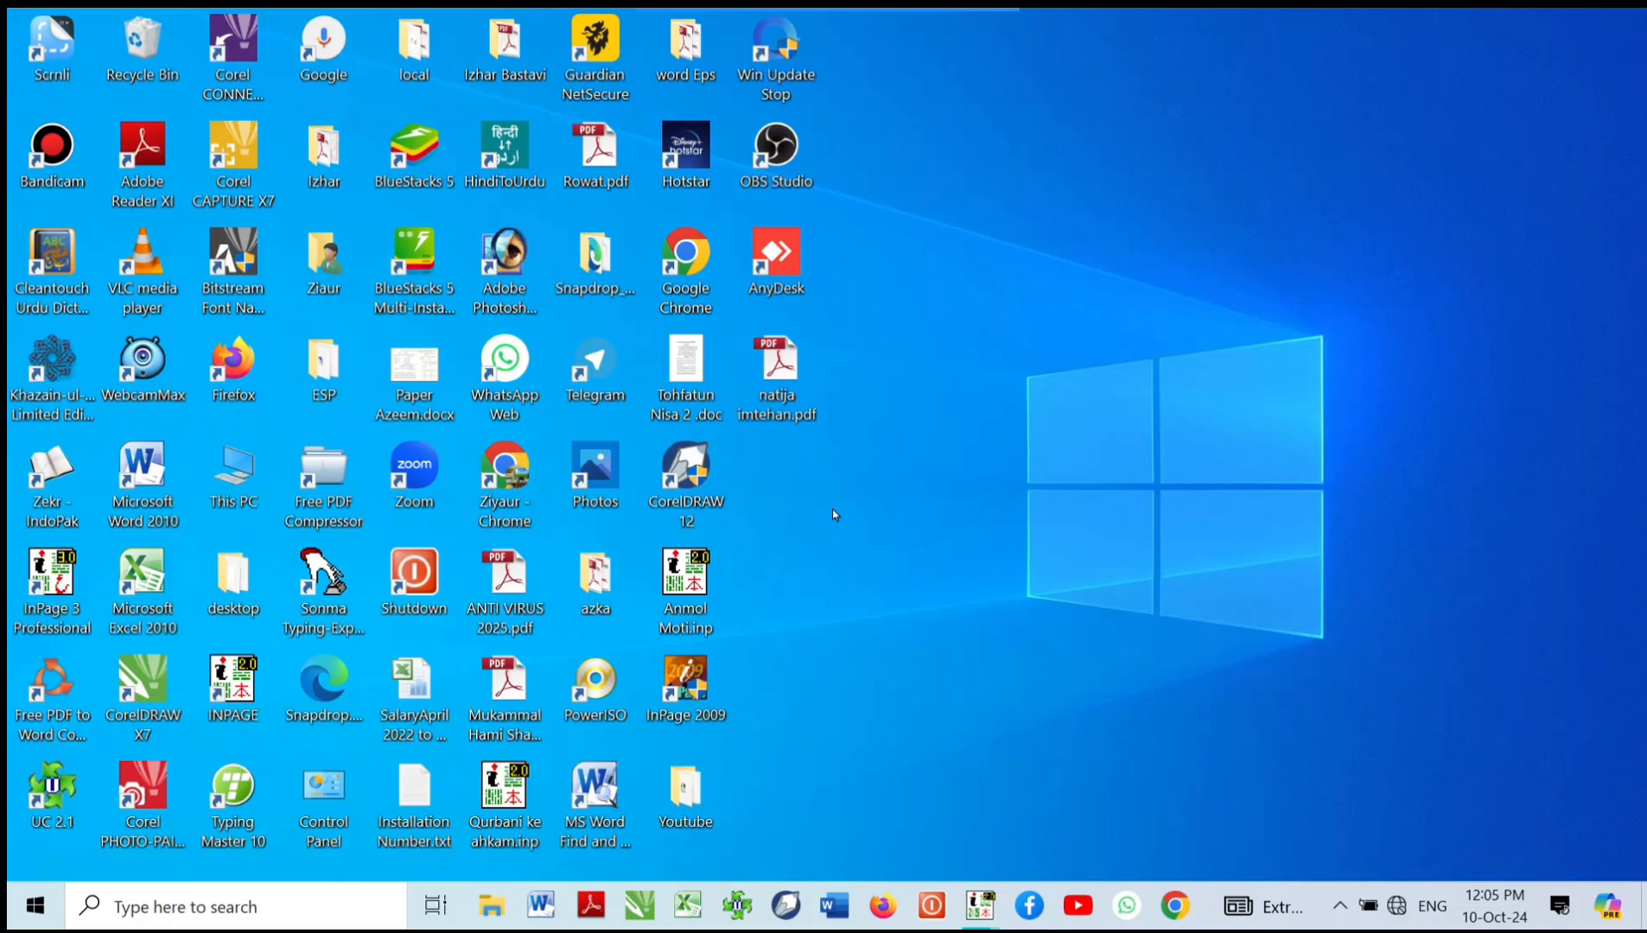
Step: Switch to the youtube.inp document in InPage
key(alt+Tab)
mouse_move(985, 917)
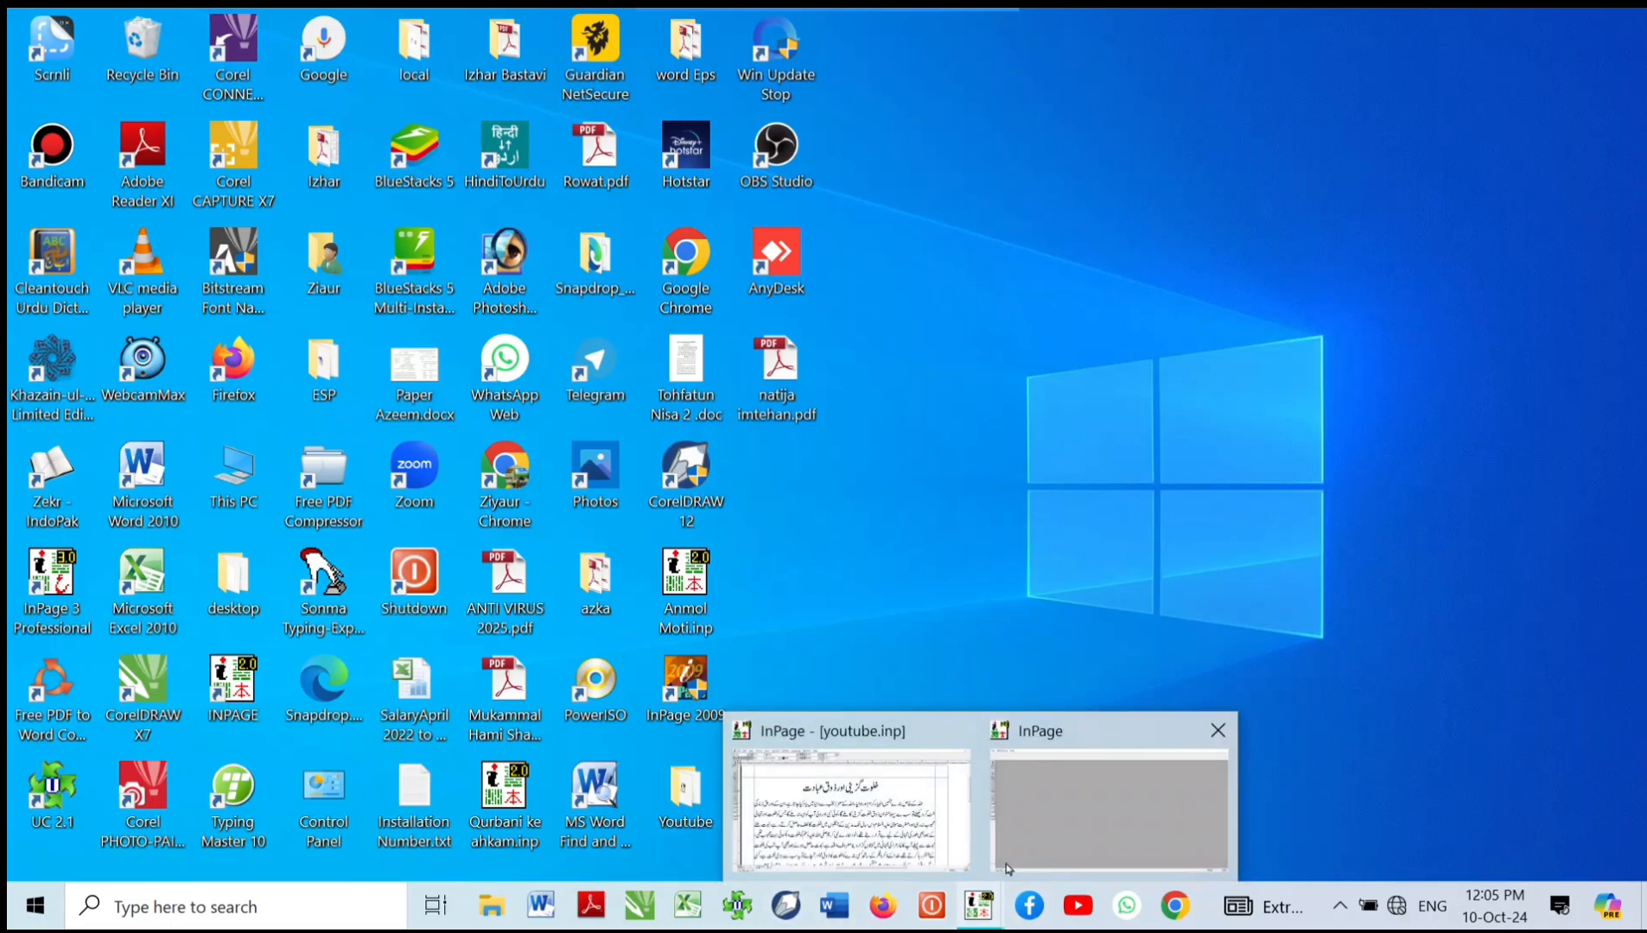
click(955, 837)
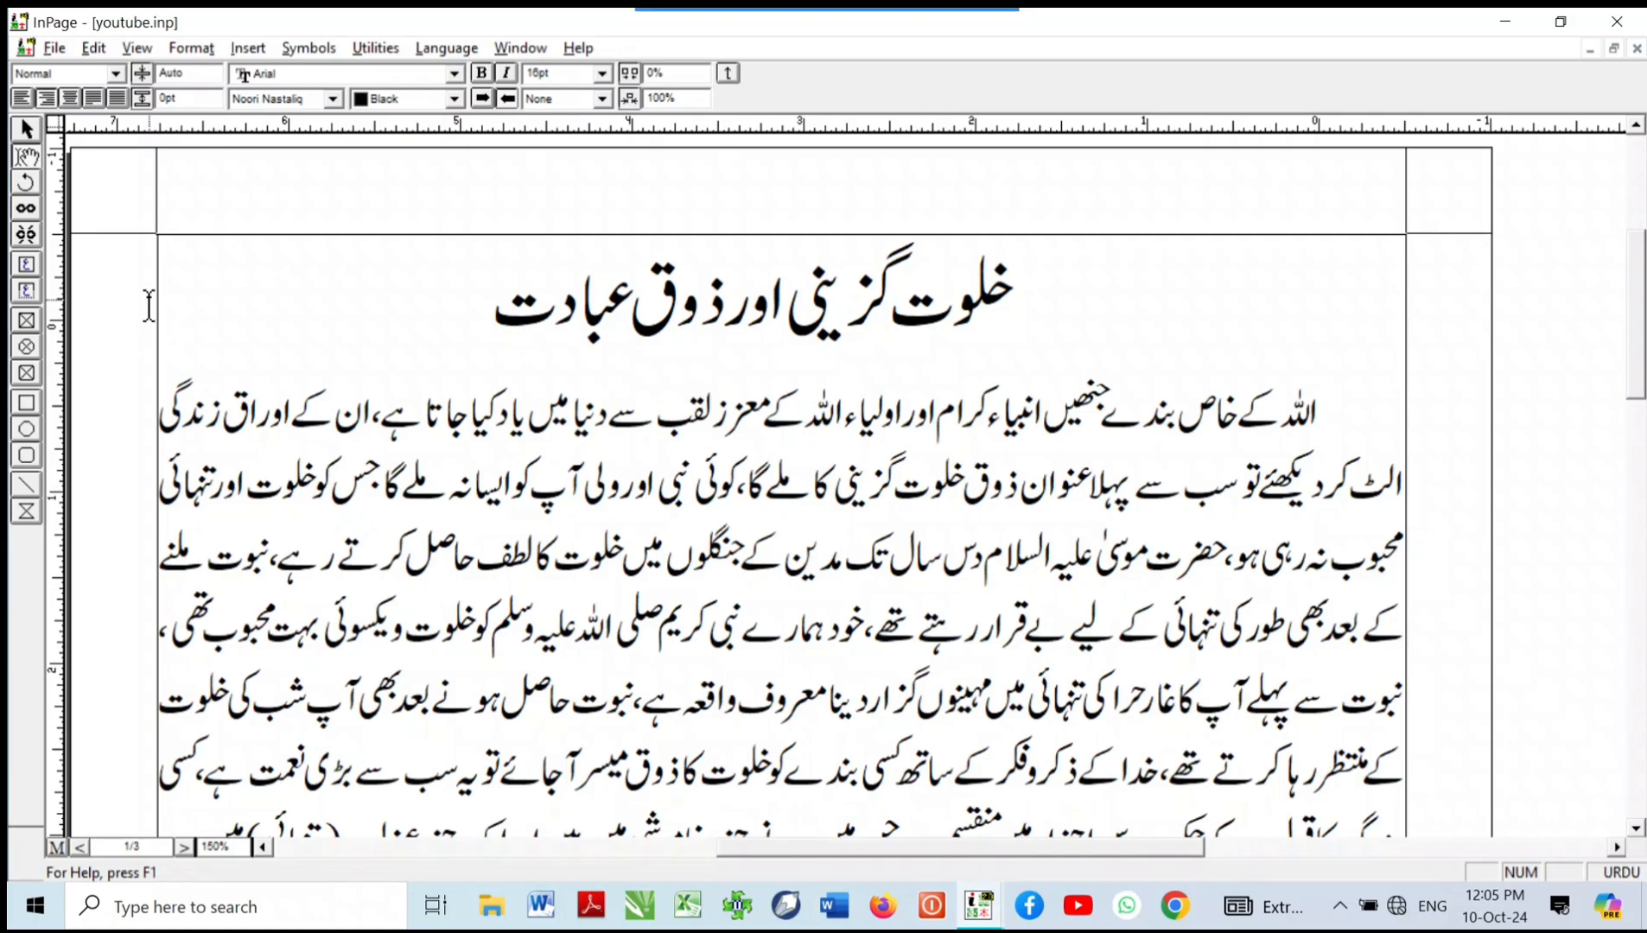
Step: Select the heading at the start of the page and set its border below to Indents
click(174, 50)
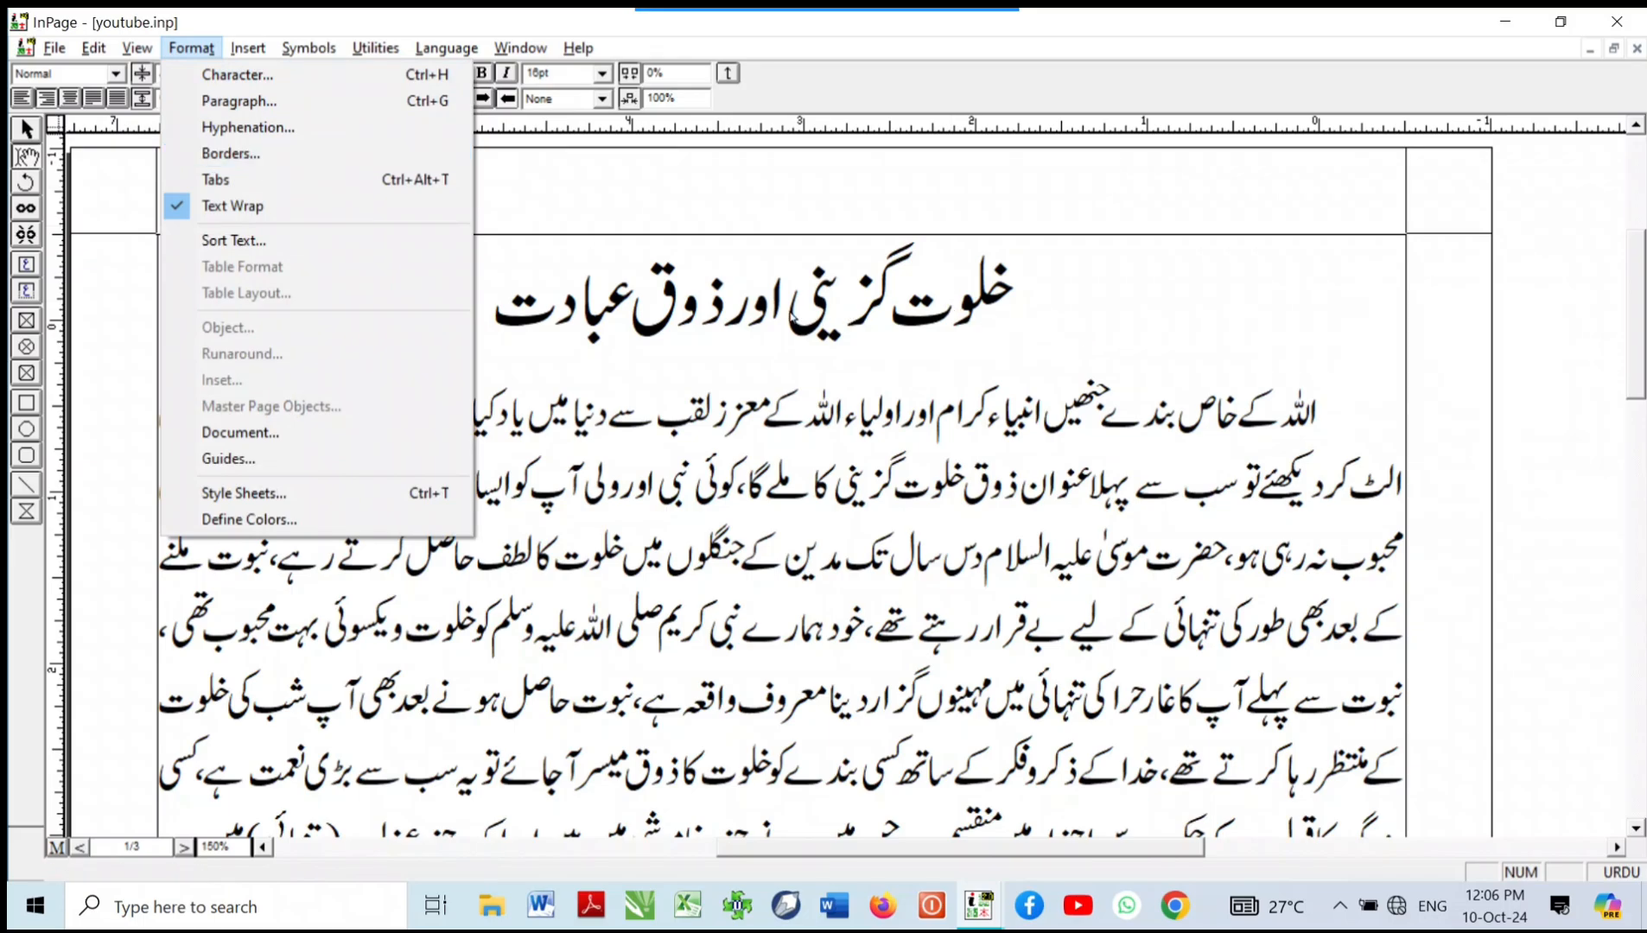
click(575, 318)
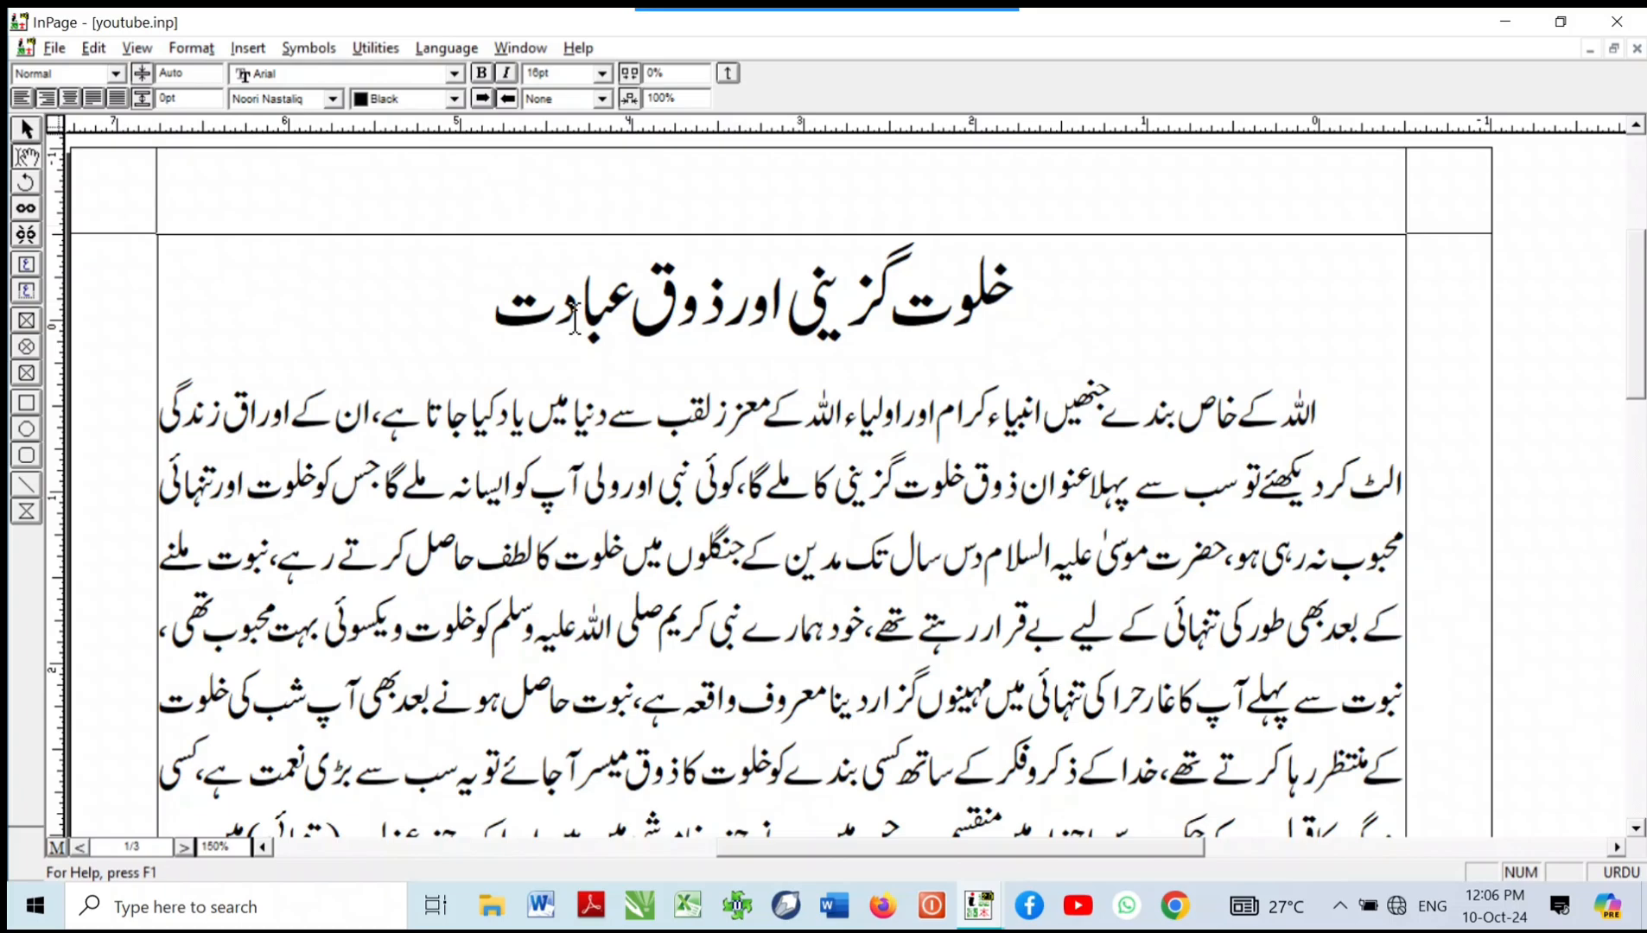
triple_click(711, 314)
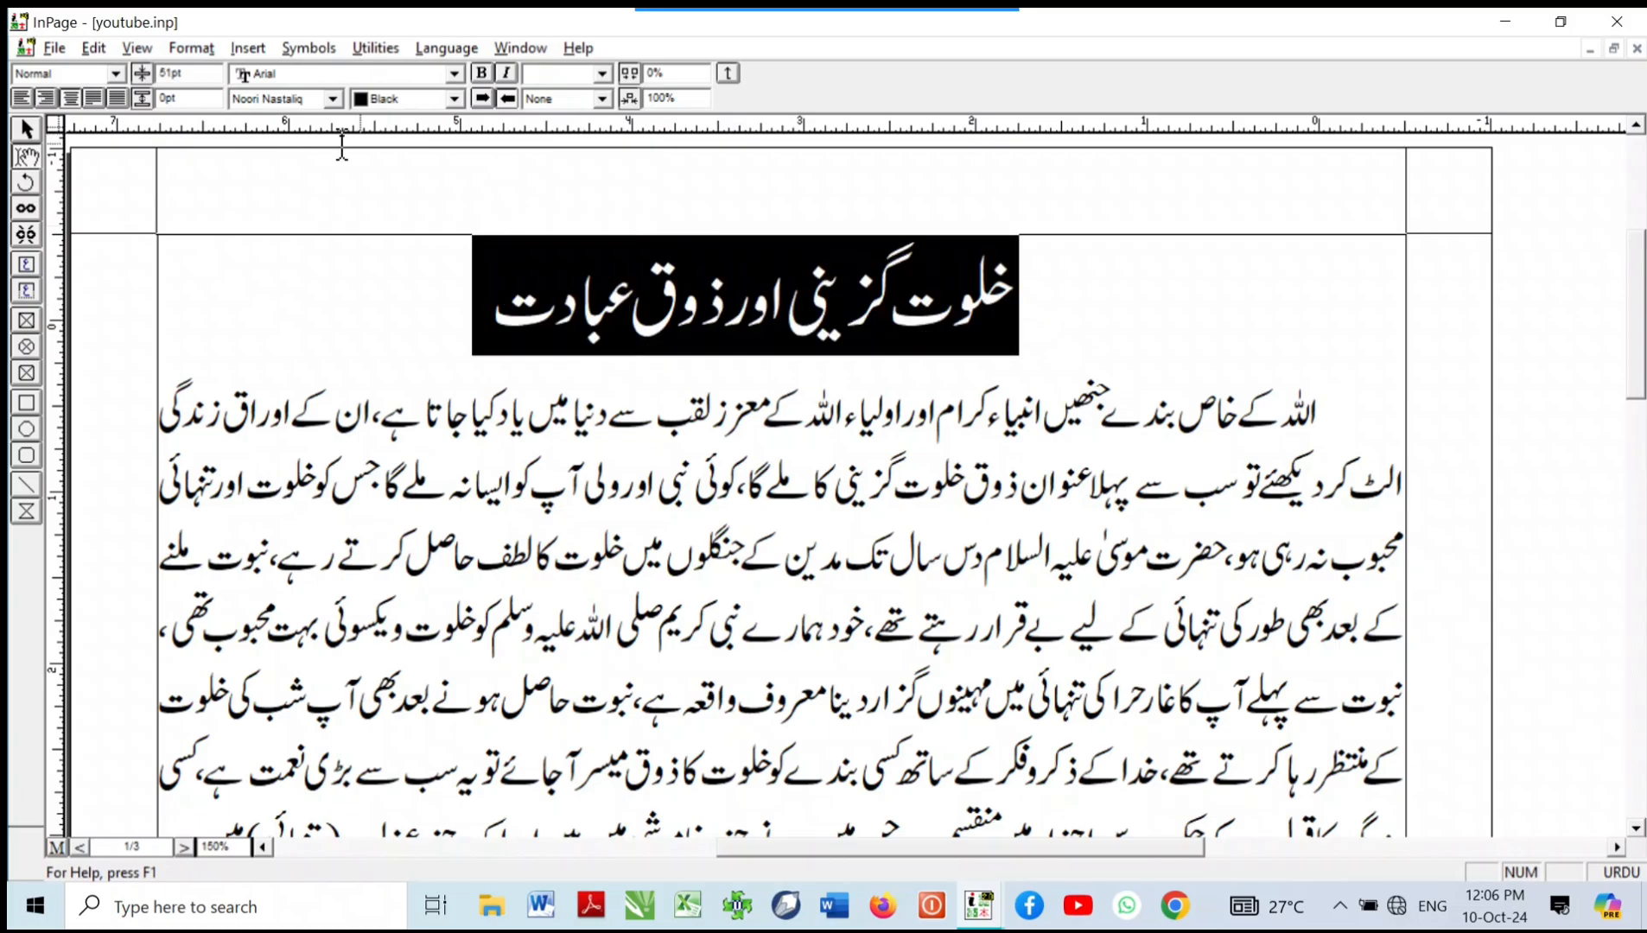
click(191, 48)
click(260, 153)
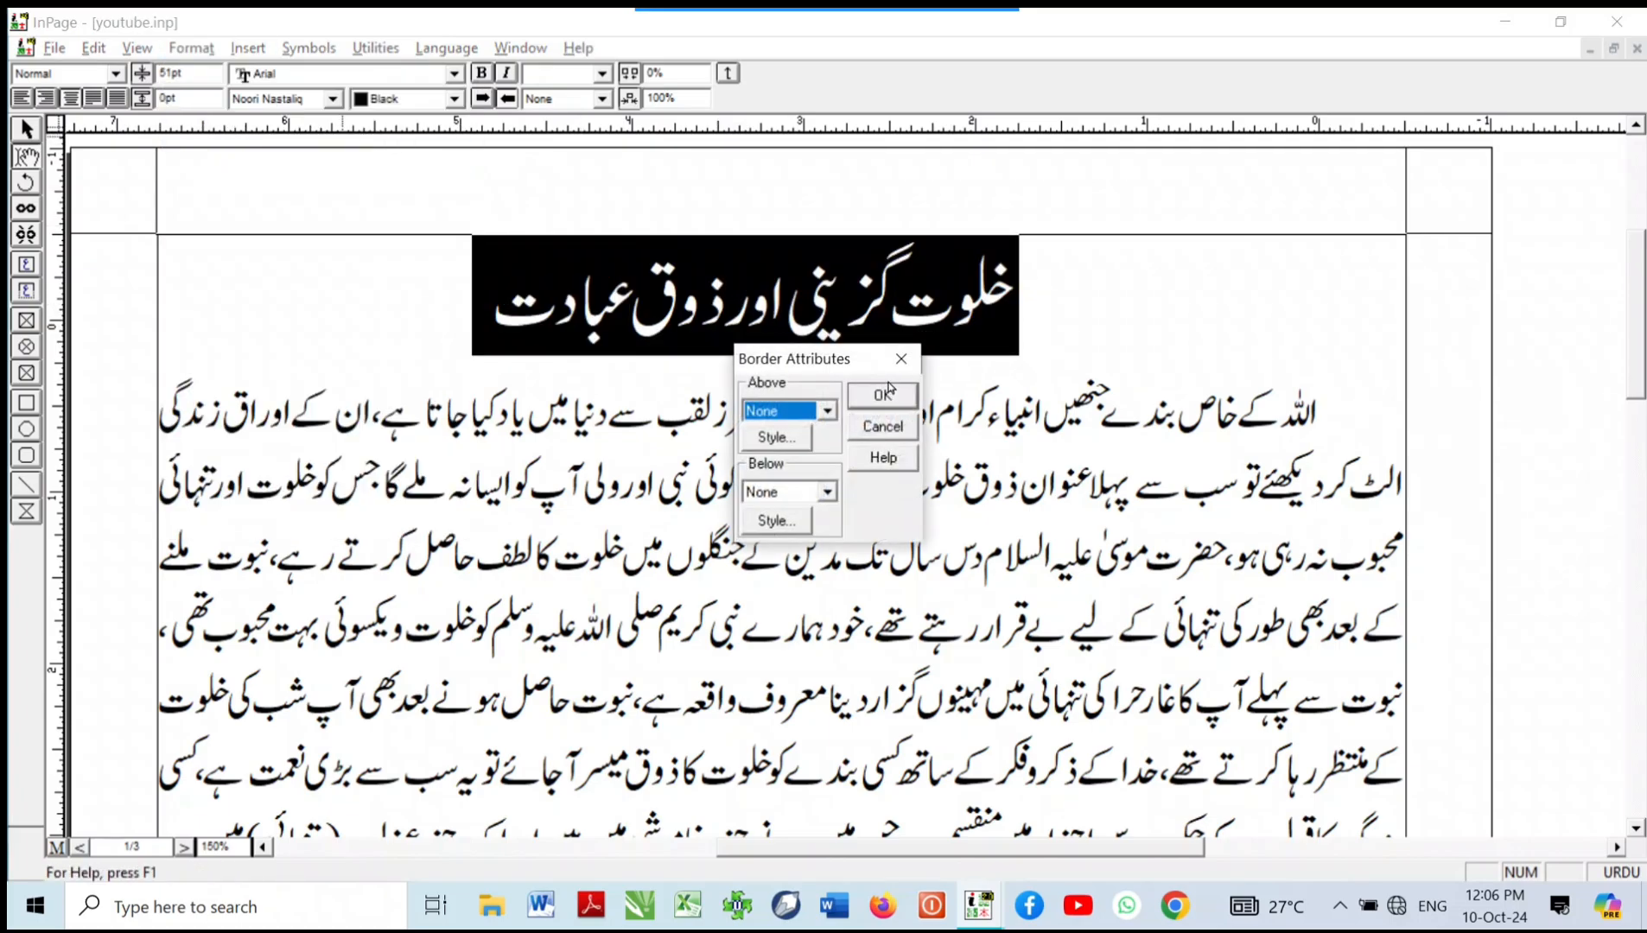
drag(870, 365, 1082, 315)
click(1033, 358)
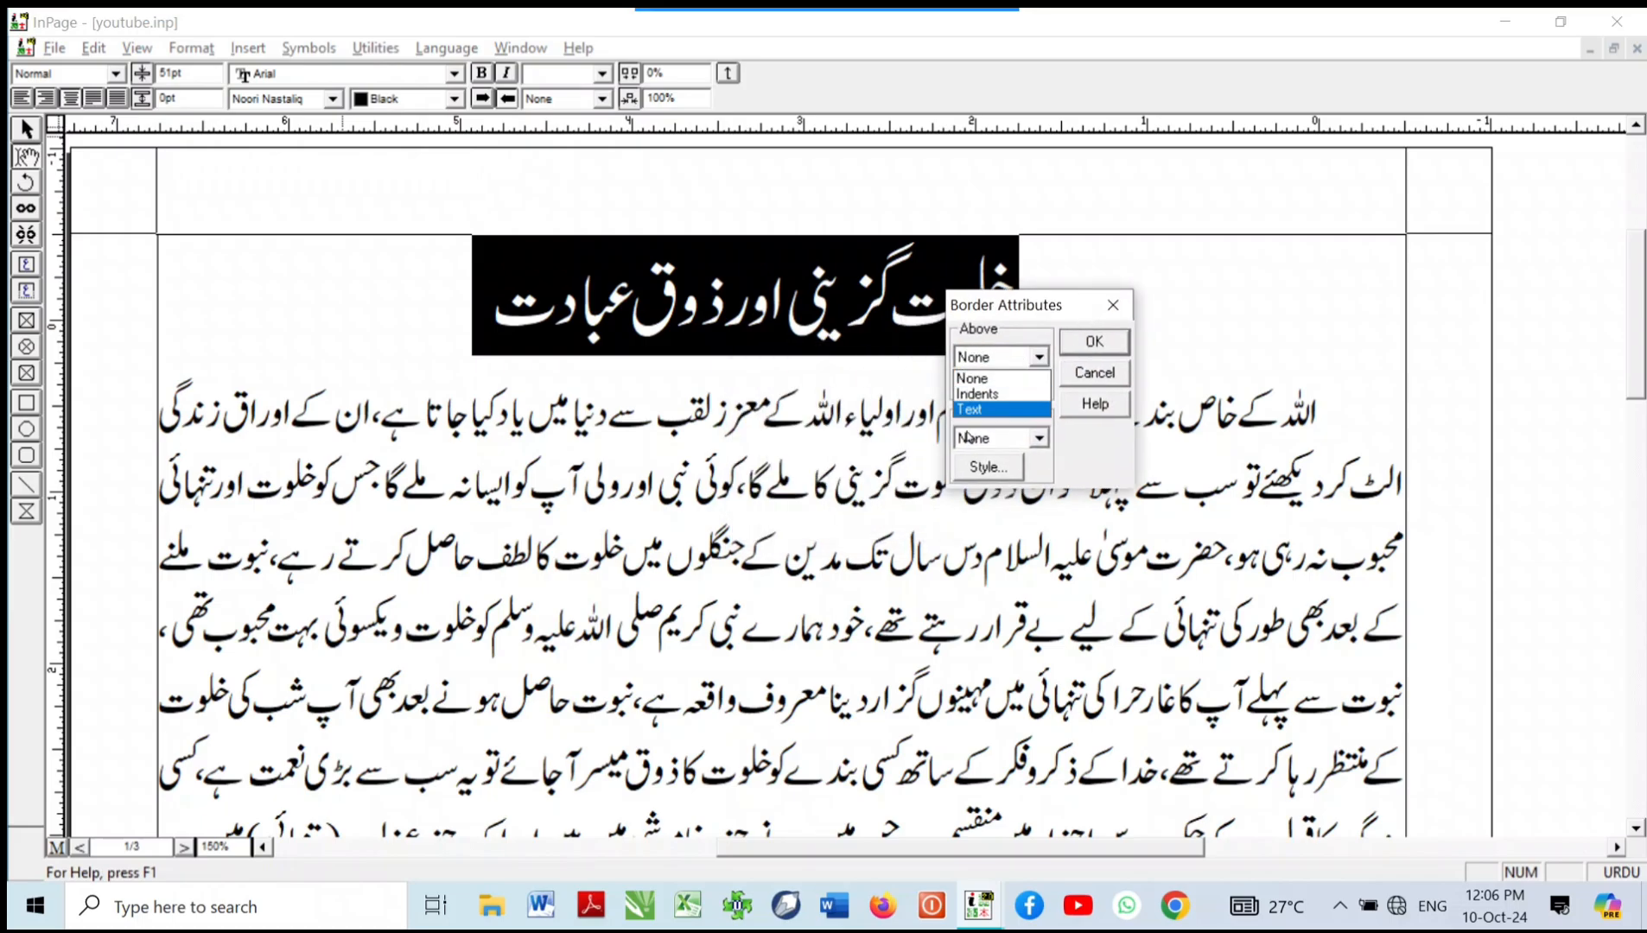
click(1050, 449)
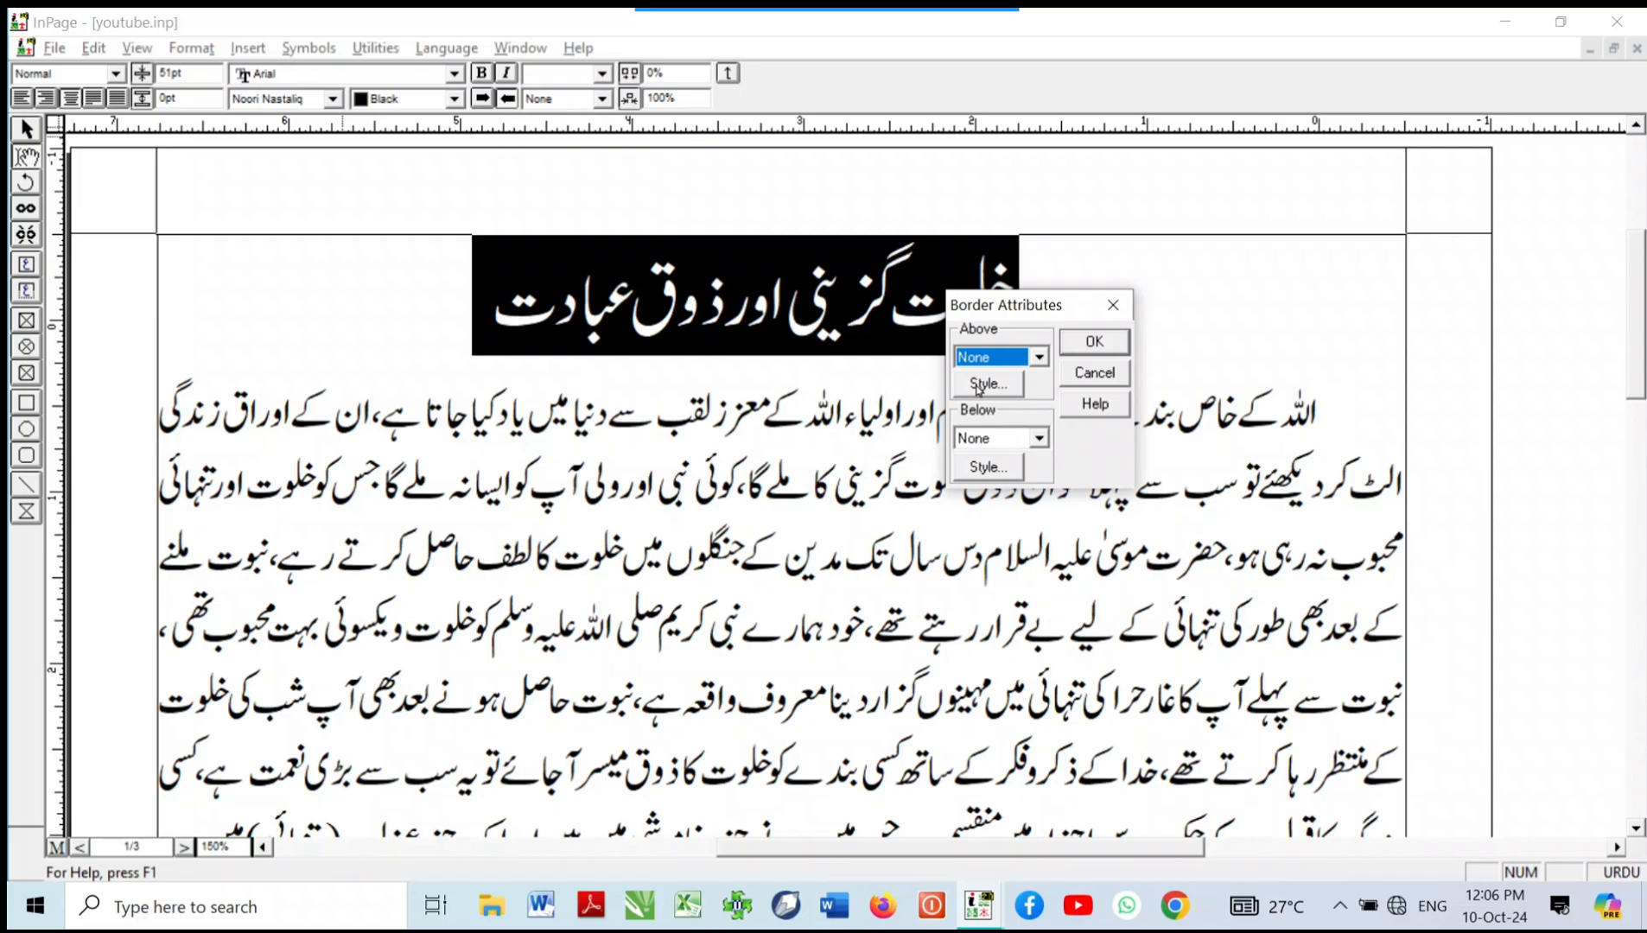
click(1027, 441)
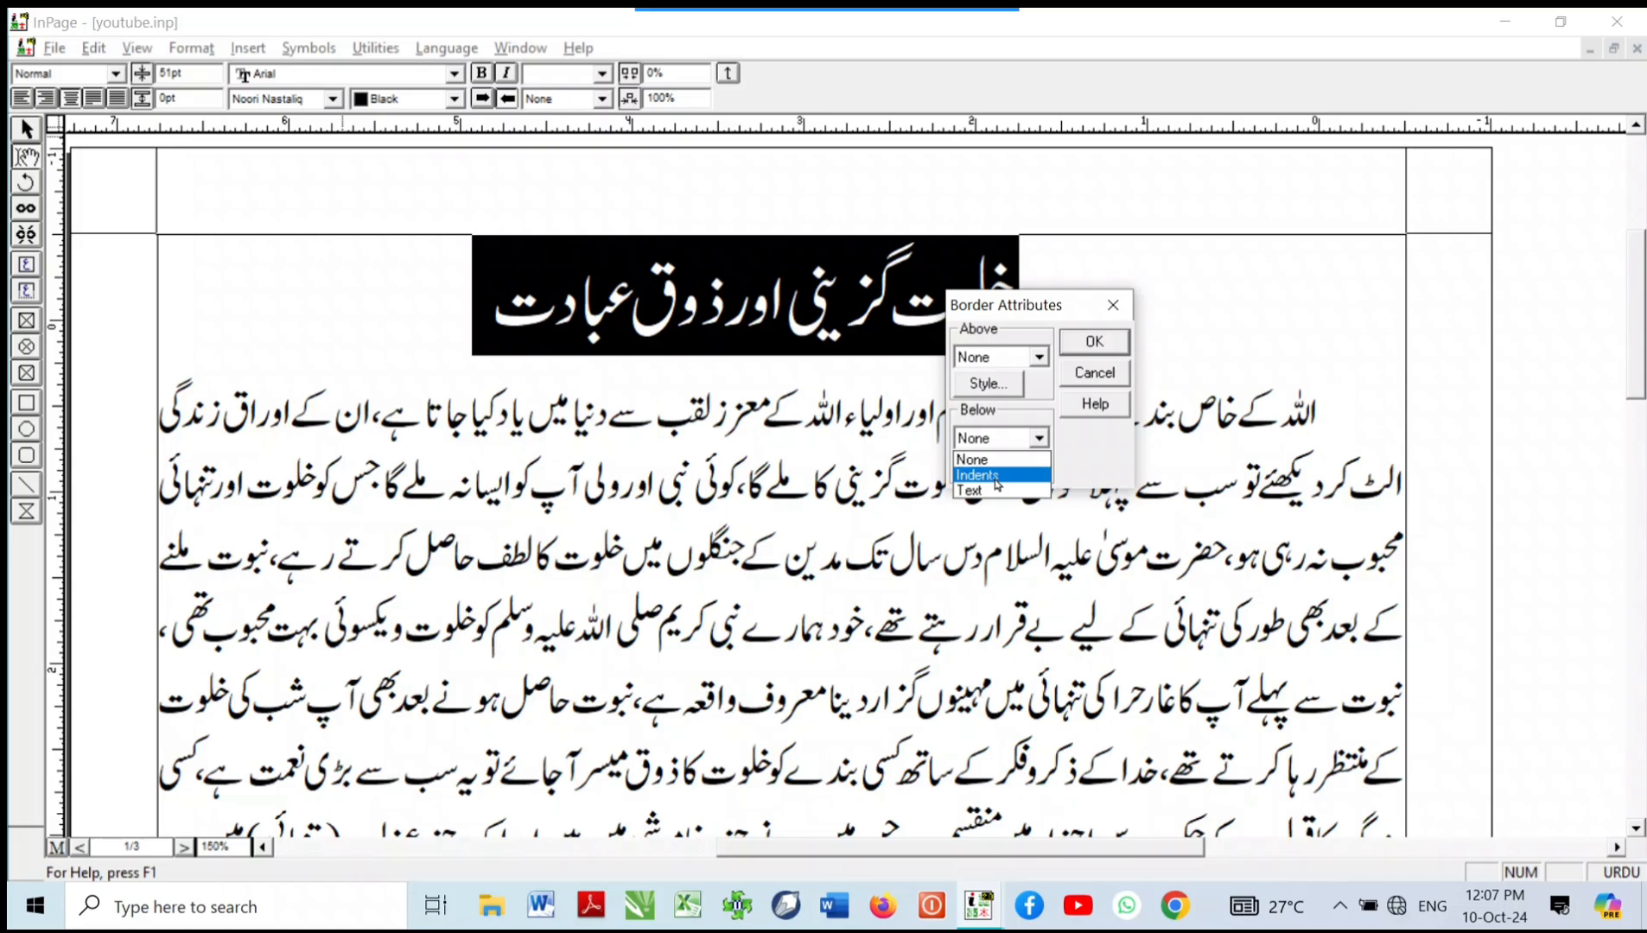
click(995, 480)
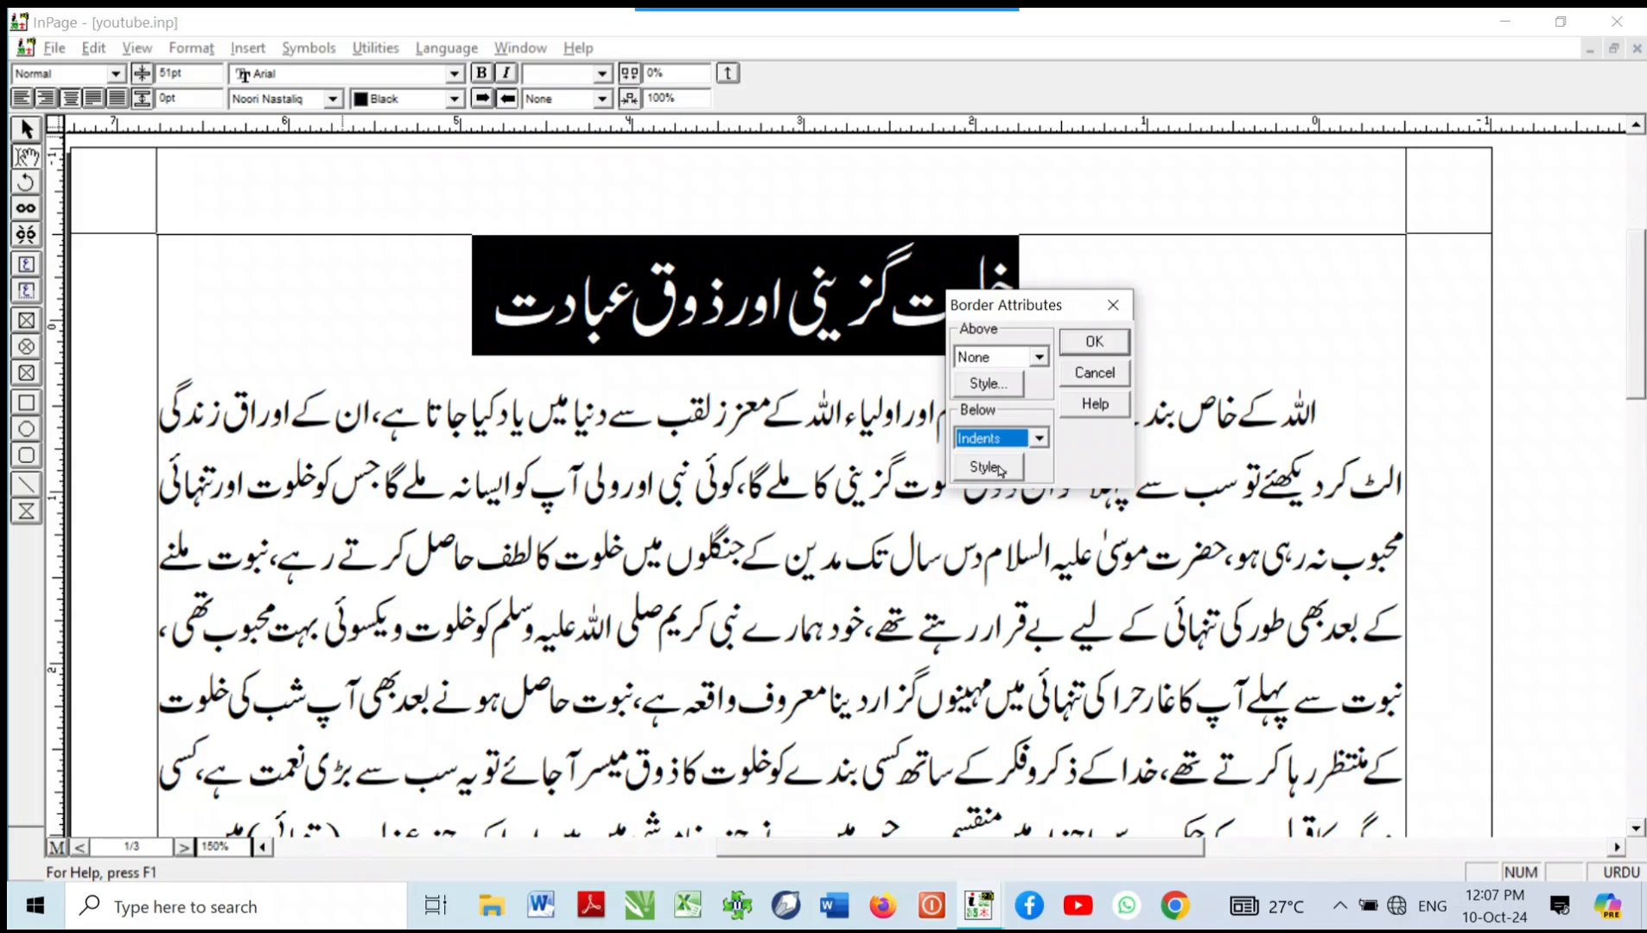
Step: Style the heading's lower border as a dashed red line 2 pt thick and apply it
click(1003, 468)
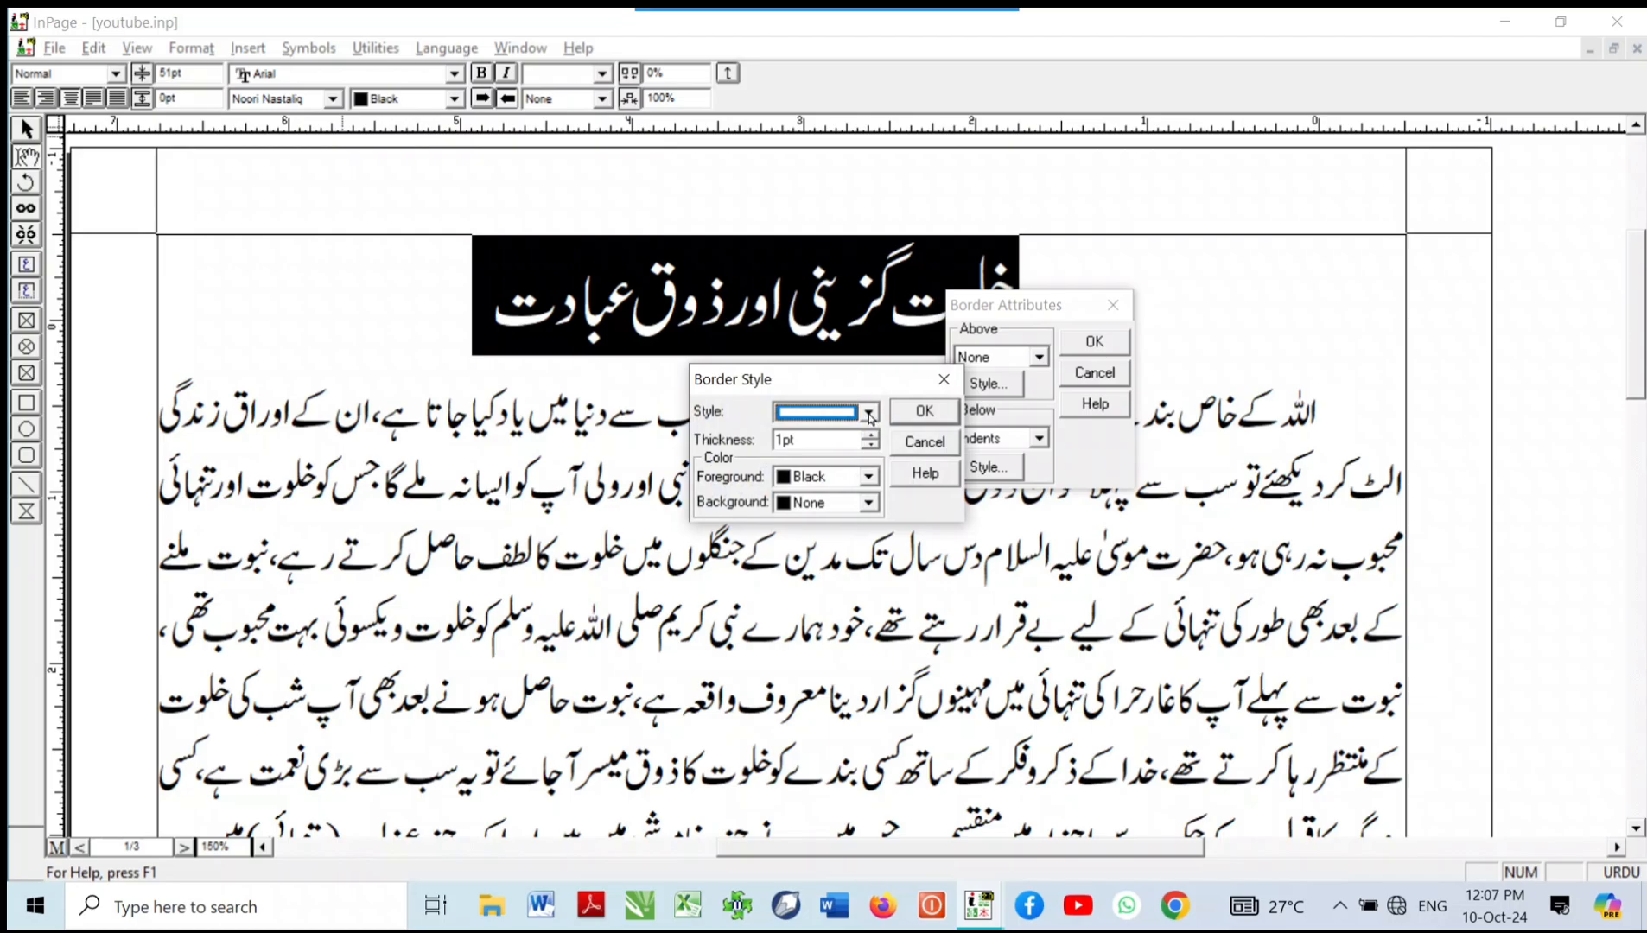
drag(821, 380, 805, 300)
click(854, 332)
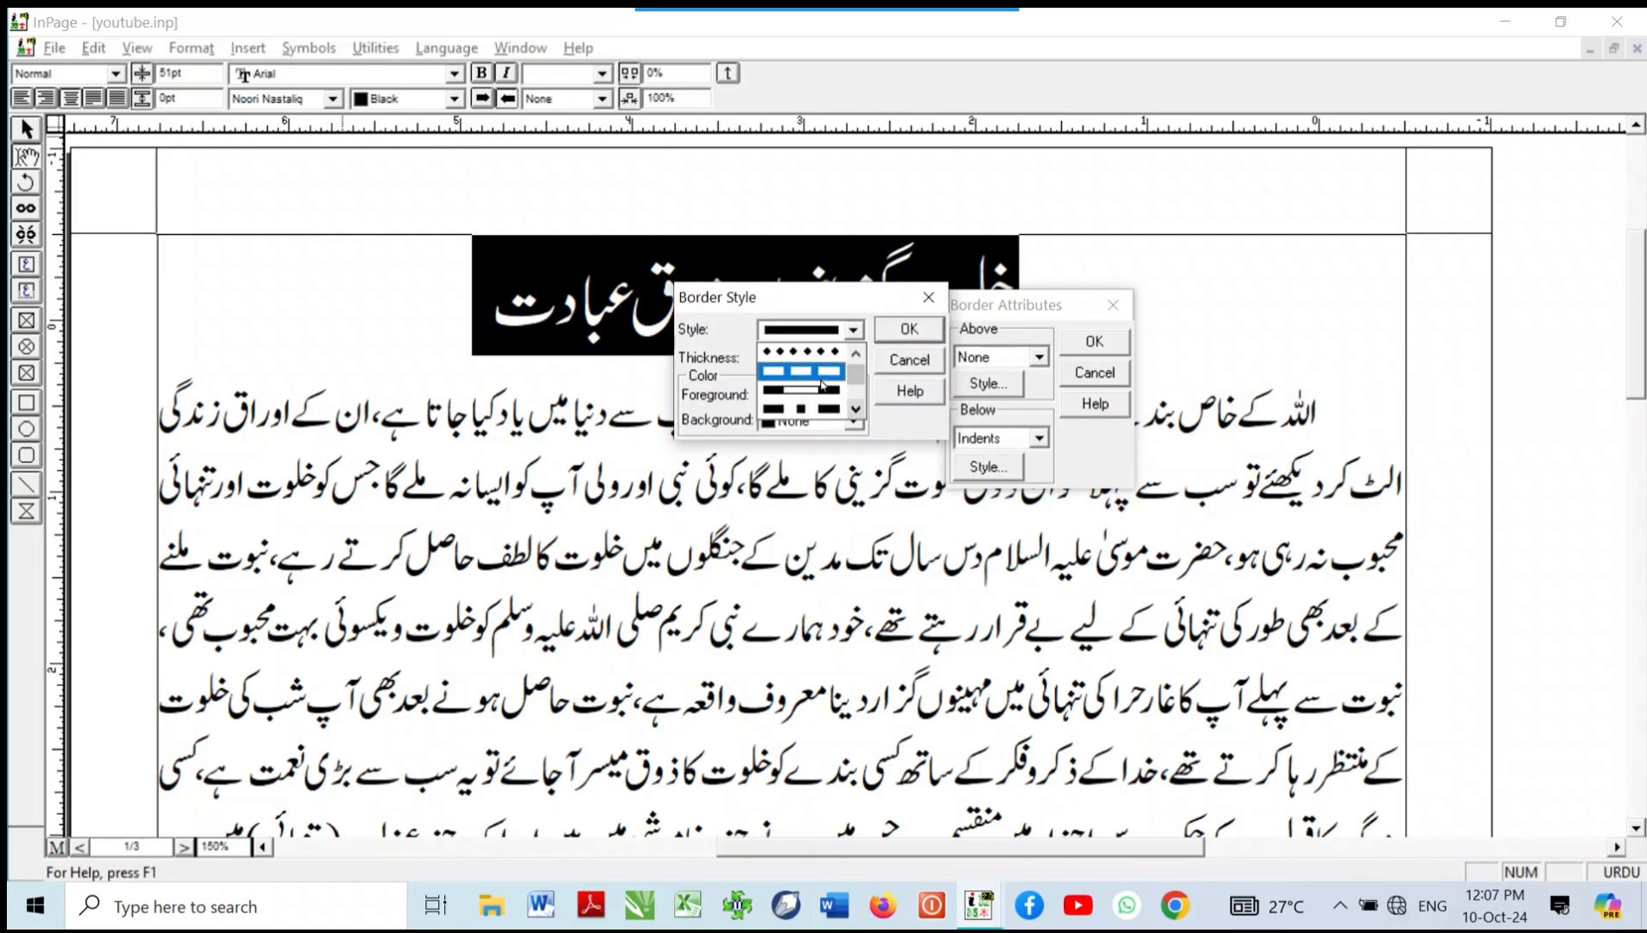
click(821, 378)
click(852, 358)
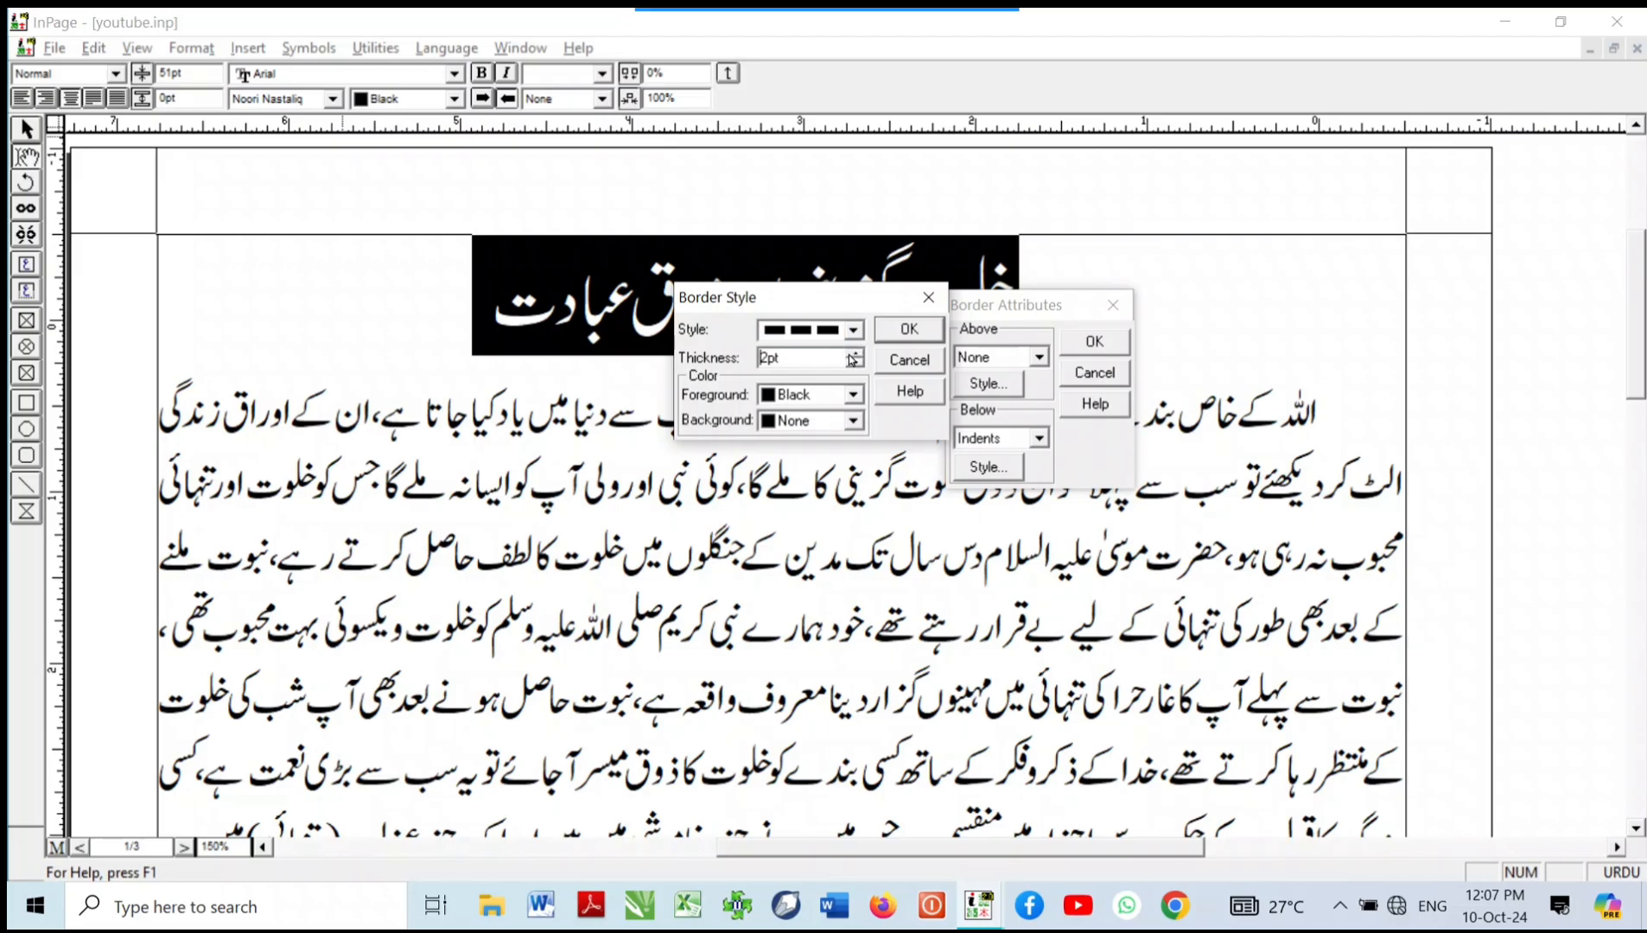
click(840, 395)
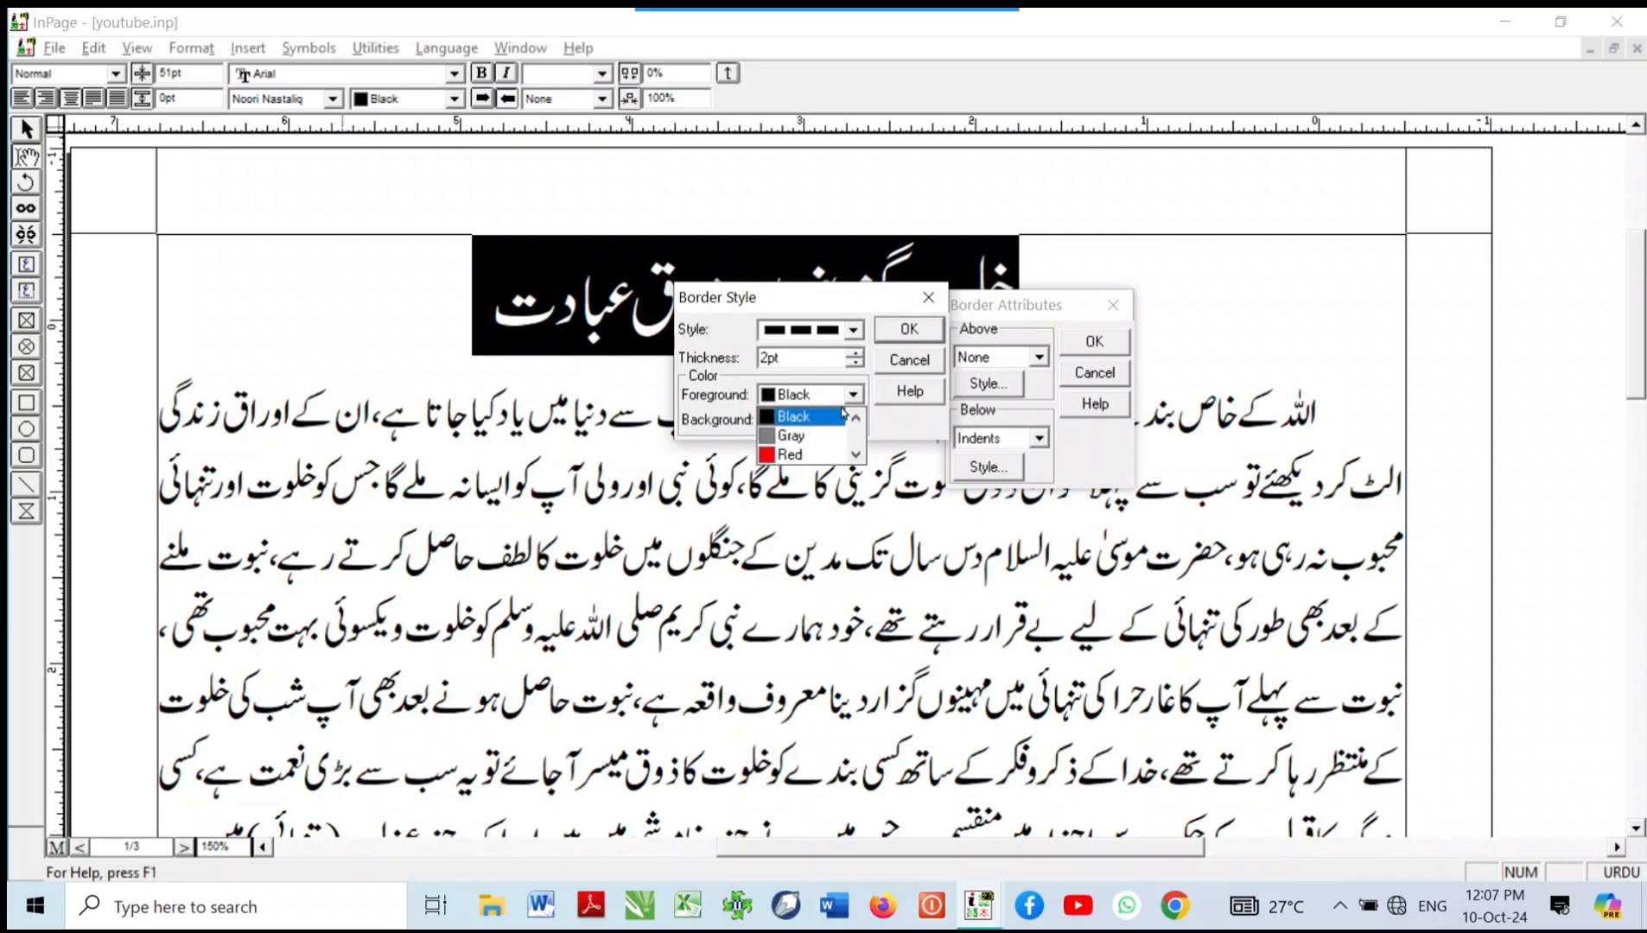
click(790, 454)
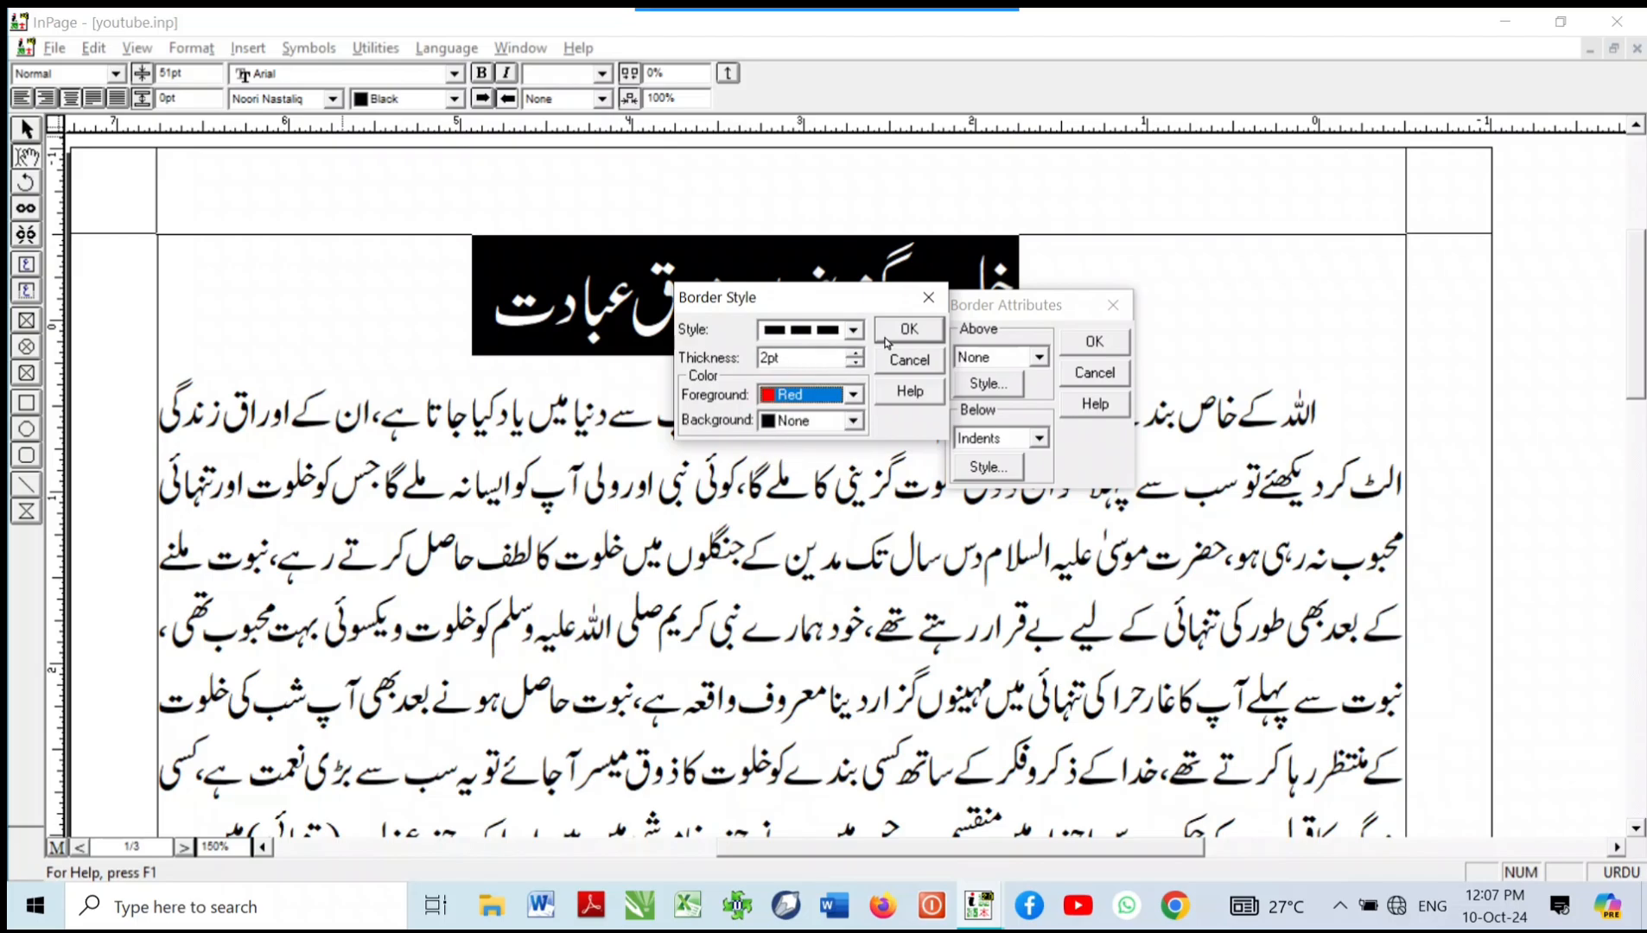
click(886, 338)
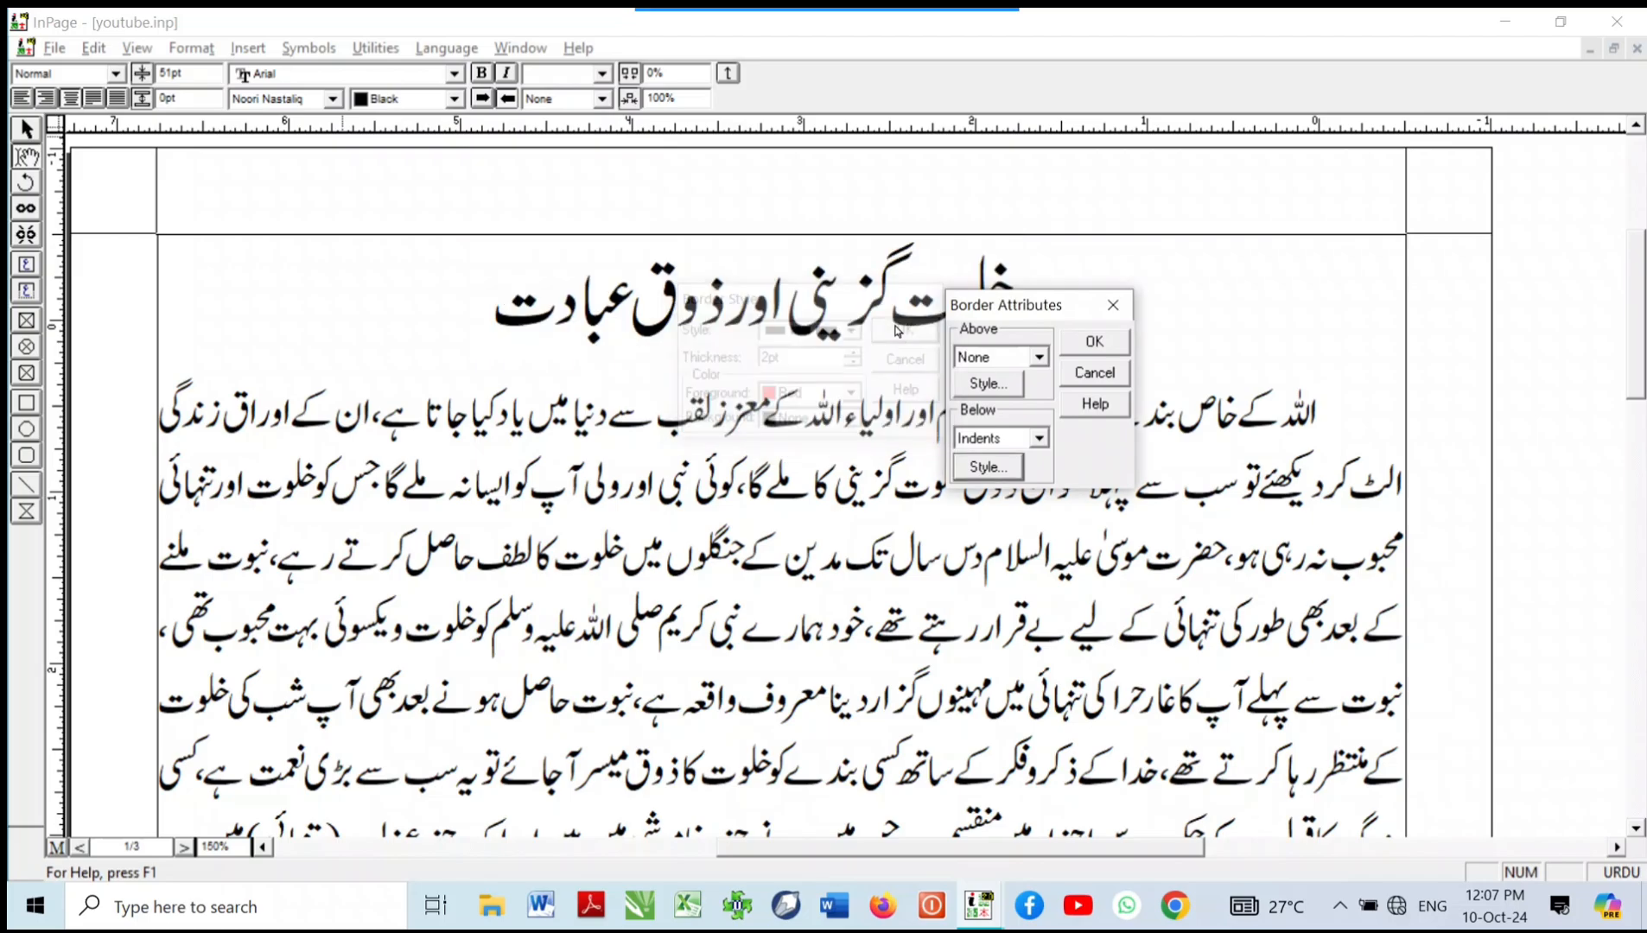
click(1094, 341)
click(950, 361)
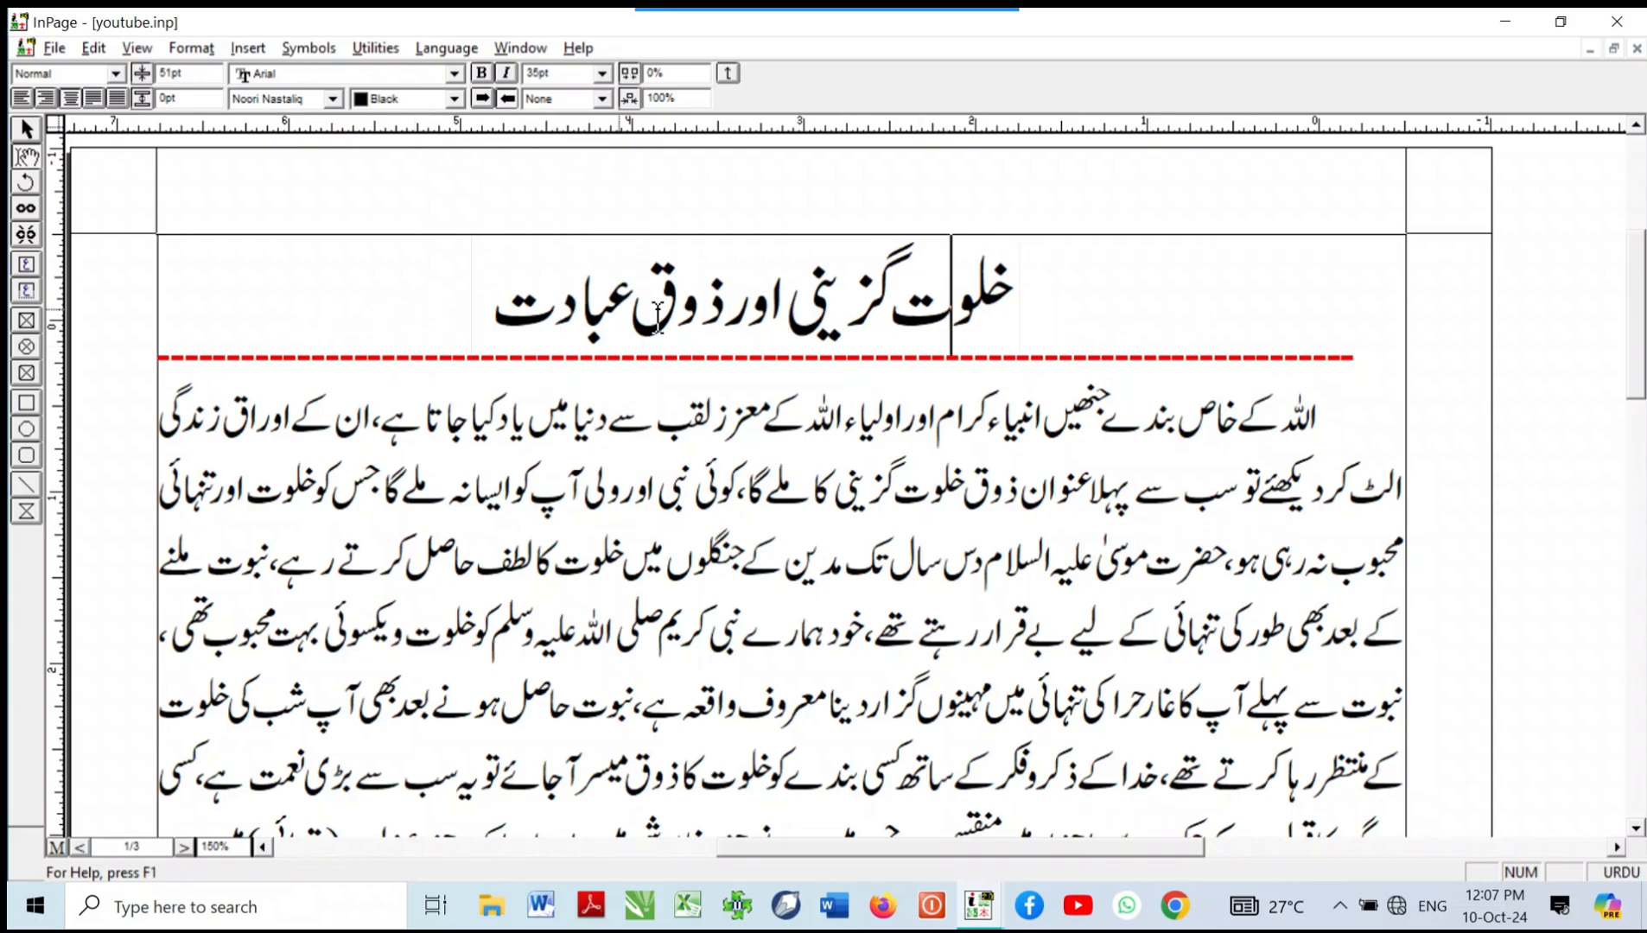
Step: Change the heading's border below from Indents to Text so the line spans only the heading's width
triple_click(894, 318)
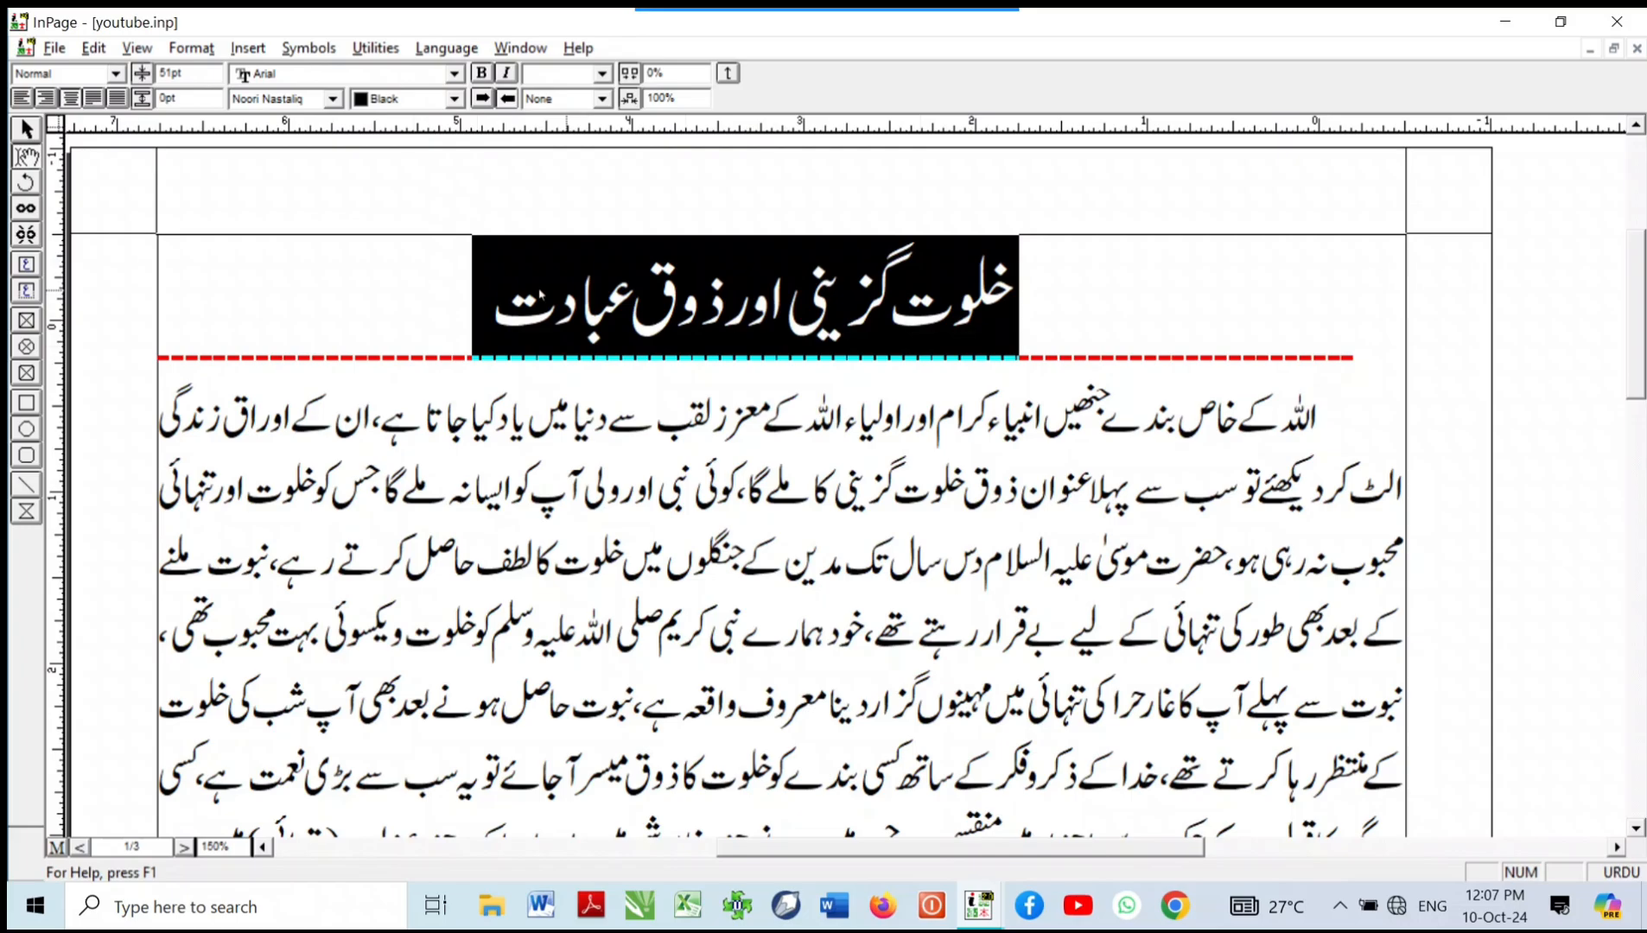
click(196, 48)
click(256, 167)
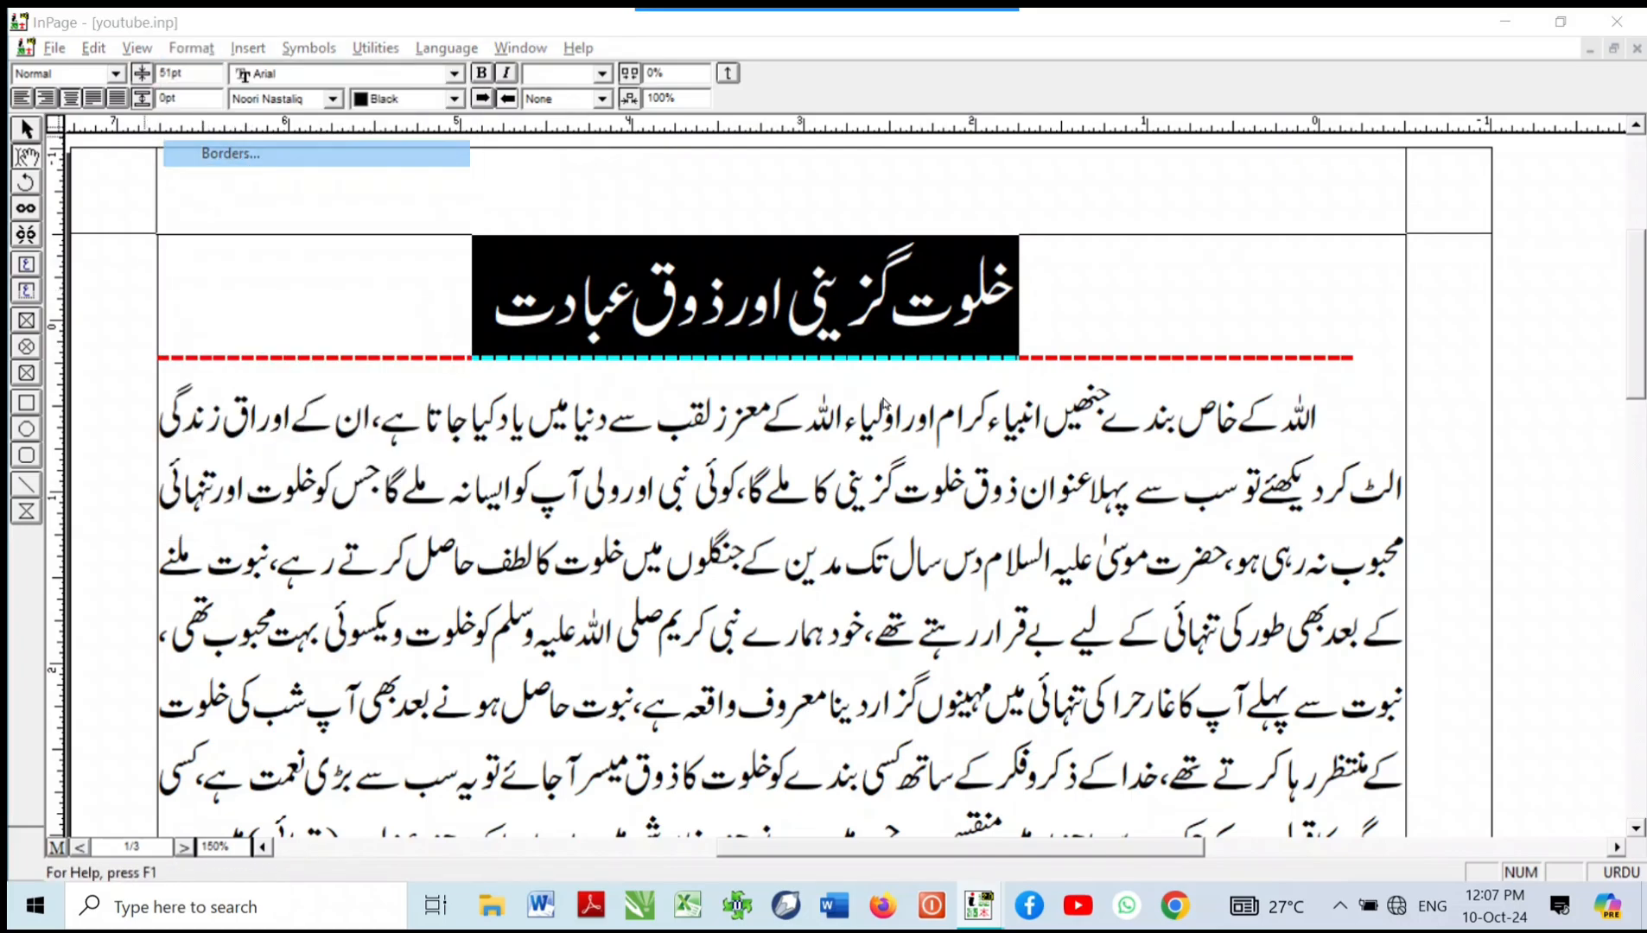
click(827, 491)
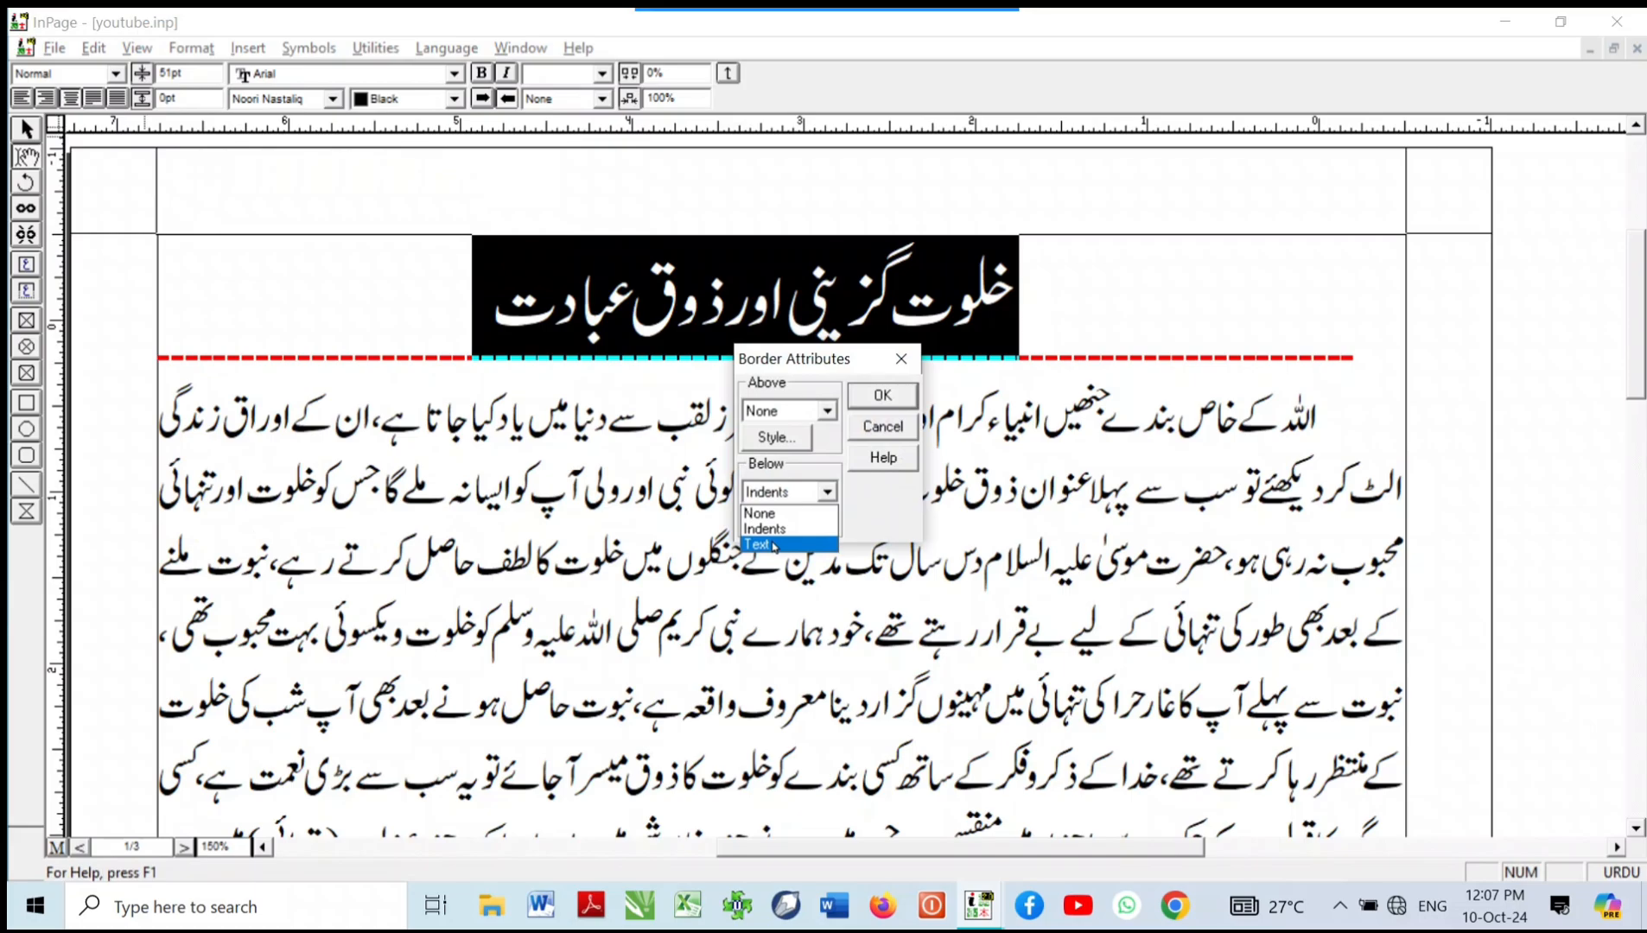
click(773, 547)
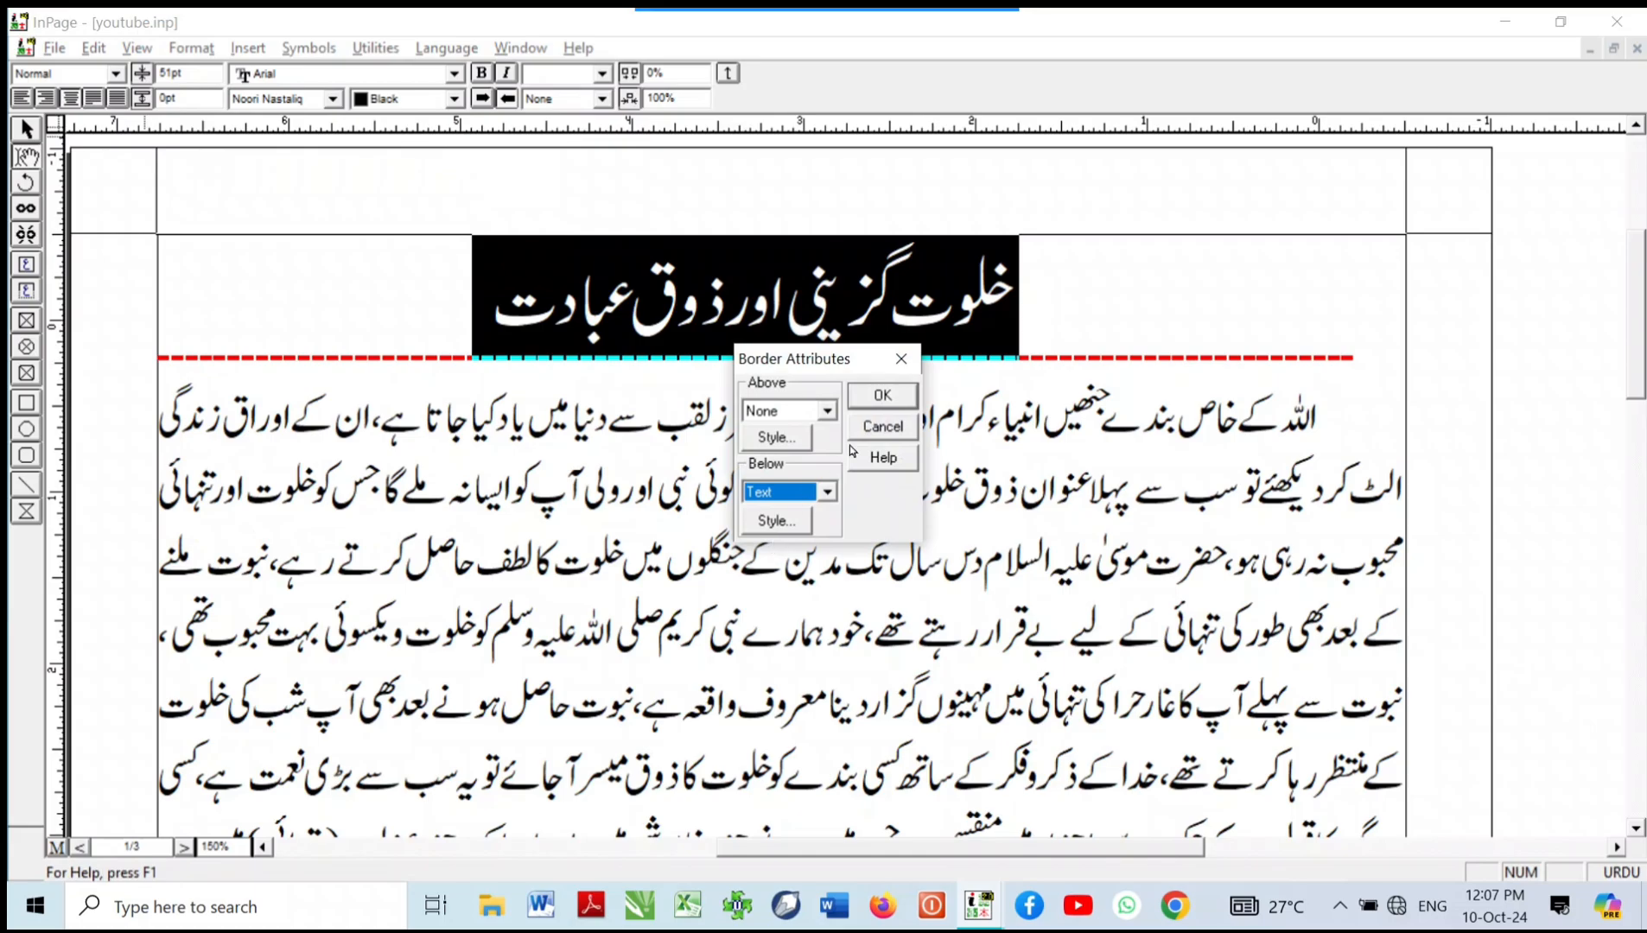
click(885, 396)
click(892, 403)
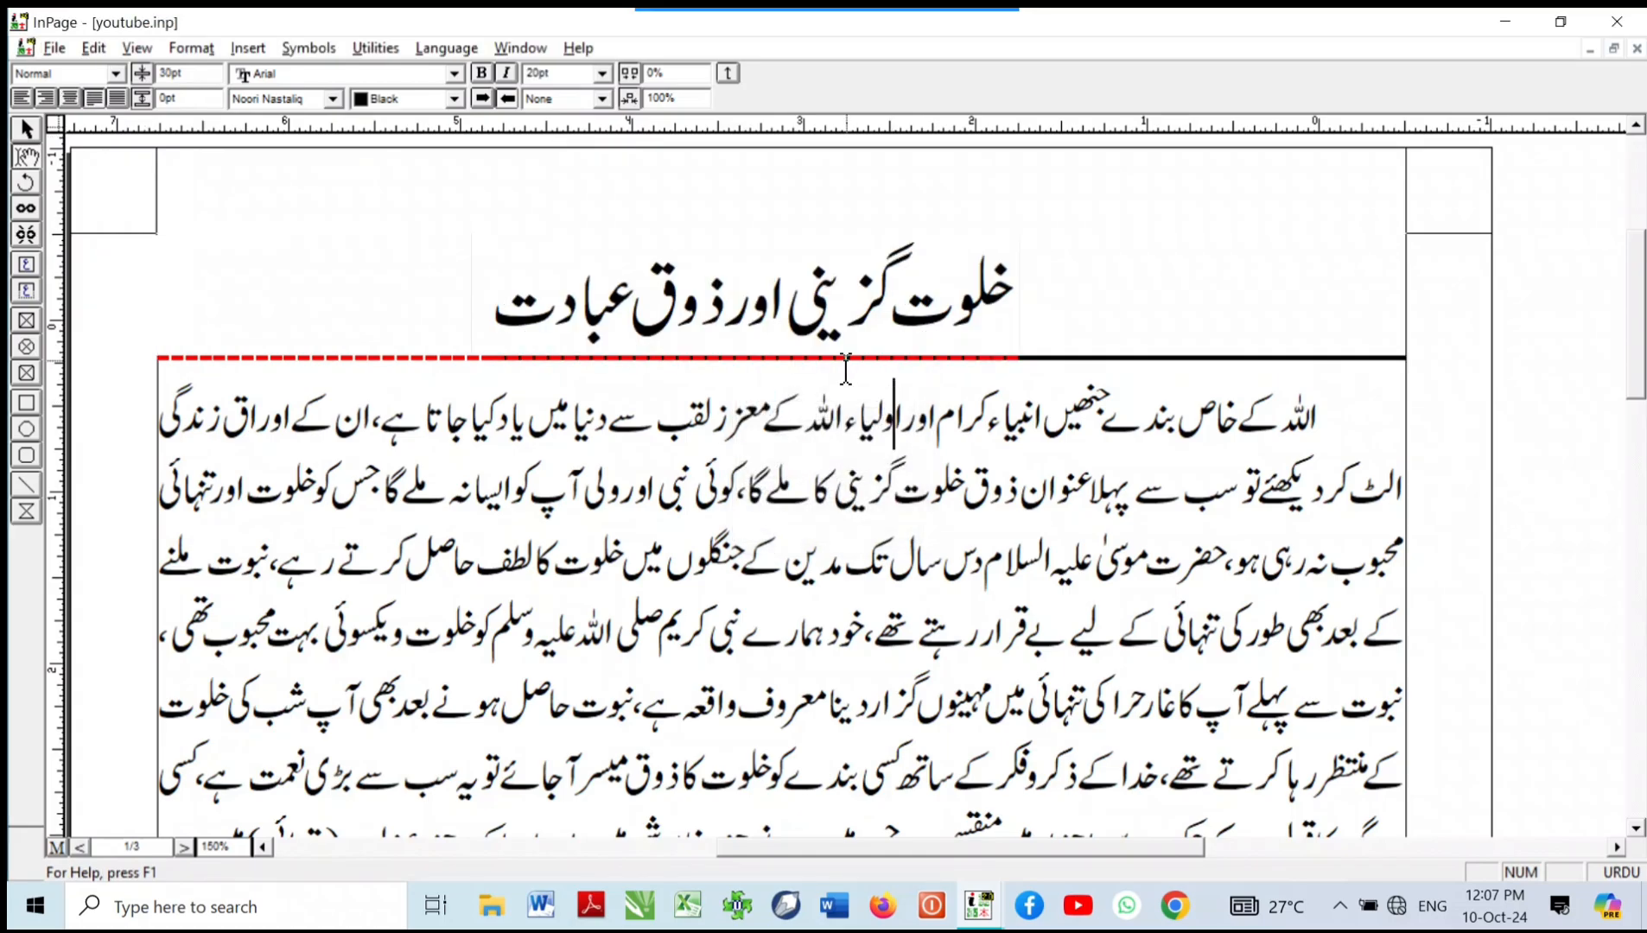
right_click(846, 369)
right_click(854, 299)
scroll(907, 303, up, 3)
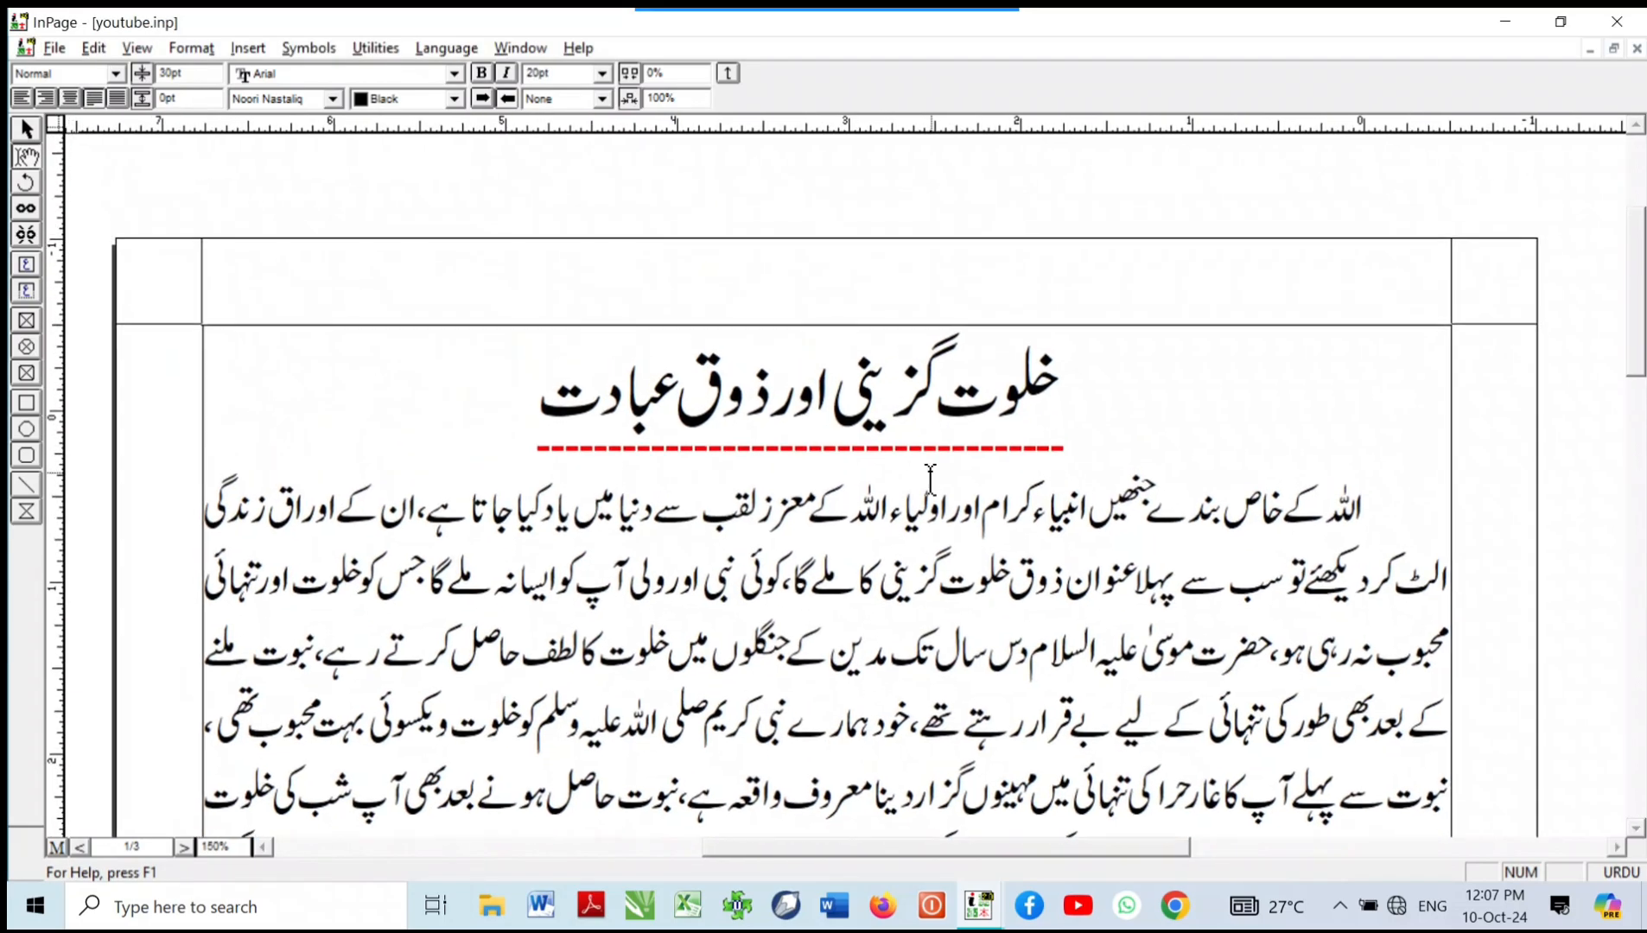
click(939, 471)
Step: Select the heading text again and choose Text for its border below in the border attributes
drag(1078, 441, 538, 406)
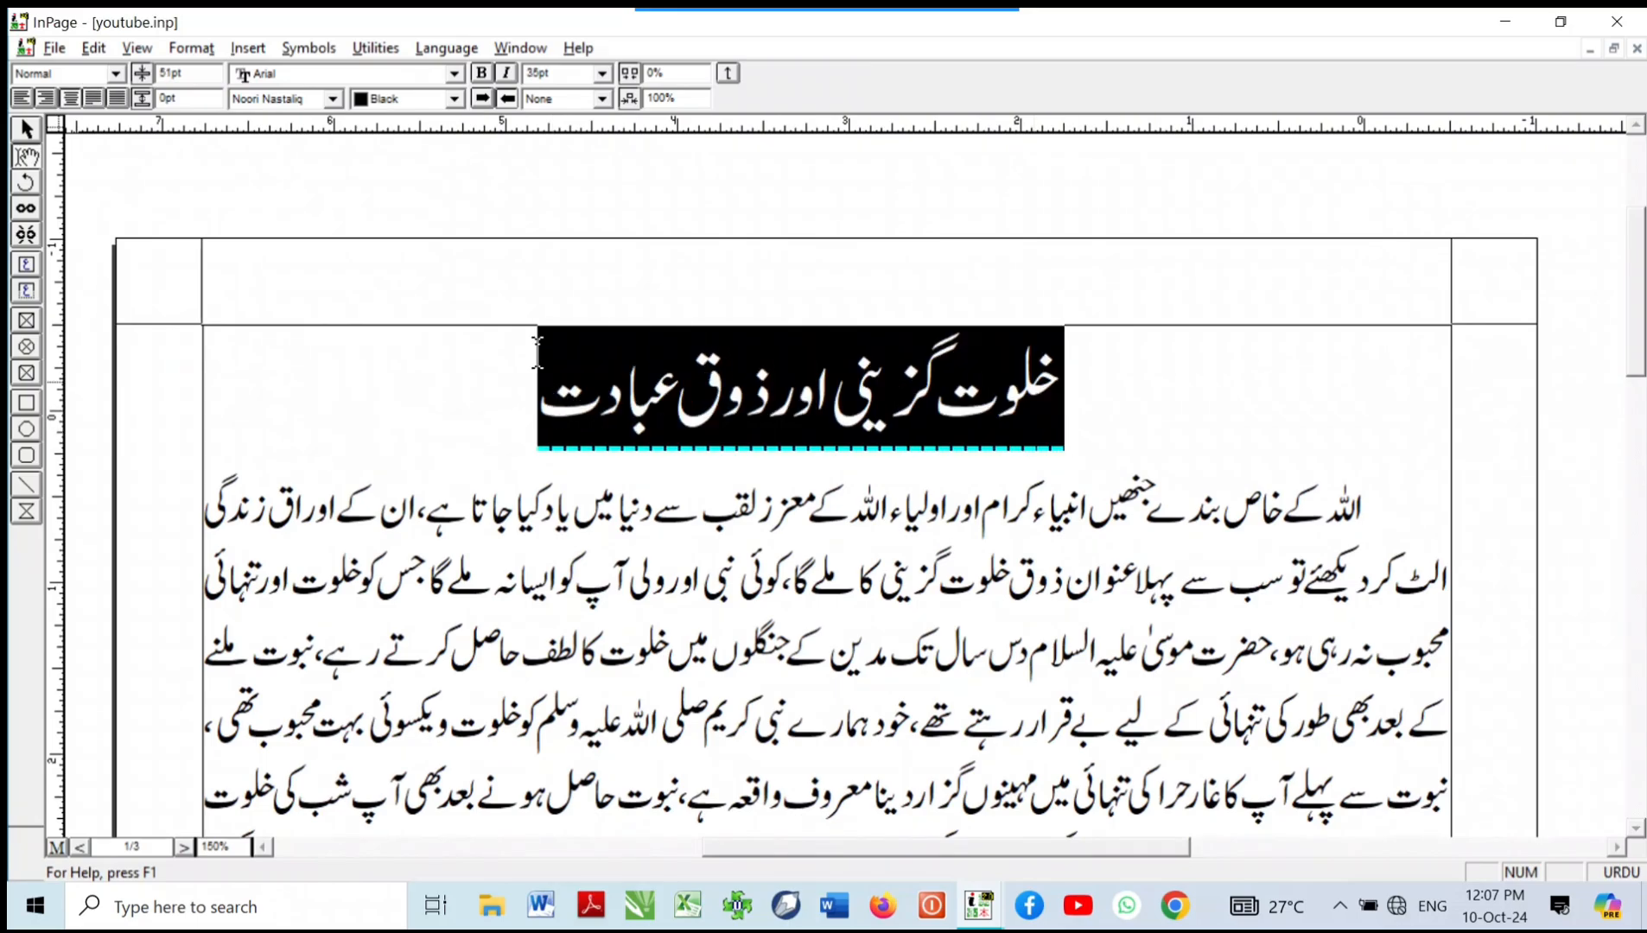
click(216, 53)
click(235, 153)
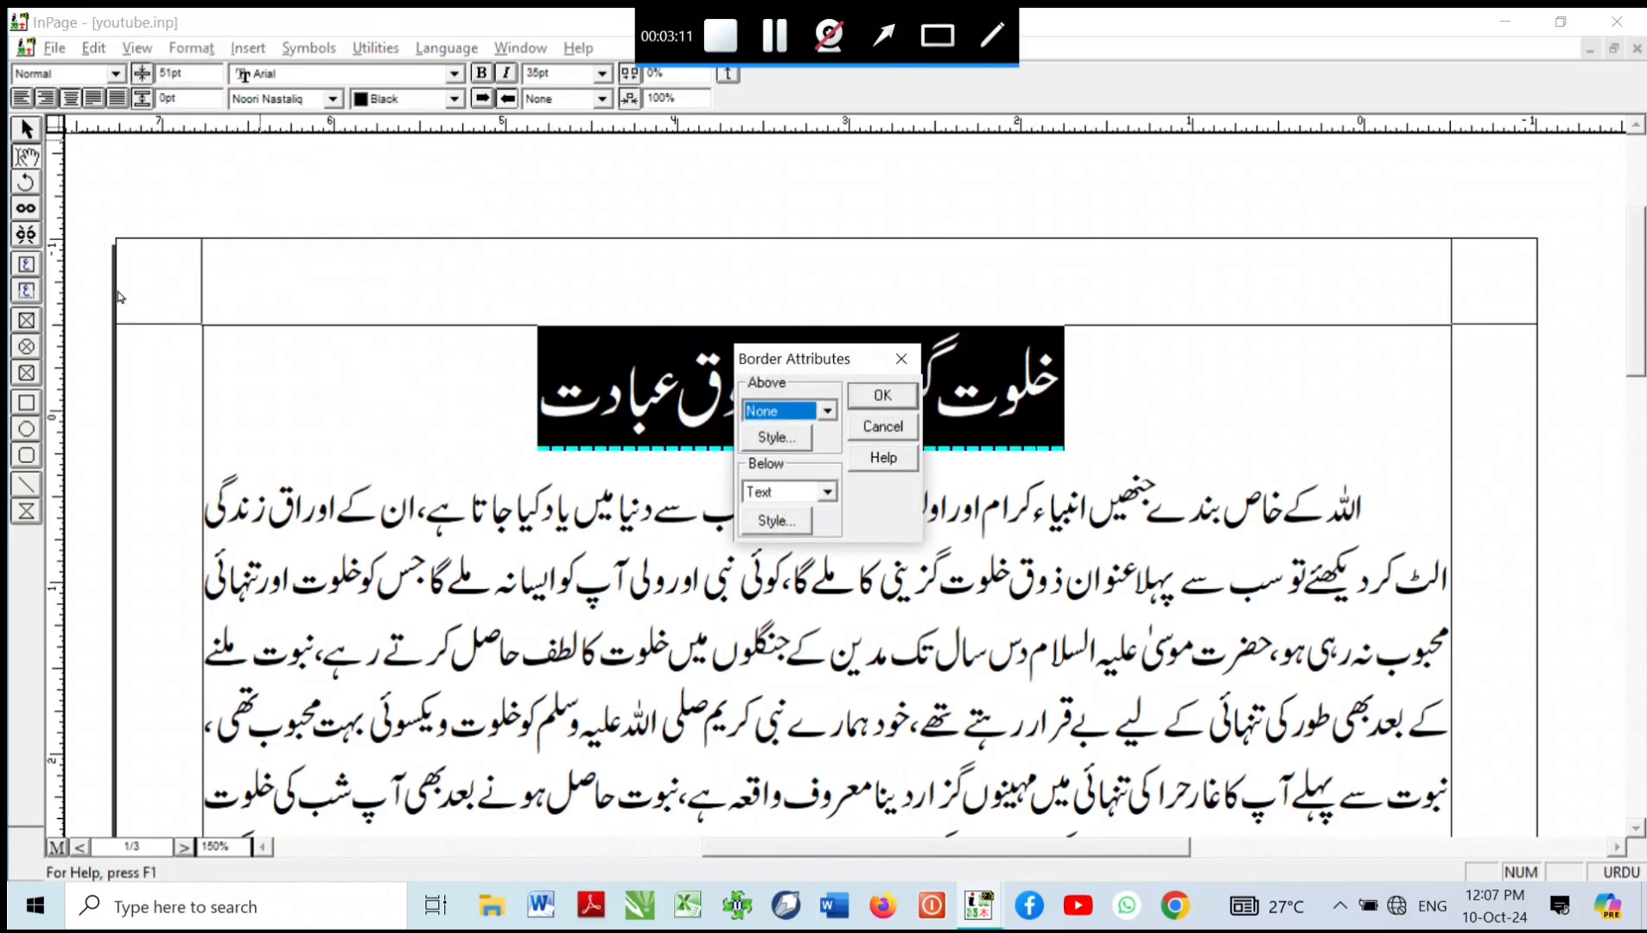
click(821, 493)
click(772, 544)
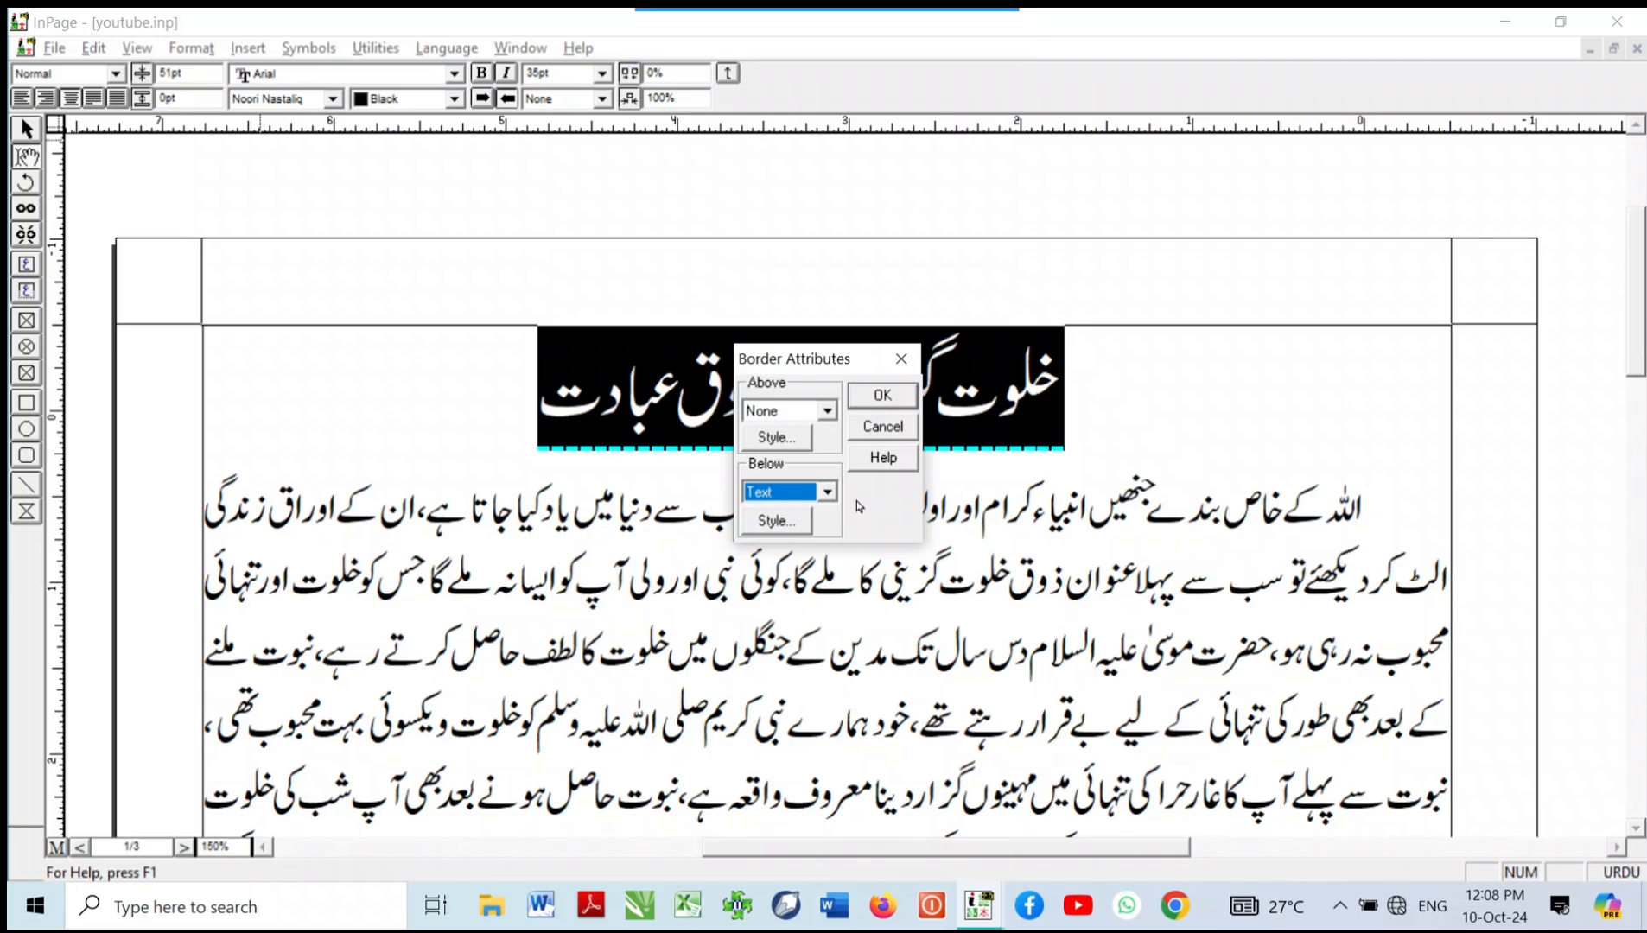
Step: Restyle the heading's lower border as a solid black line 1 pt thick and apply it
click(771, 521)
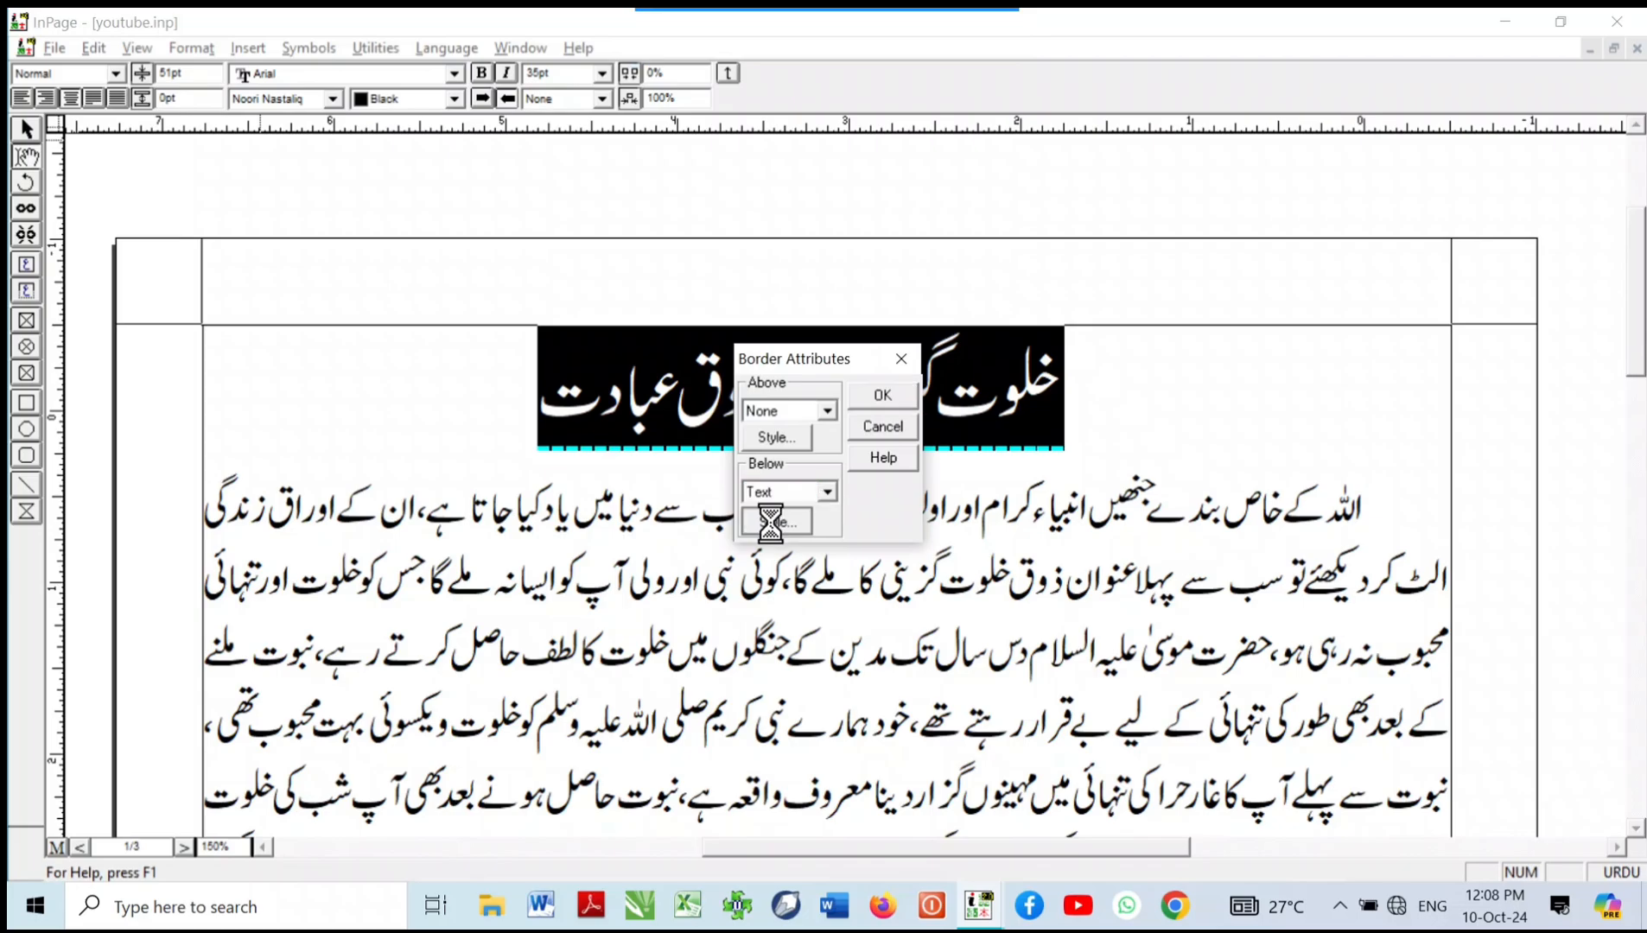
click(871, 416)
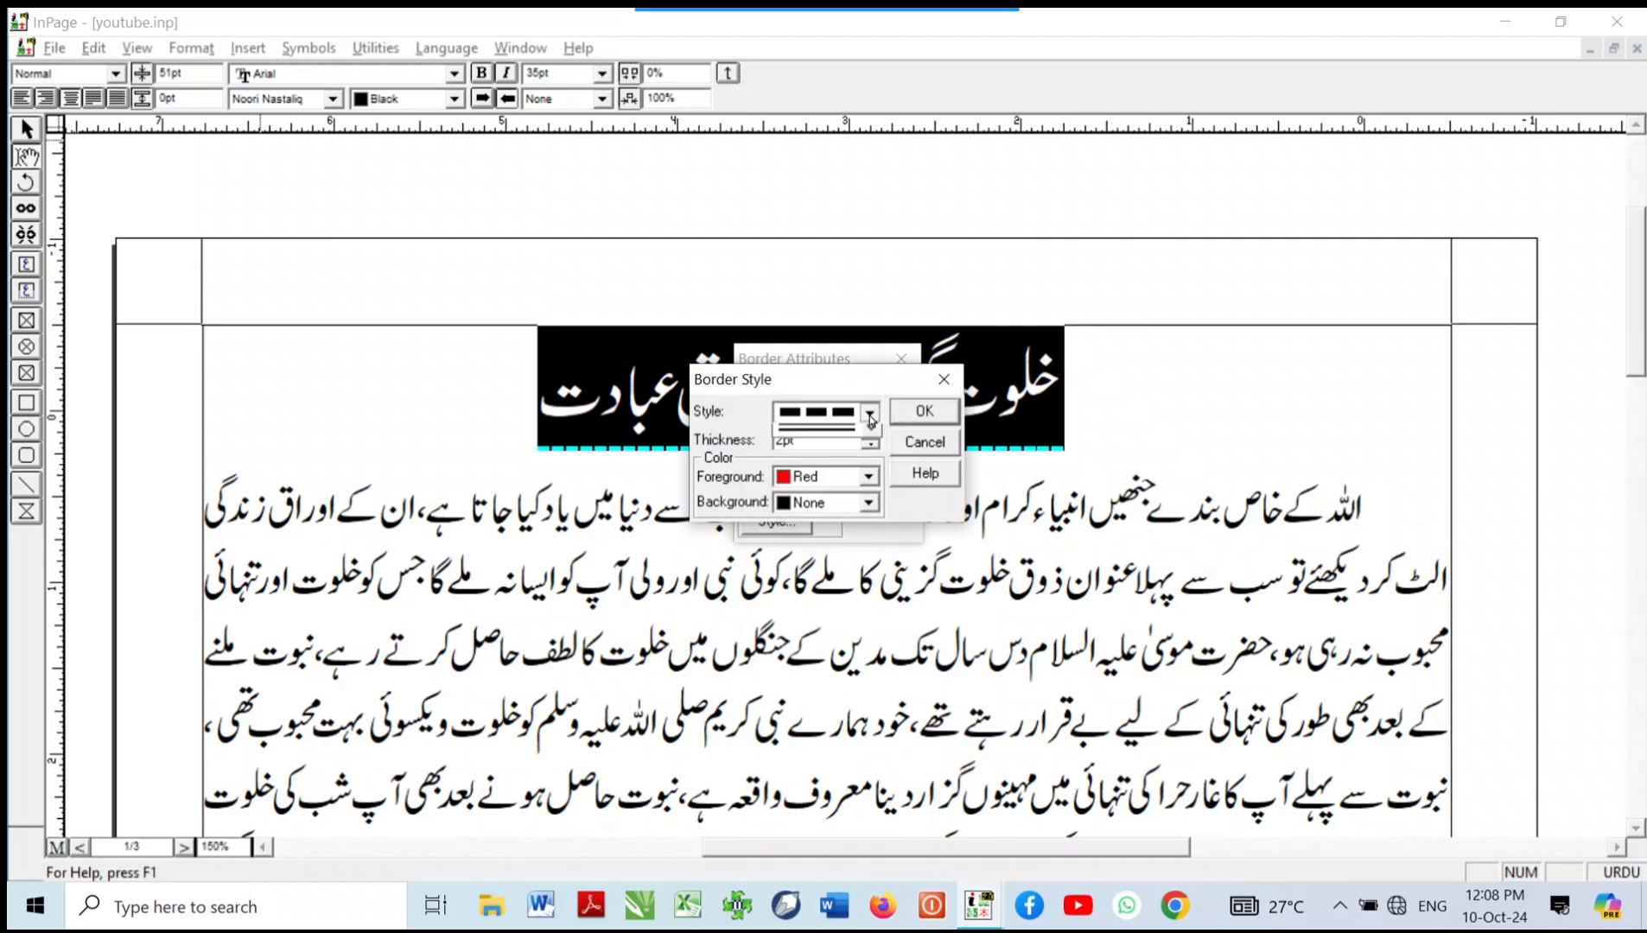
click(868, 437)
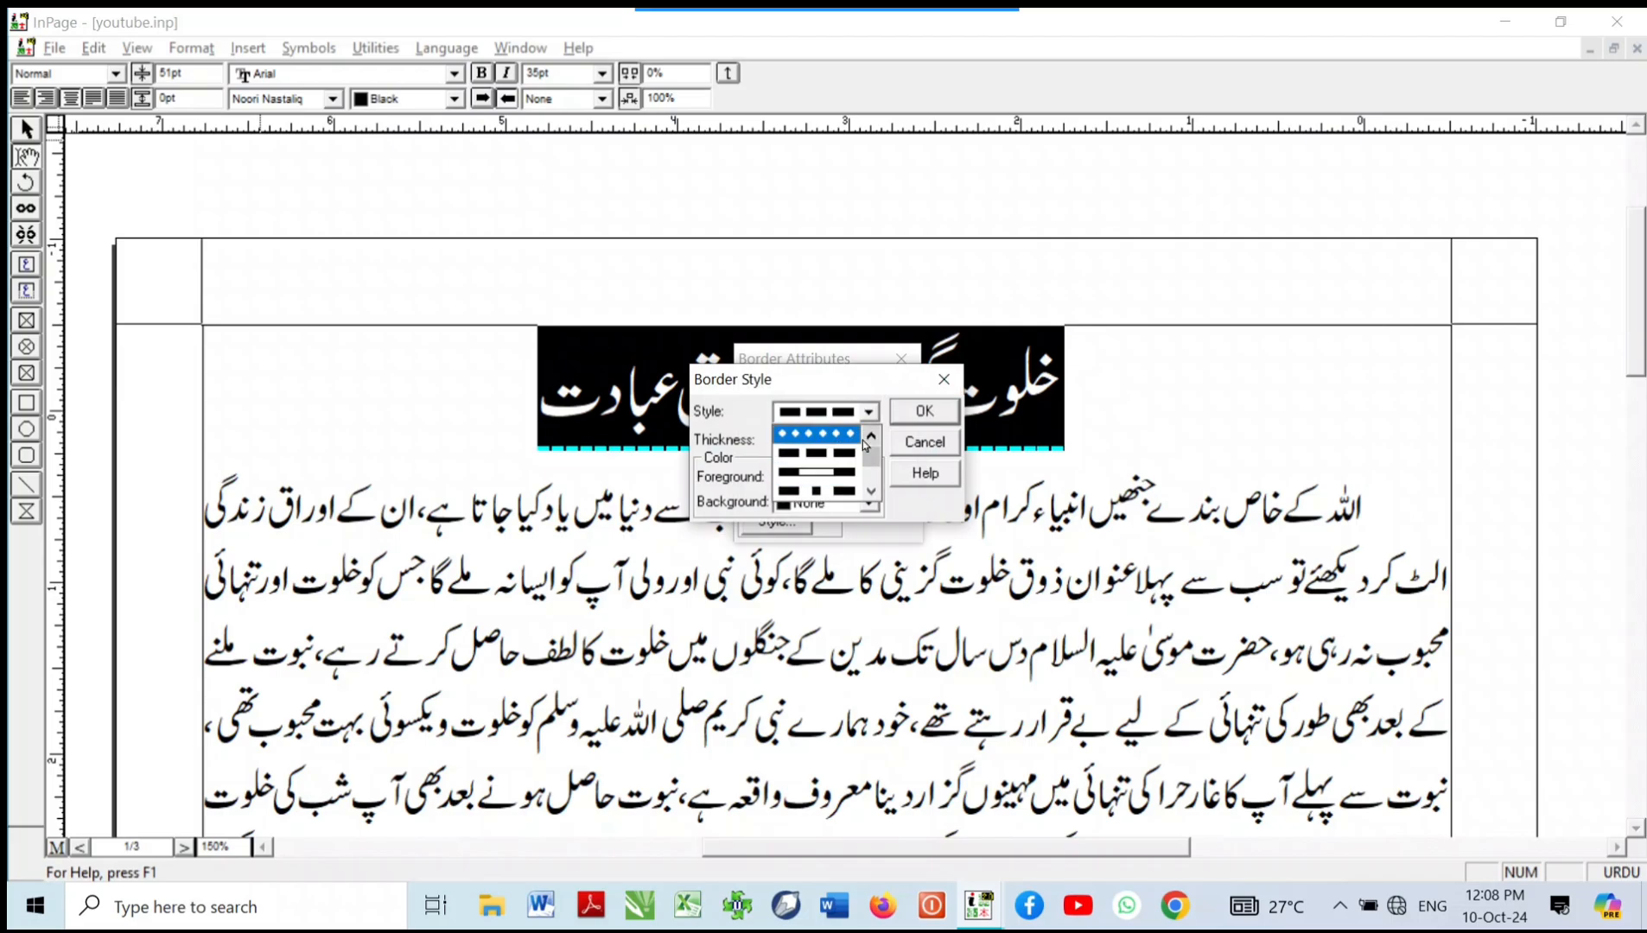
click(816, 453)
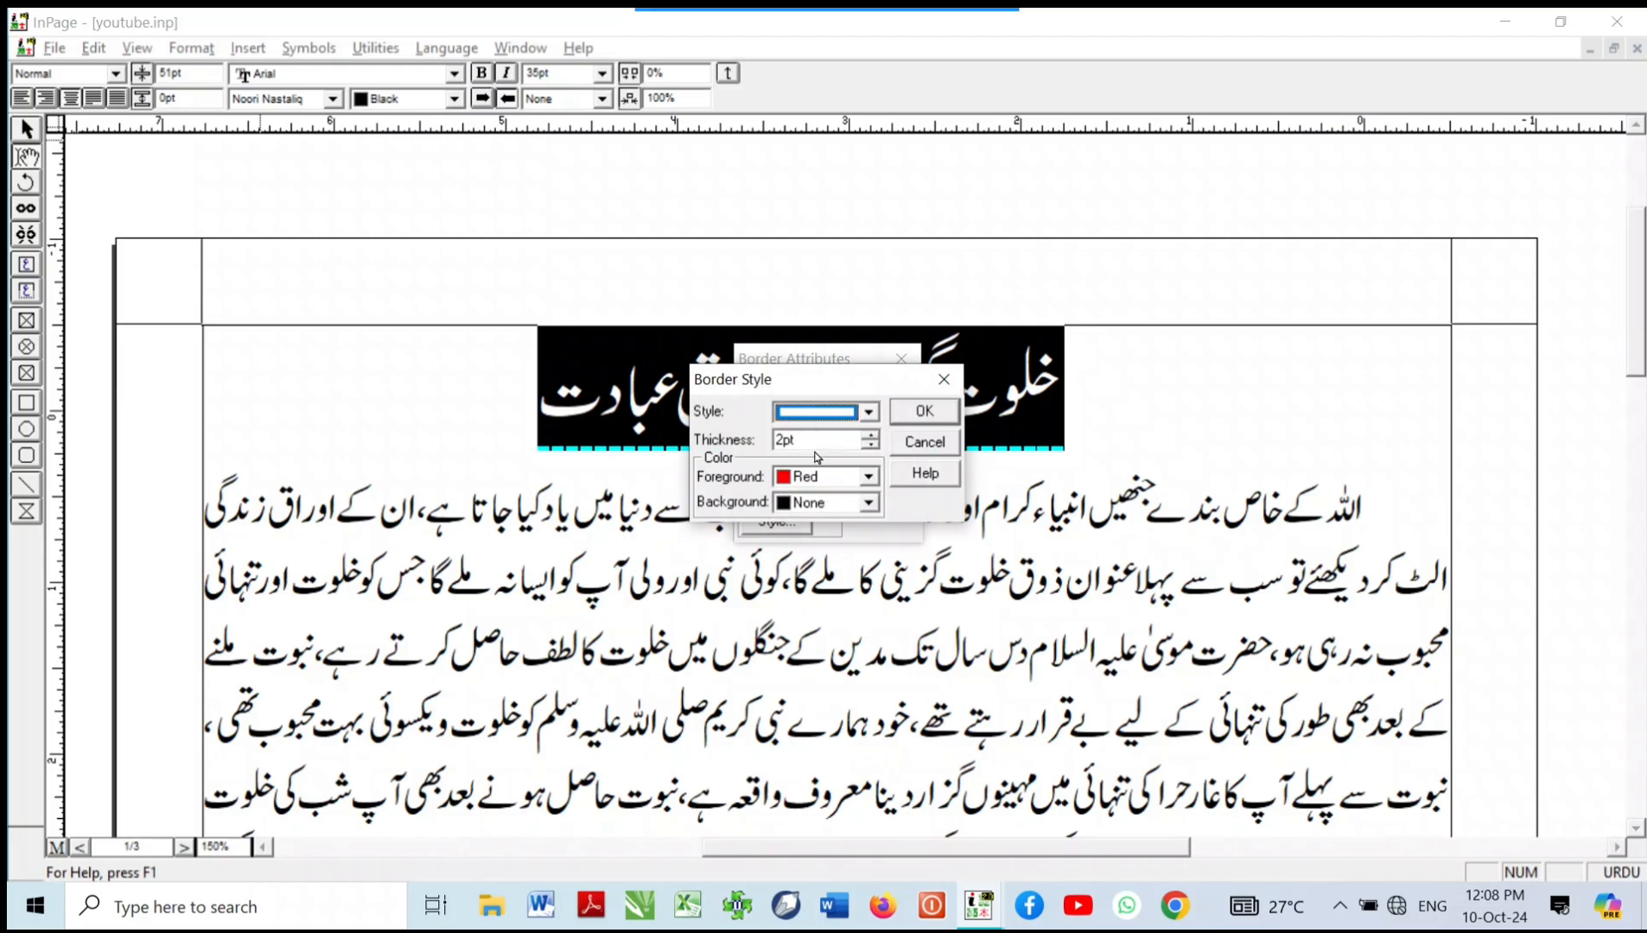
click(869, 445)
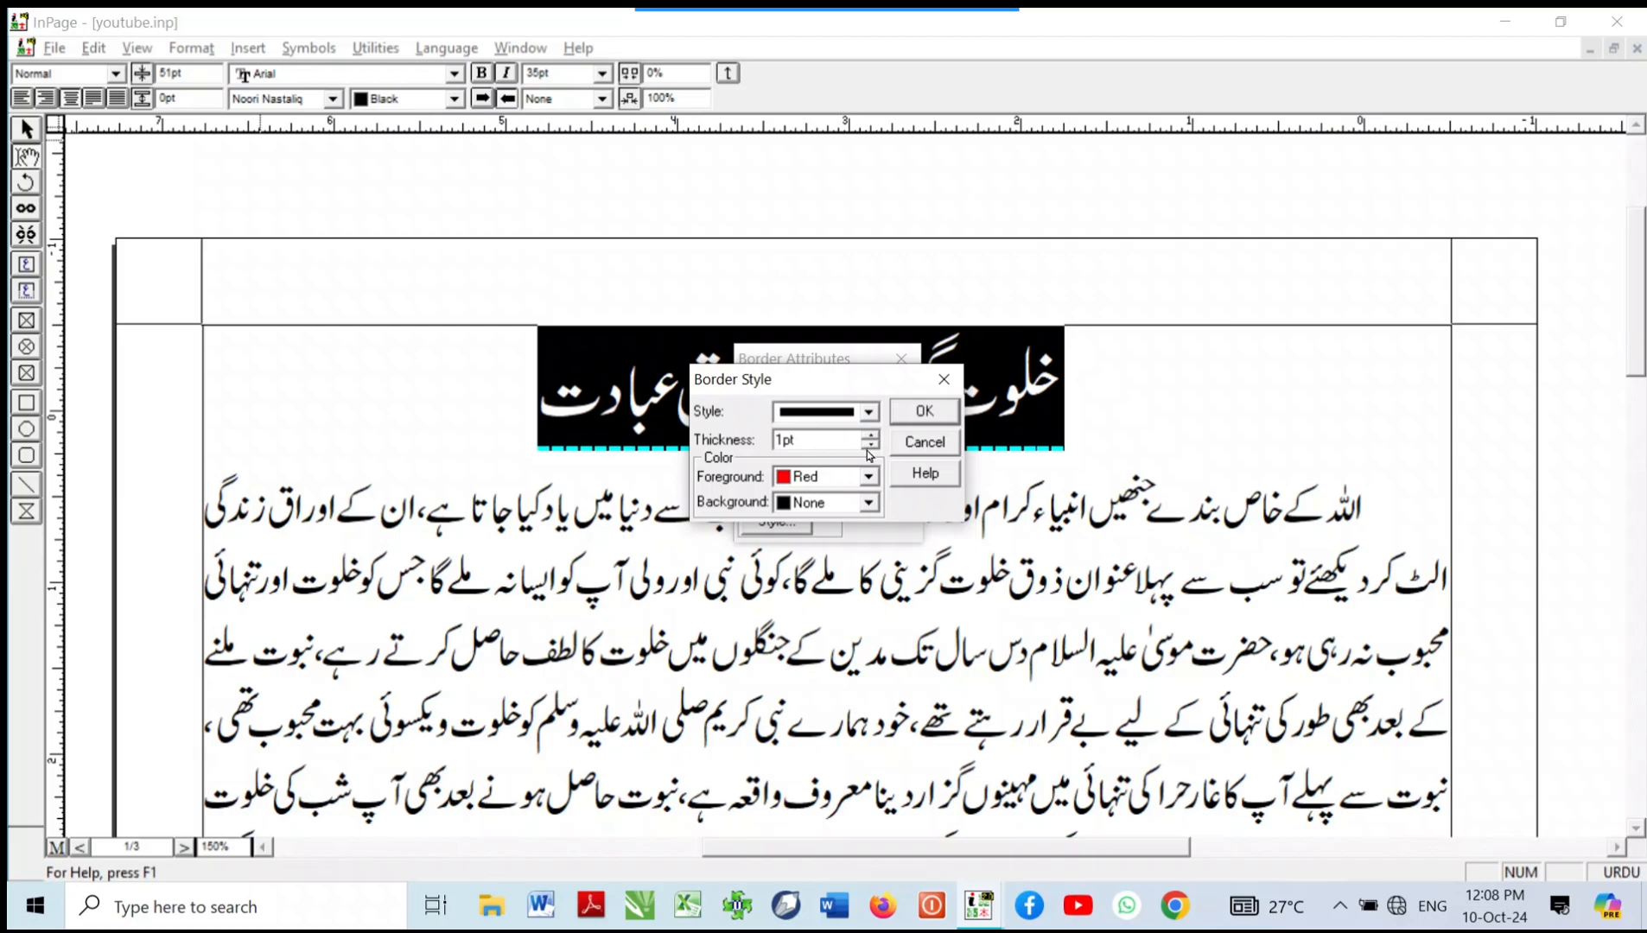
click(867, 477)
scroll(818, 513, up, 1)
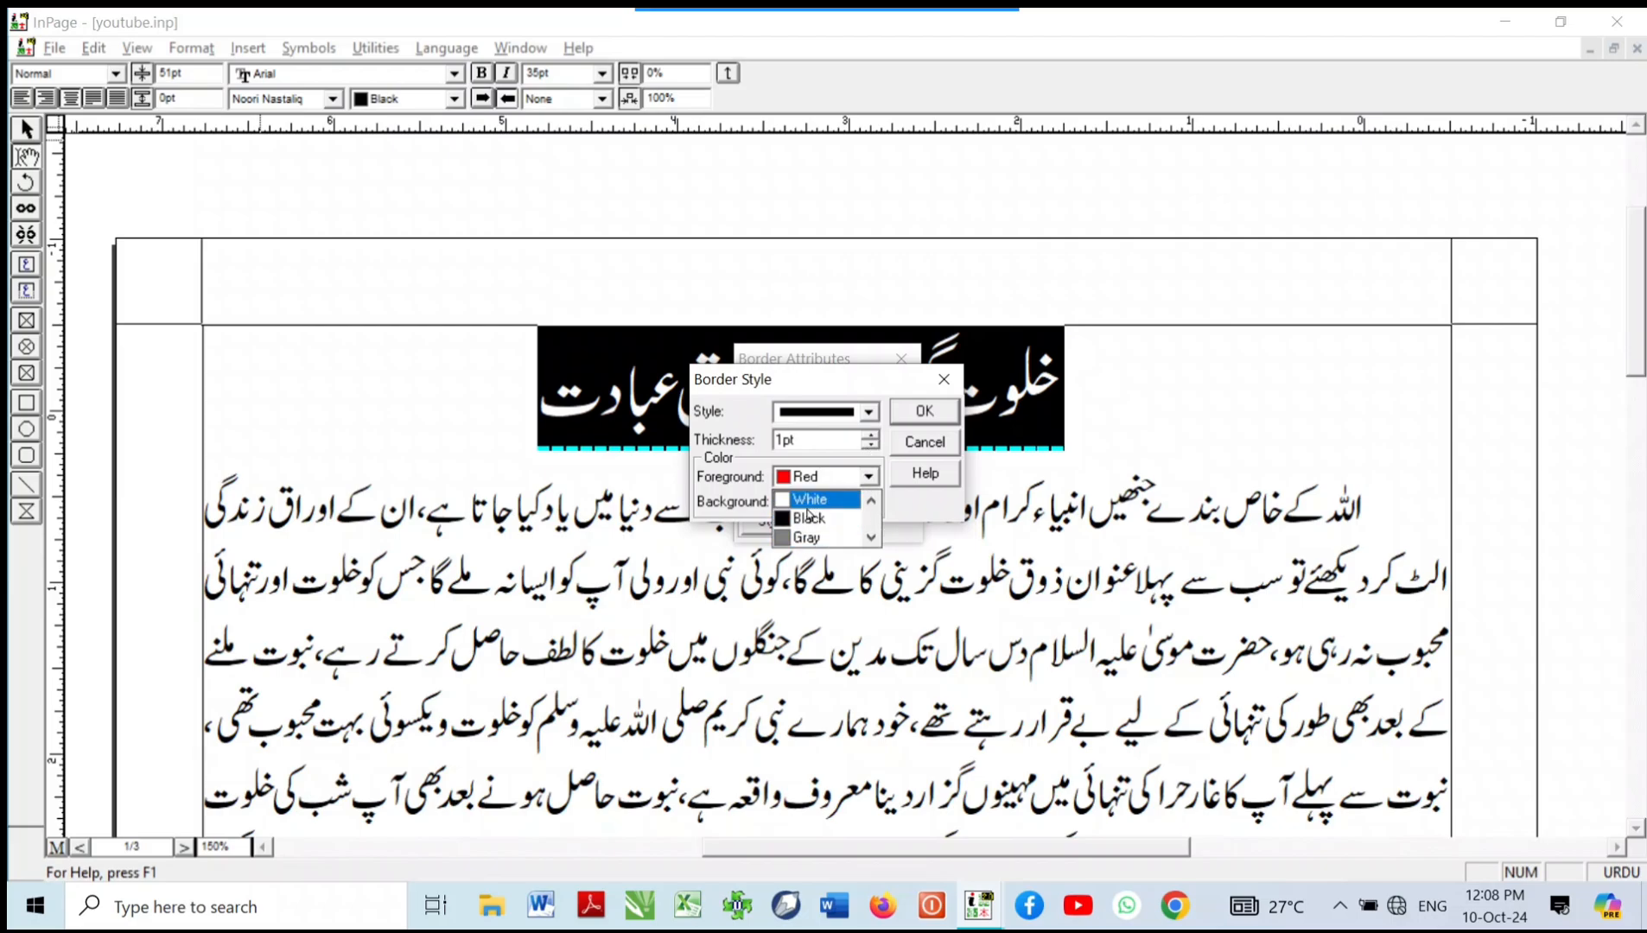
click(802, 520)
click(914, 418)
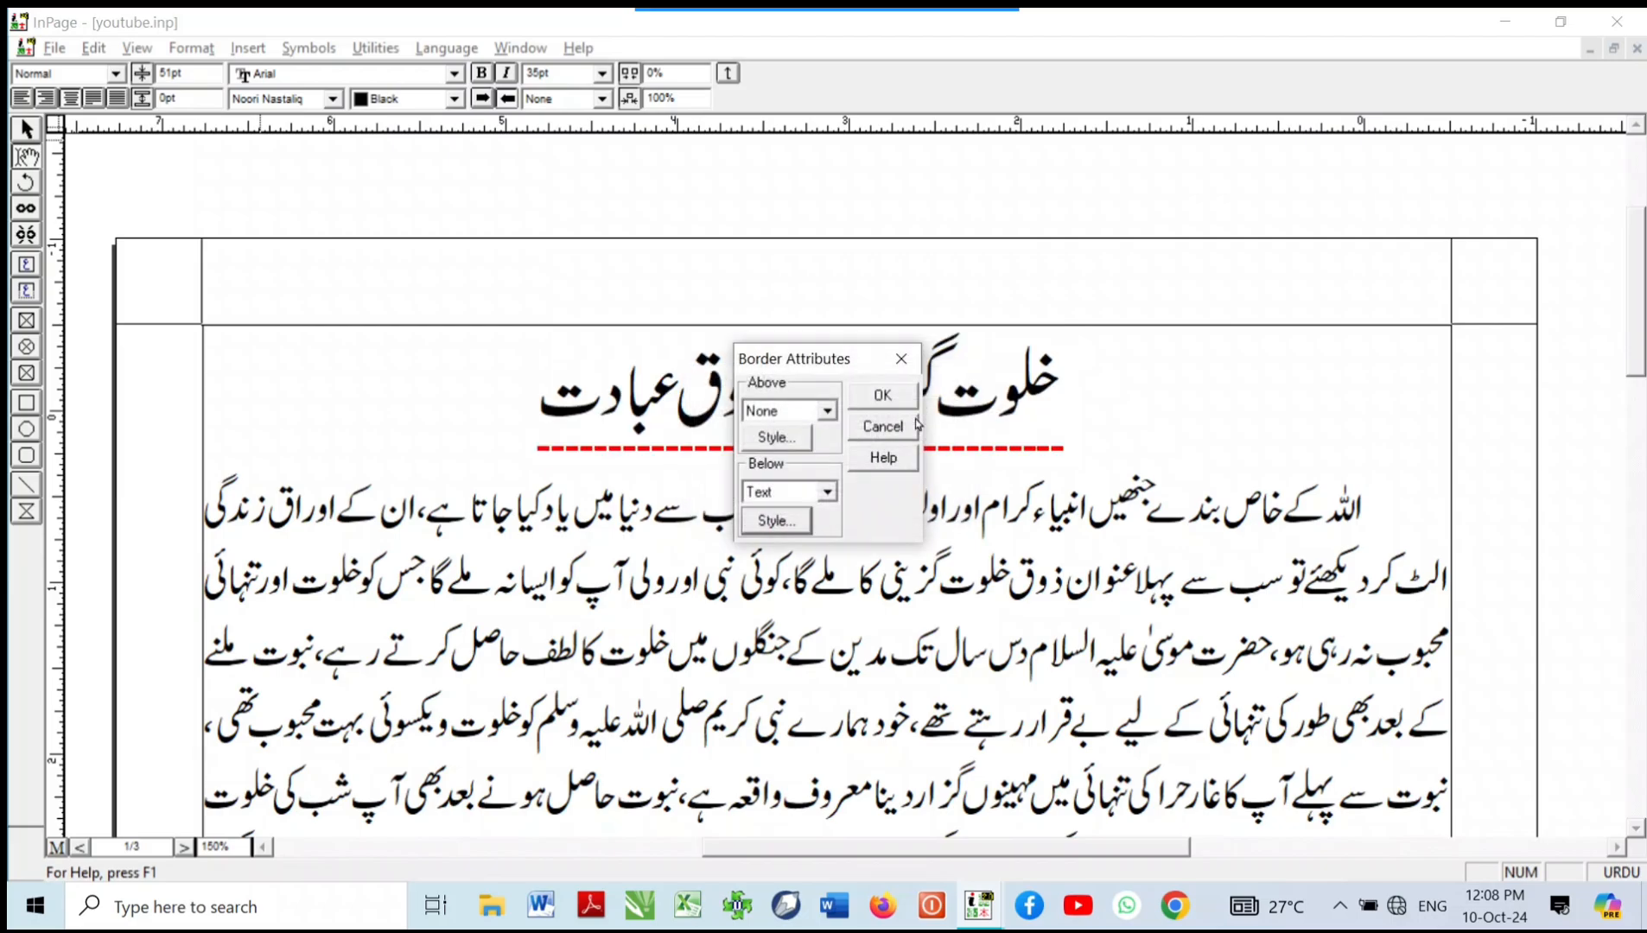
click(873, 403)
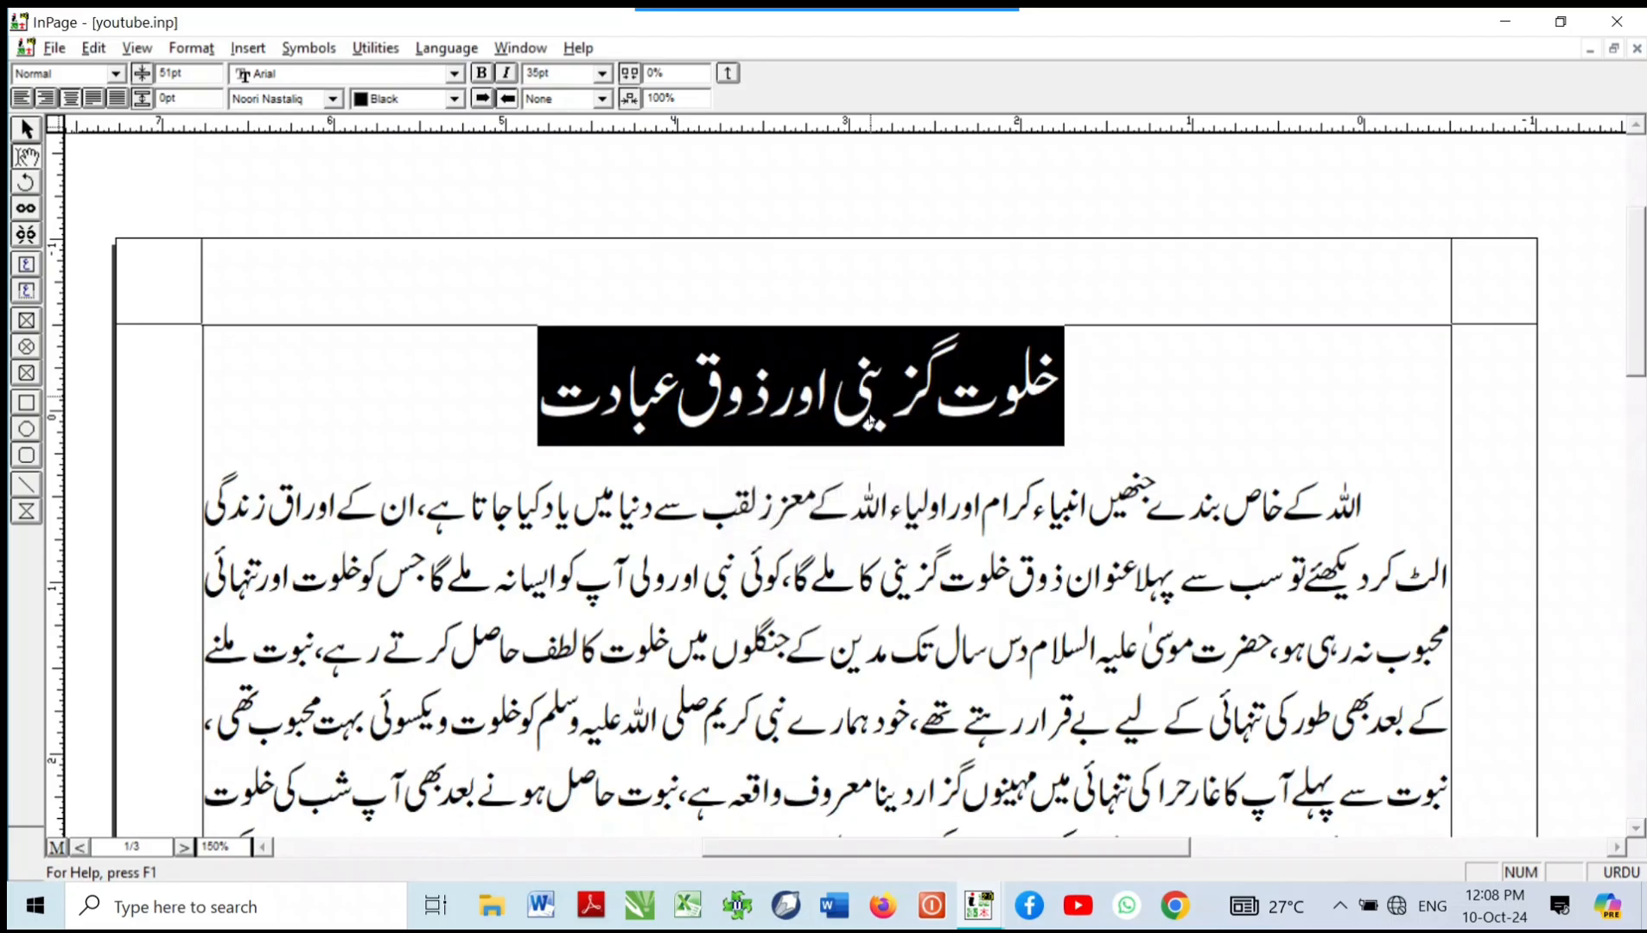
click(877, 429)
key(ctrl+0)
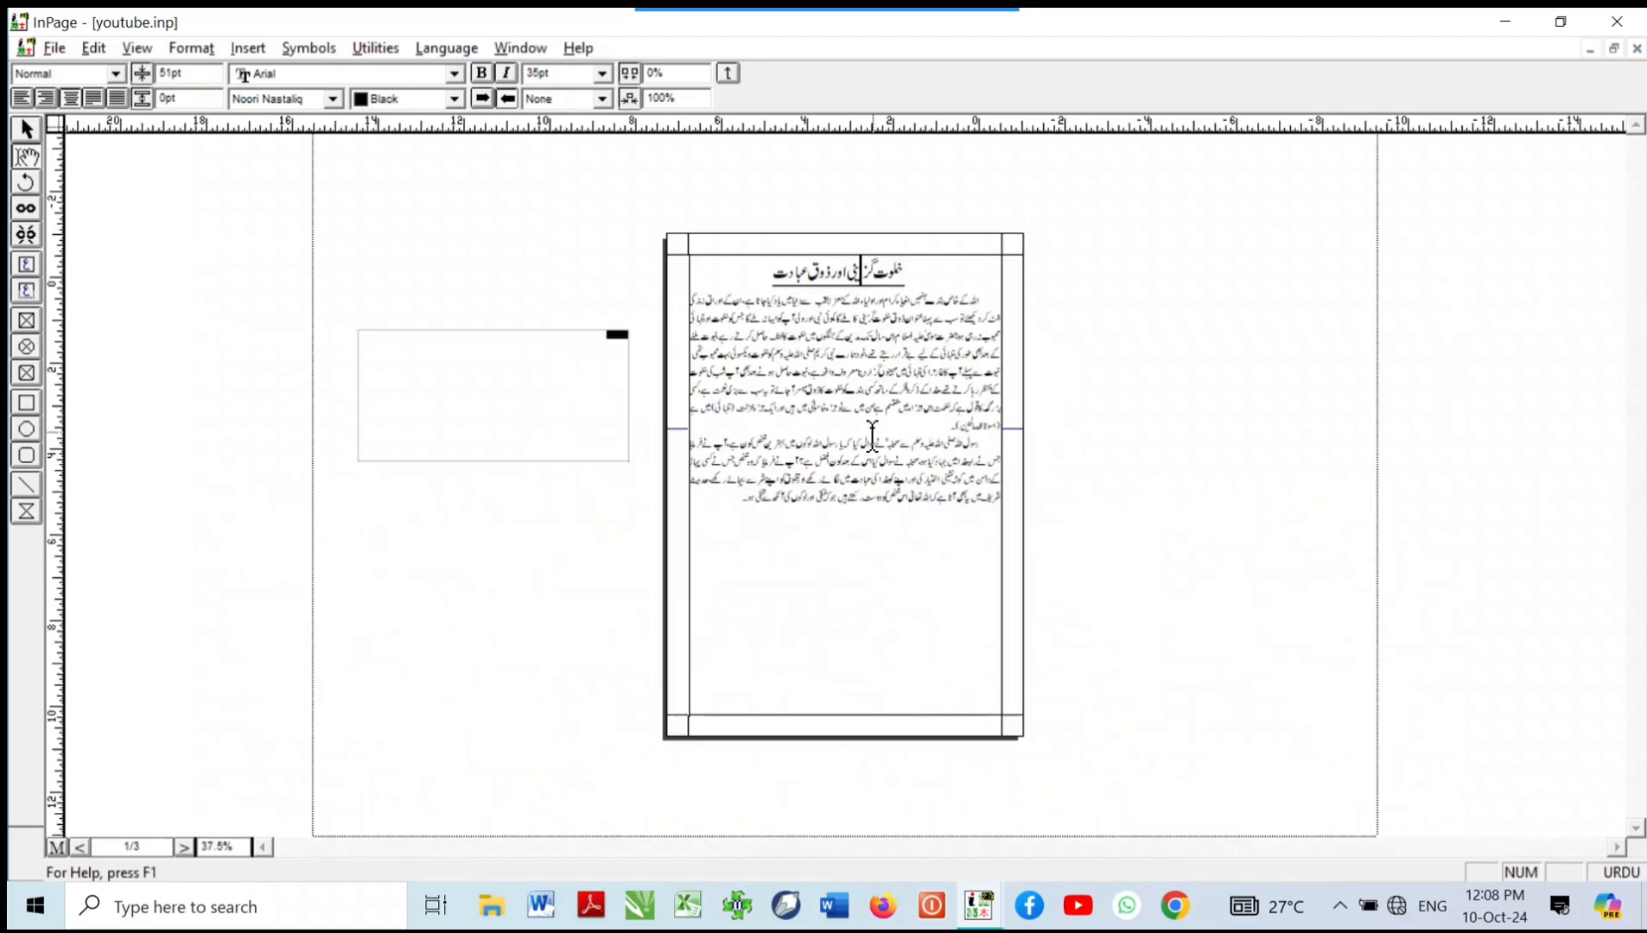
Step: Select the first body paragraph, set its border below to Text and apply it
drag(1352, 223, 1238, 700)
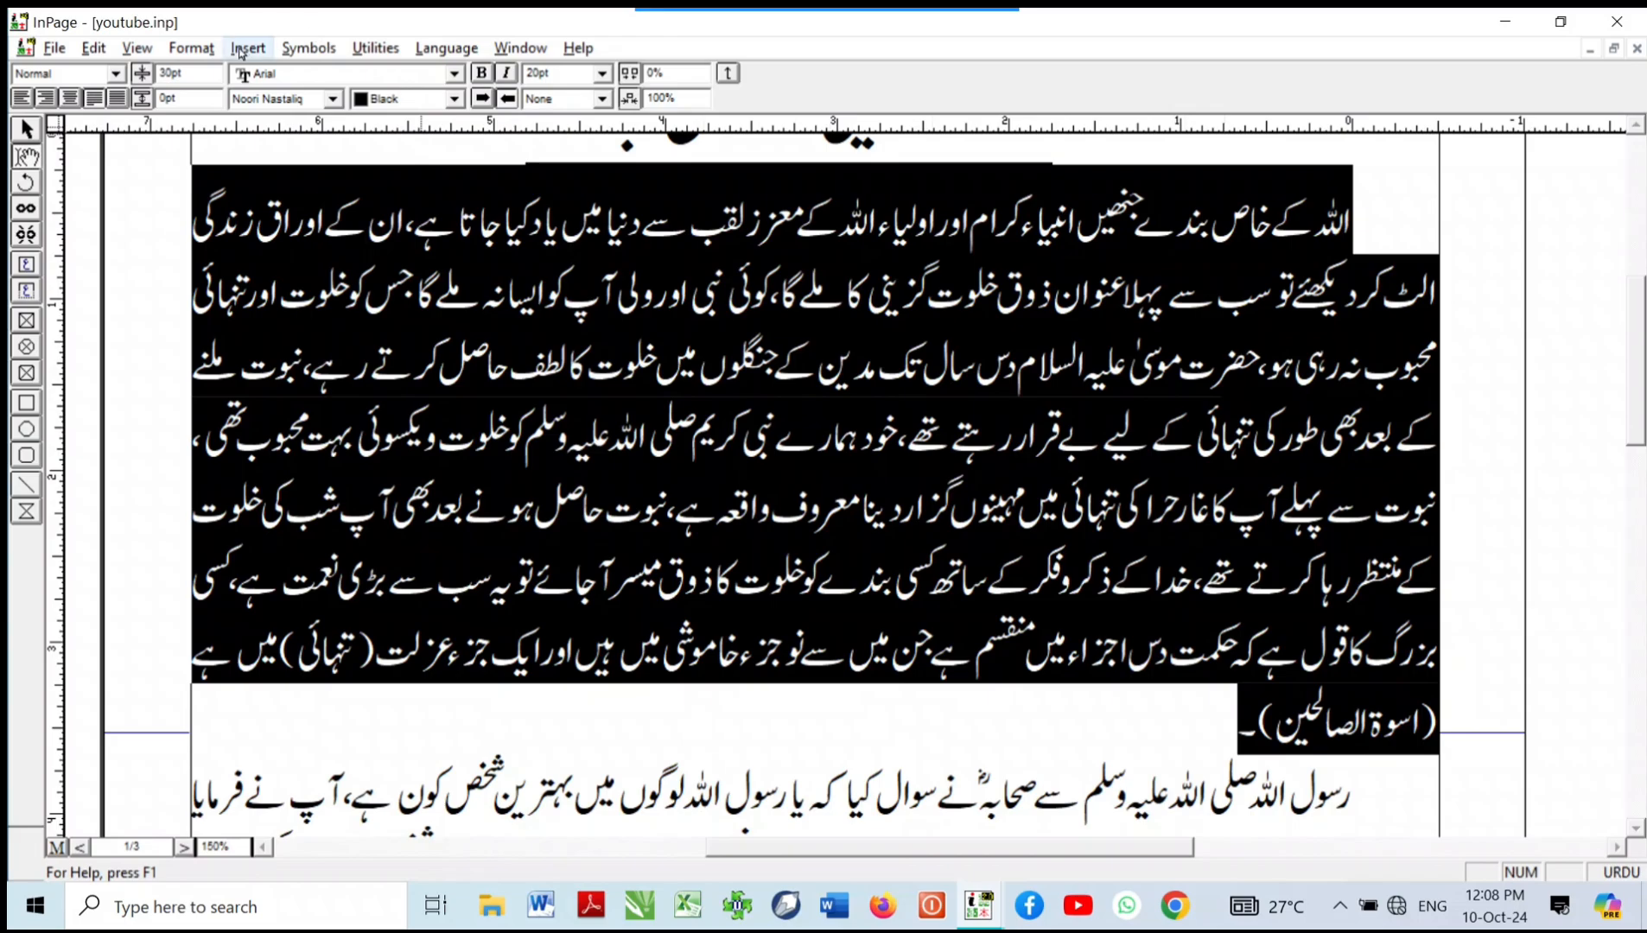
click(204, 49)
click(229, 153)
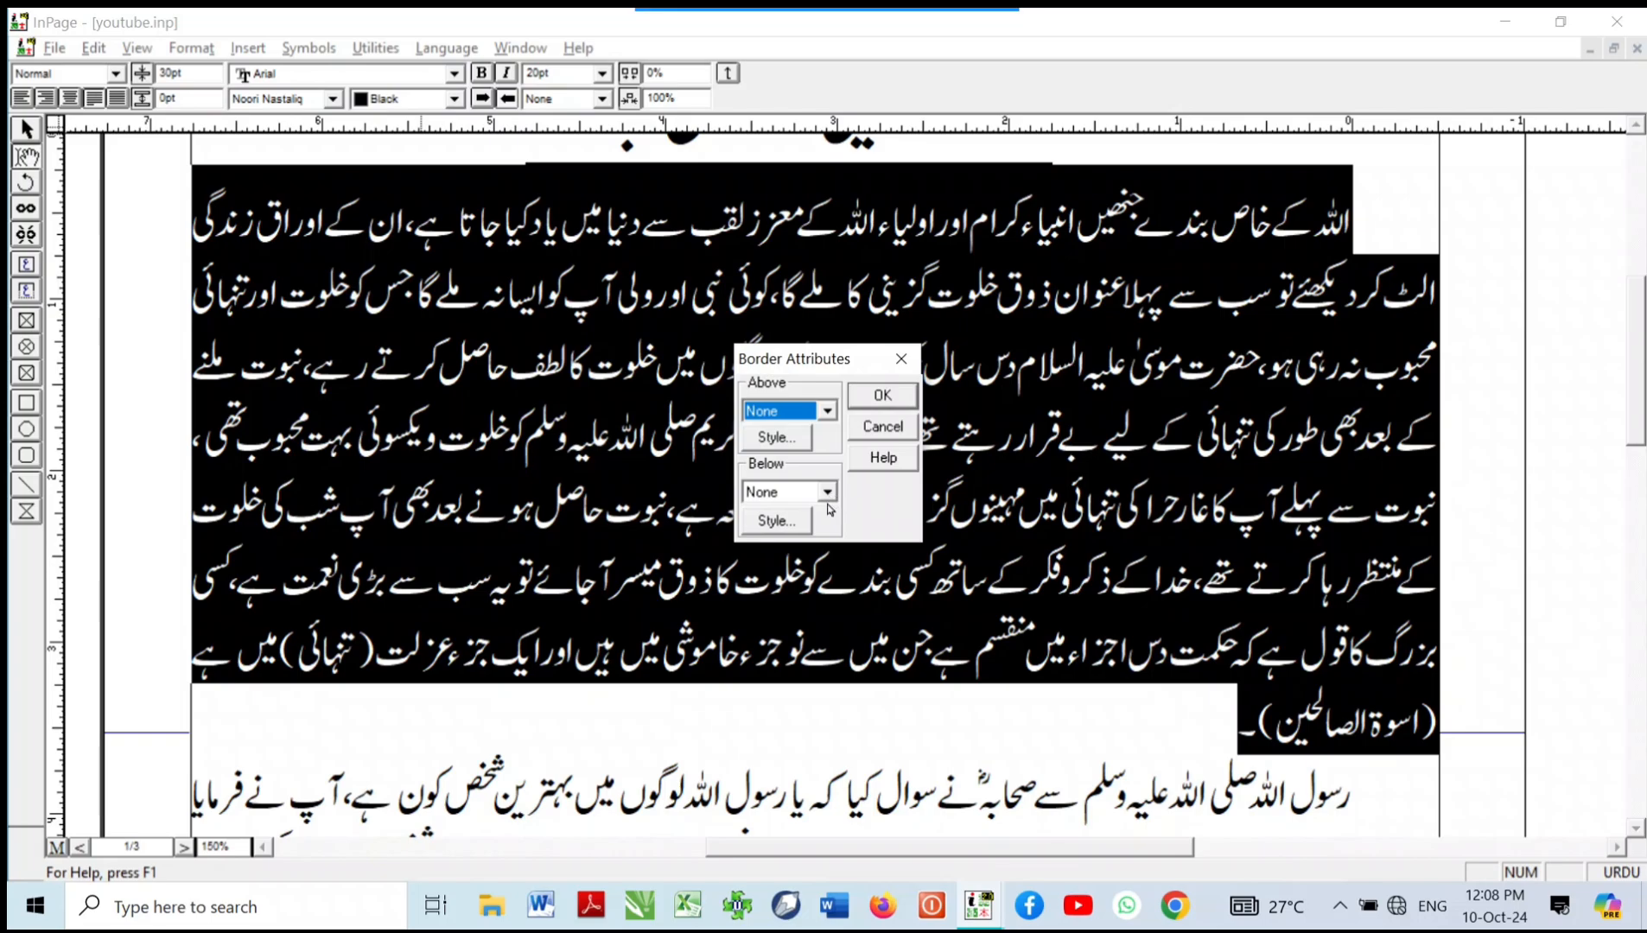
click(827, 492)
click(761, 540)
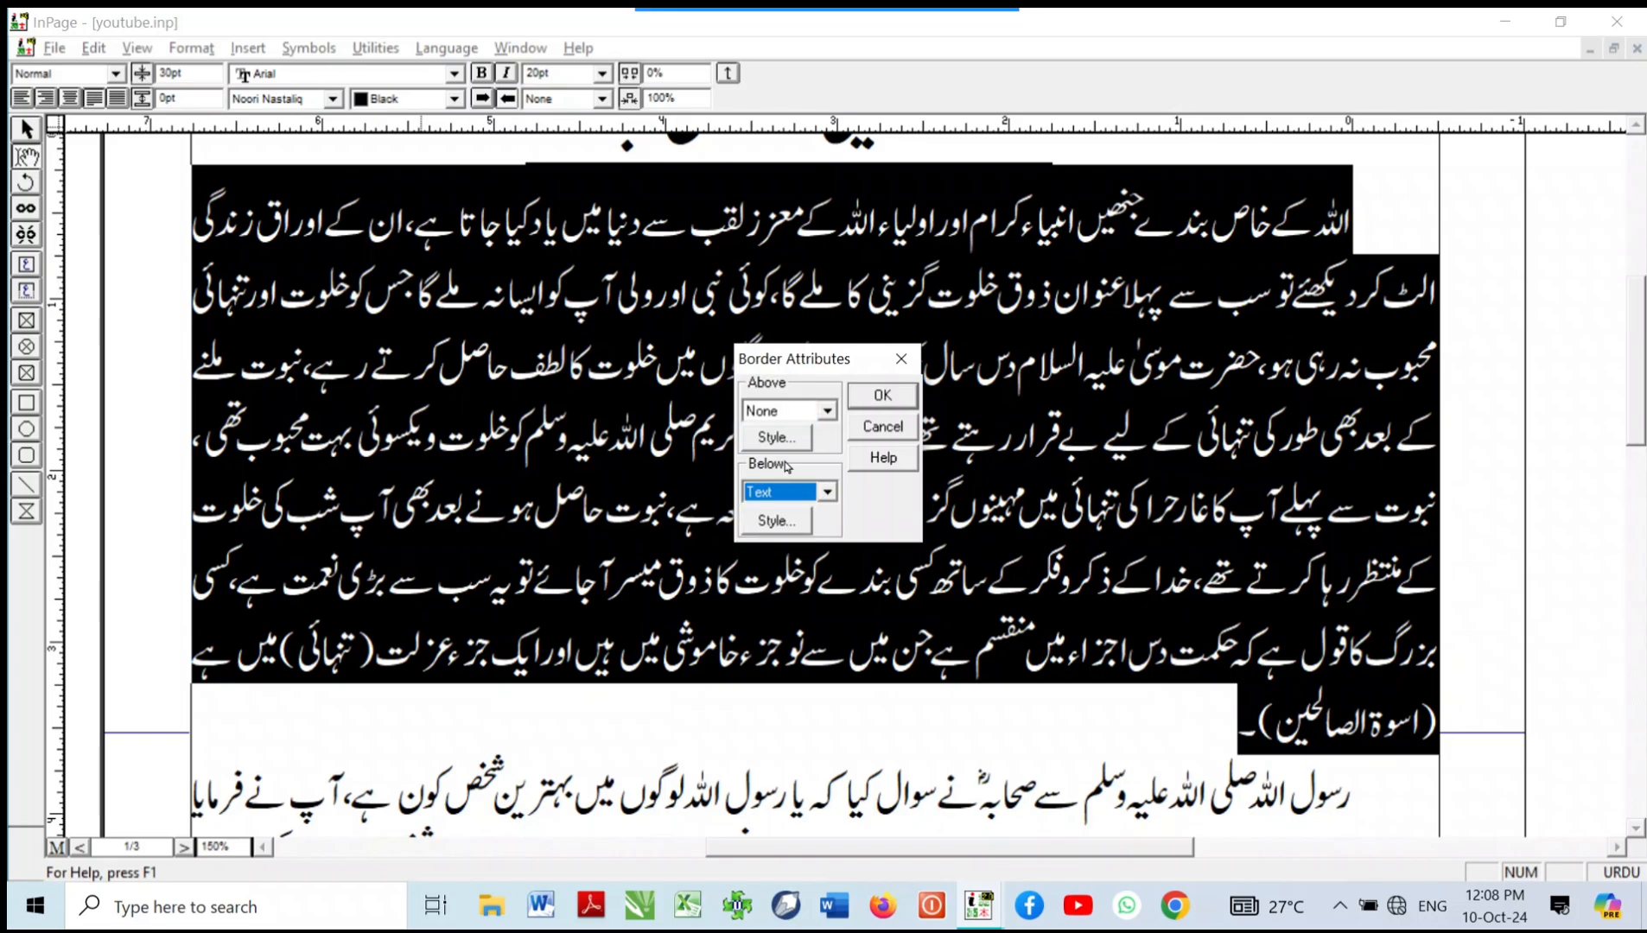
click(871, 397)
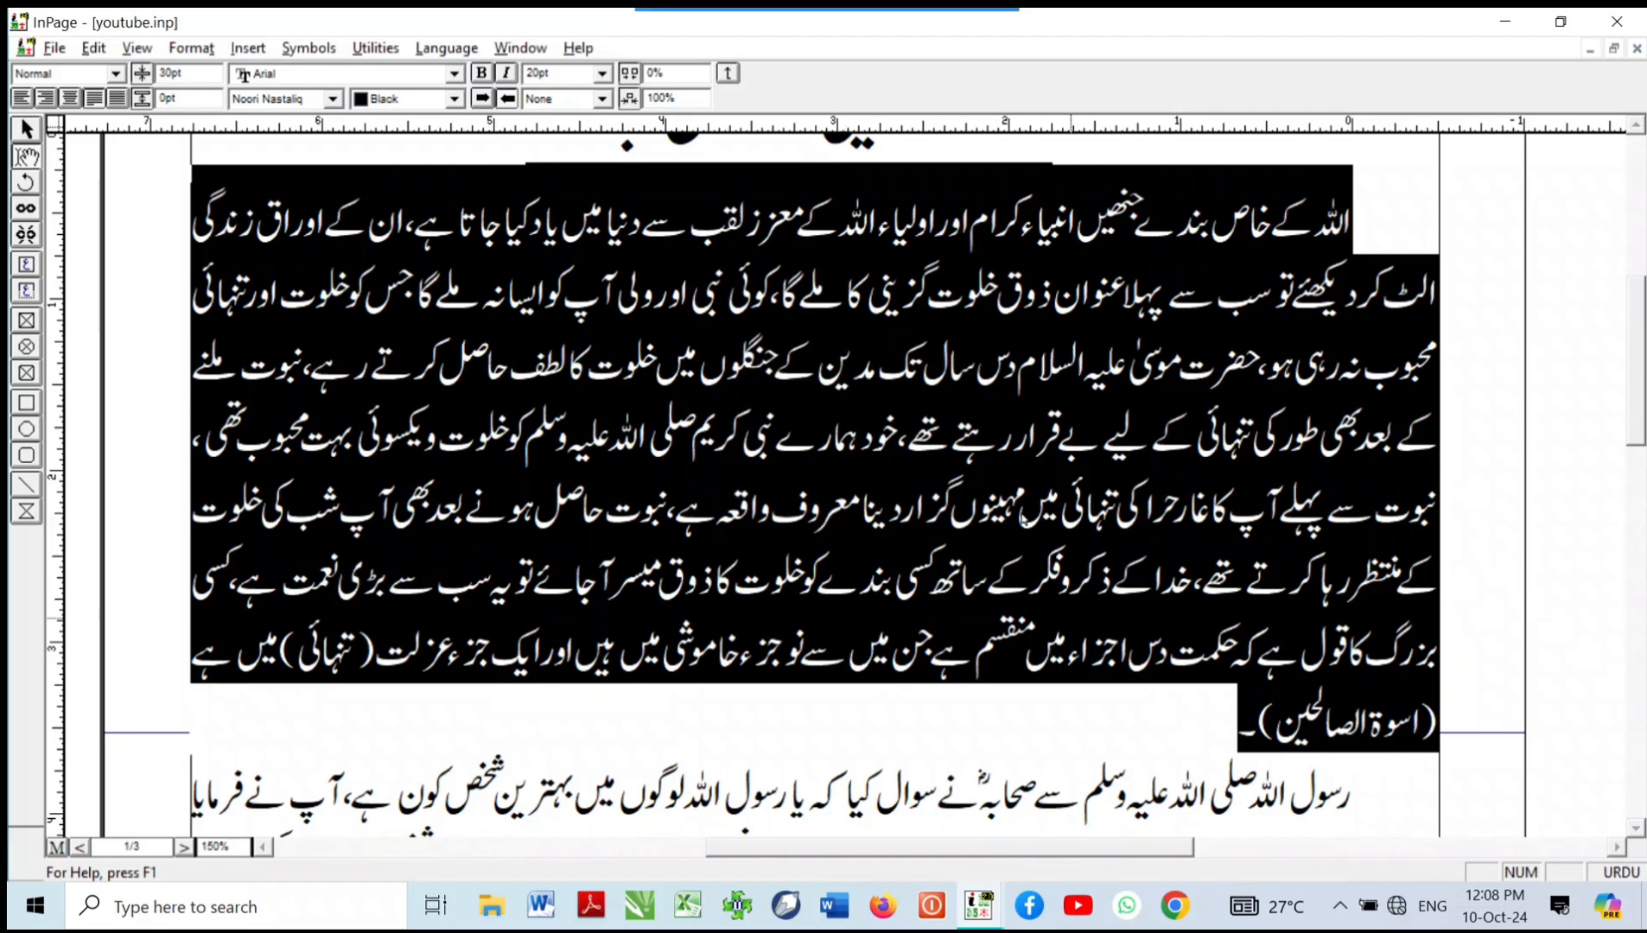
Step: Reopen the border attributes for the selected first body paragraph and choose Text for its border above
click(191, 47)
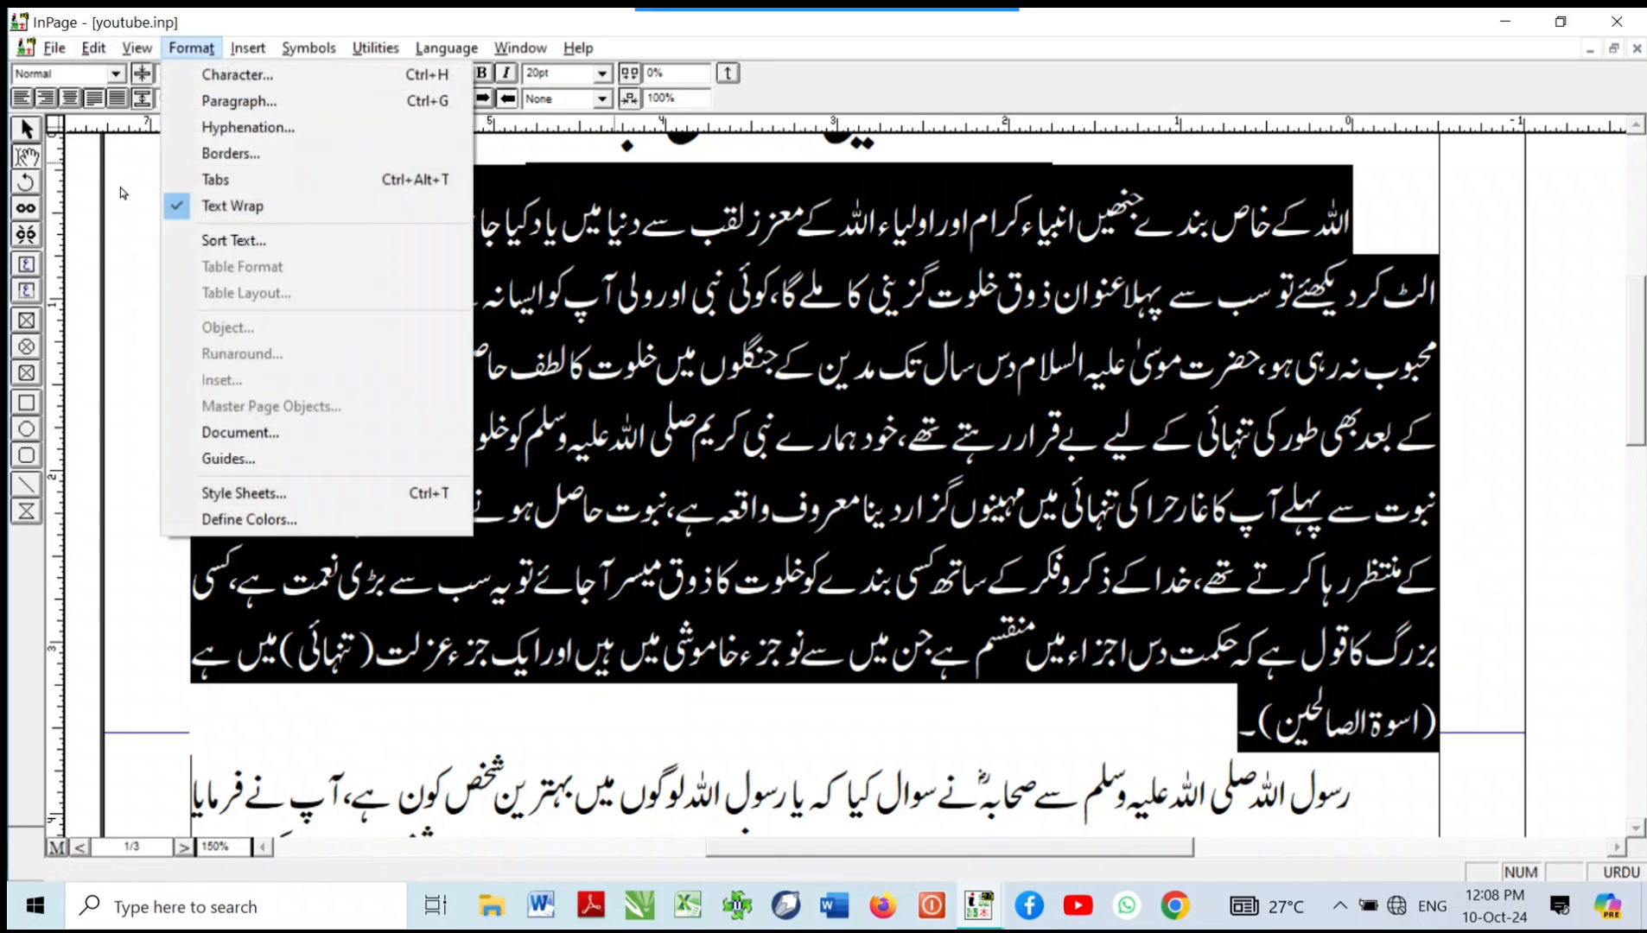
click(231, 153)
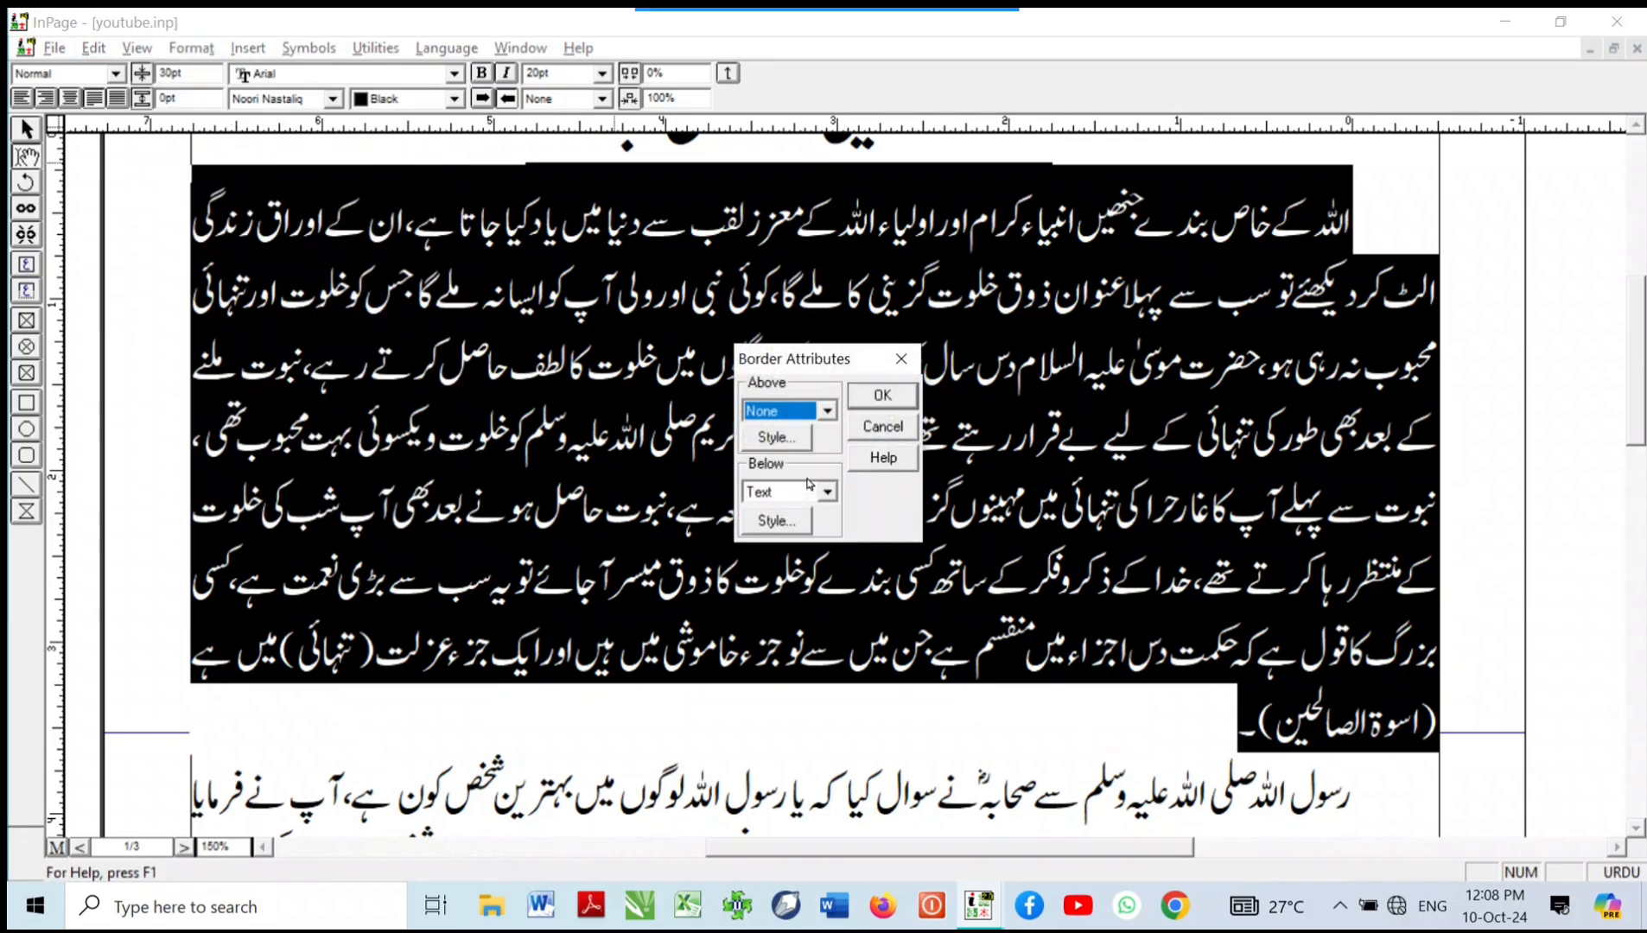
click(827, 413)
click(764, 466)
click(784, 440)
Step: Change the first body paragraph's borders above and below to Indents, apply them and deselect the text
click(825, 413)
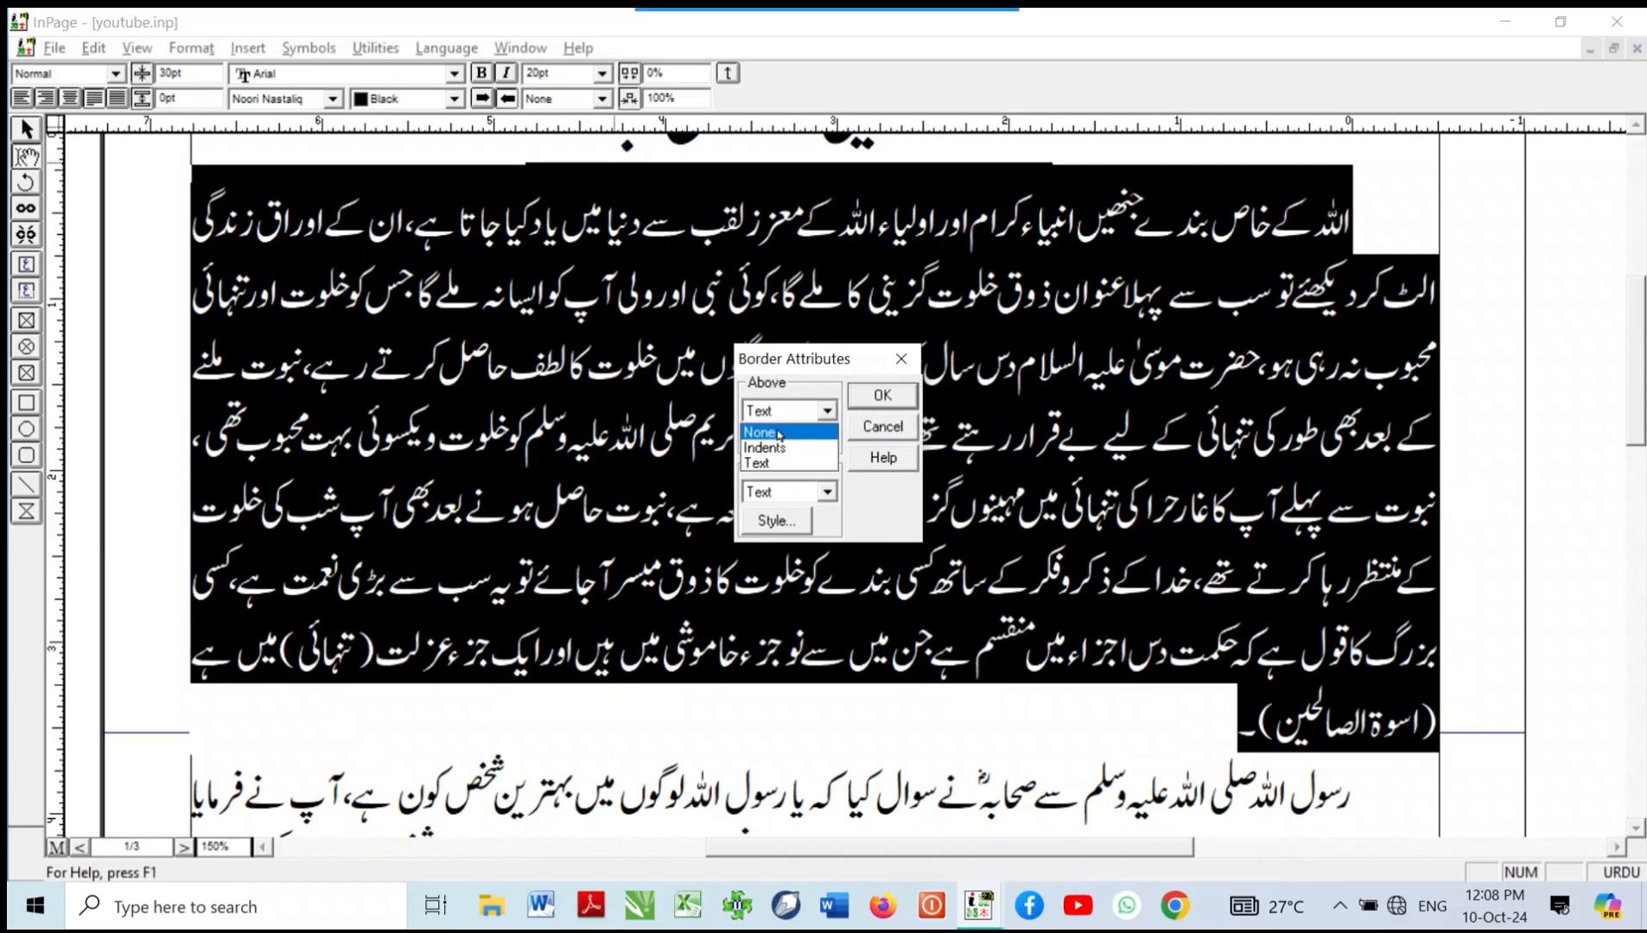
click(789, 447)
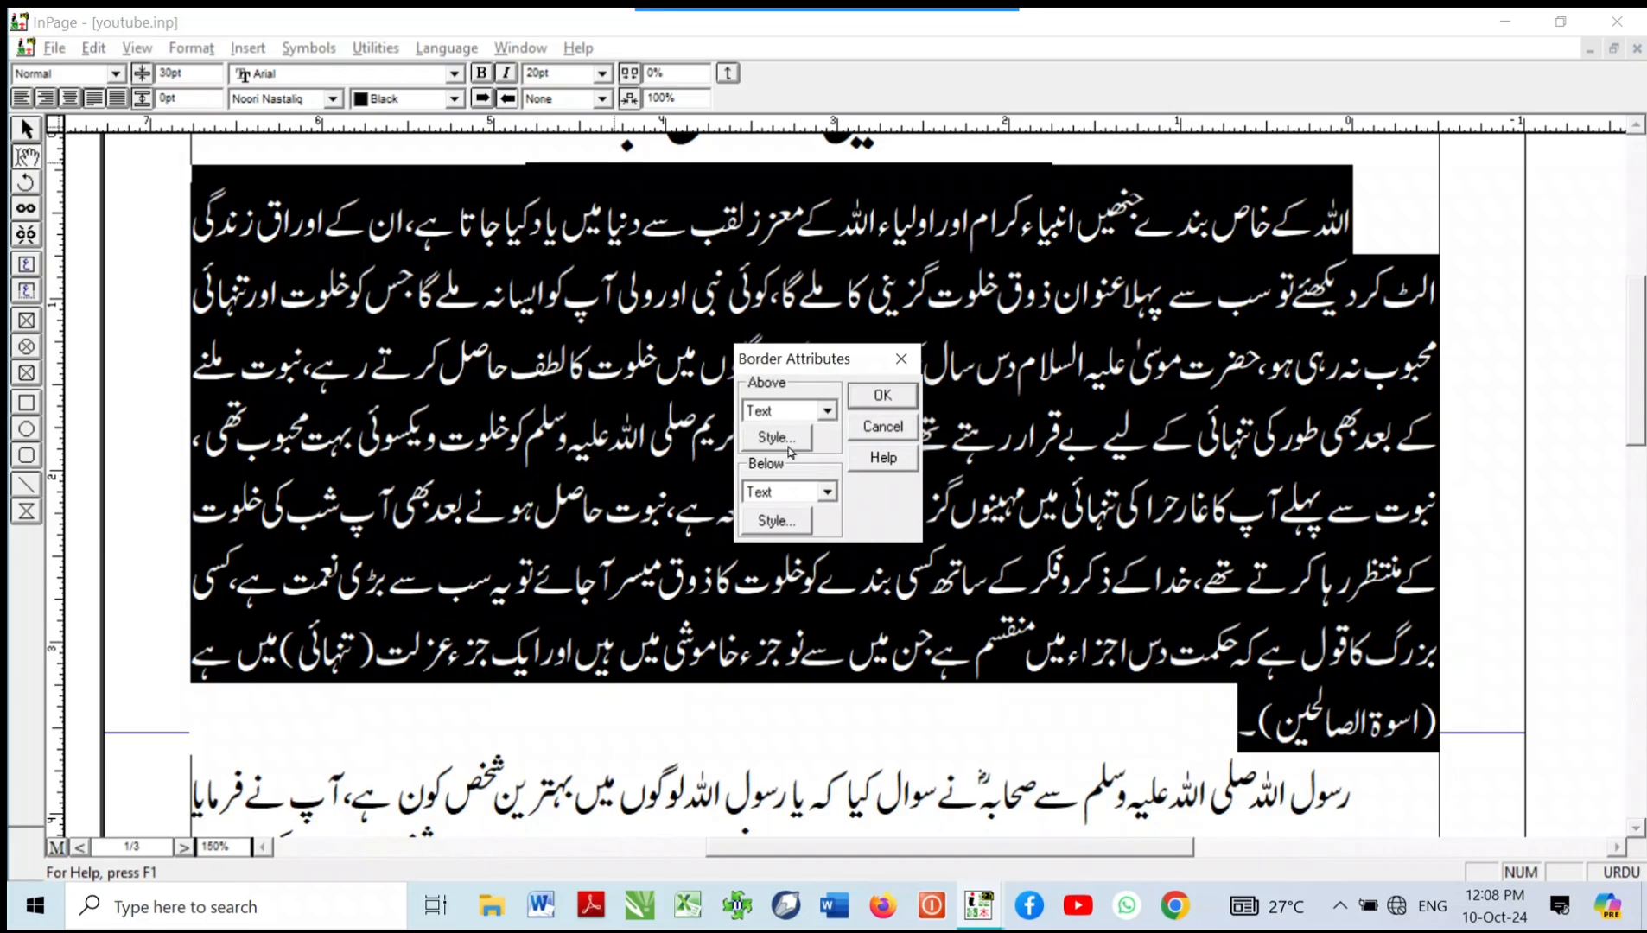
click(794, 502)
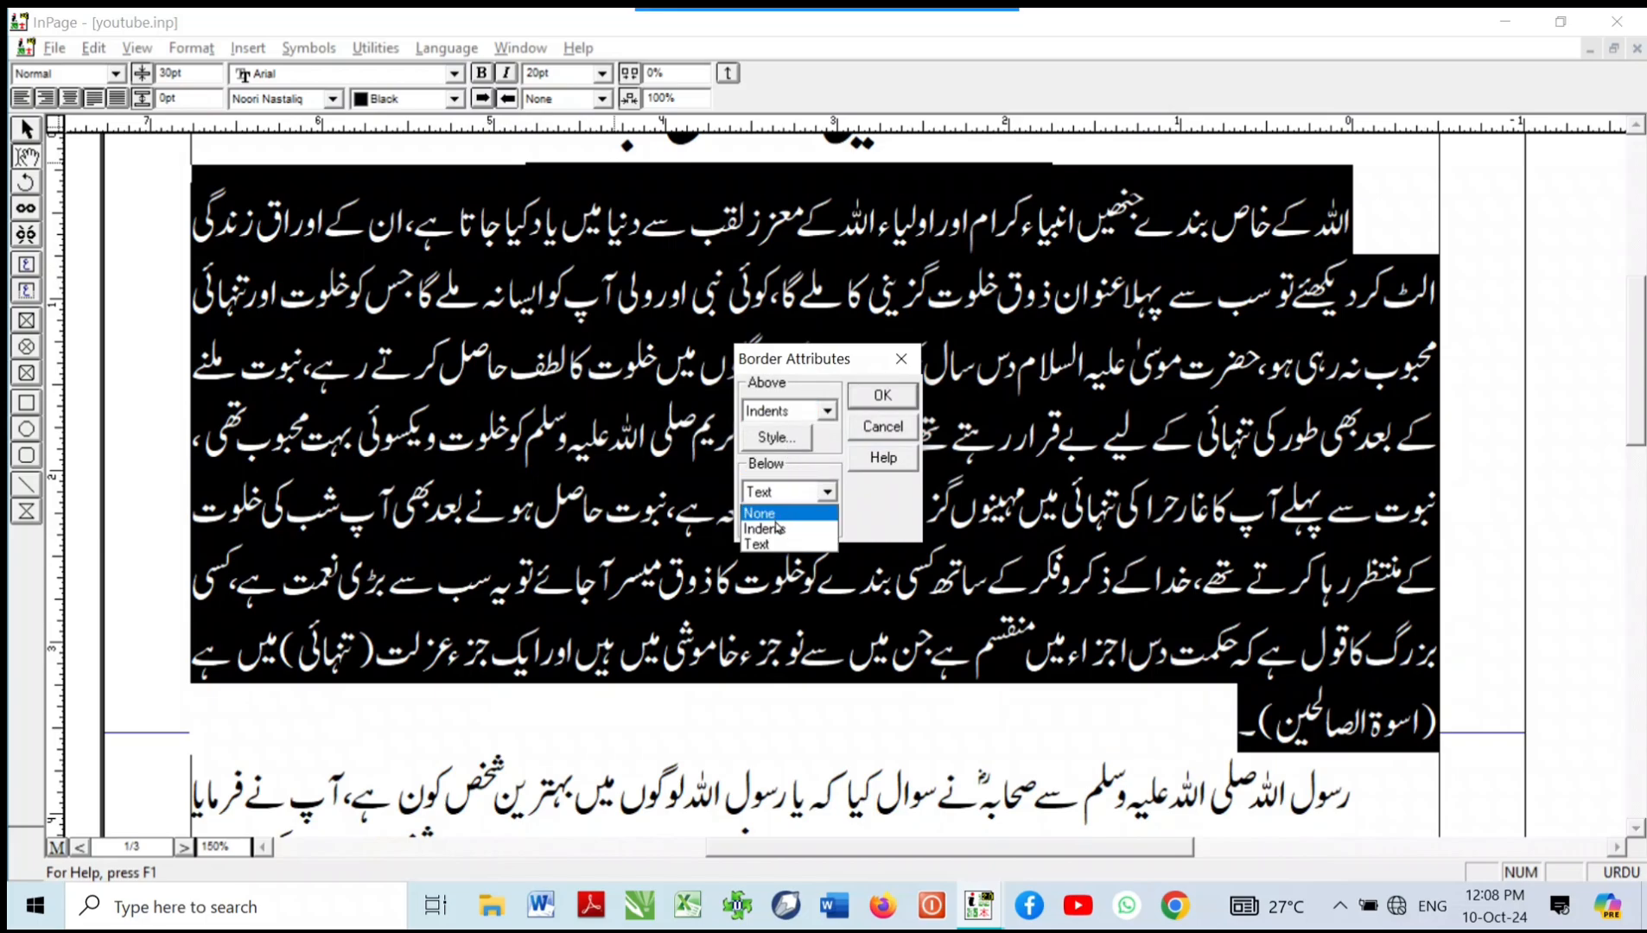
click(777, 531)
click(789, 444)
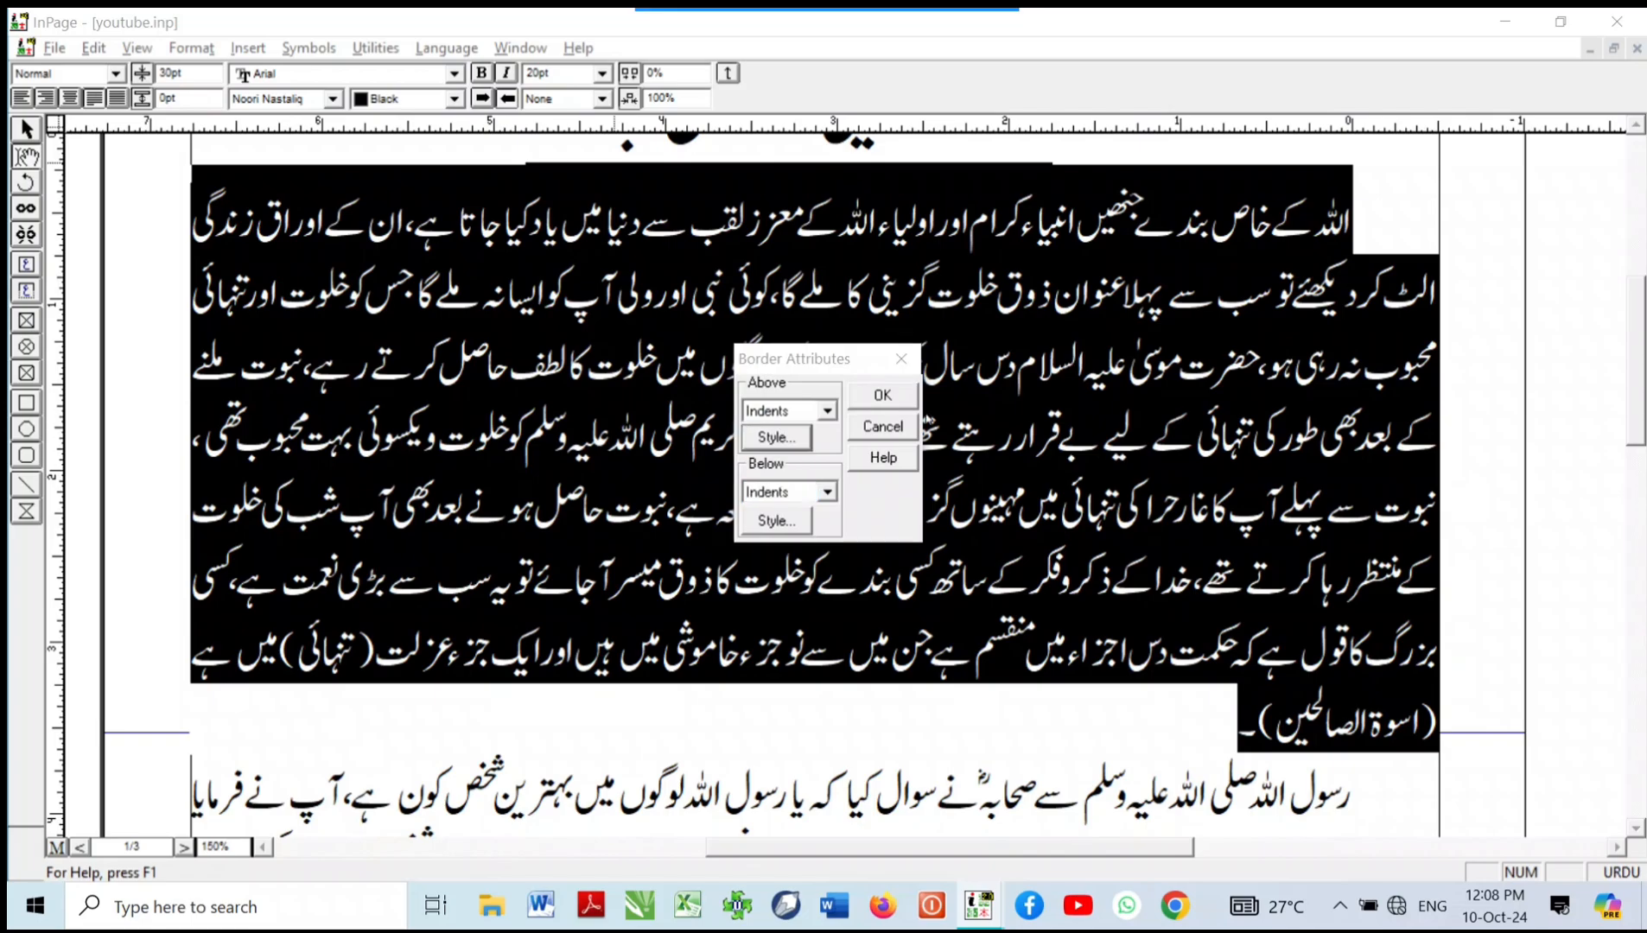
click(923, 413)
click(883, 404)
click(959, 578)
Step: Set the first body paragraph's beginning indent to 0.5 and its end indent to 05 in the paragraph preferences
right_click(936, 510)
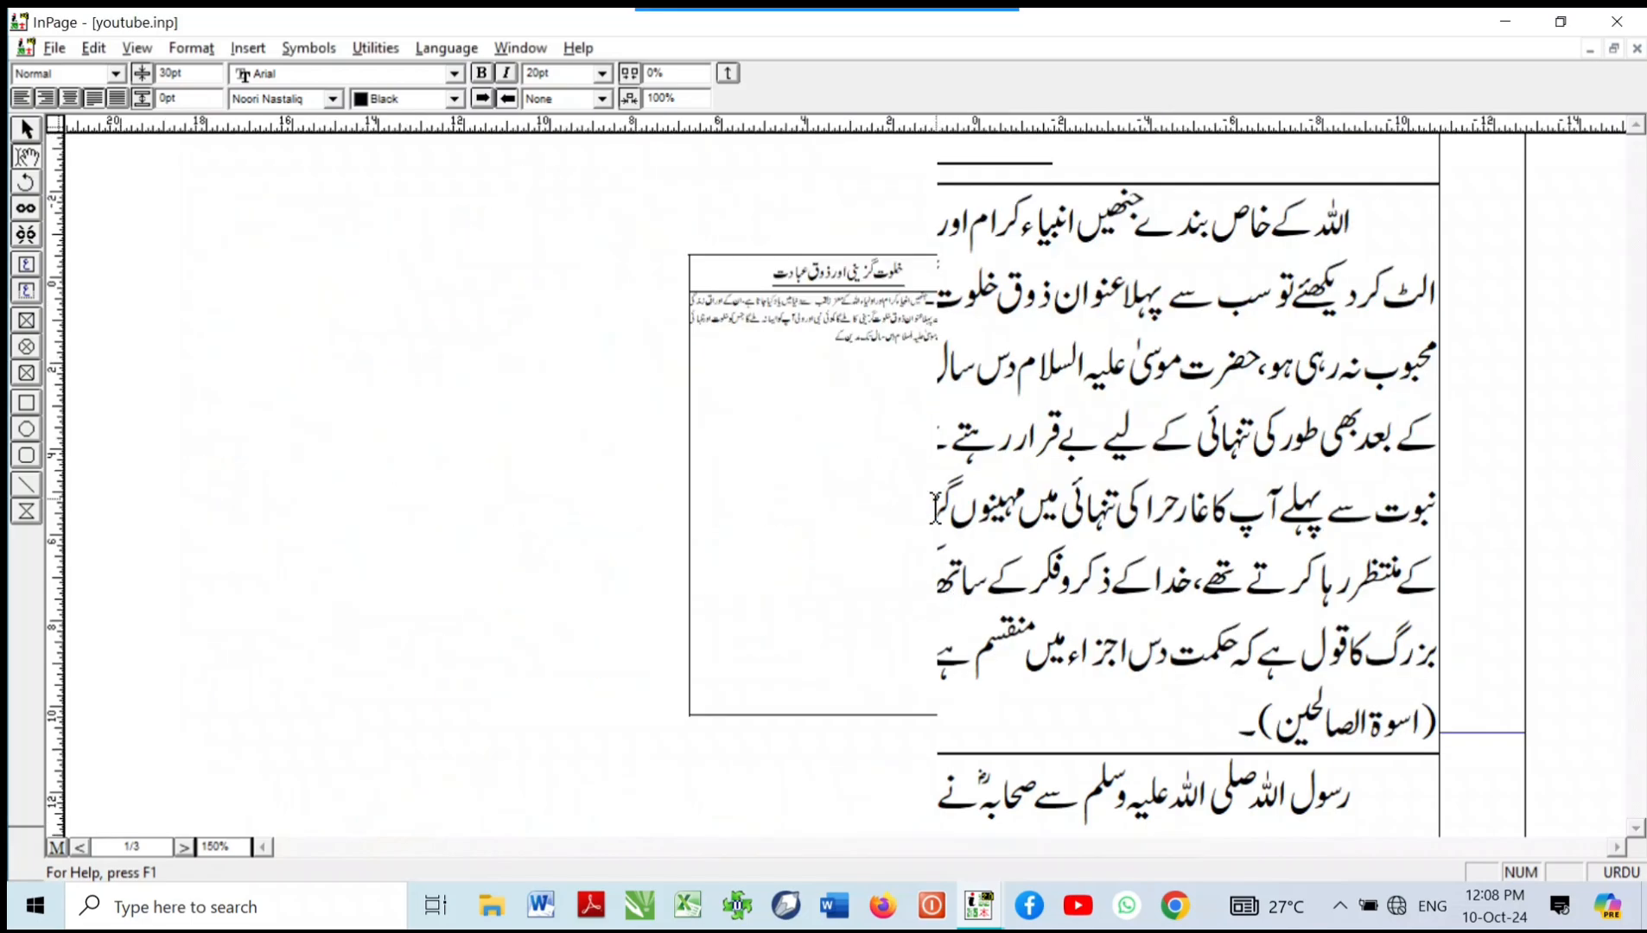
right_click(826, 361)
drag(1020, 300, 887, 437)
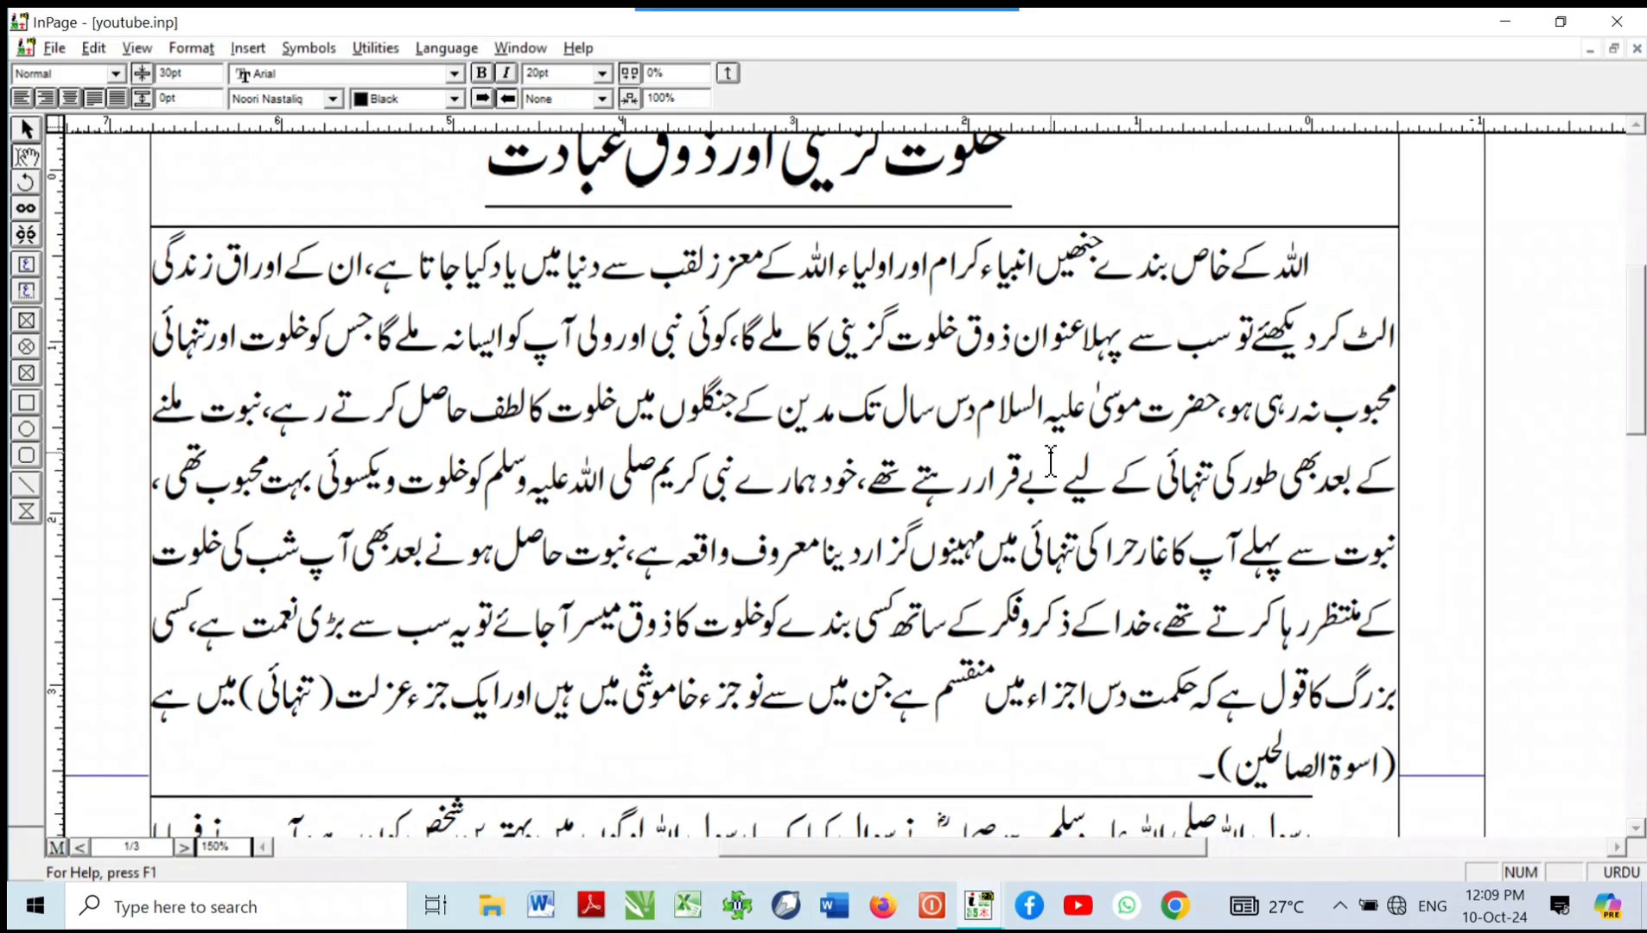
click(1059, 424)
click(191, 47)
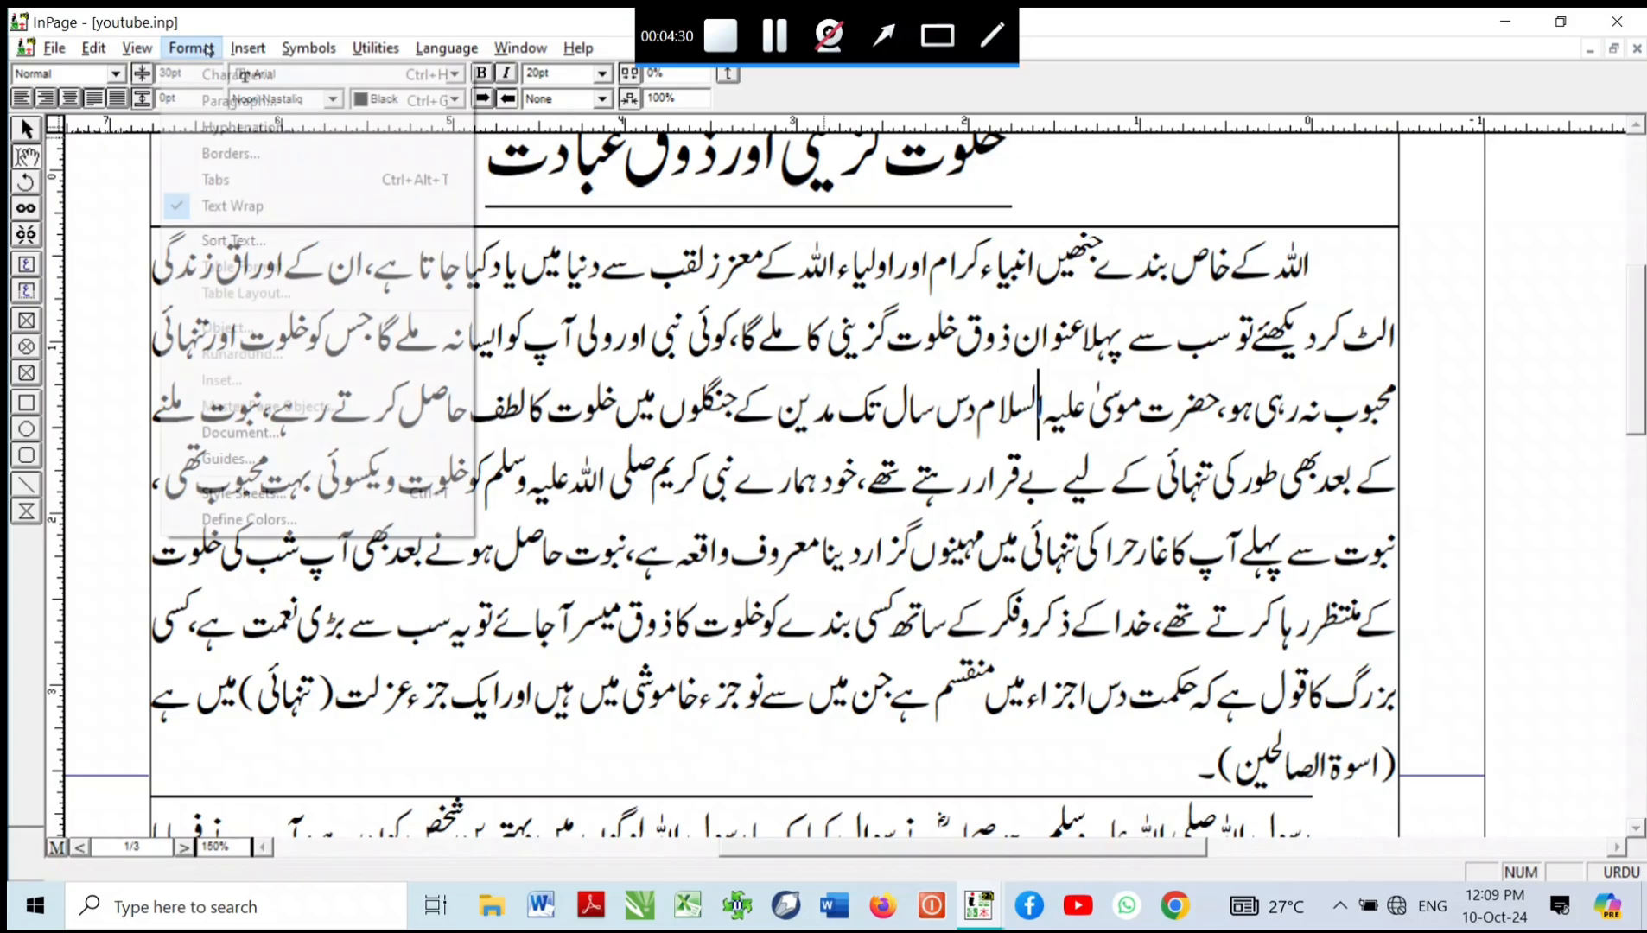
click(251, 101)
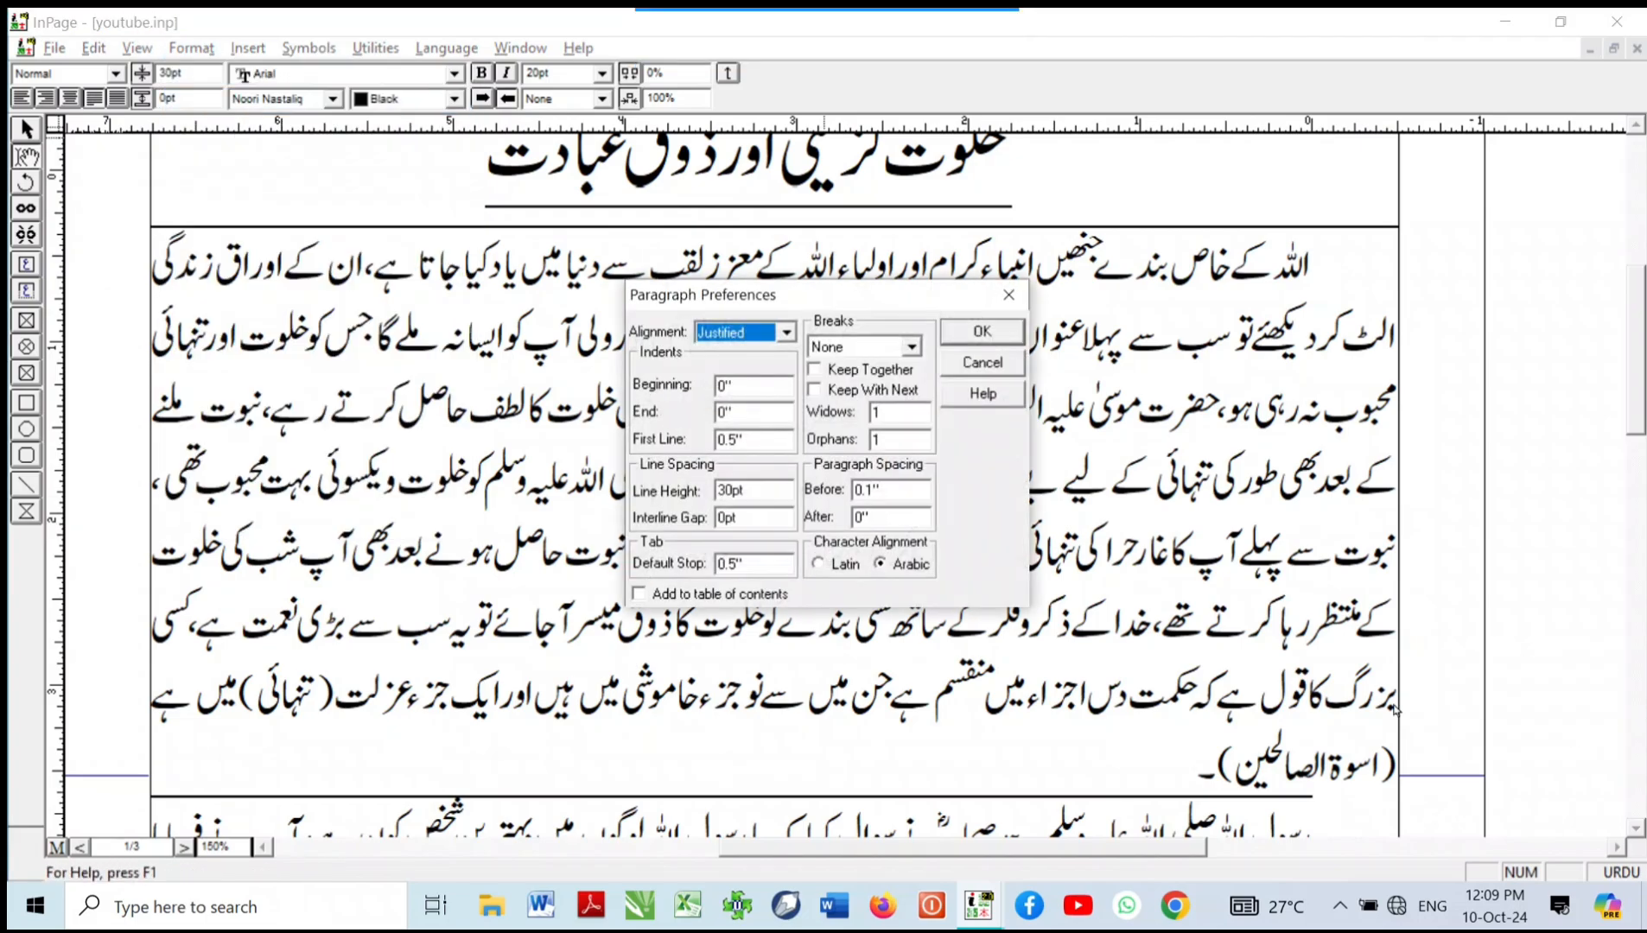
click(776, 387)
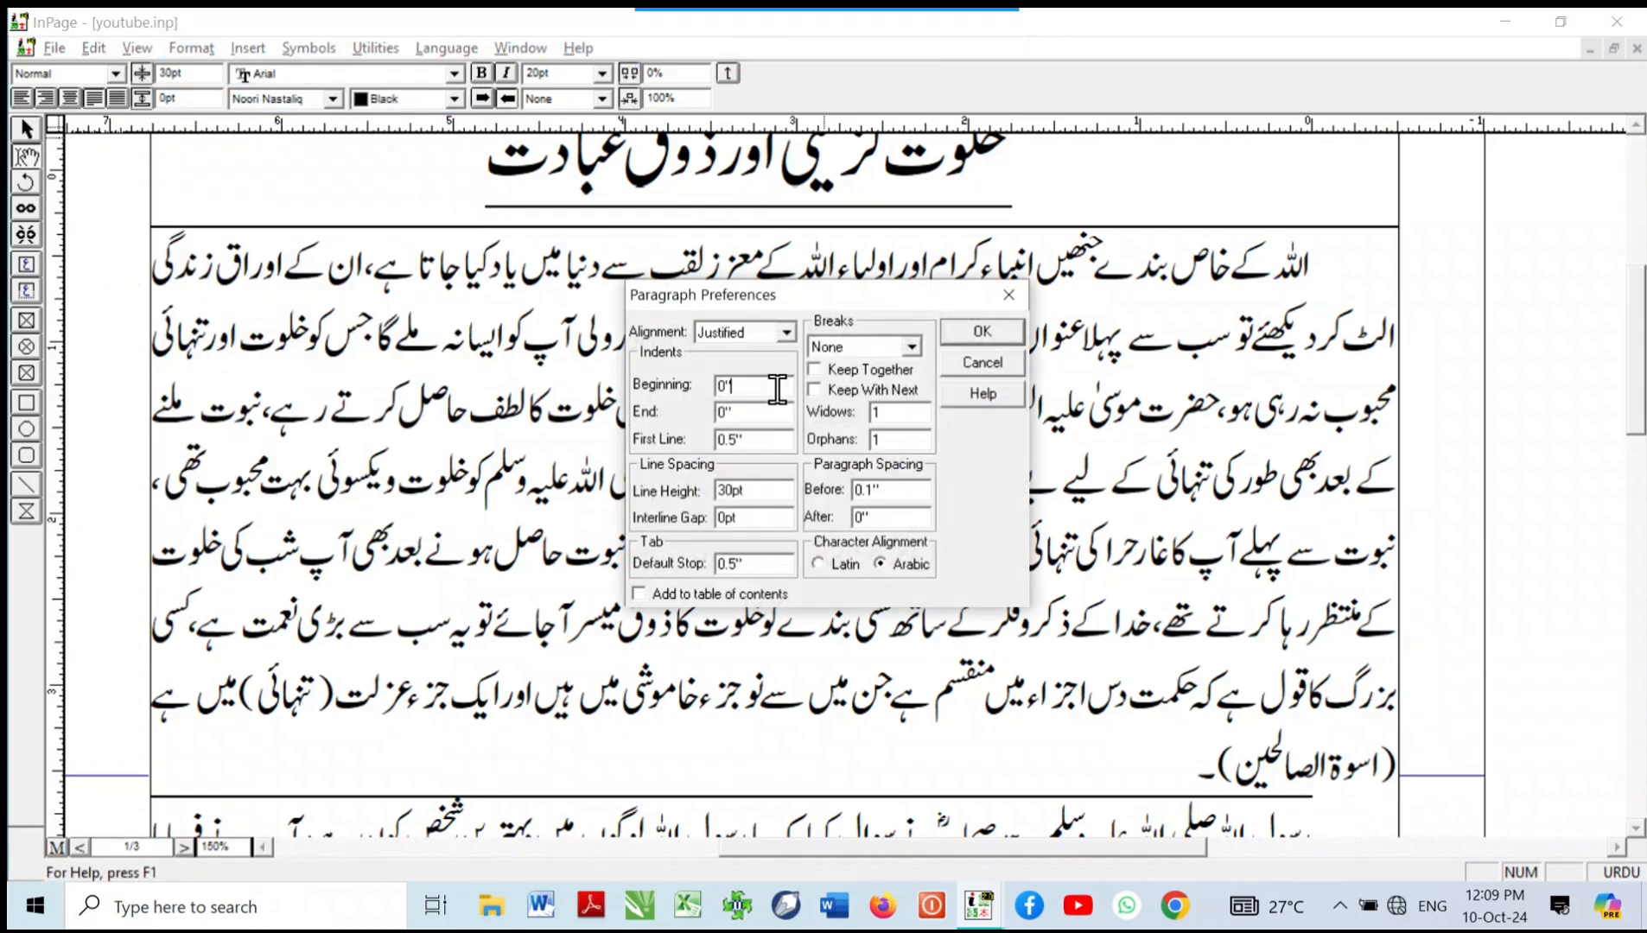
key(BackSpace)
click(986, 333)
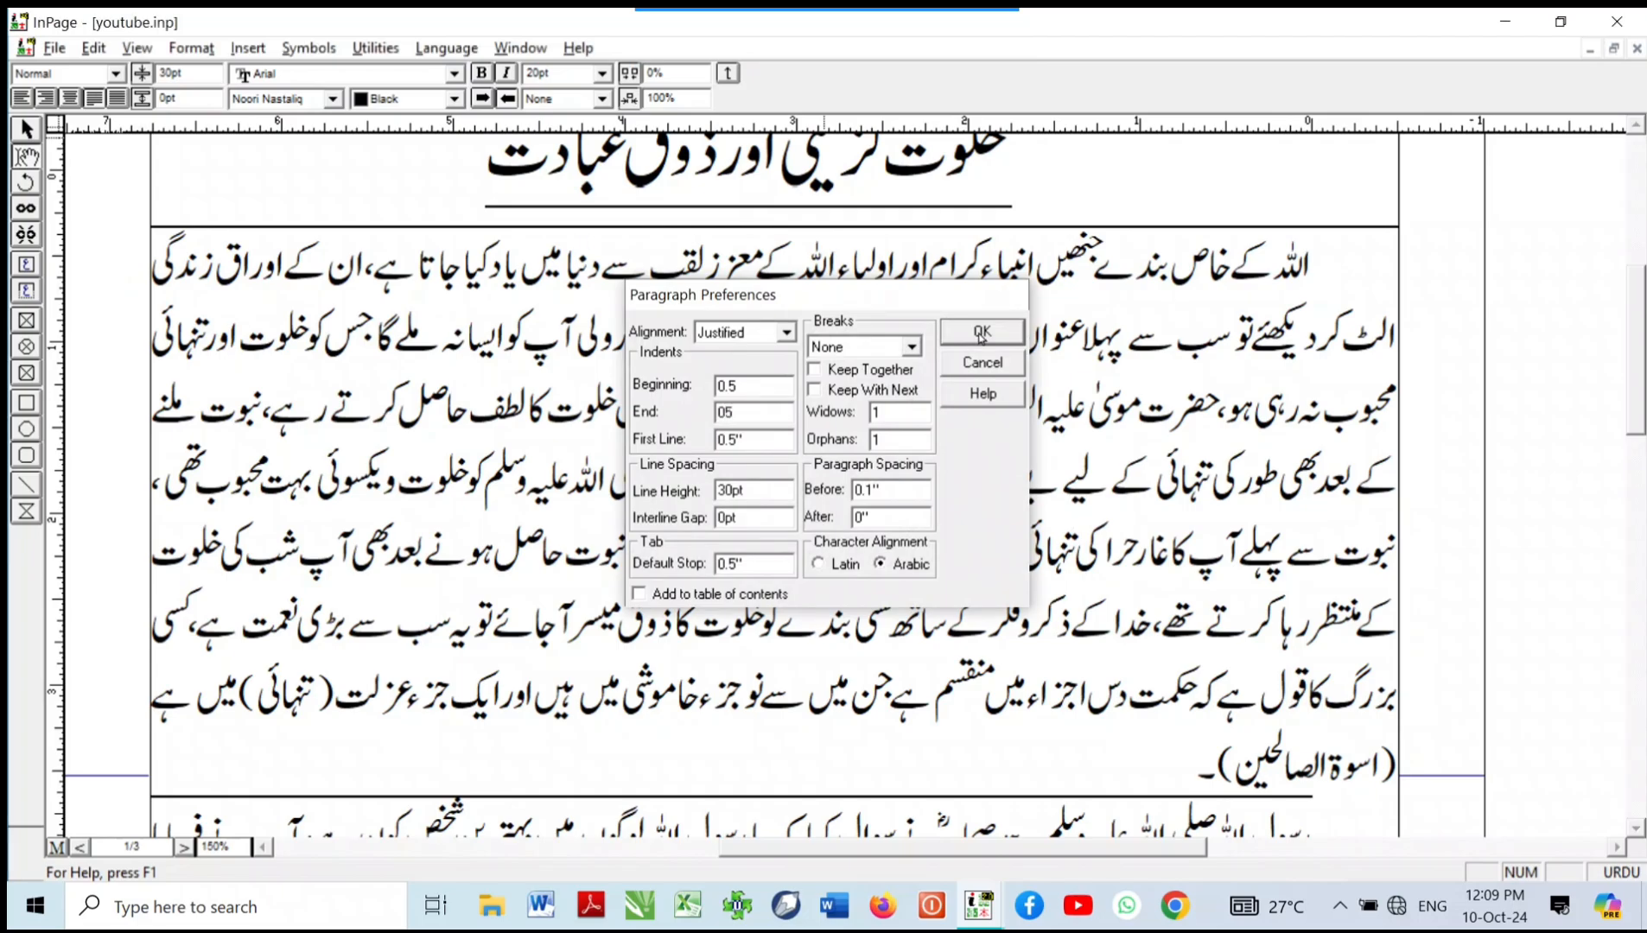
Step: Correct the first body paragraph's end indent to 0.5"
key(ctrl+0)
right_click(927, 335)
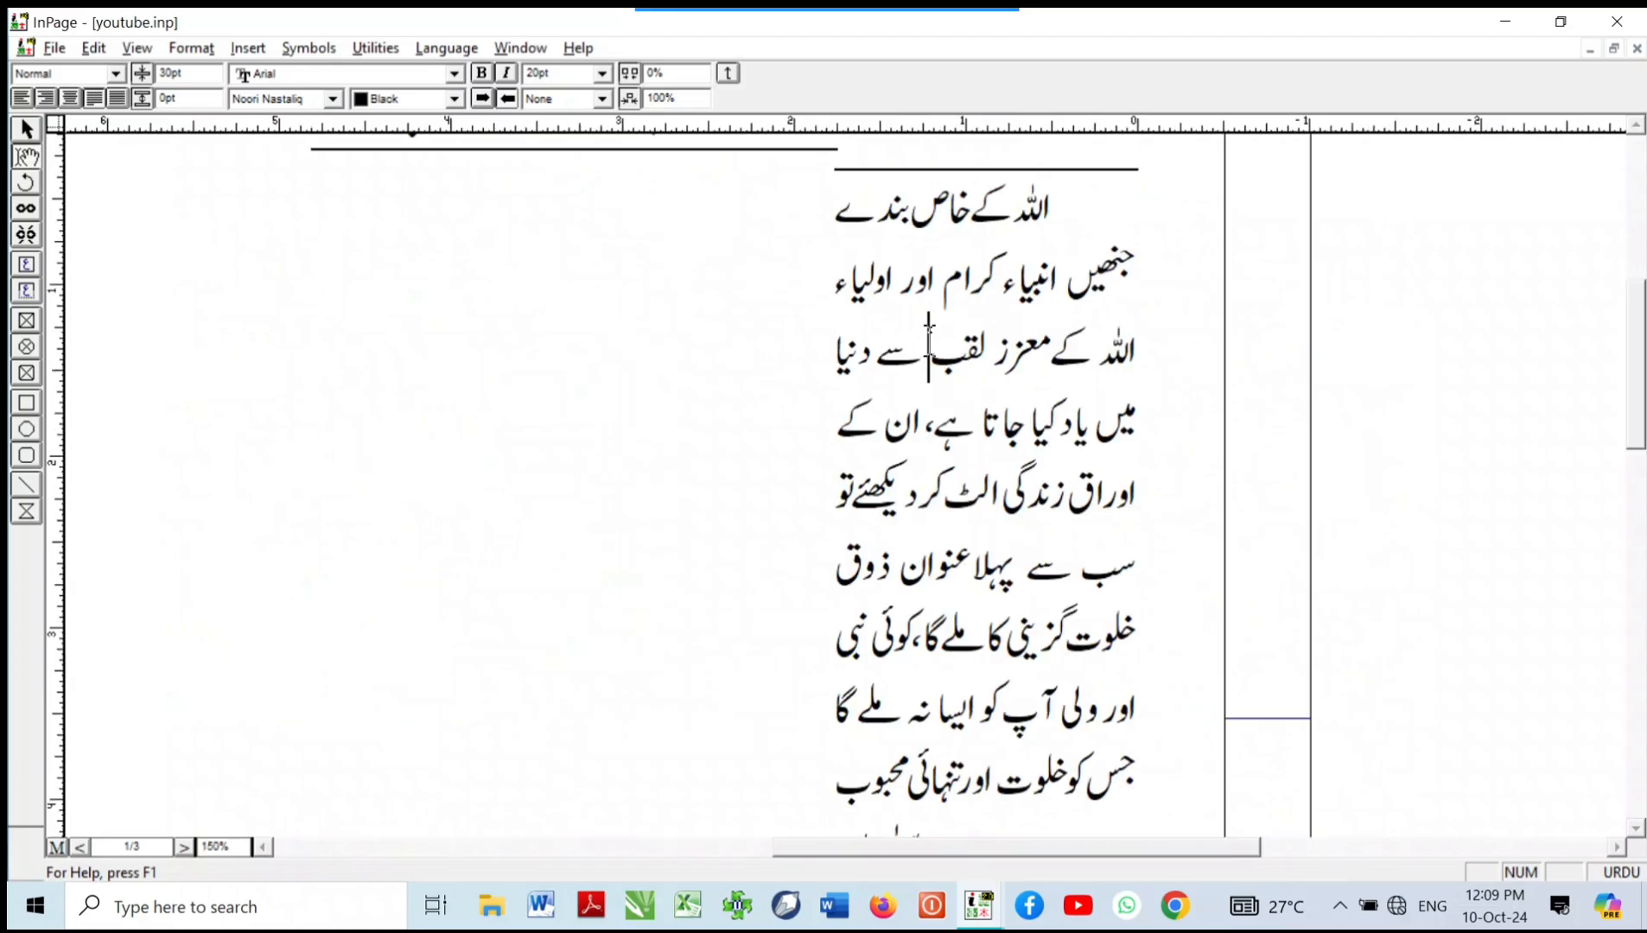
key(ctrl+m)
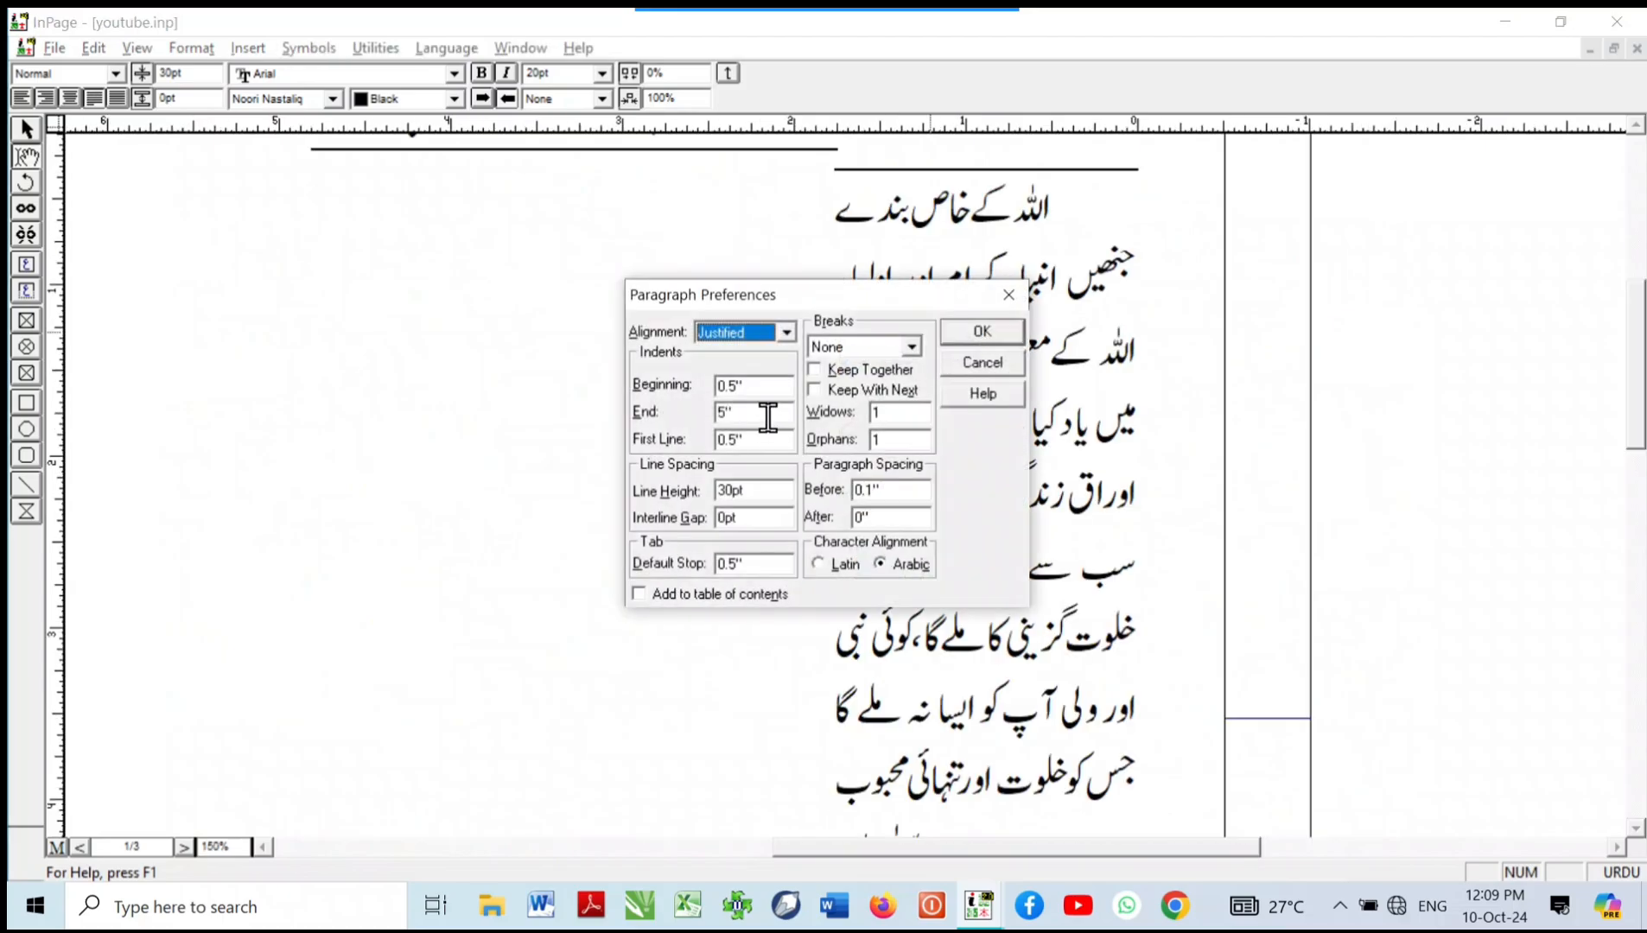
double_click(761, 412)
text(0.)
key(Return)
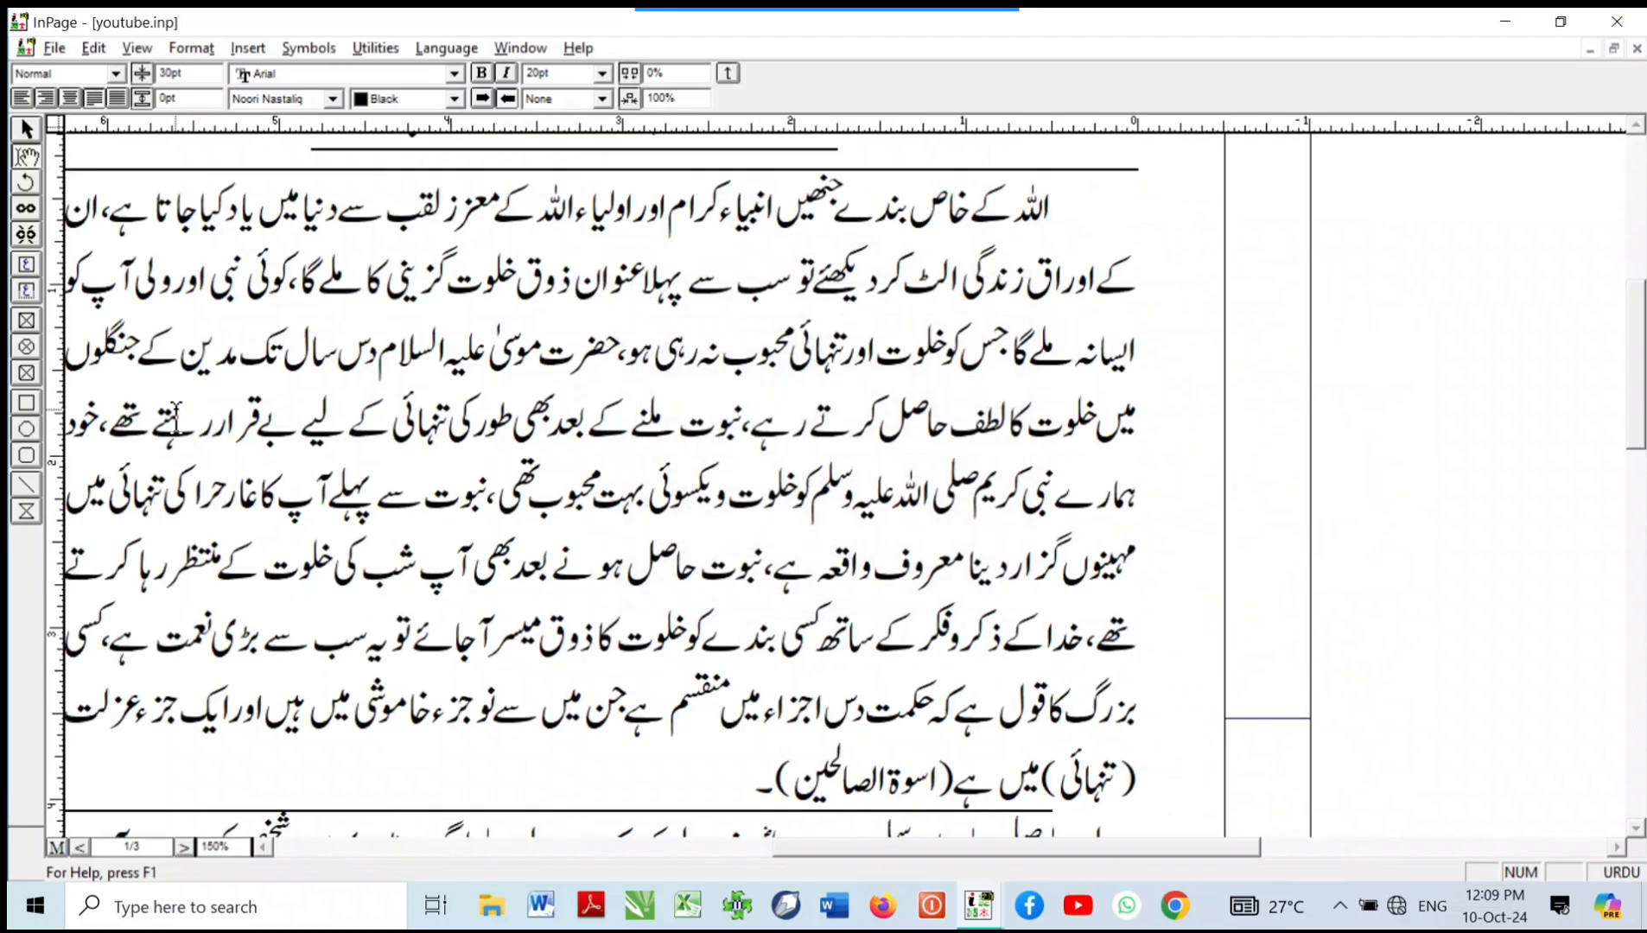
Step: Examine how the first paragraph's border lines follow its indents compared with the heading and the second paragraph
drag(820, 483, 1107, 489)
right_click(630, 275)
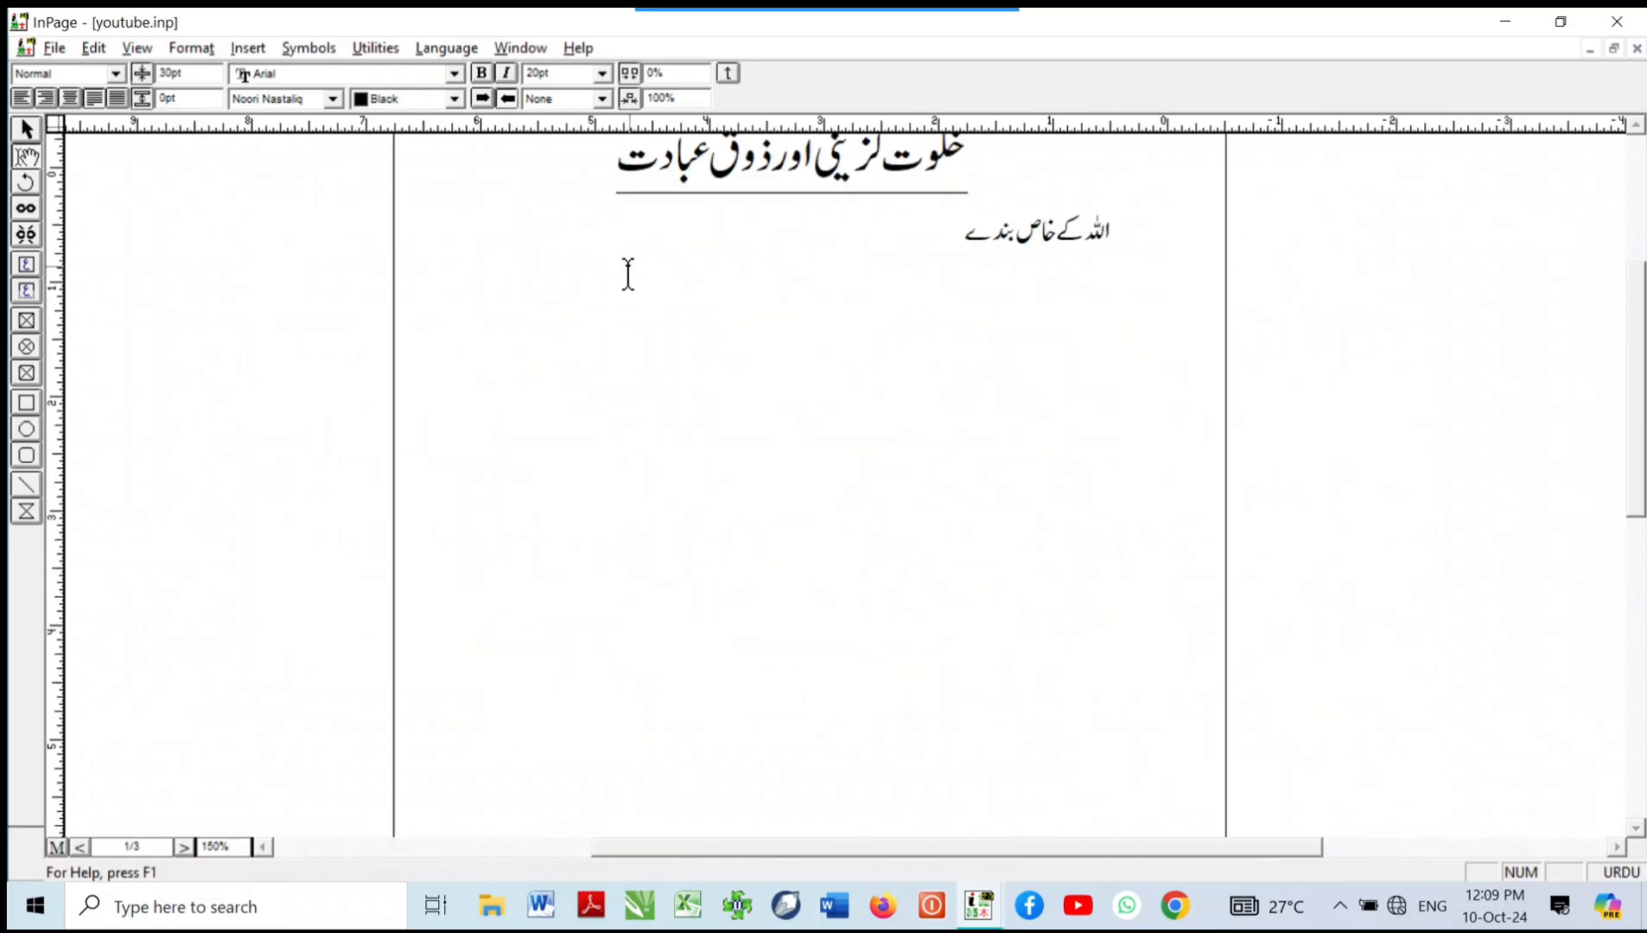
click(1005, 726)
scroll(988, 737, down, 3)
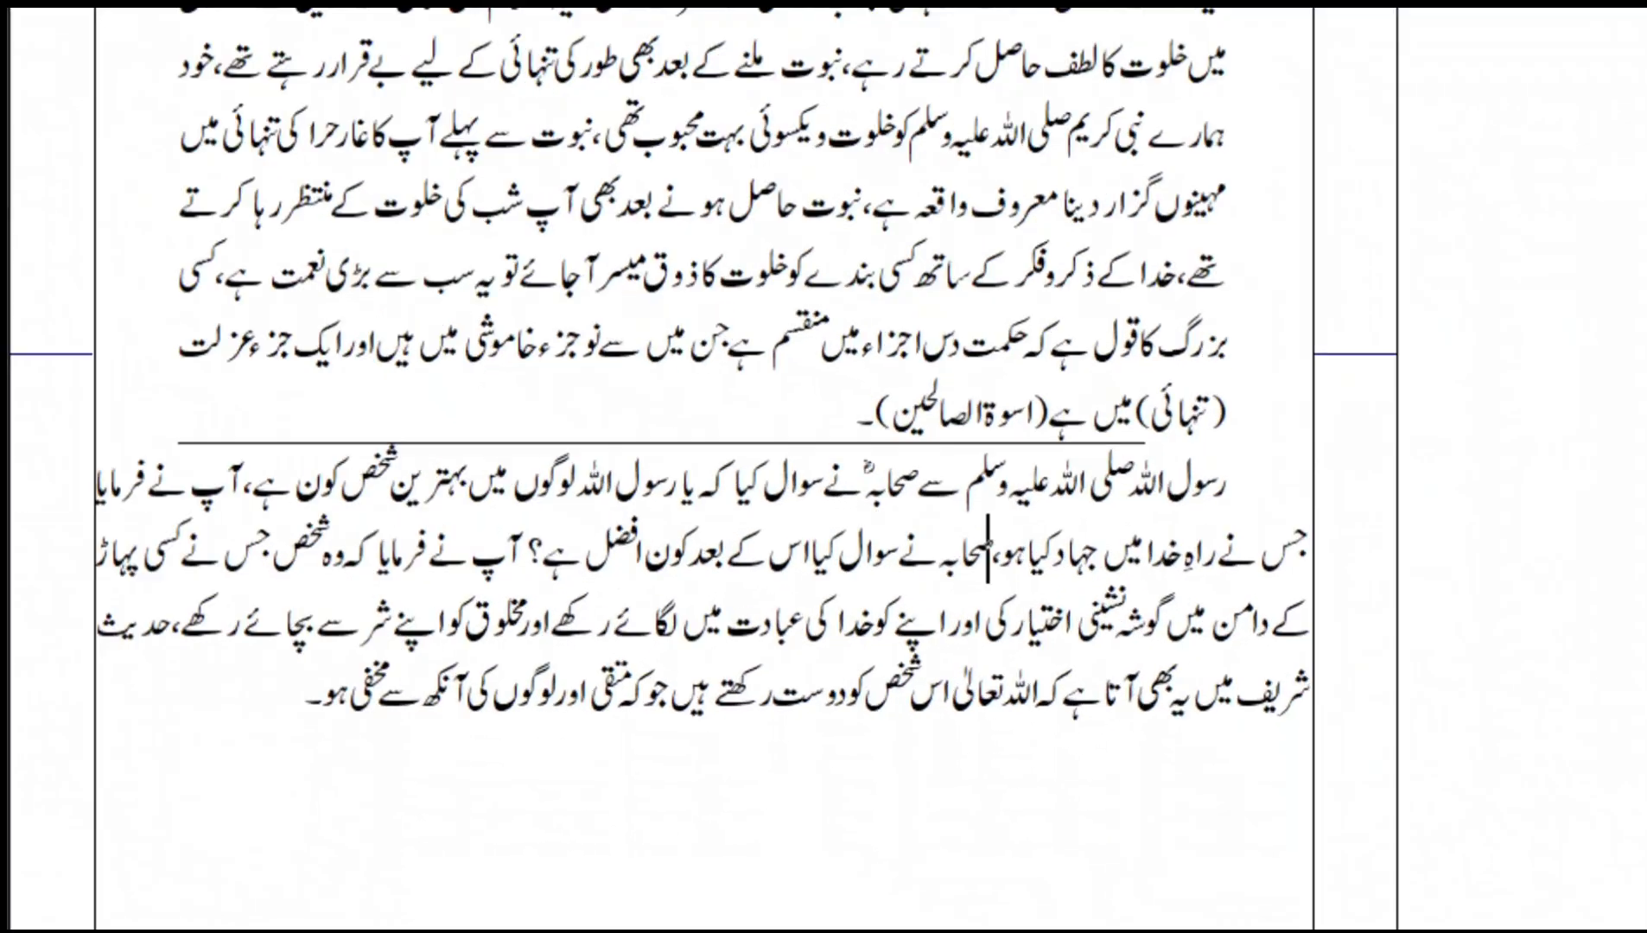
drag(197, 519, 300, 519)
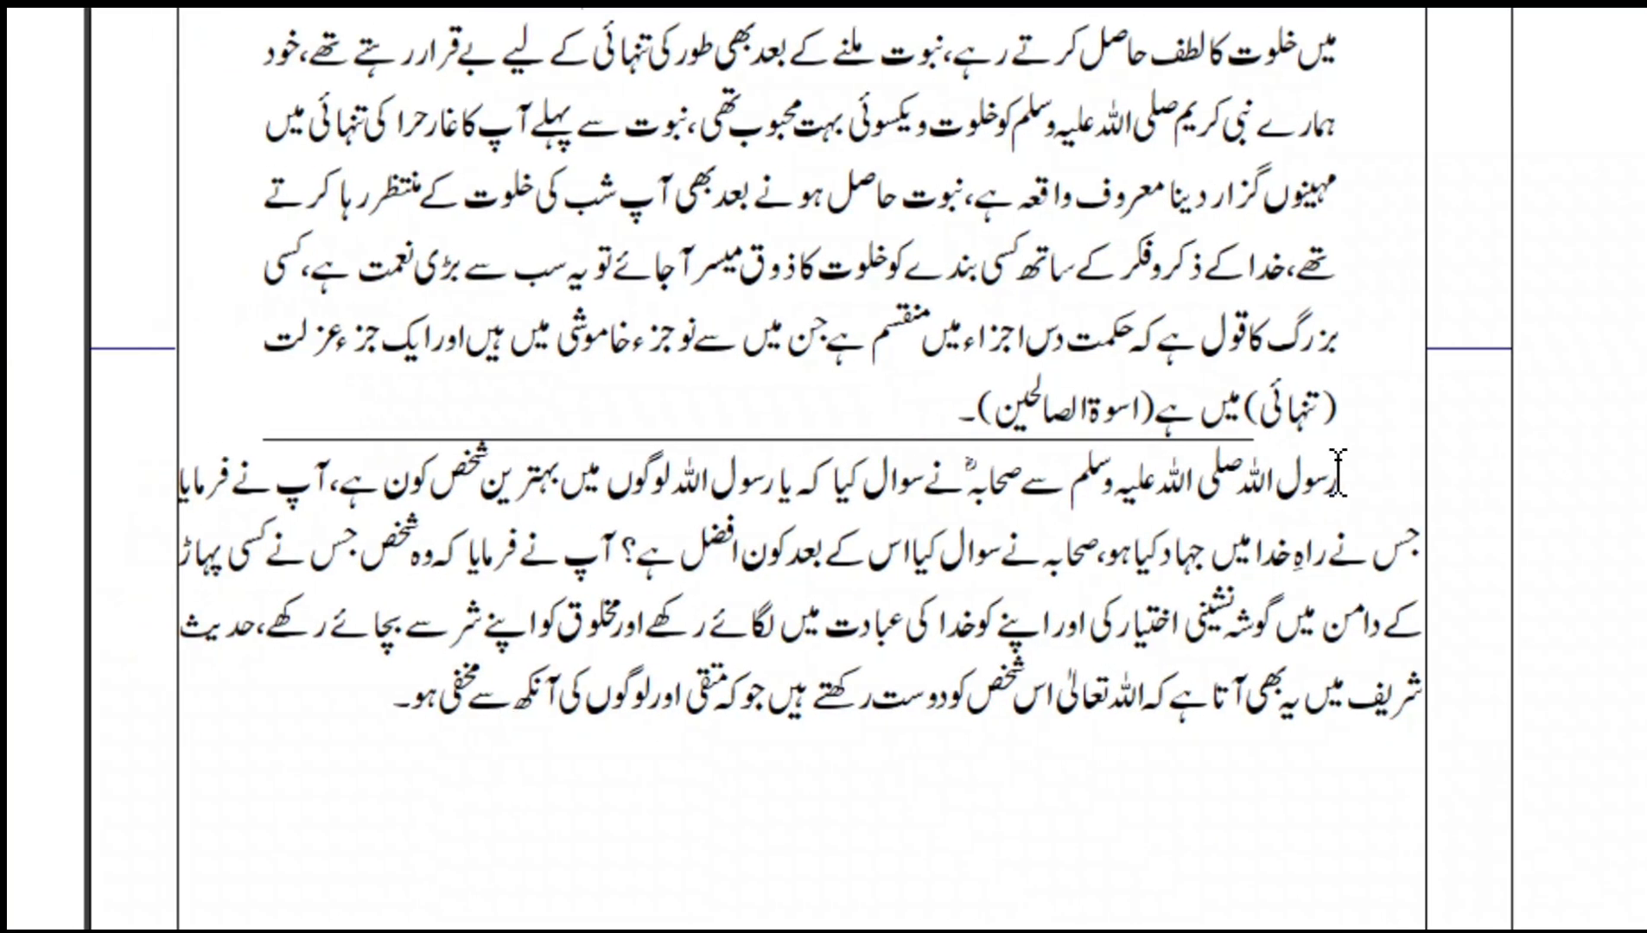
drag(1332, 467, 1299, 730)
drag(819, 176, 854, 419)
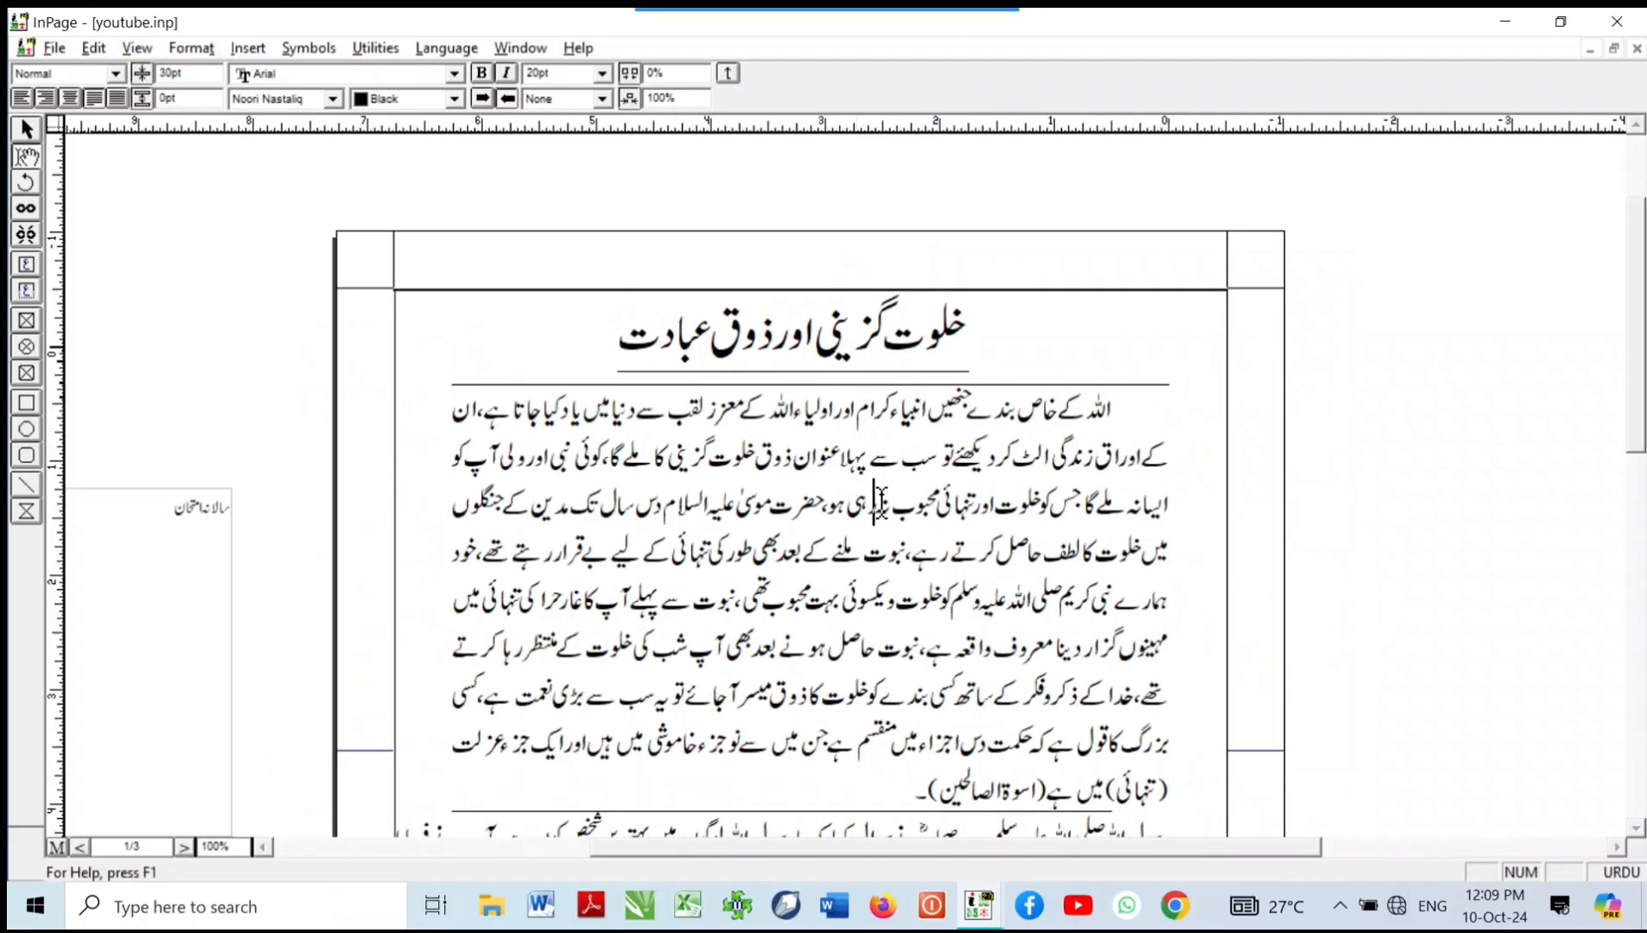
click(882, 509)
scroll(891, 570, down, 3)
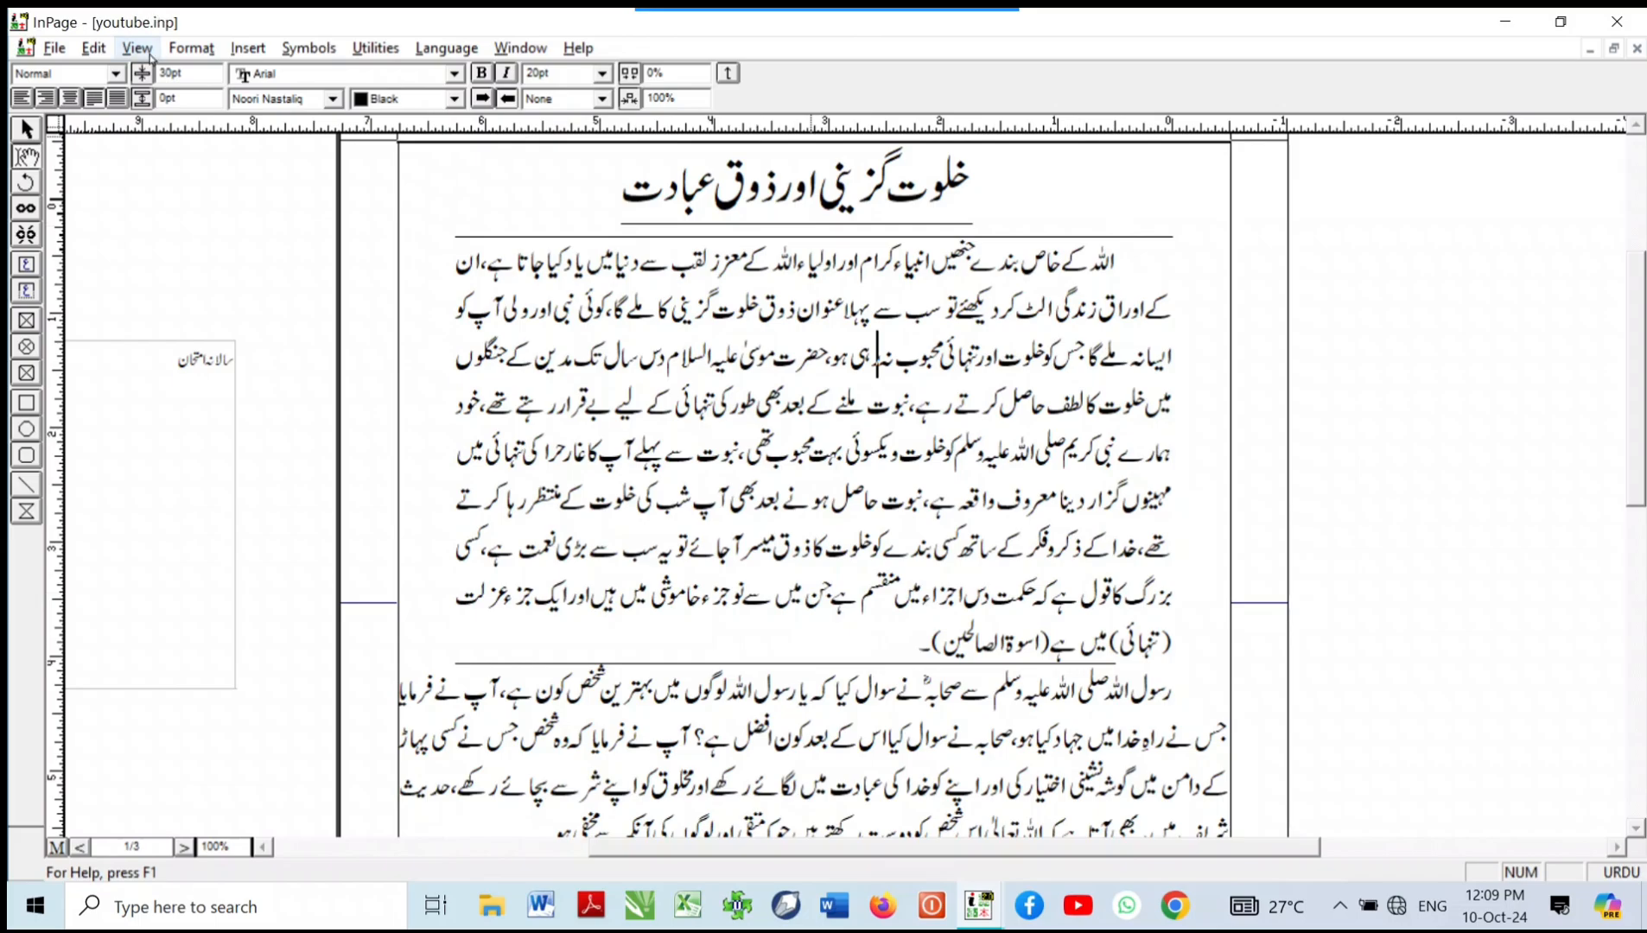
Step: Check the first body paragraph's border settings above and below, leaving them unchanged
click(191, 47)
click(257, 153)
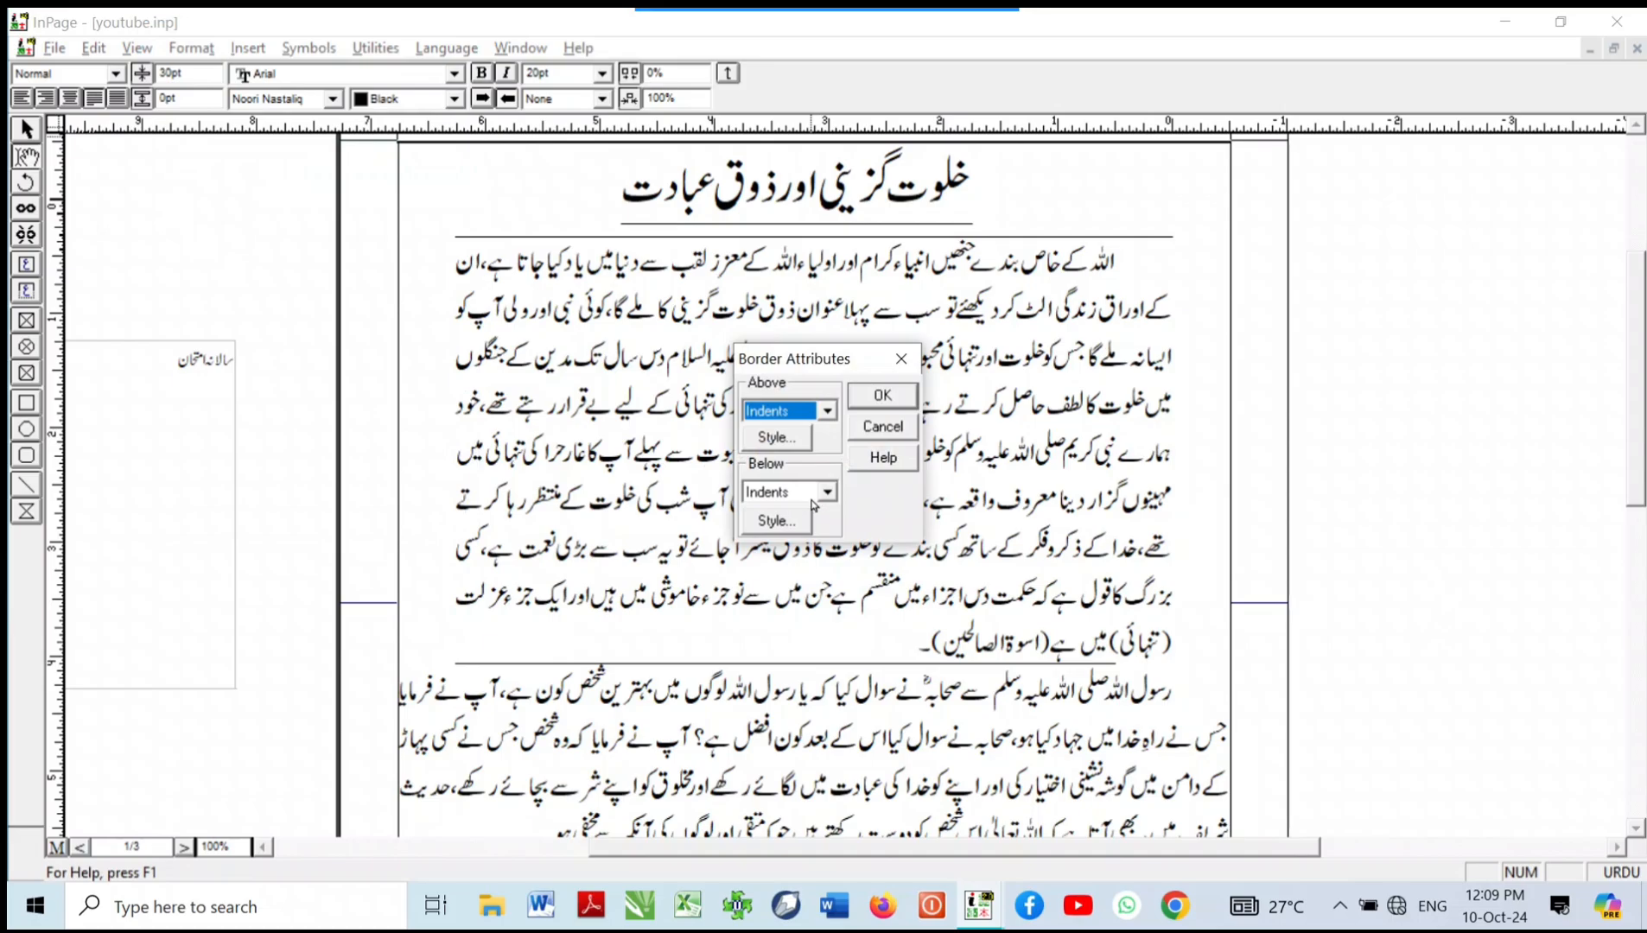
click(882, 428)
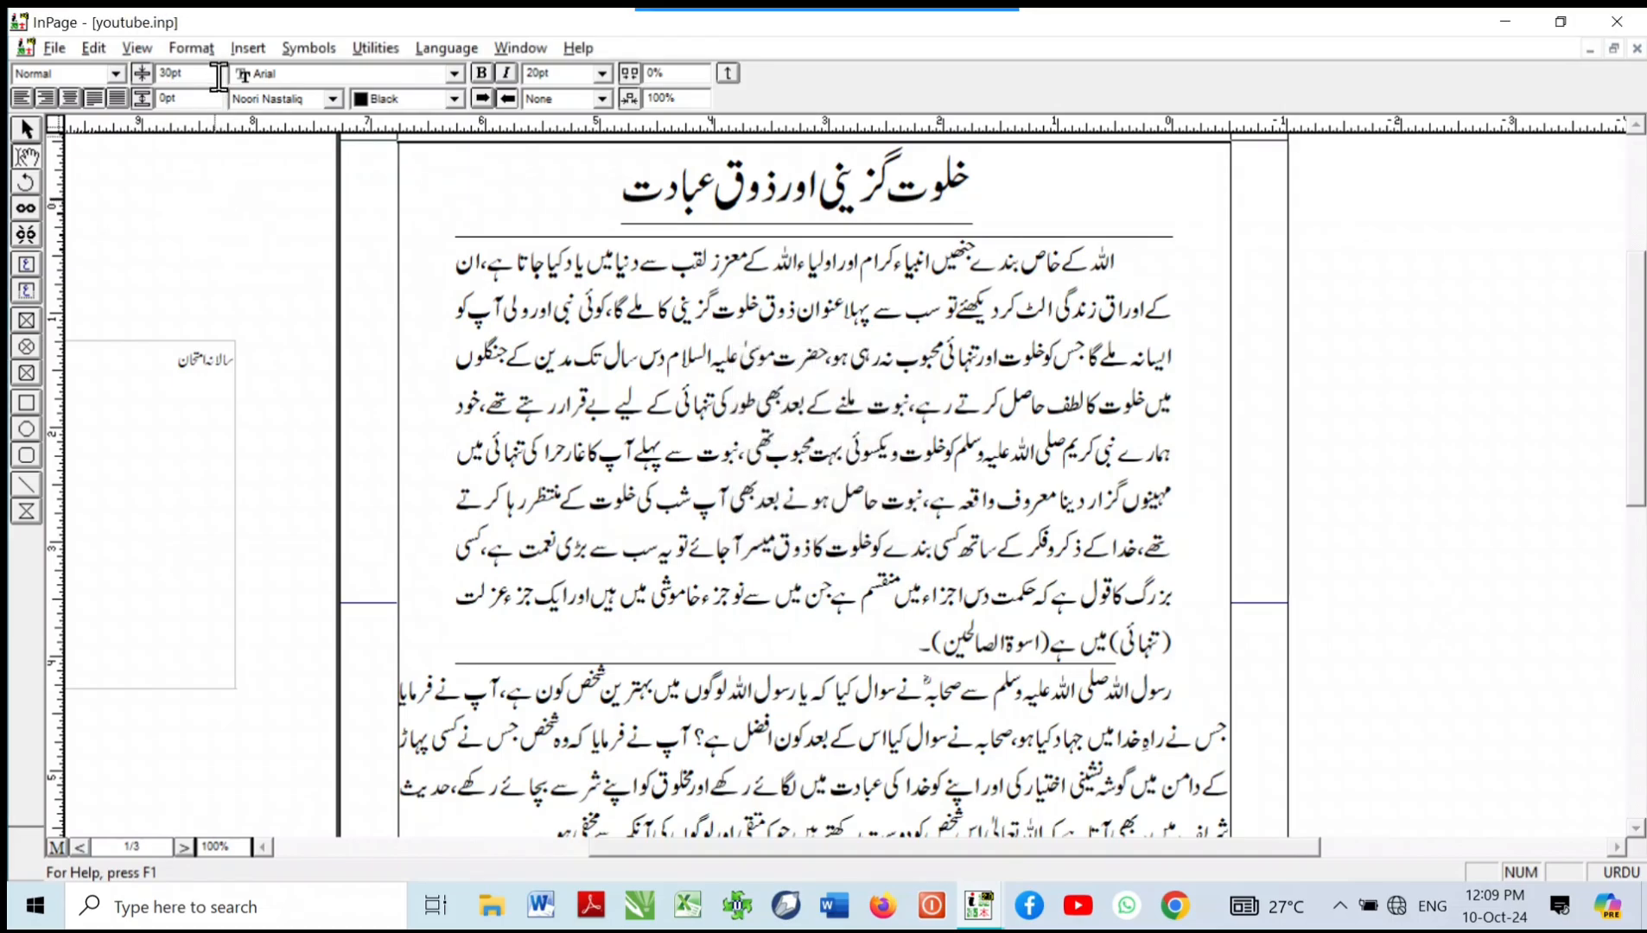
Step: Remove the first body paragraph's border lines by setting both Above and Below to None
click(235, 52)
click(719, 376)
key(ctrl)
click(191, 47)
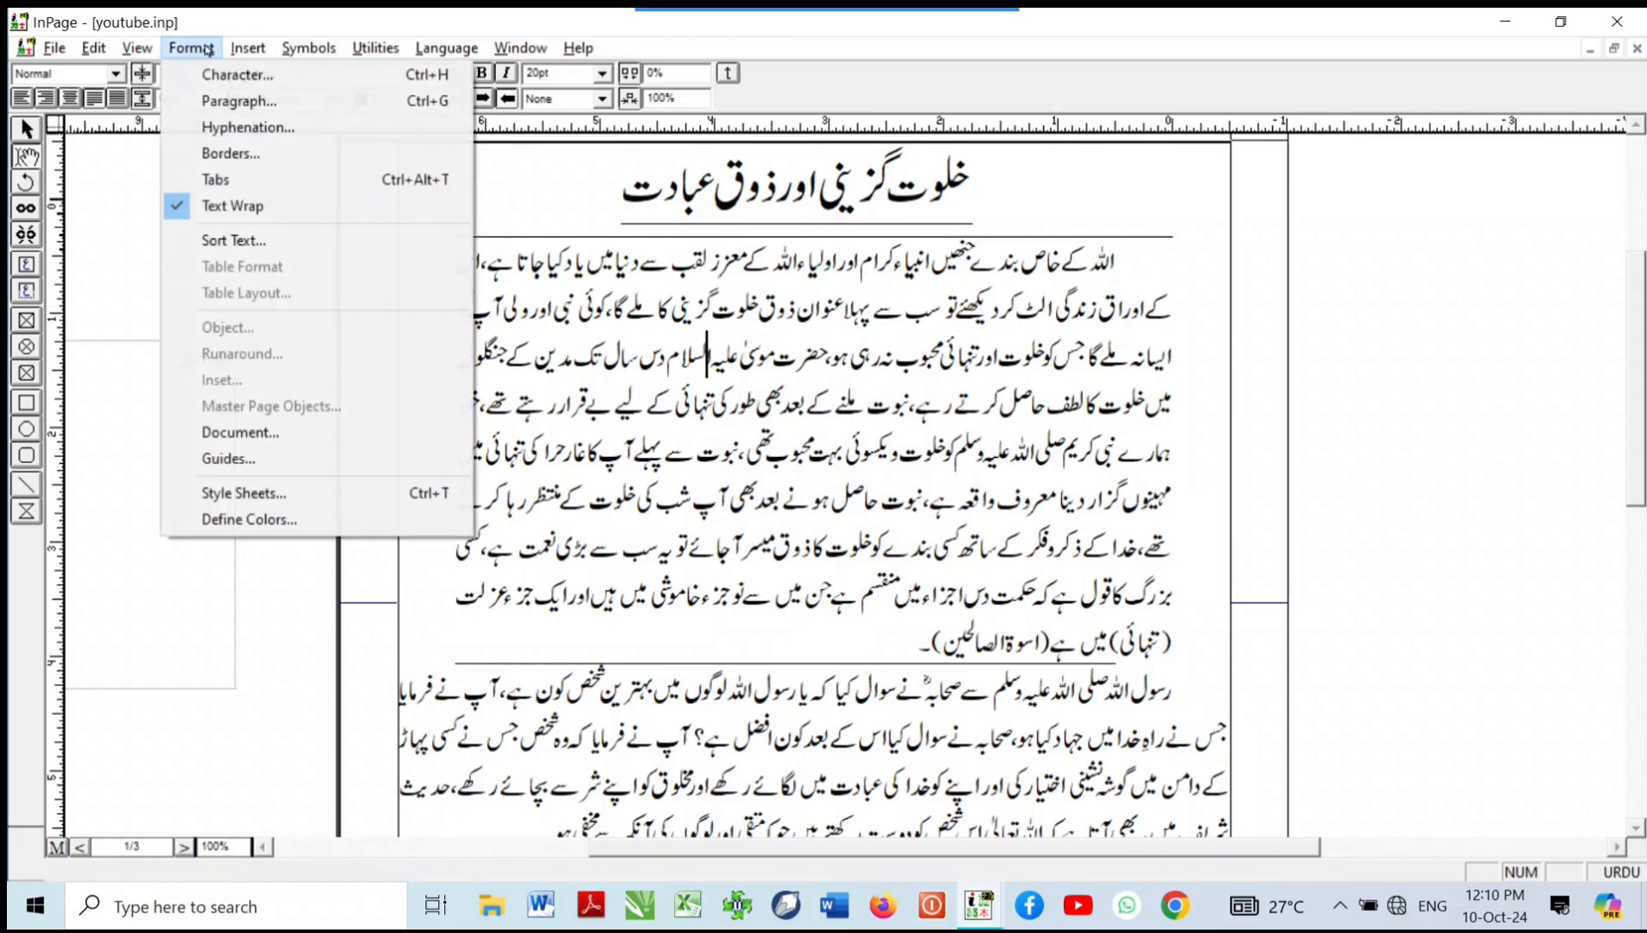
click(200, 153)
click(786, 410)
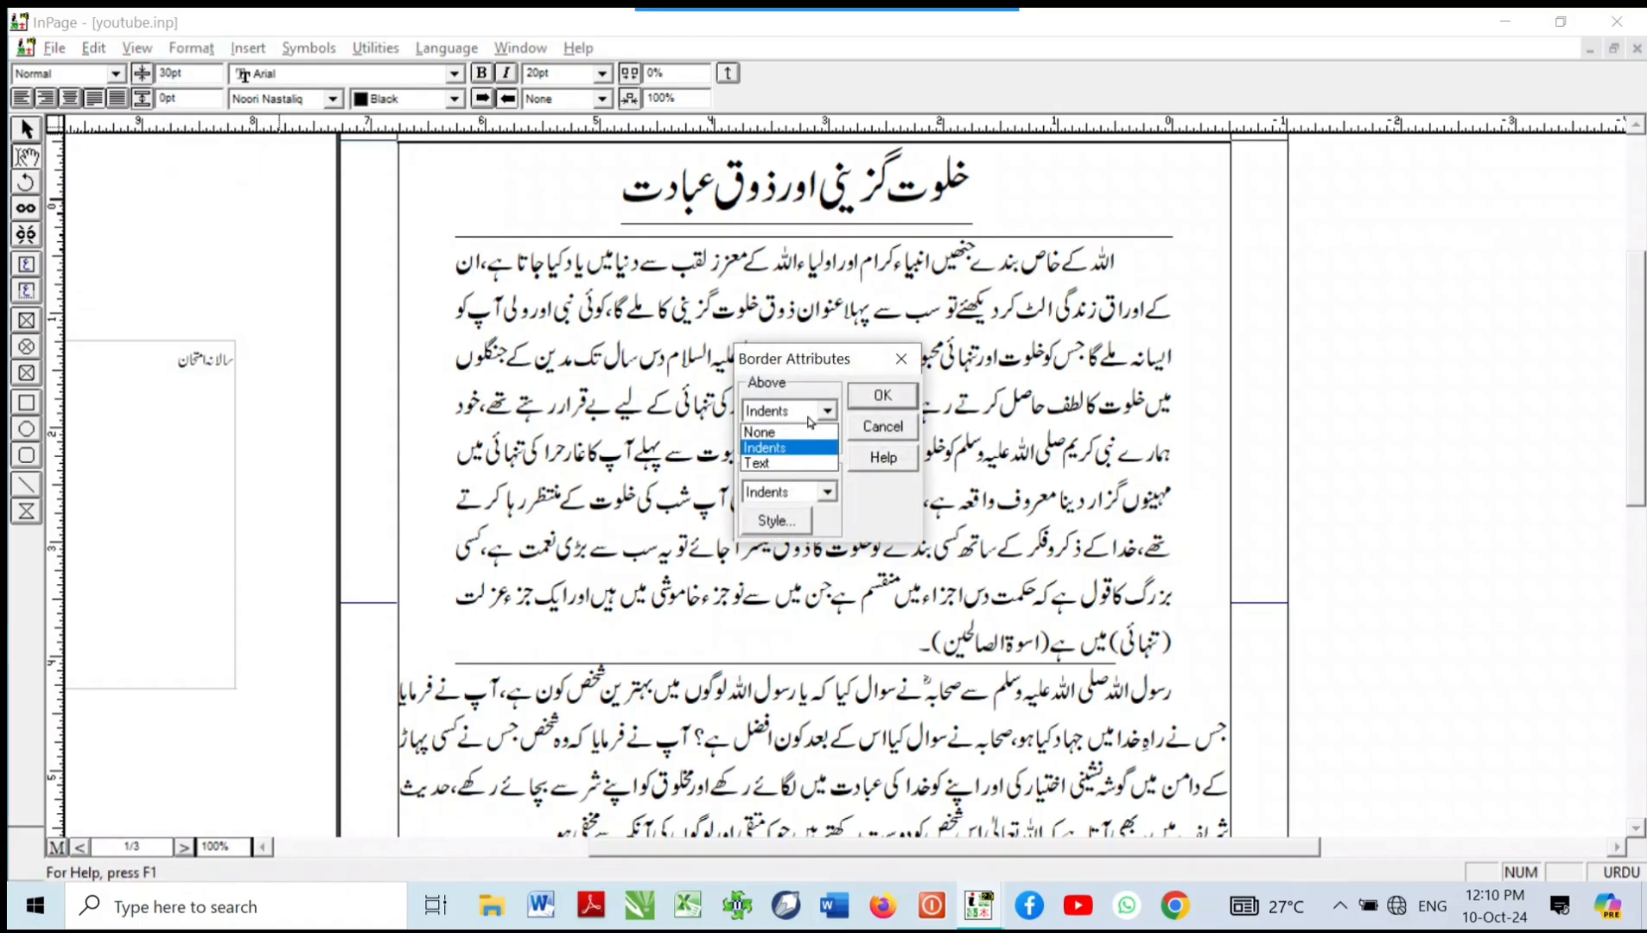
click(764, 428)
click(785, 492)
click(778, 509)
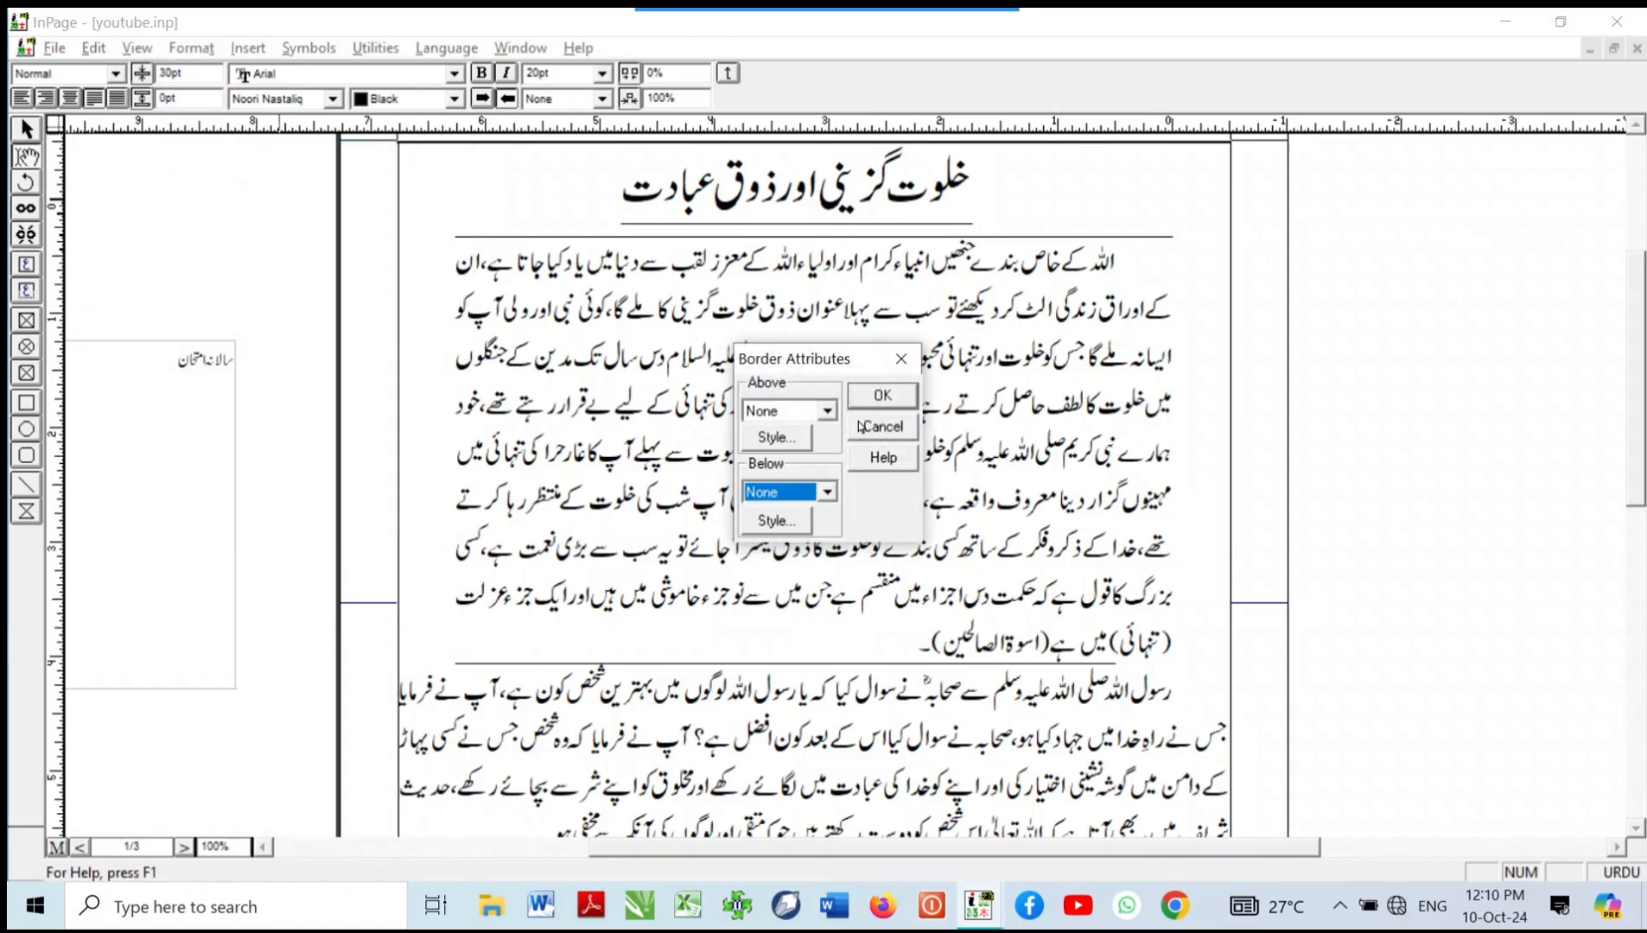
click(878, 396)
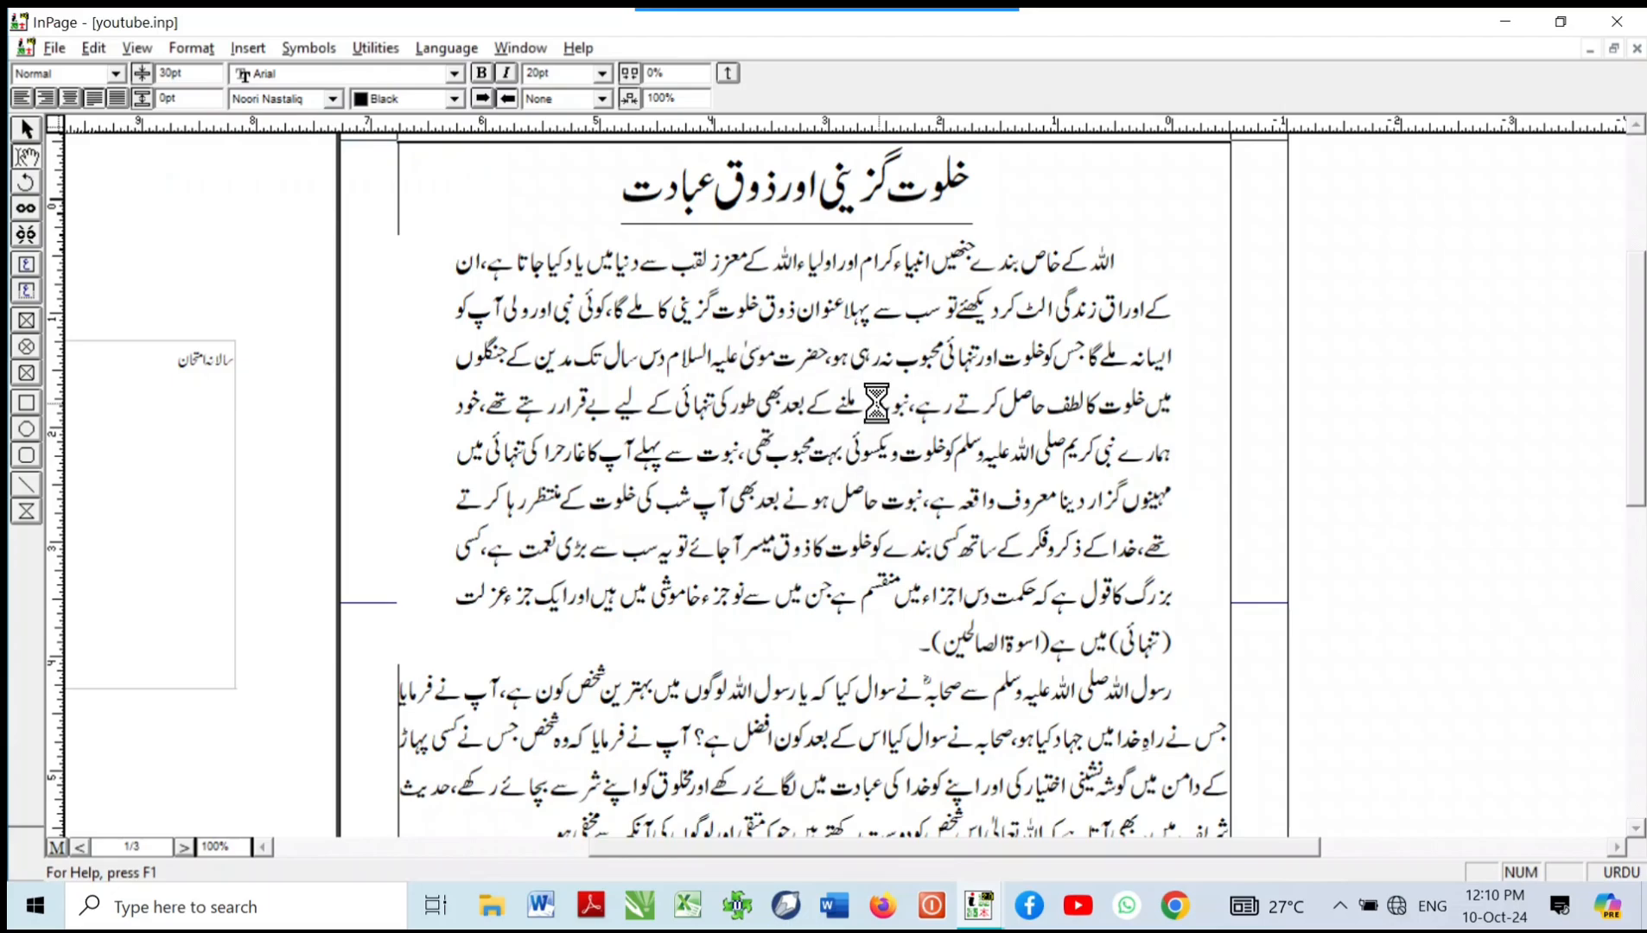
Step: Set the first body paragraph's beginning and end indents to 0
key(F9)
double_click(748, 384)
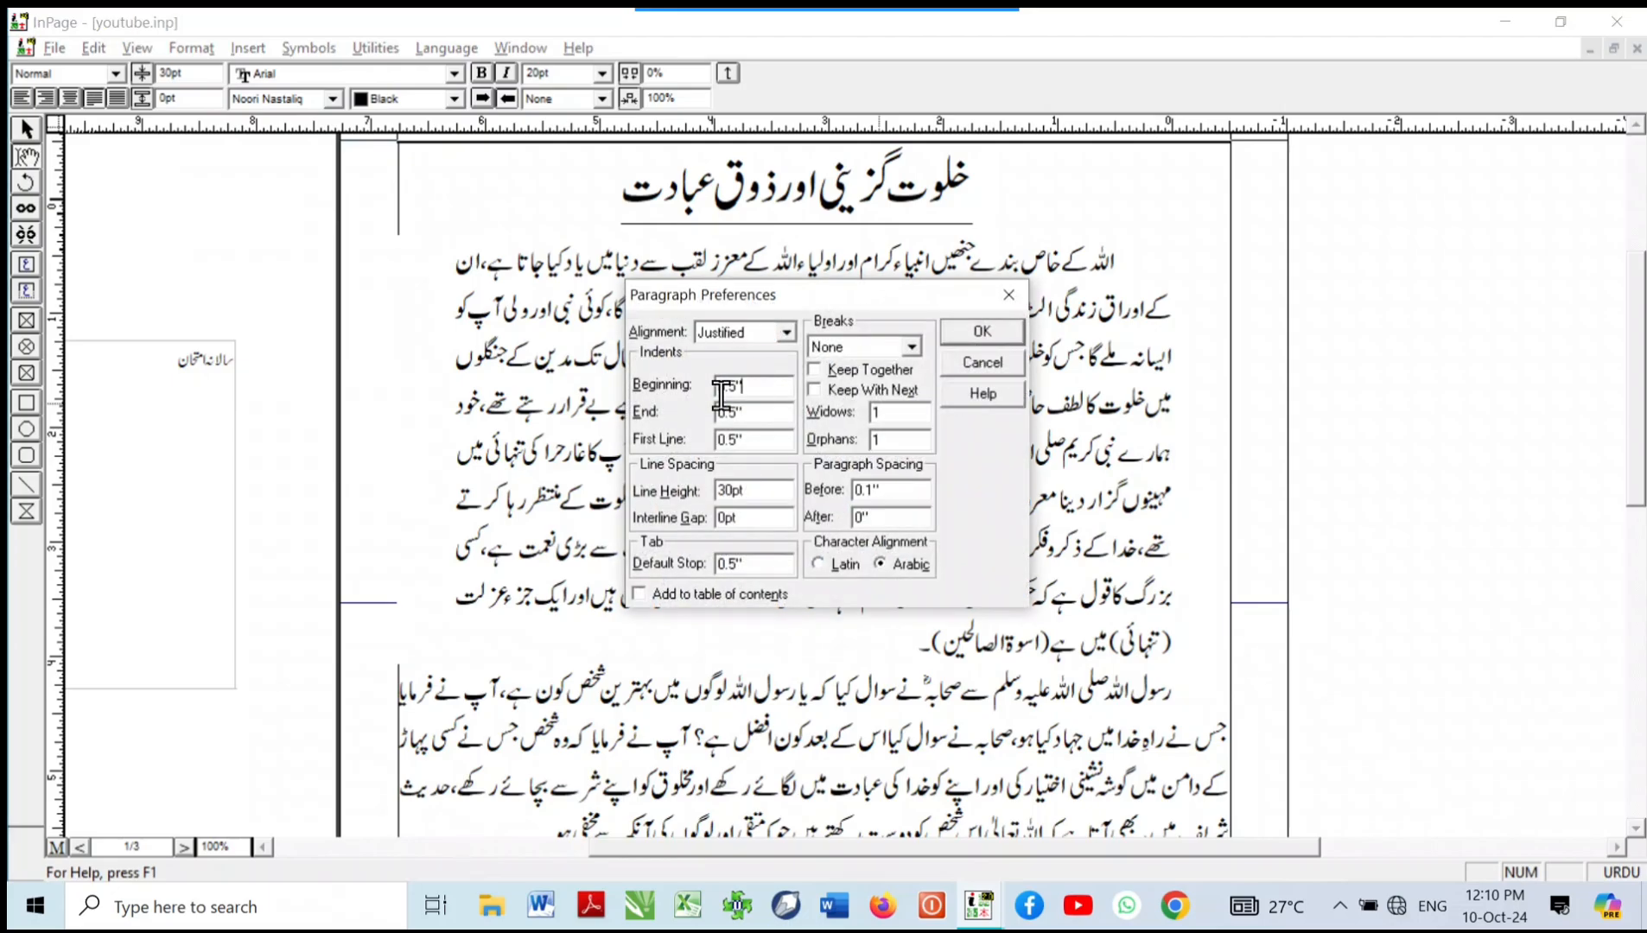
text(0)
key(Tab)
text(0)
key(Return)
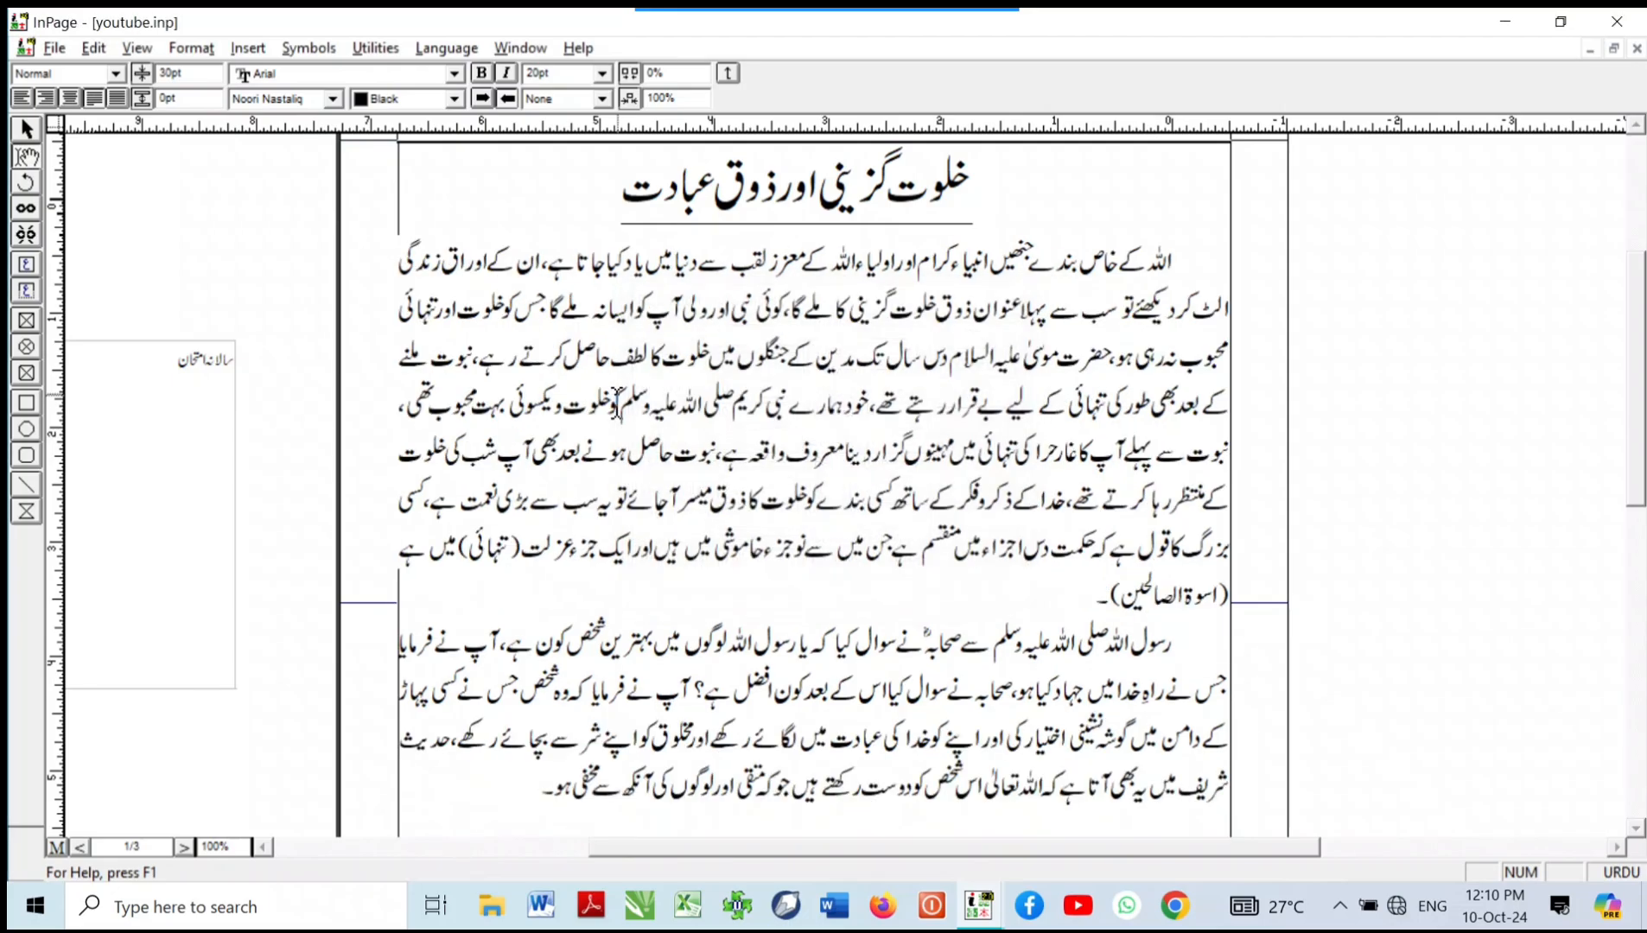
Step: Display the tab settings for the first body paragraph and return to the text
click(191, 47)
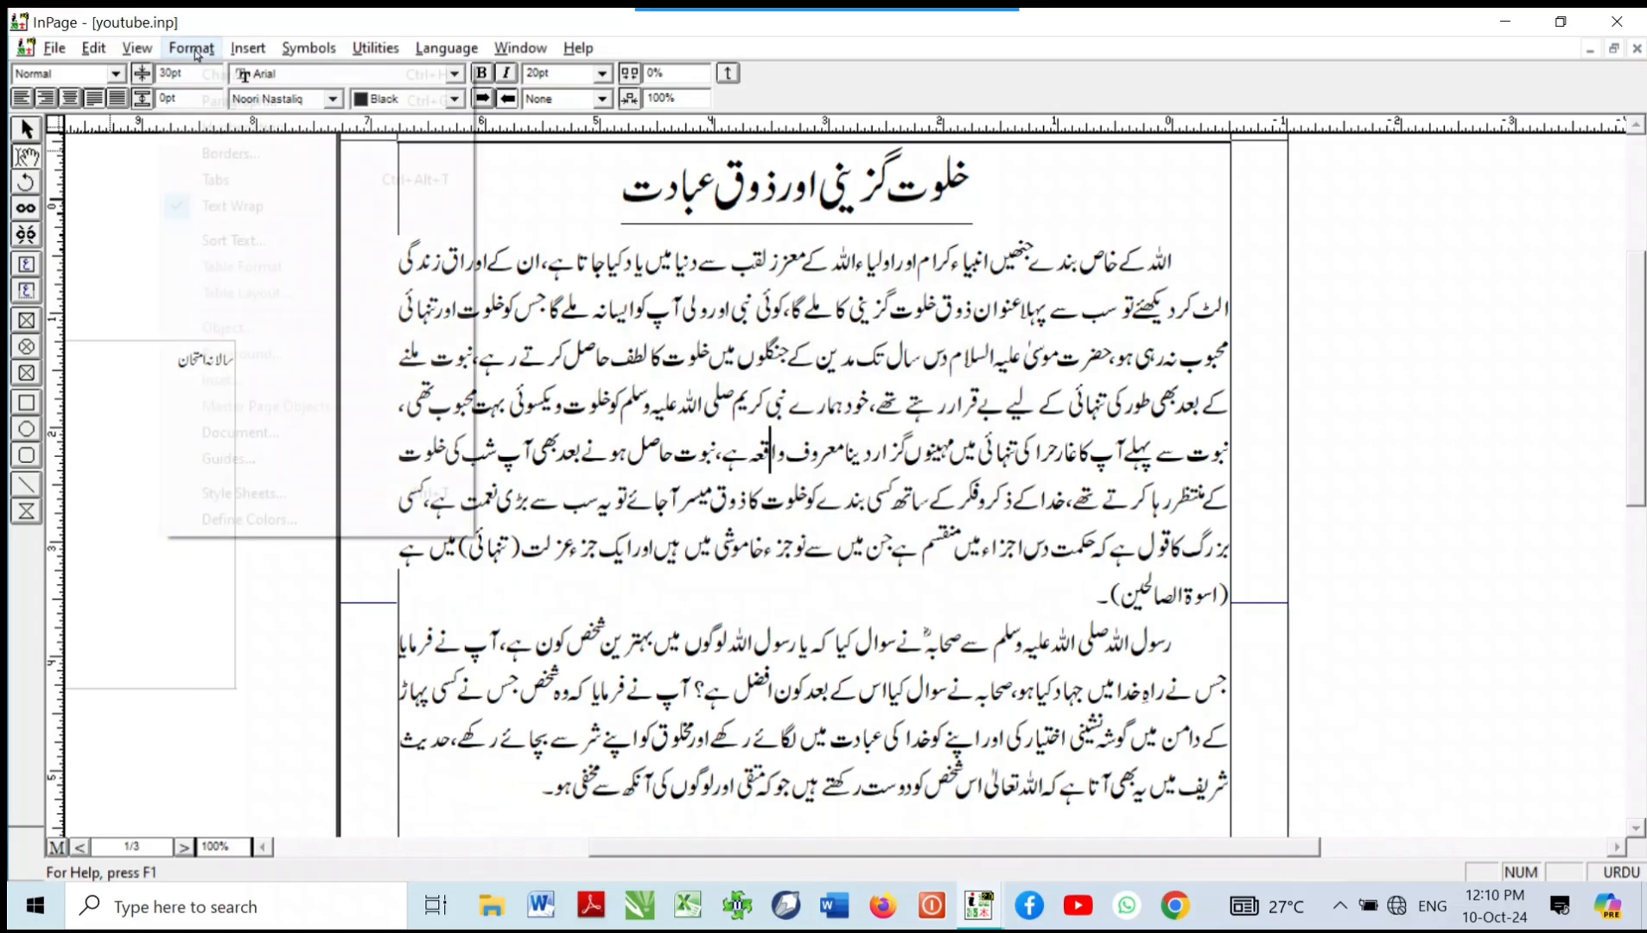
click(249, 180)
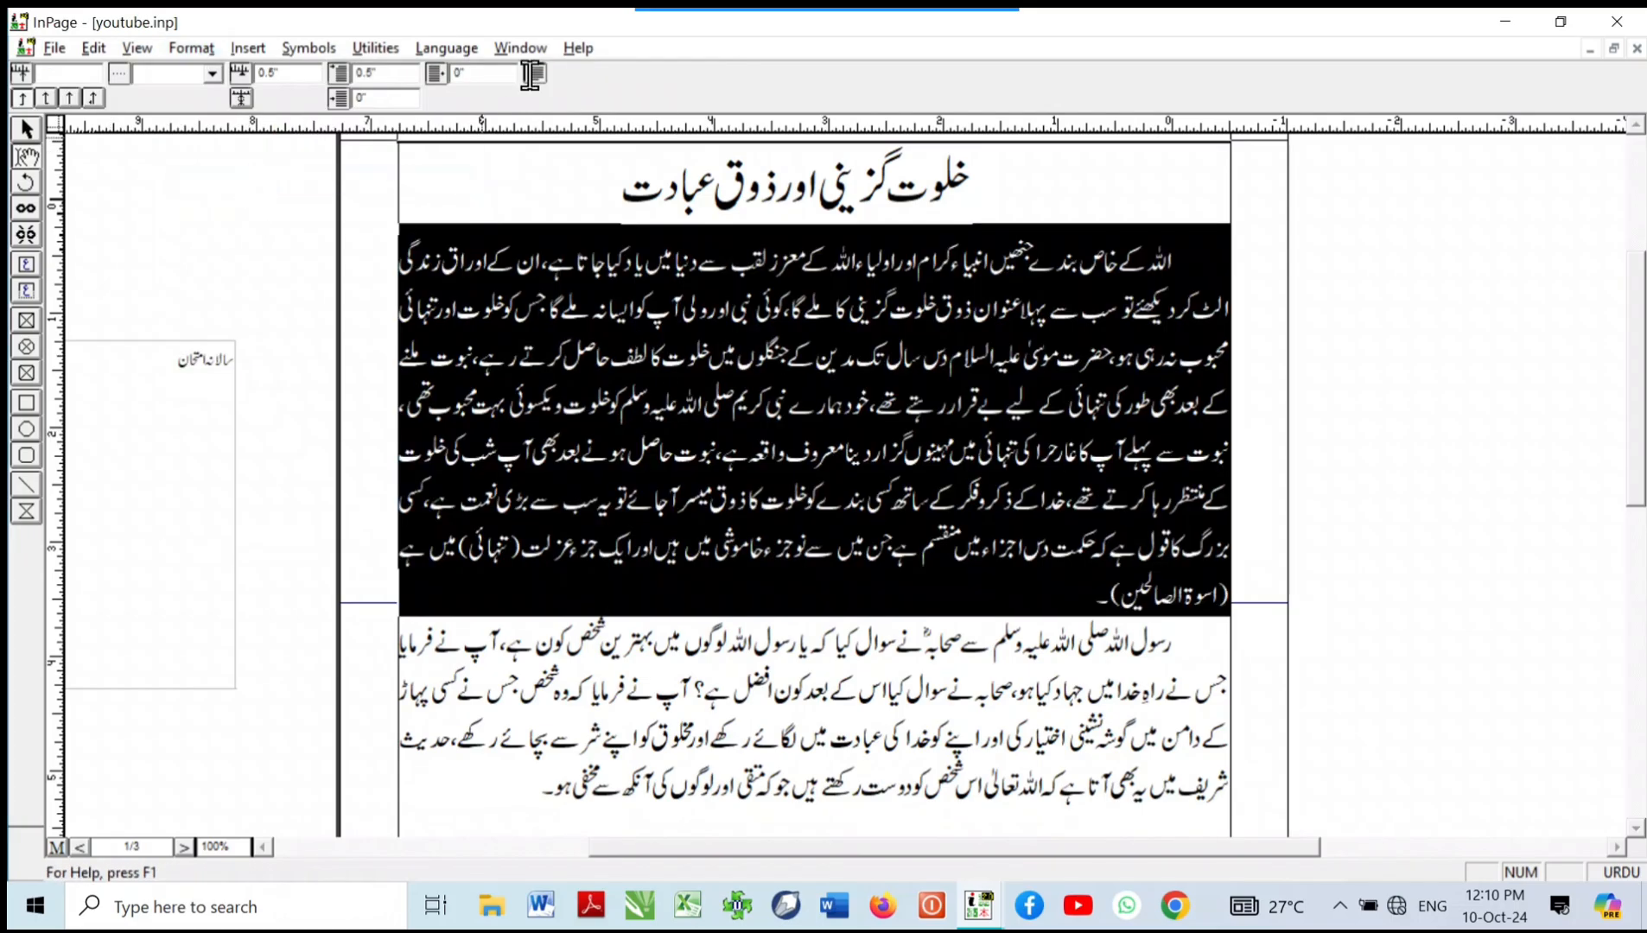
click(823, 575)
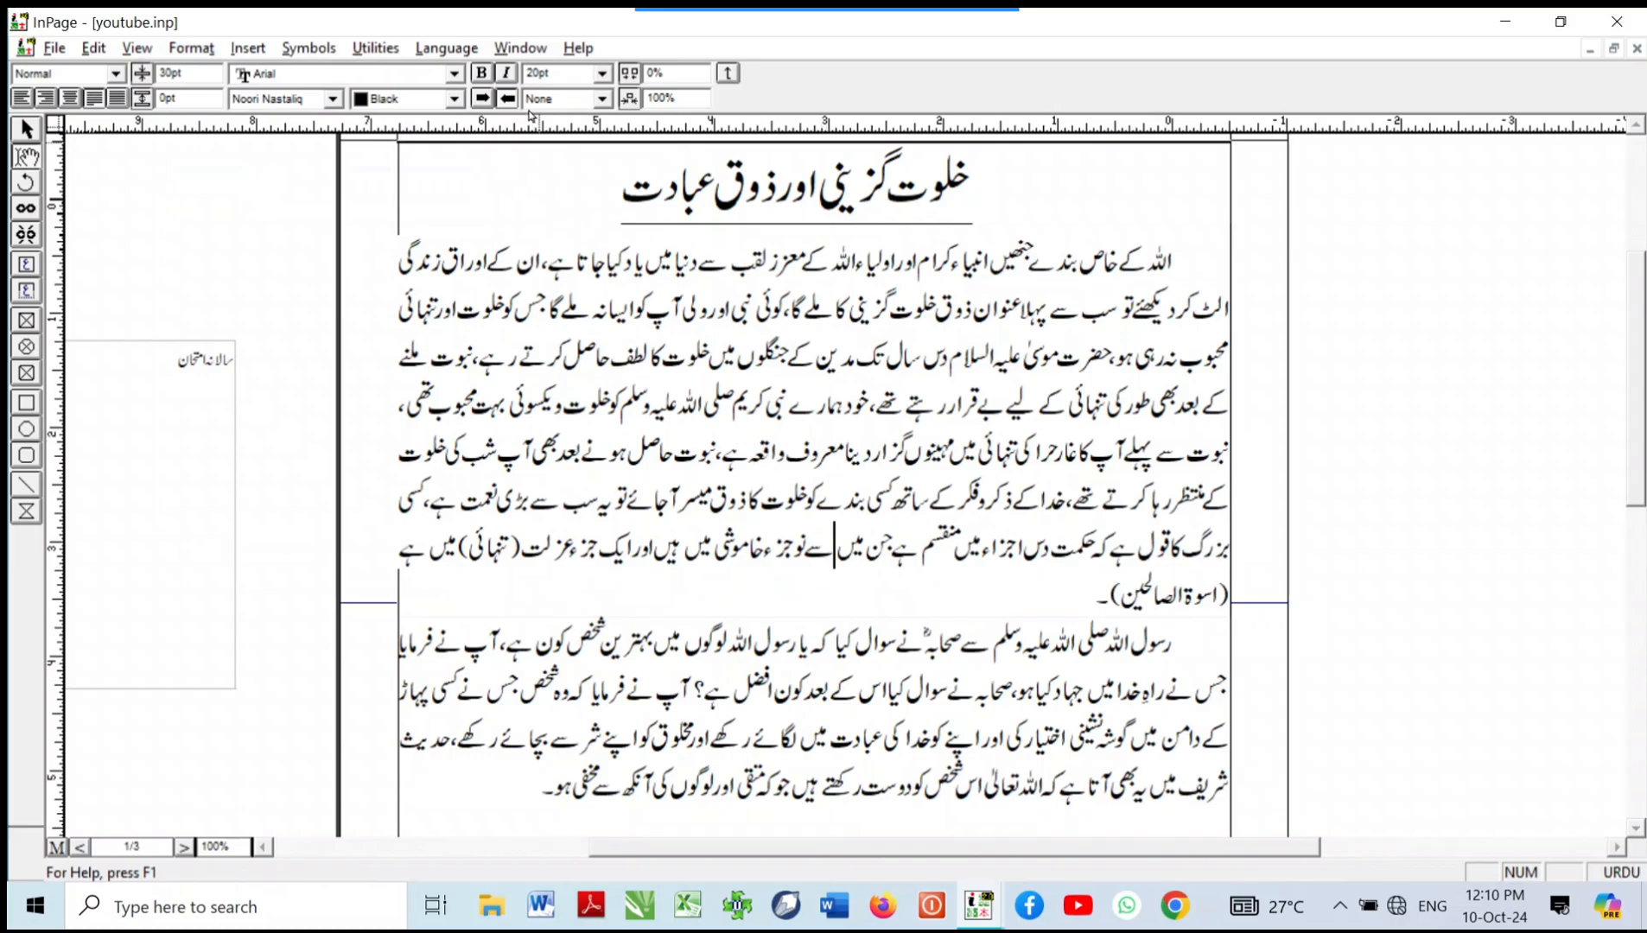
Step: Examine the contents lists on page 2 and highlight the dotted leaders in the numbered list's rows
scroll(873, 518, up, 1)
scroll(785, 615, down, 3)
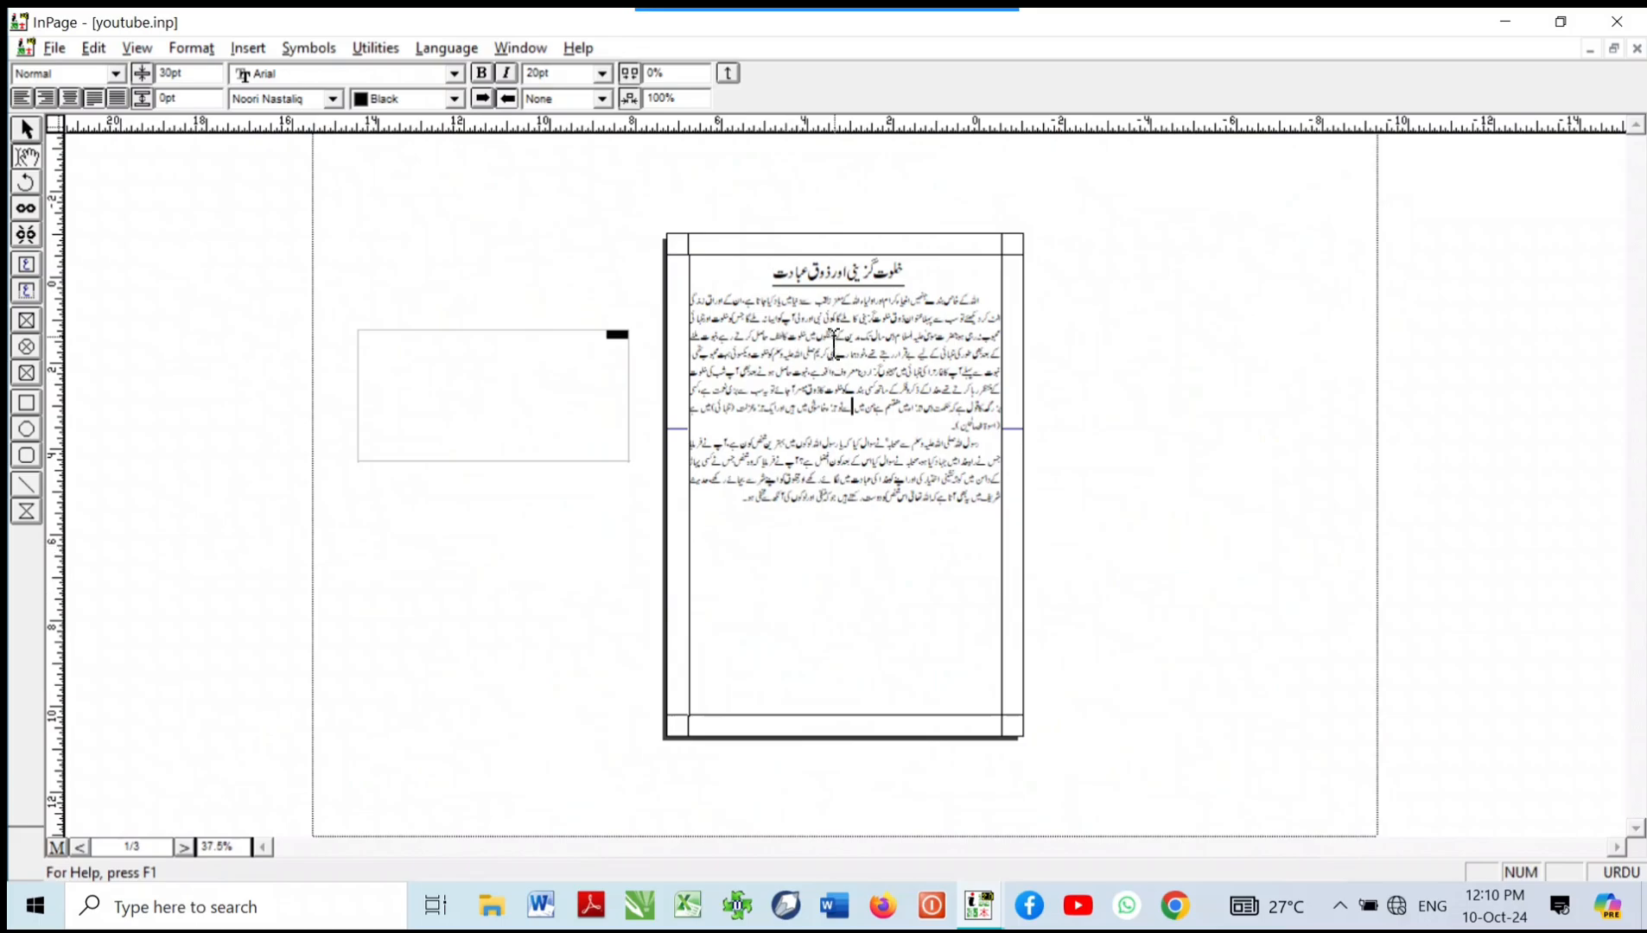
key(Page_Down)
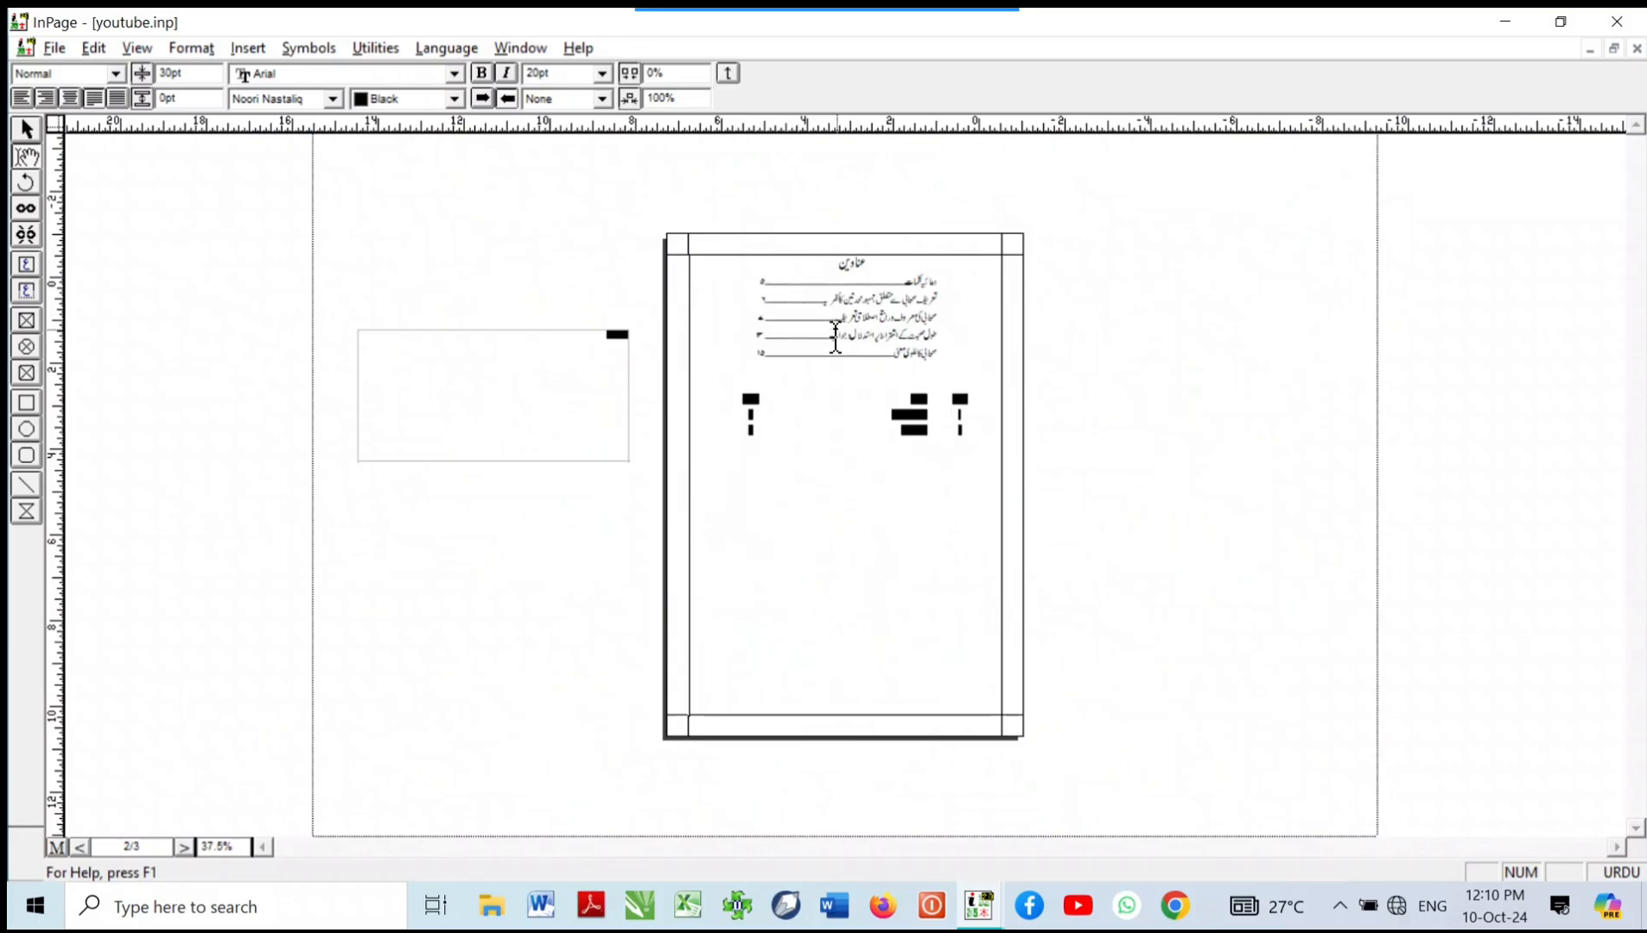
scroll(853, 257, up, 4)
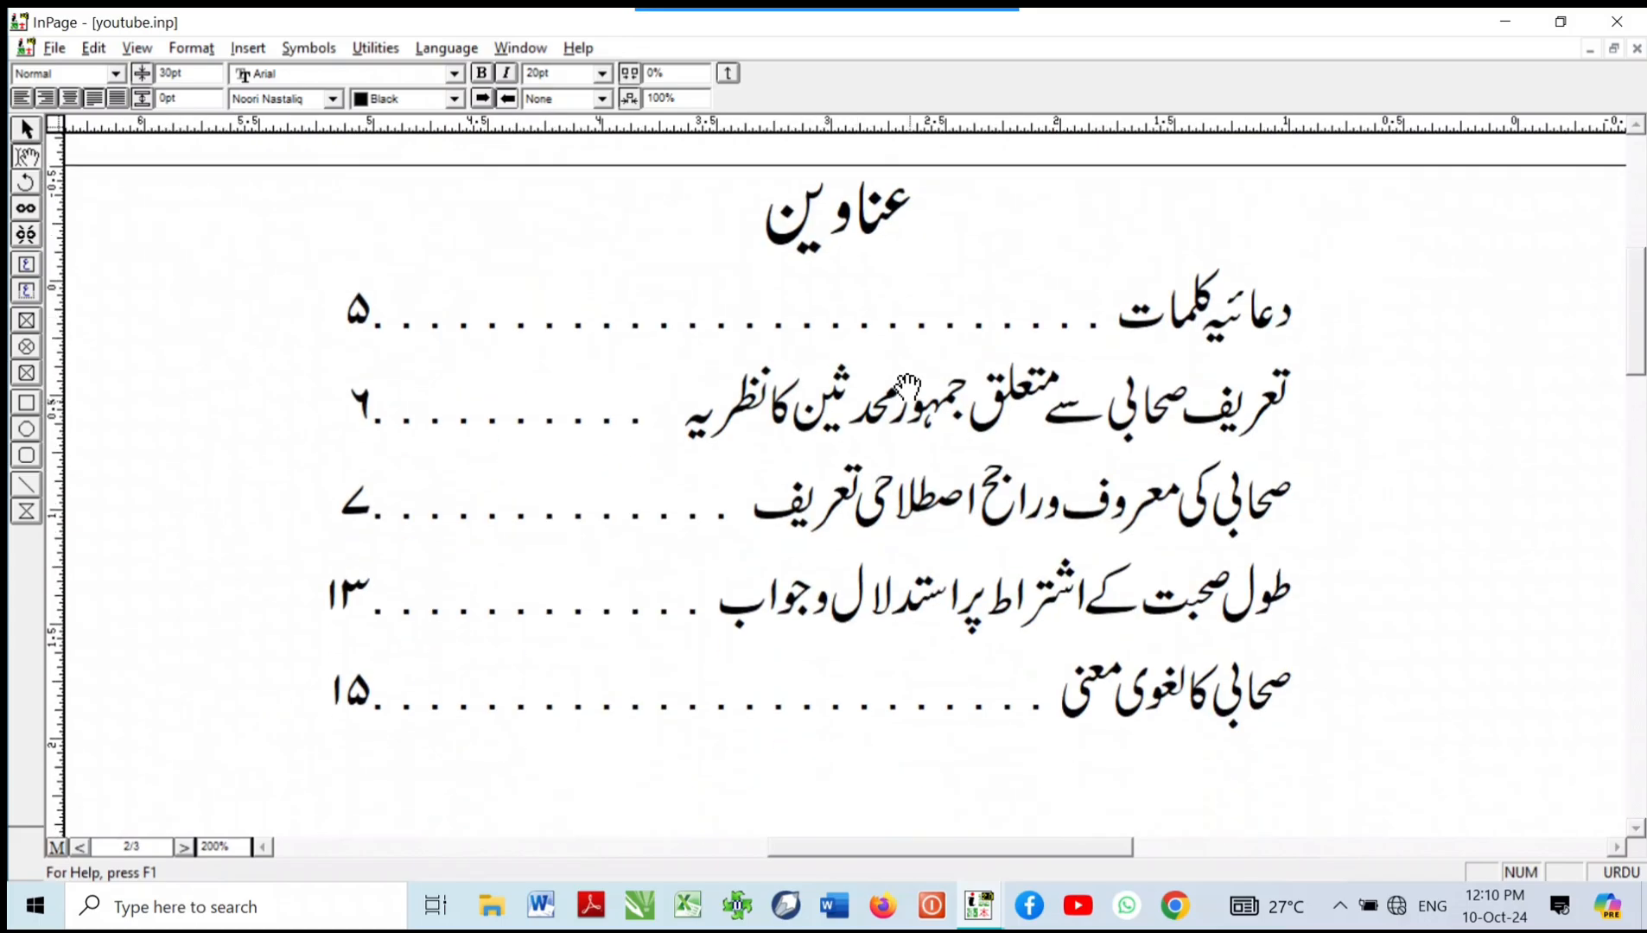
scroll(914, 307, down, 6)
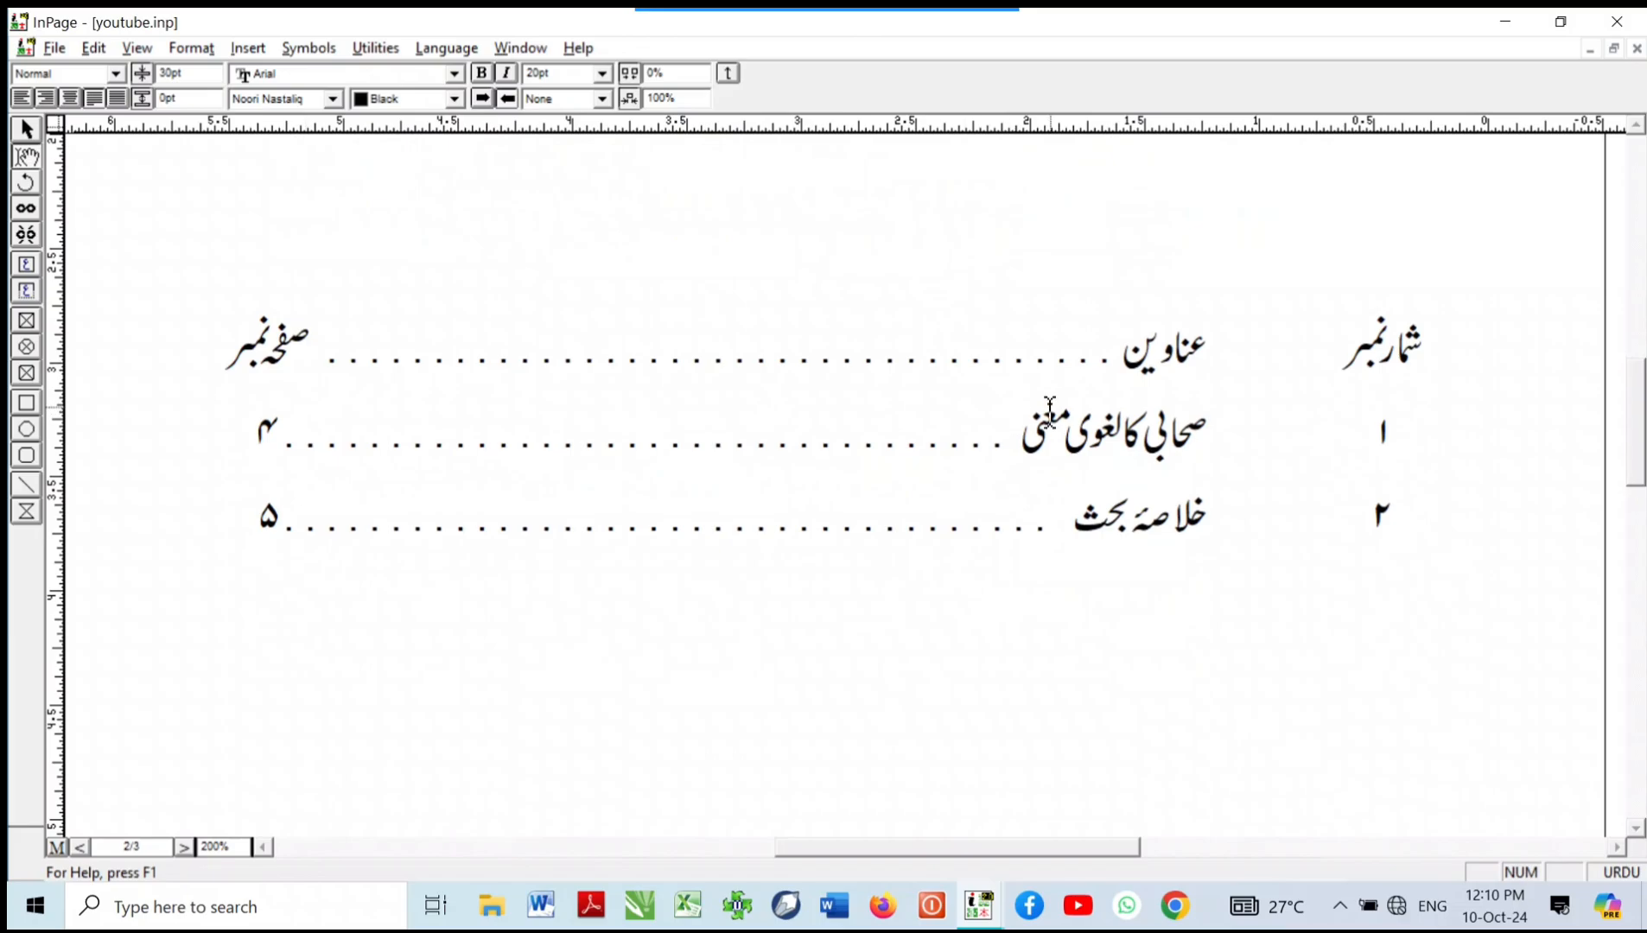
drag(1069, 376, 624, 335)
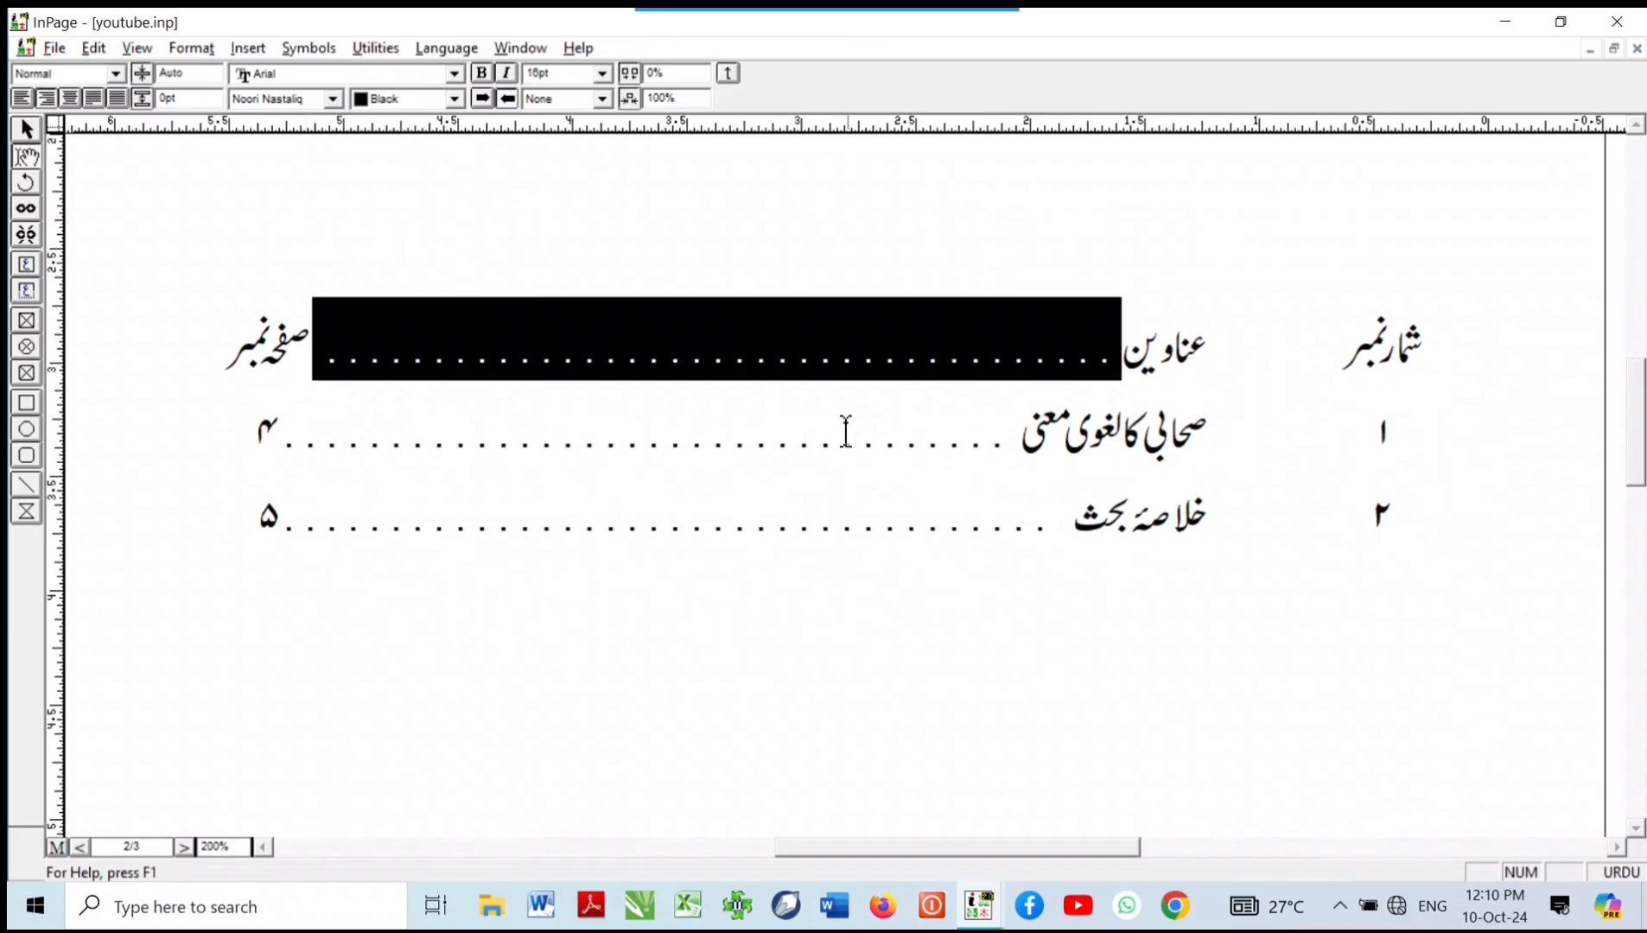
drag(885, 432, 512, 435)
drag(968, 544, 579, 529)
key(ctrl+0)
key(ctrl+6)
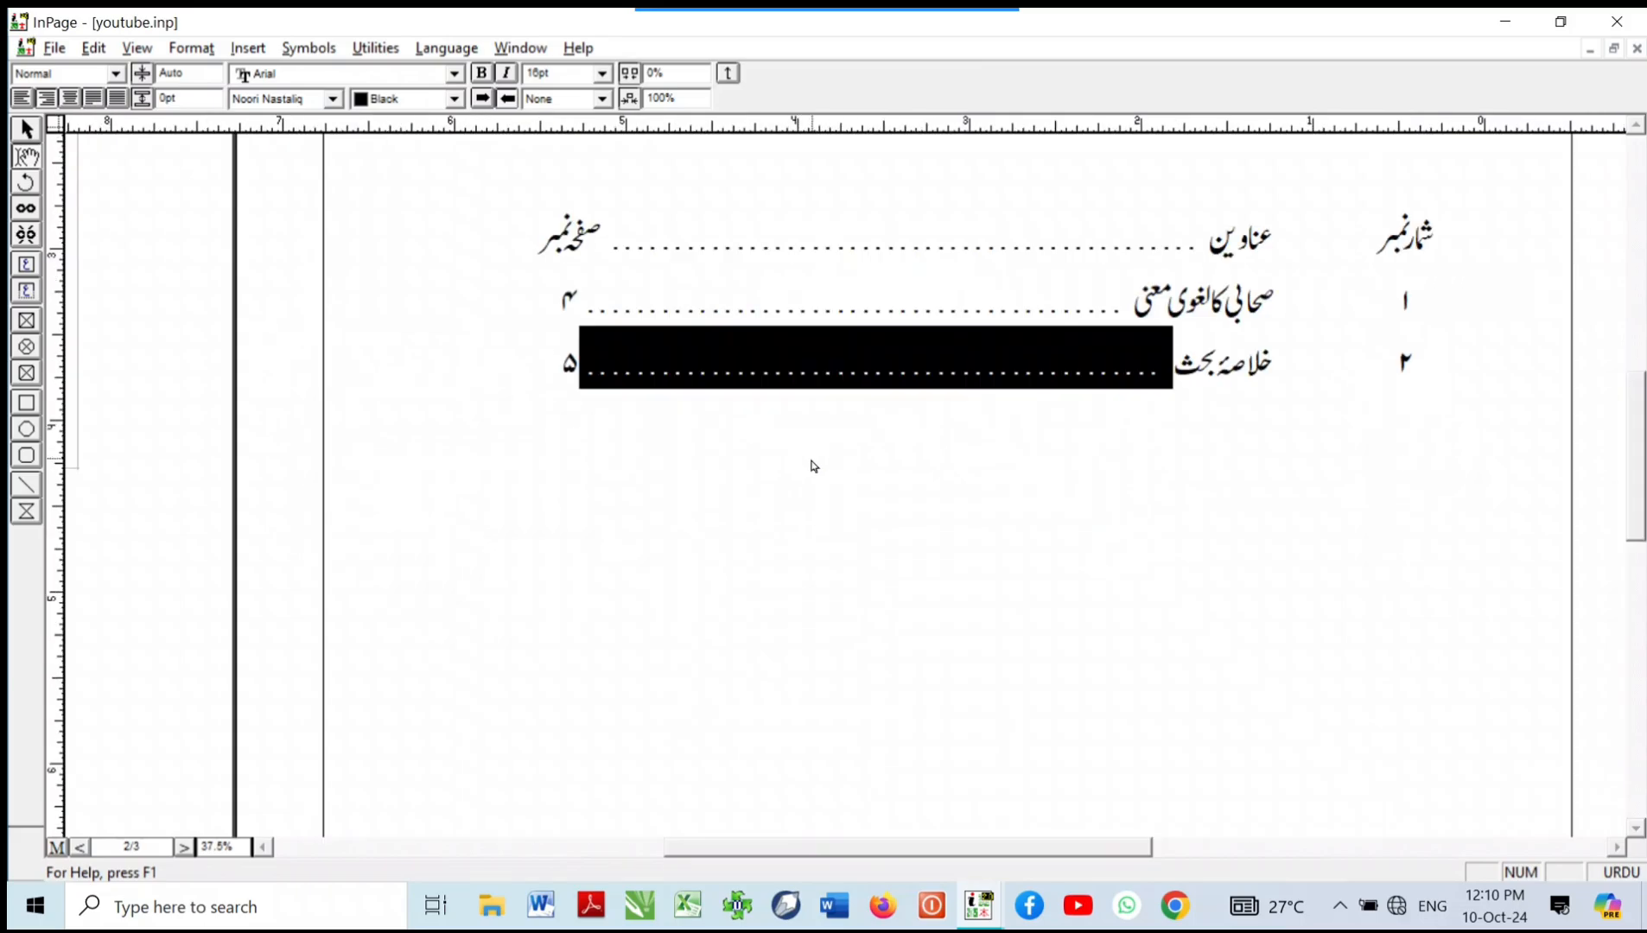
Step: Add blank lines below the contents lists on page 2 and insert a break to start a new page
click(721, 457)
click(510, 366)
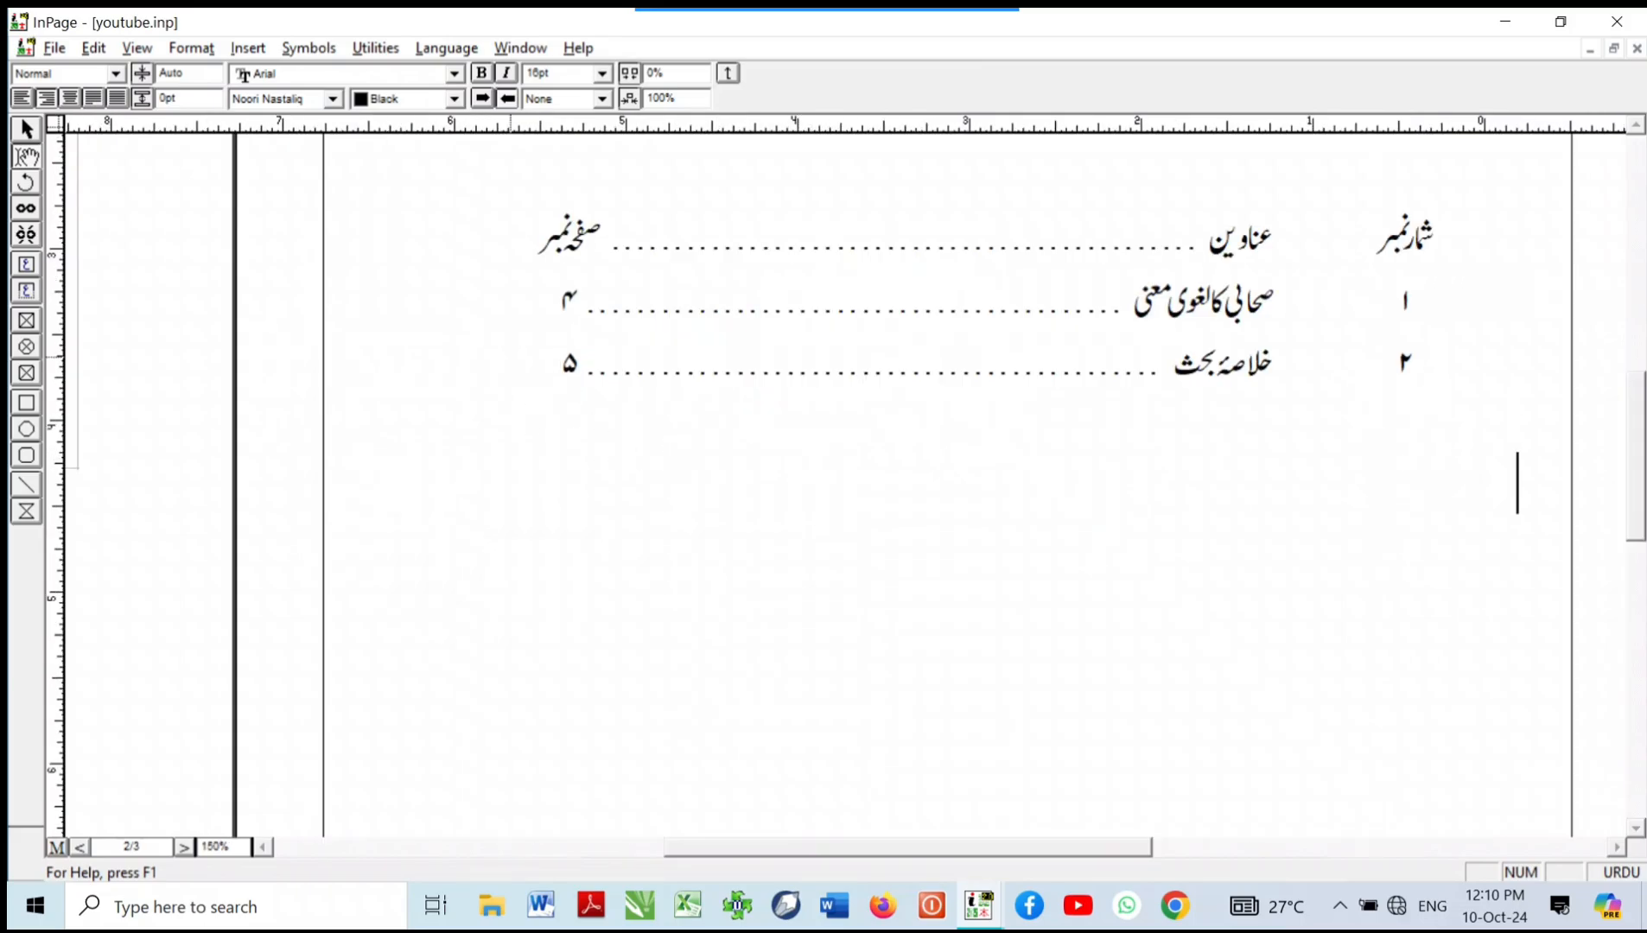
key(Return)
key(Return)
key(Return)
key(Return)
key(ctrl+Return)
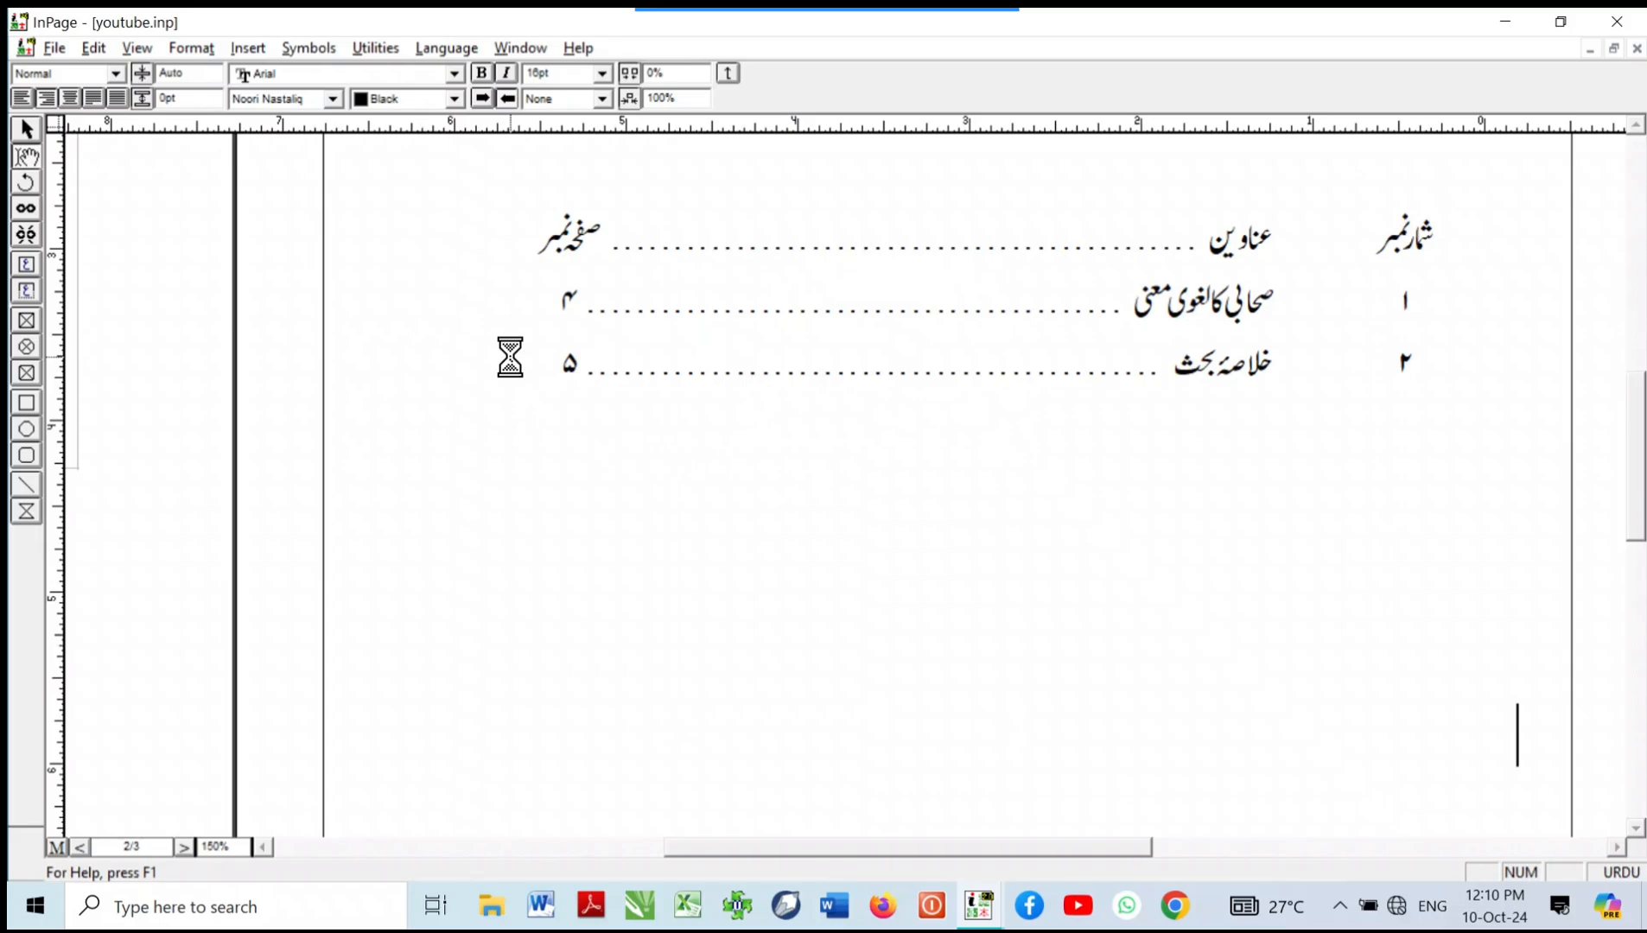
click(921, 432)
key(ctrl+0)
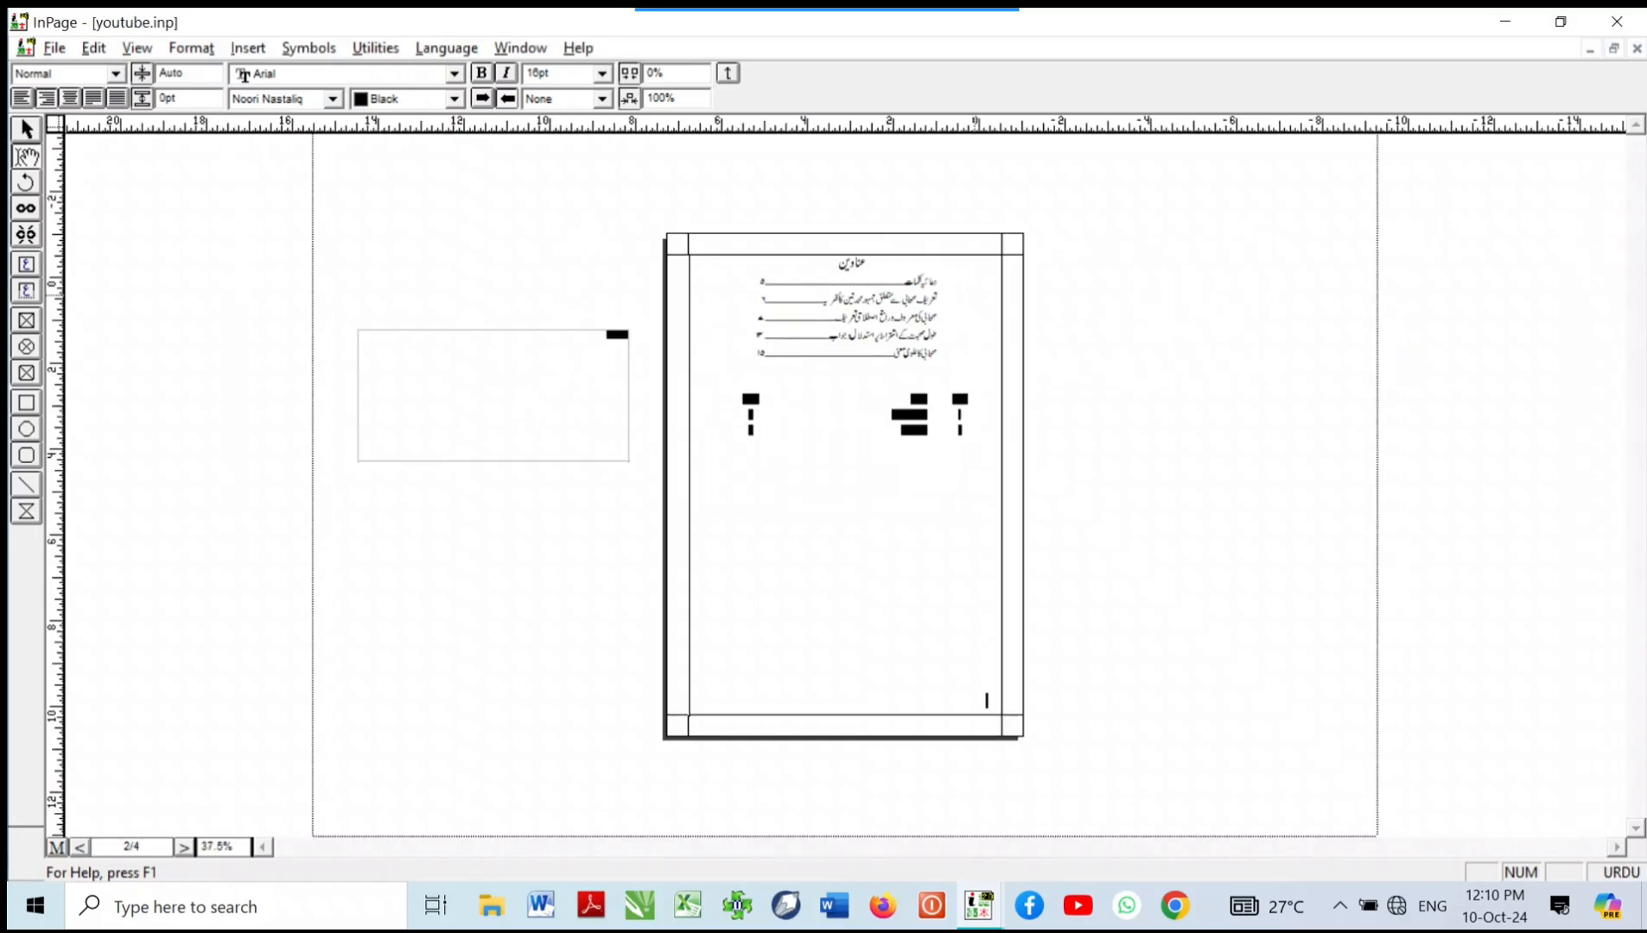
key(ctrl+2)
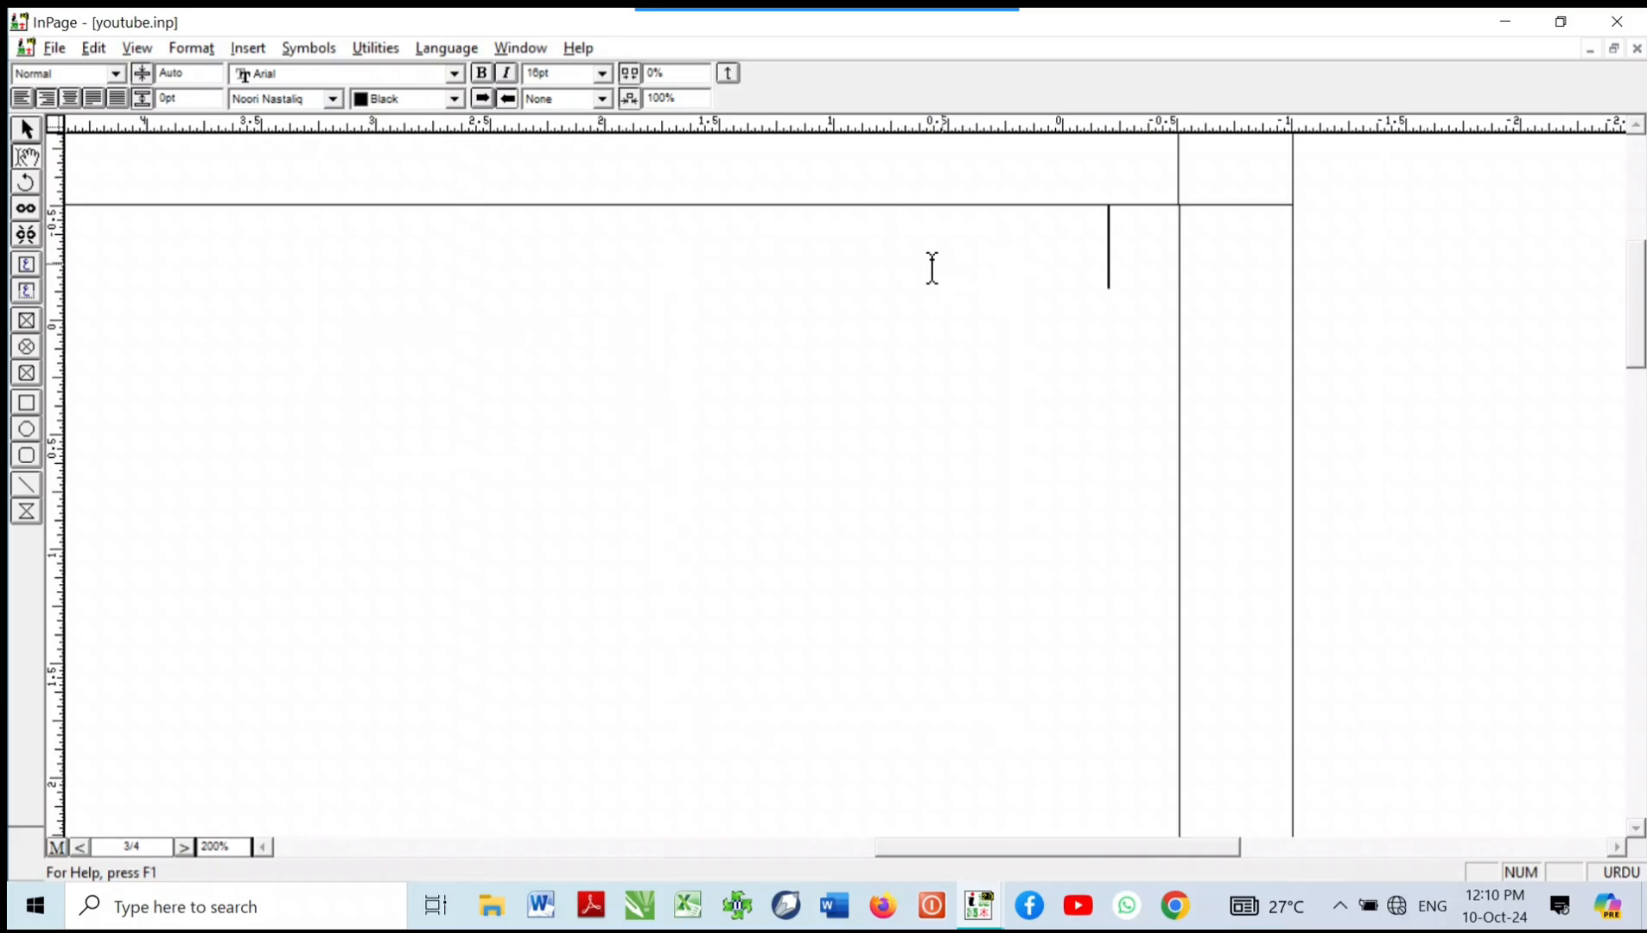
Step: Remove all the existing tab stops from the empty paragraph on the new page and return to the text
click(729, 74)
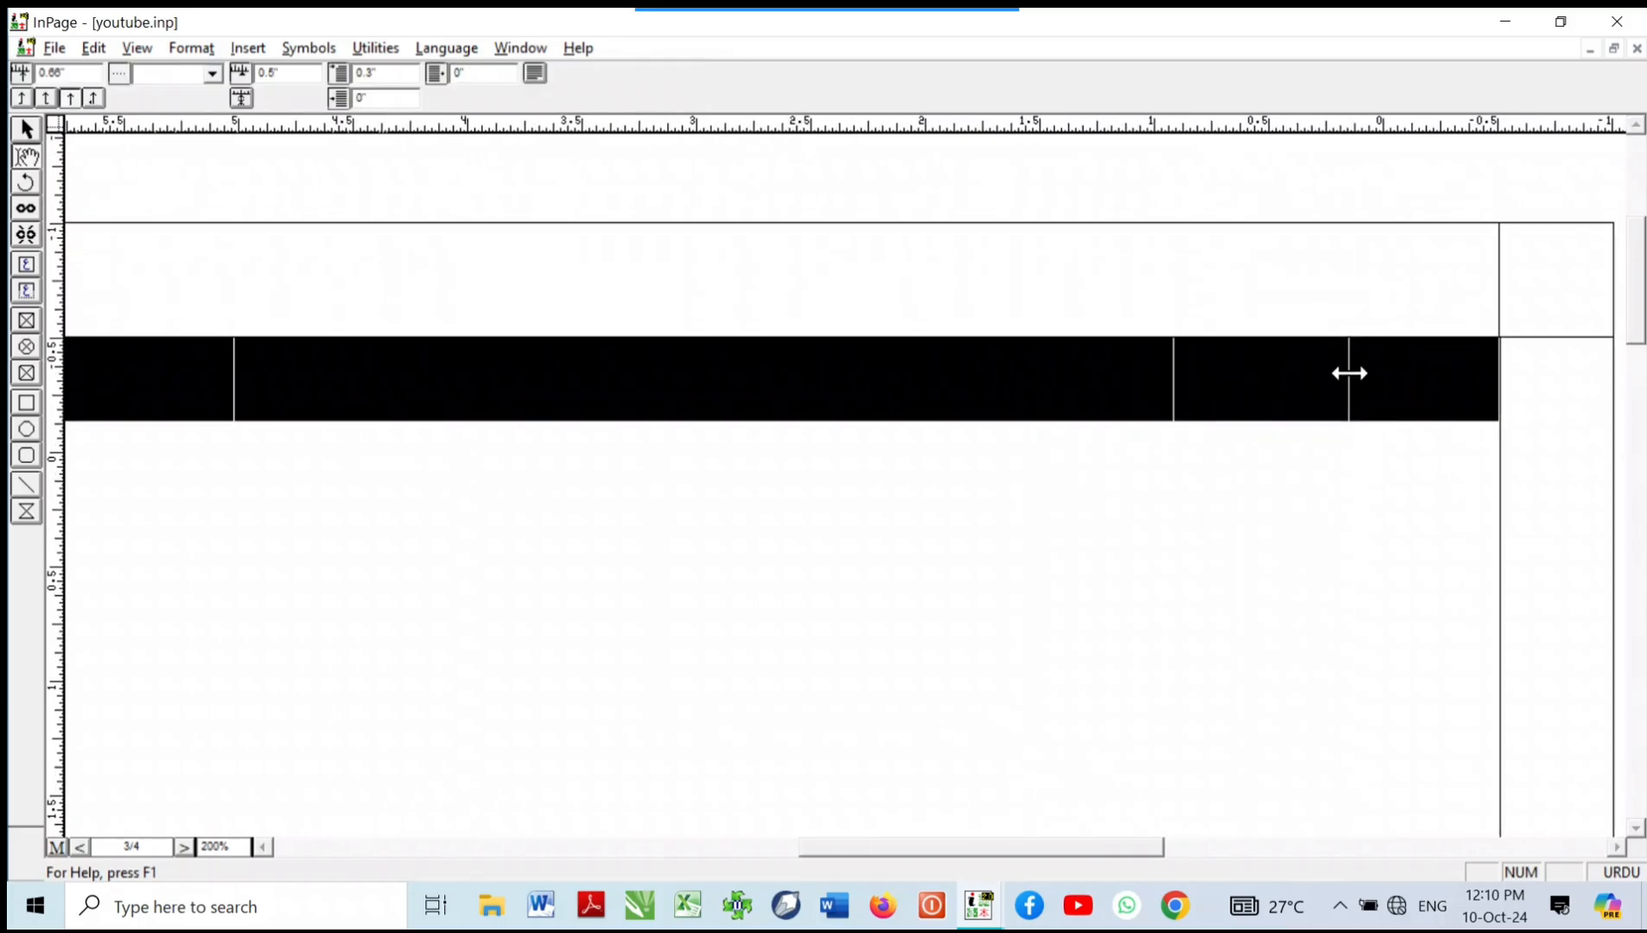
drag(1349, 373, 1614, 339)
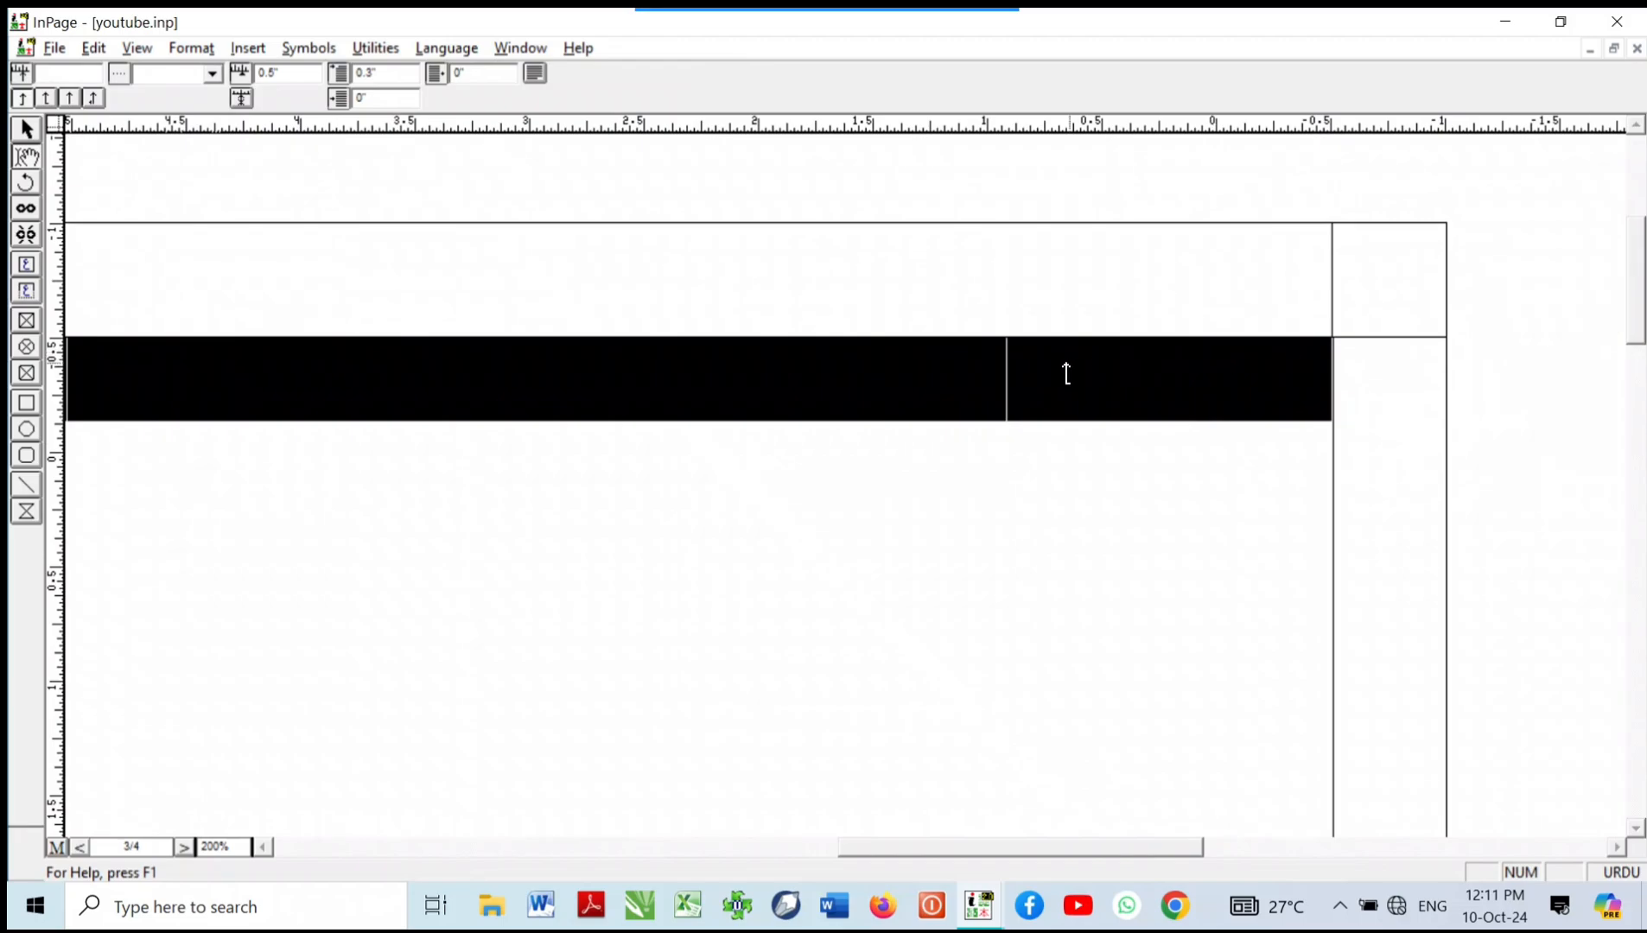
drag(1007, 364, 1452, 324)
drag(837, 501, 1421, 506)
drag(654, 361, 55, 382)
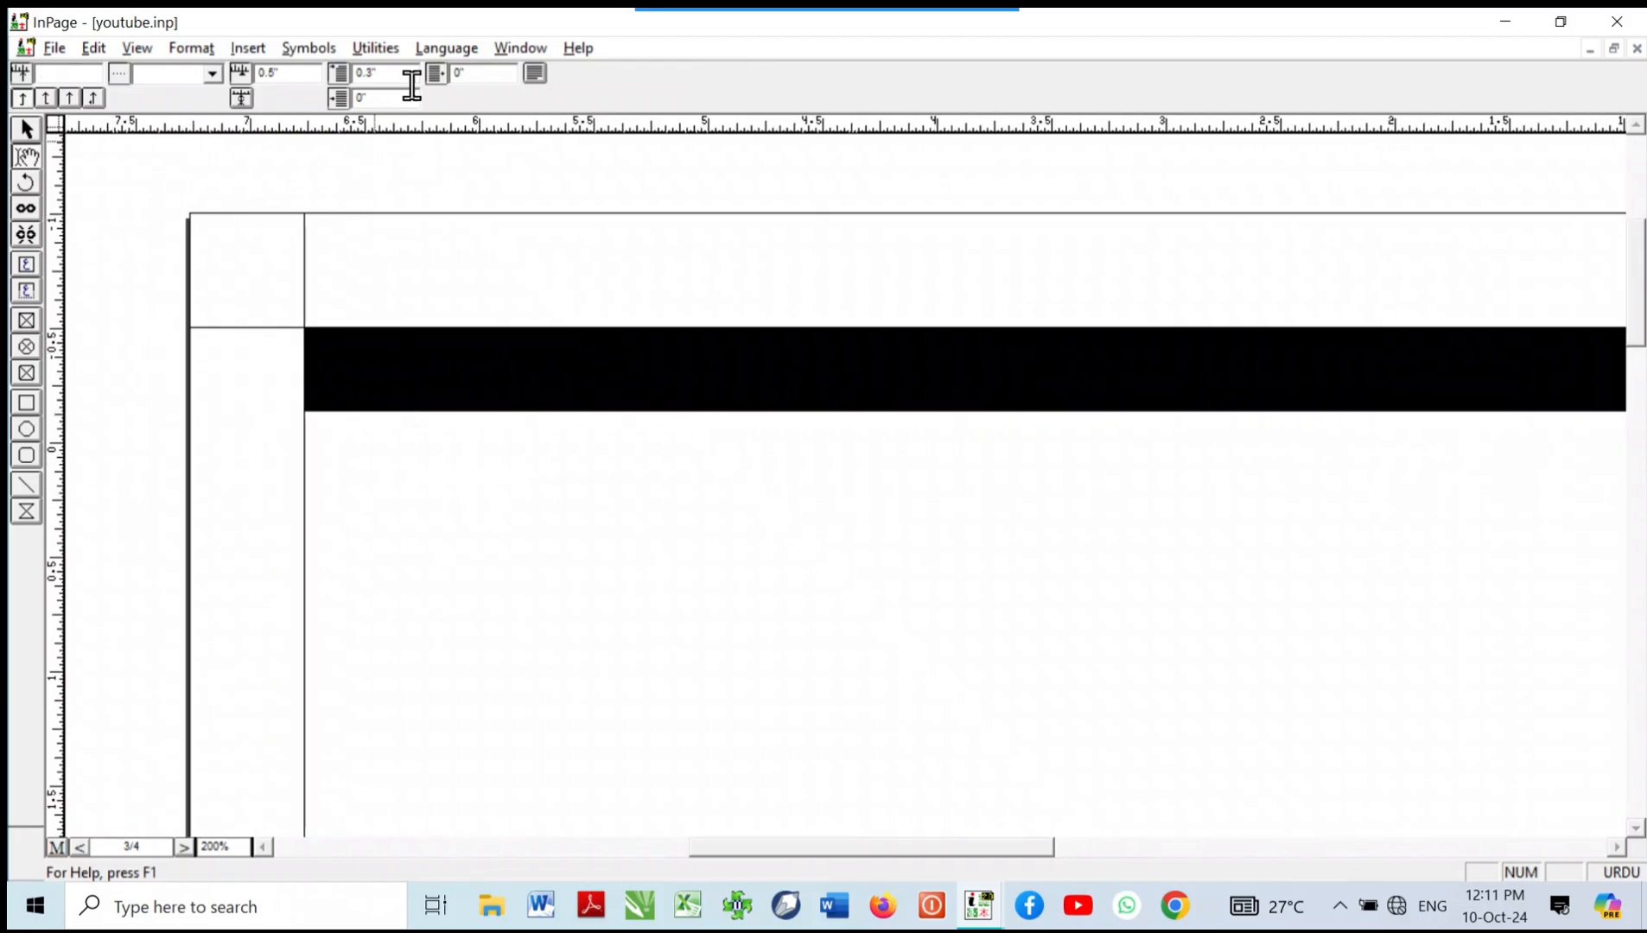
click(797, 364)
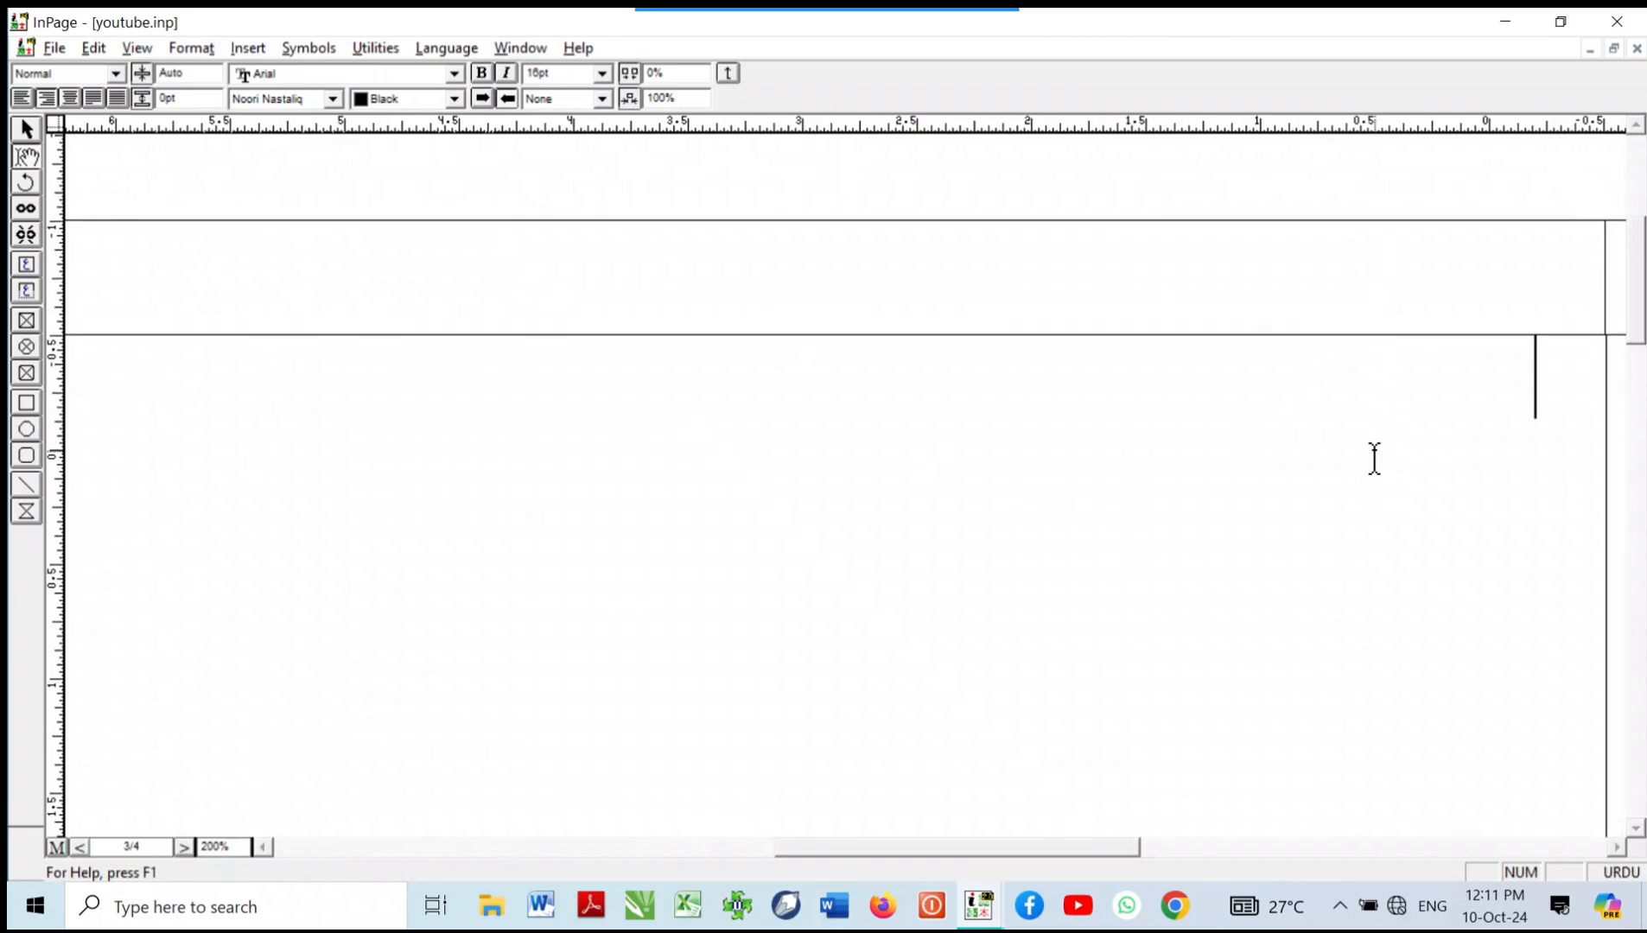
Step: Display the tab settings of the empty paragraph on page 3 and return to the text
ctrl+alt+click(1291, 361)
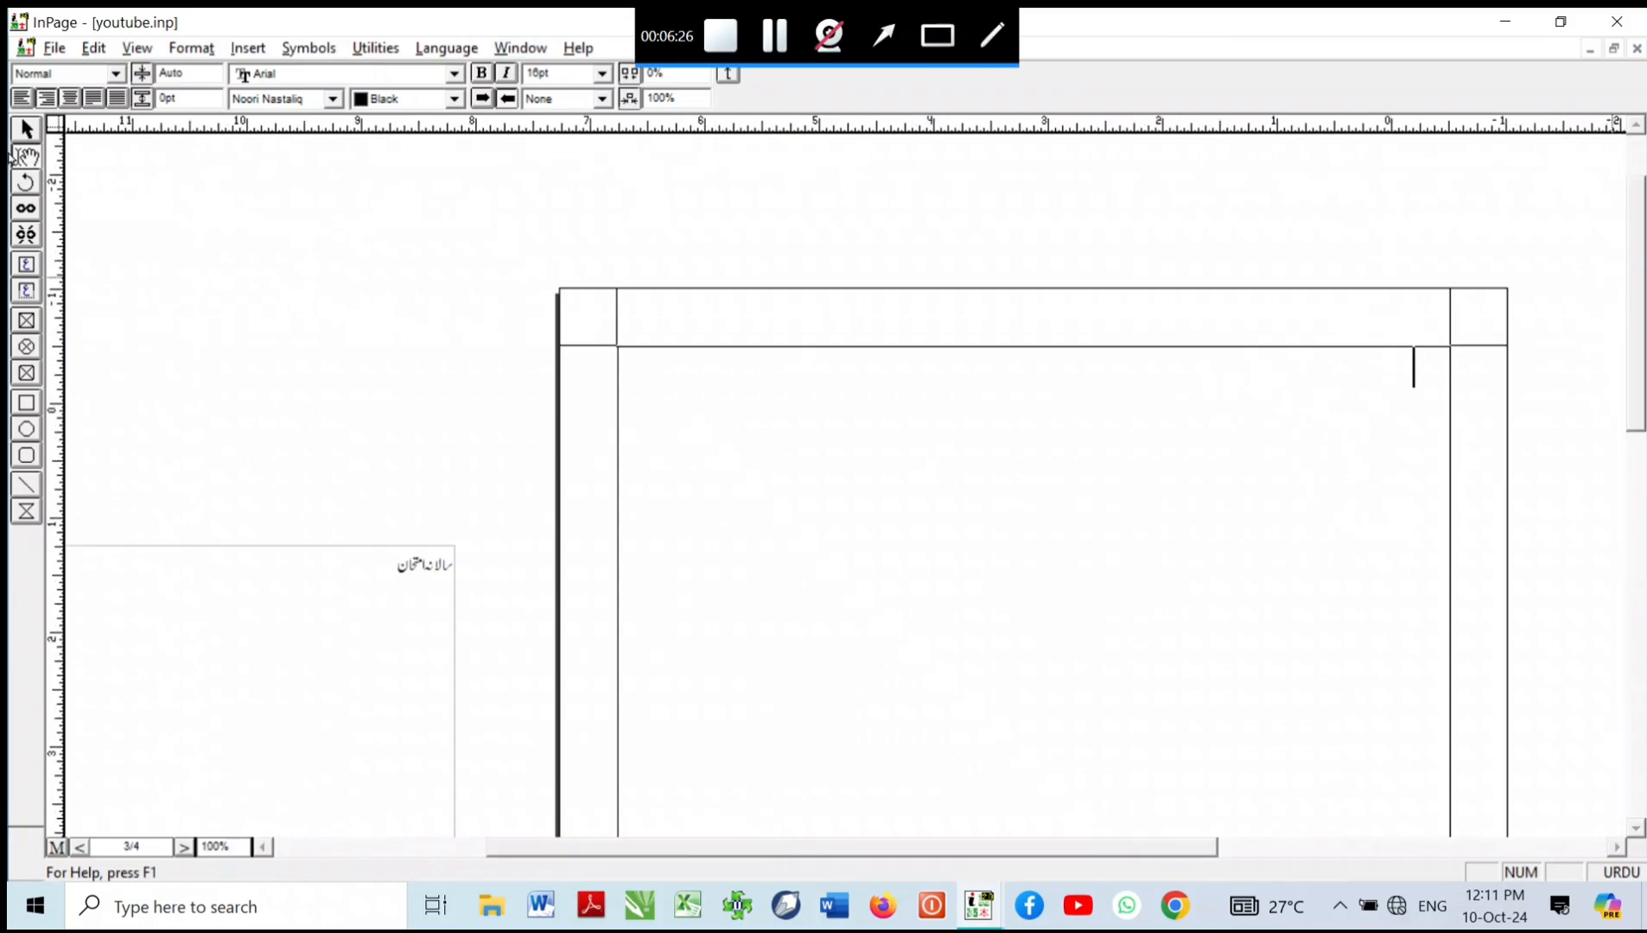
click(191, 48)
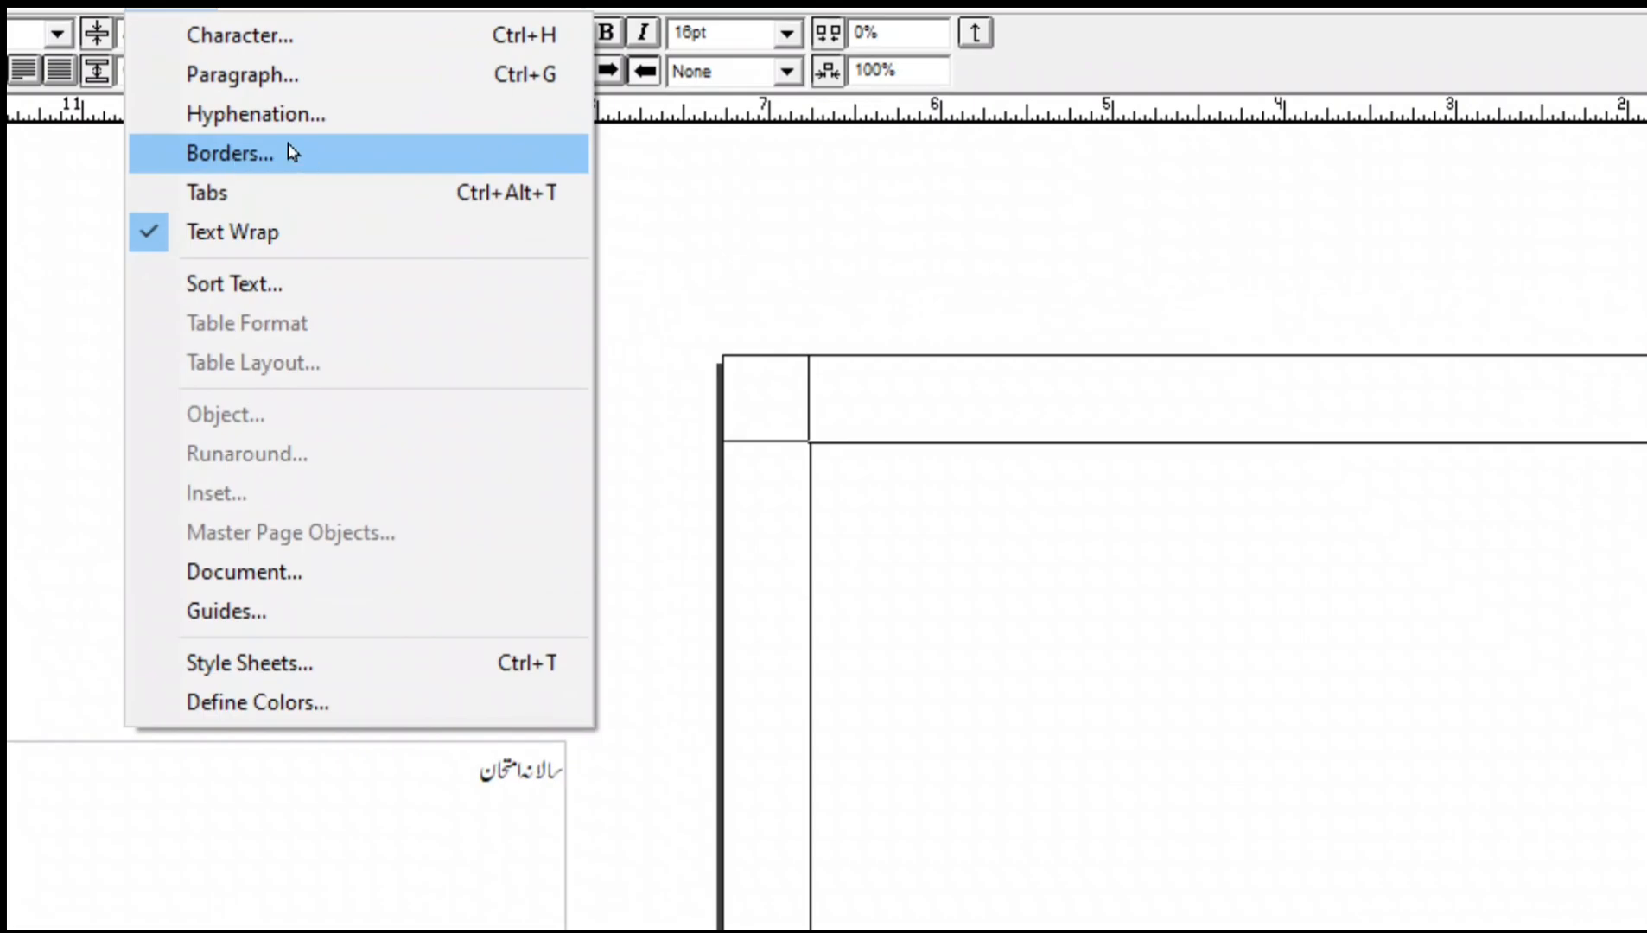
click(306, 156)
click(1208, 519)
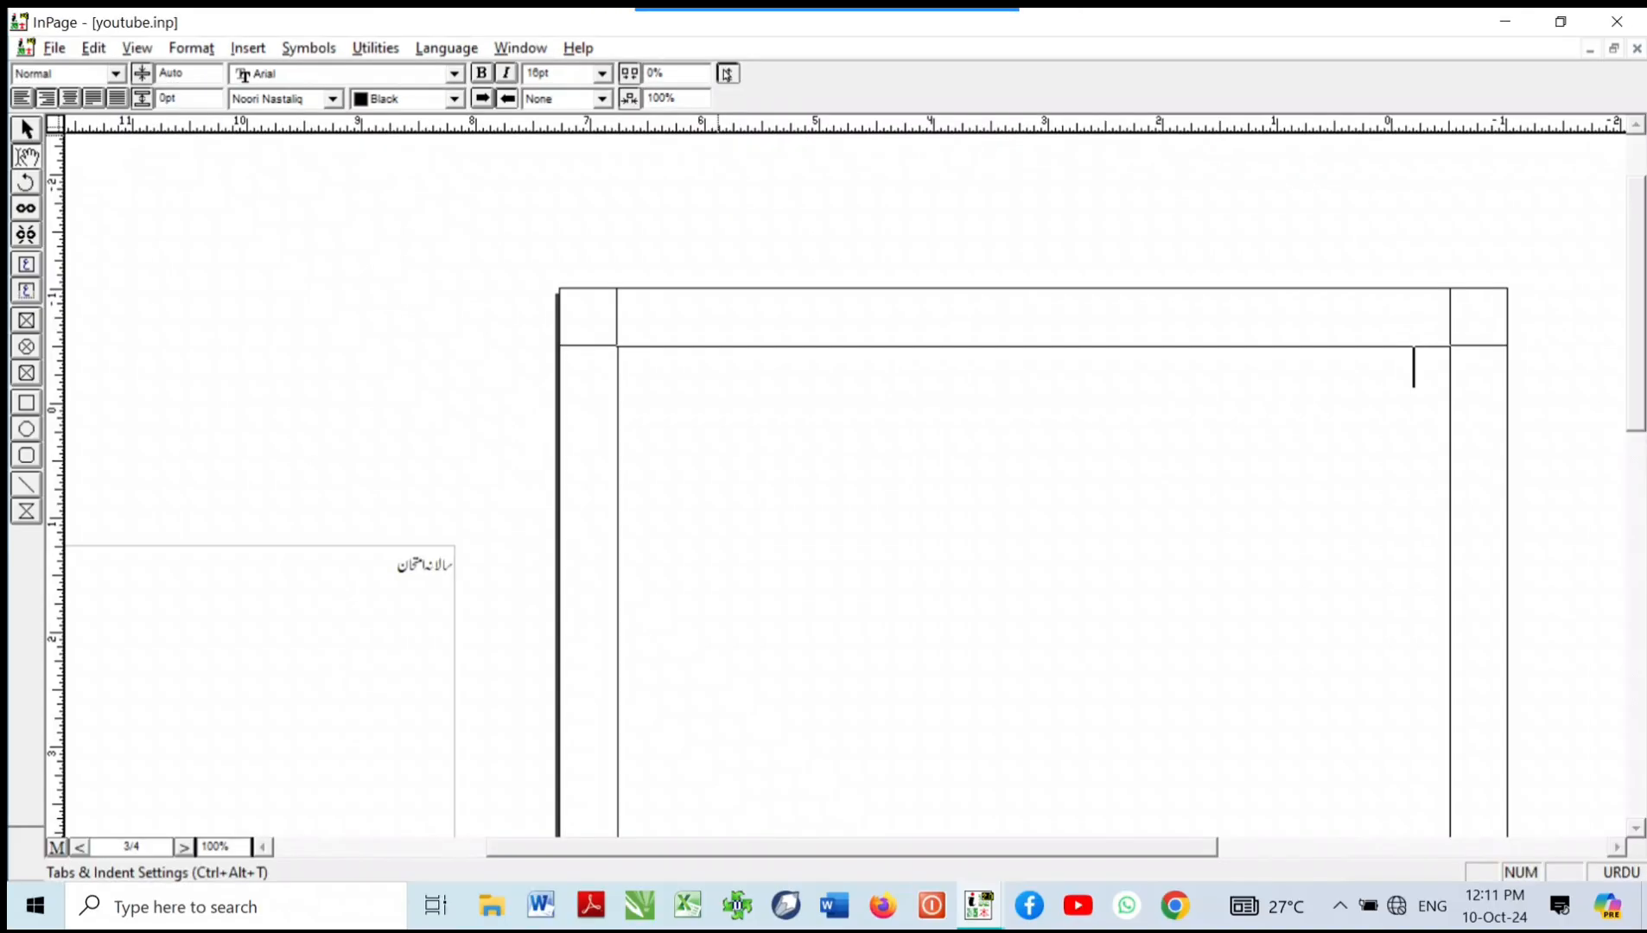
click(728, 74)
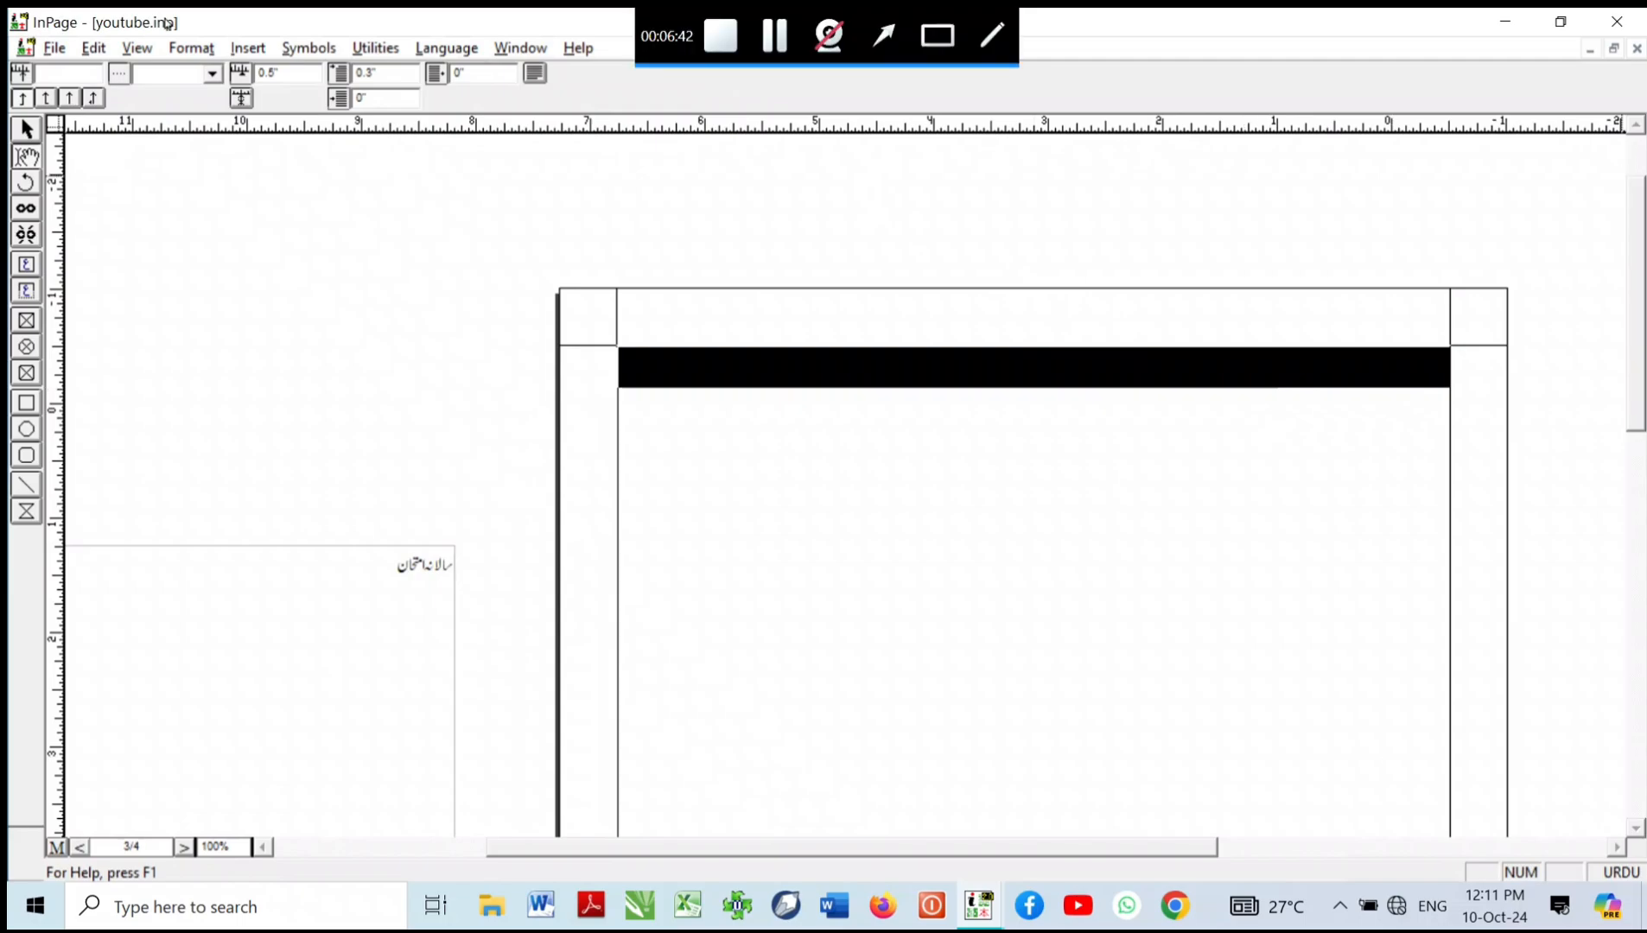
drag(771, 444, 580, 567)
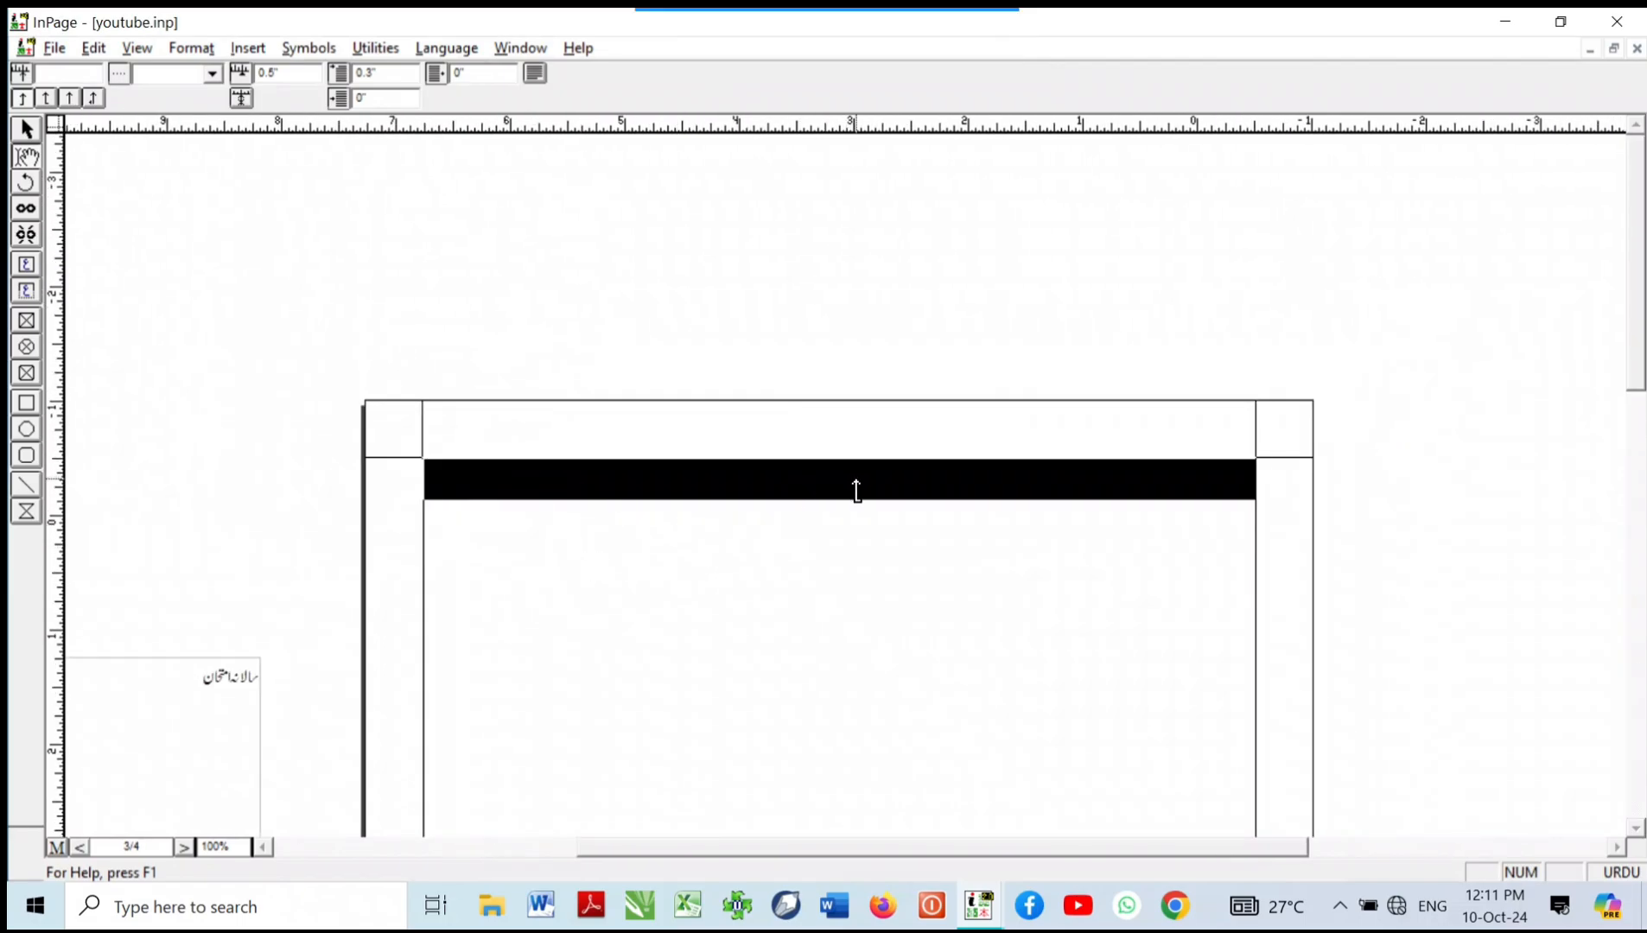
click(831, 562)
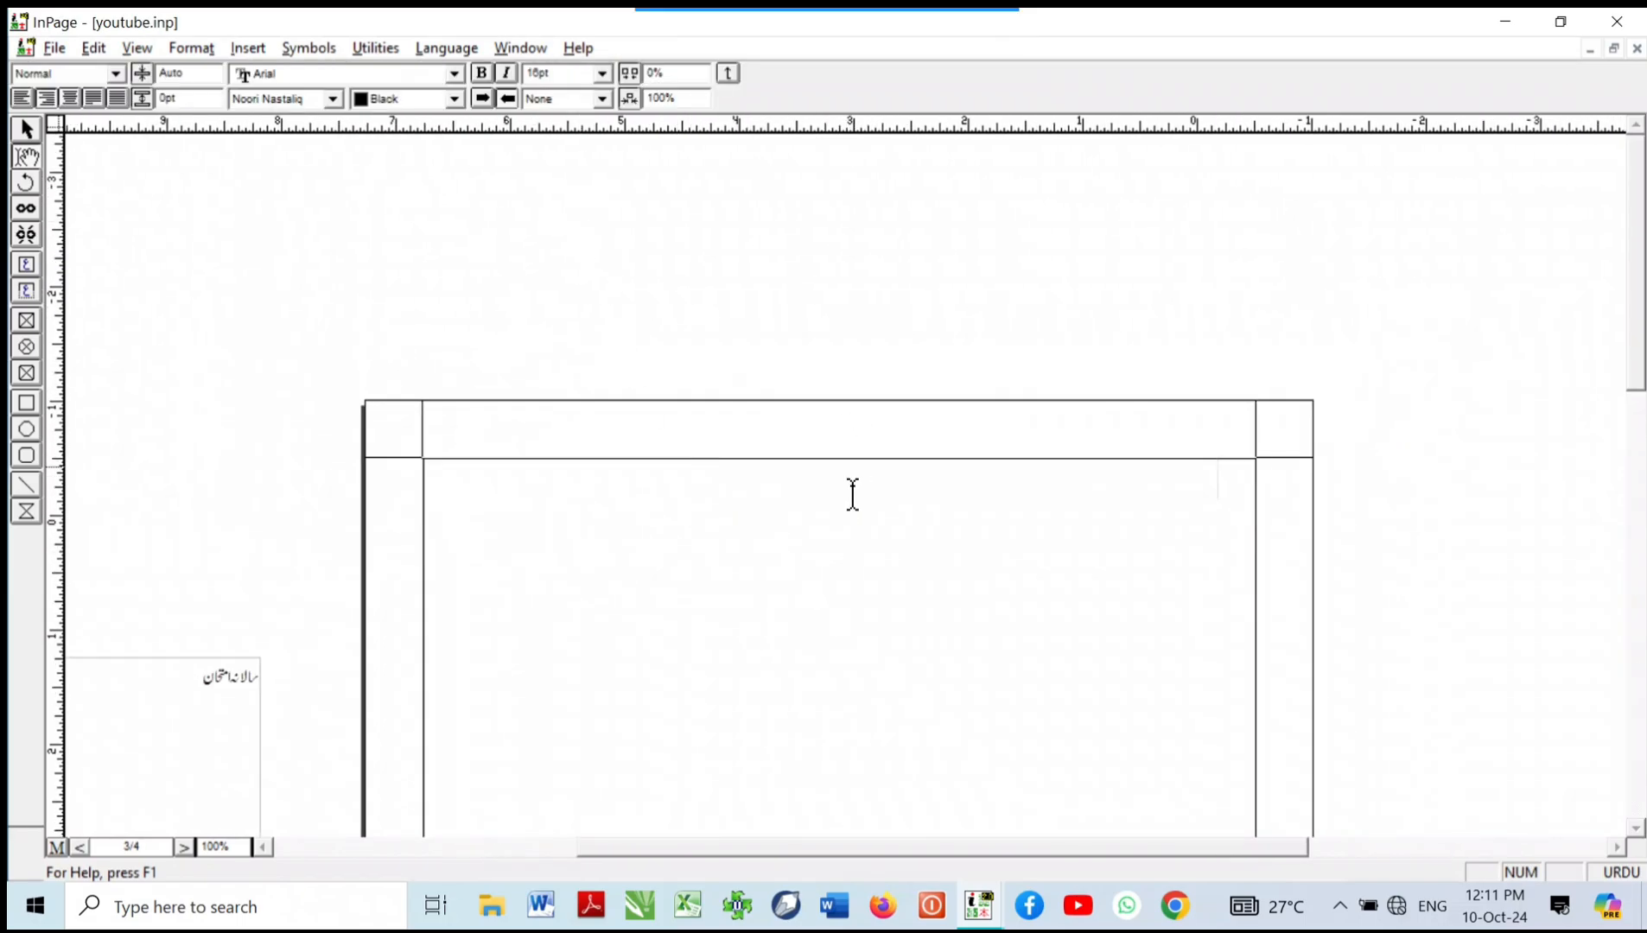
Step: Enter the centered heading "عناوین" at the start of page 3 and enlarge it to 28 pt
key(ctrl+2)
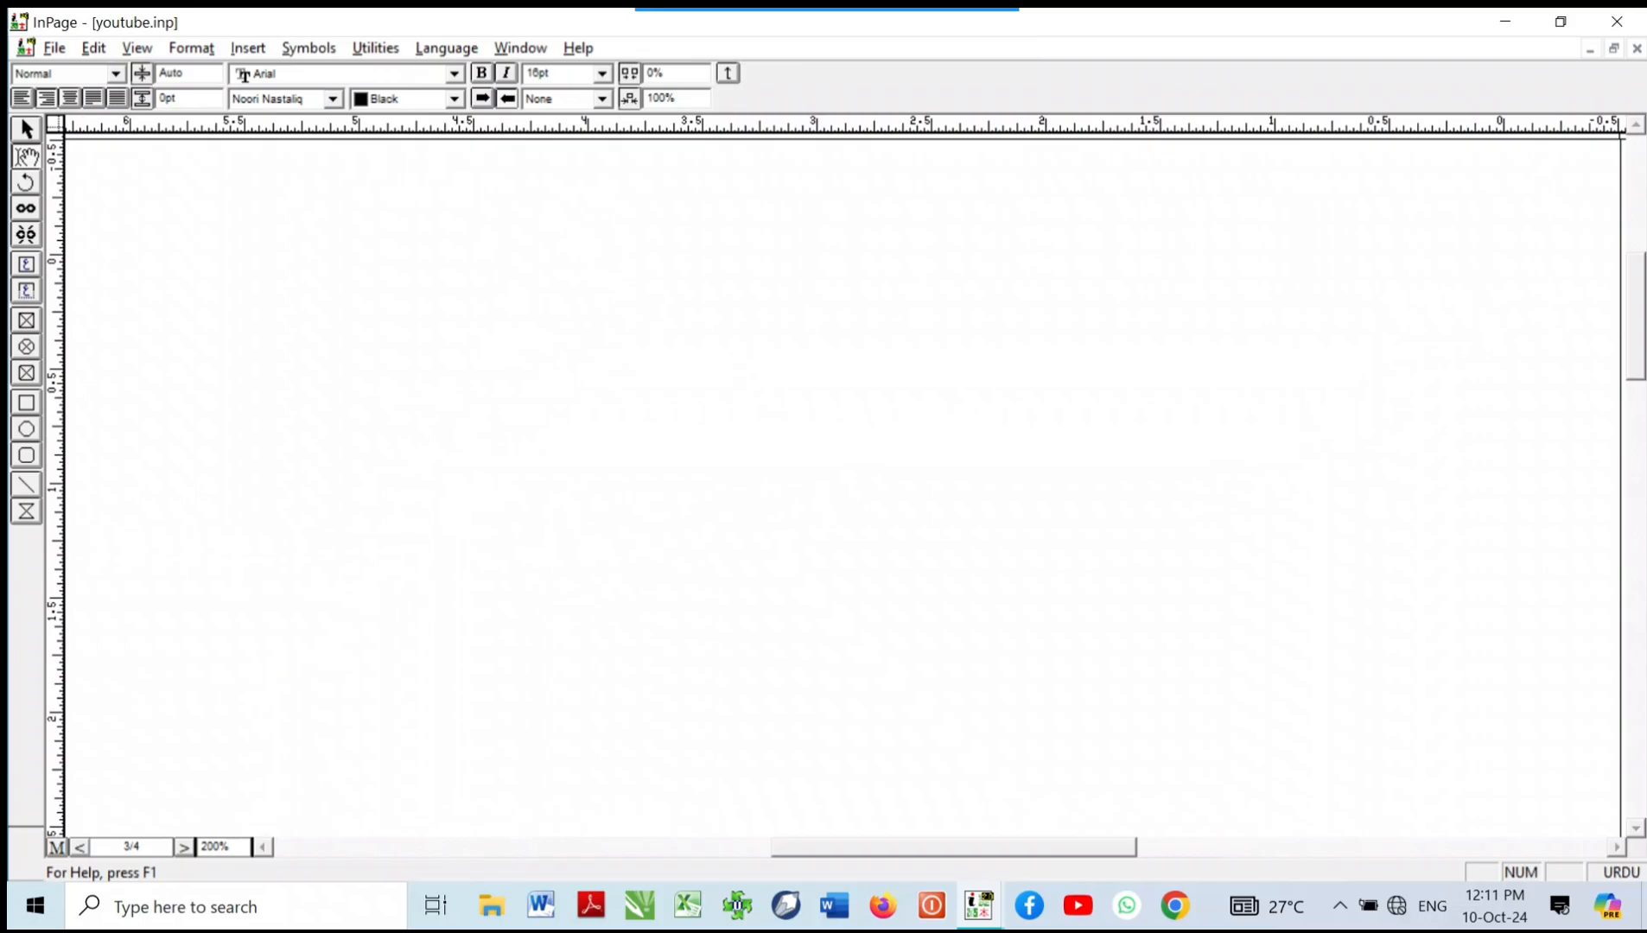
text(عناوین)
key(ctrl+e)
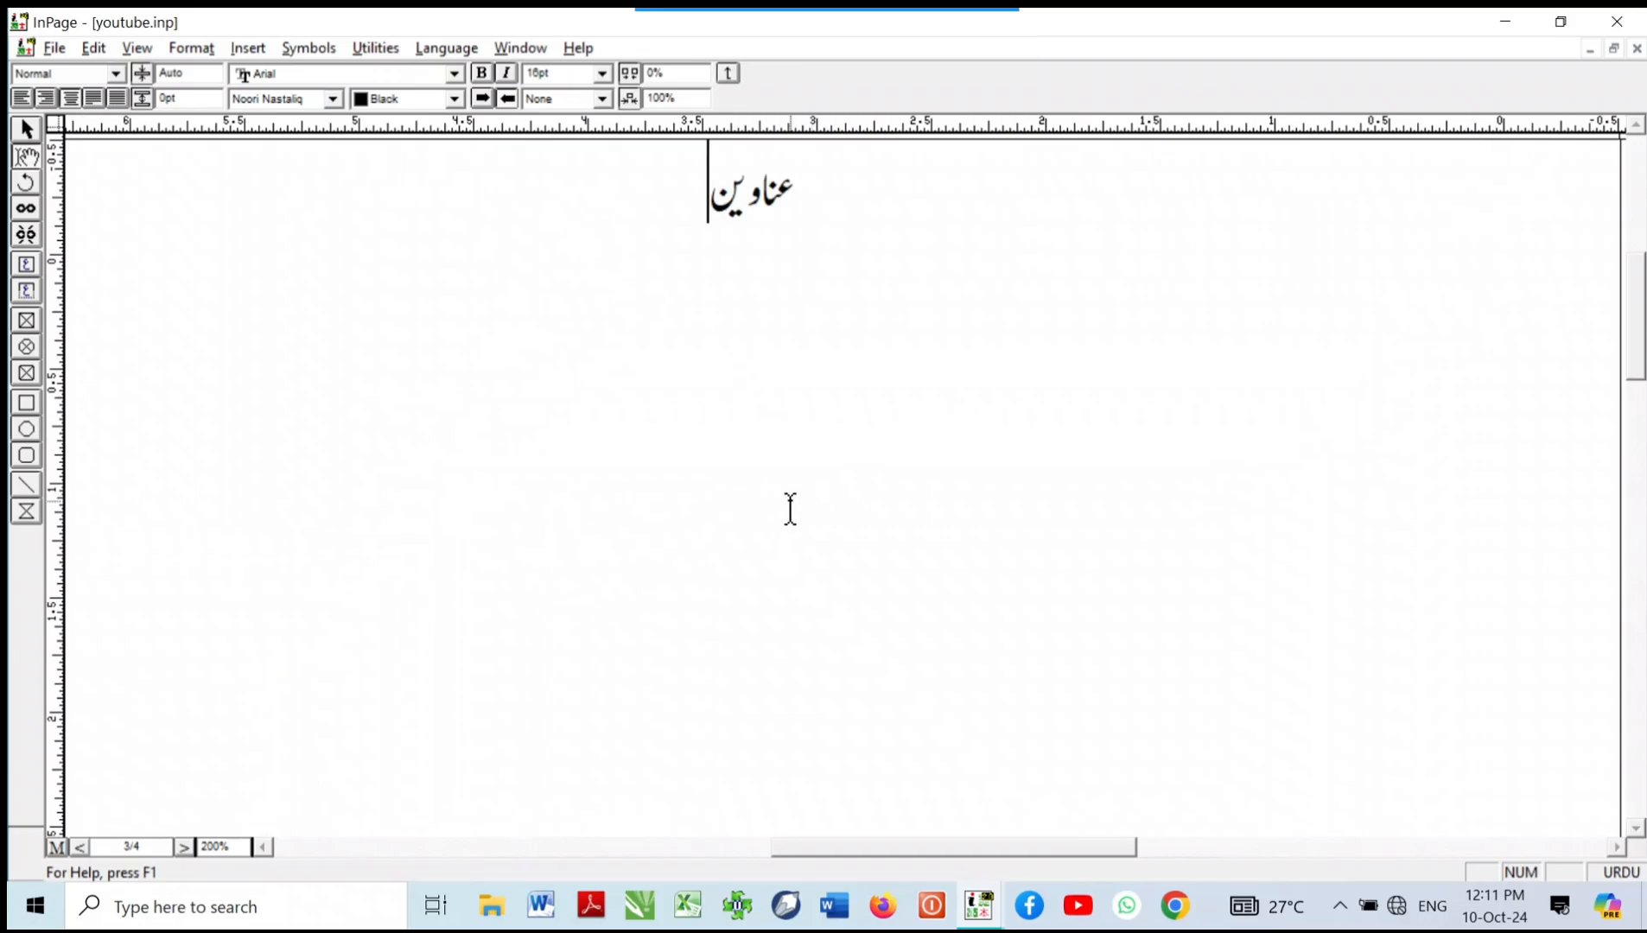
key(ctrl+a)
key(ctrl+])
key(ctrl+])
key(ctrl+])
key(ctrl+])
key(ctrl+])
key(ctrl+])
key(ctrl+])
key(ctrl+])
key(ctrl+])
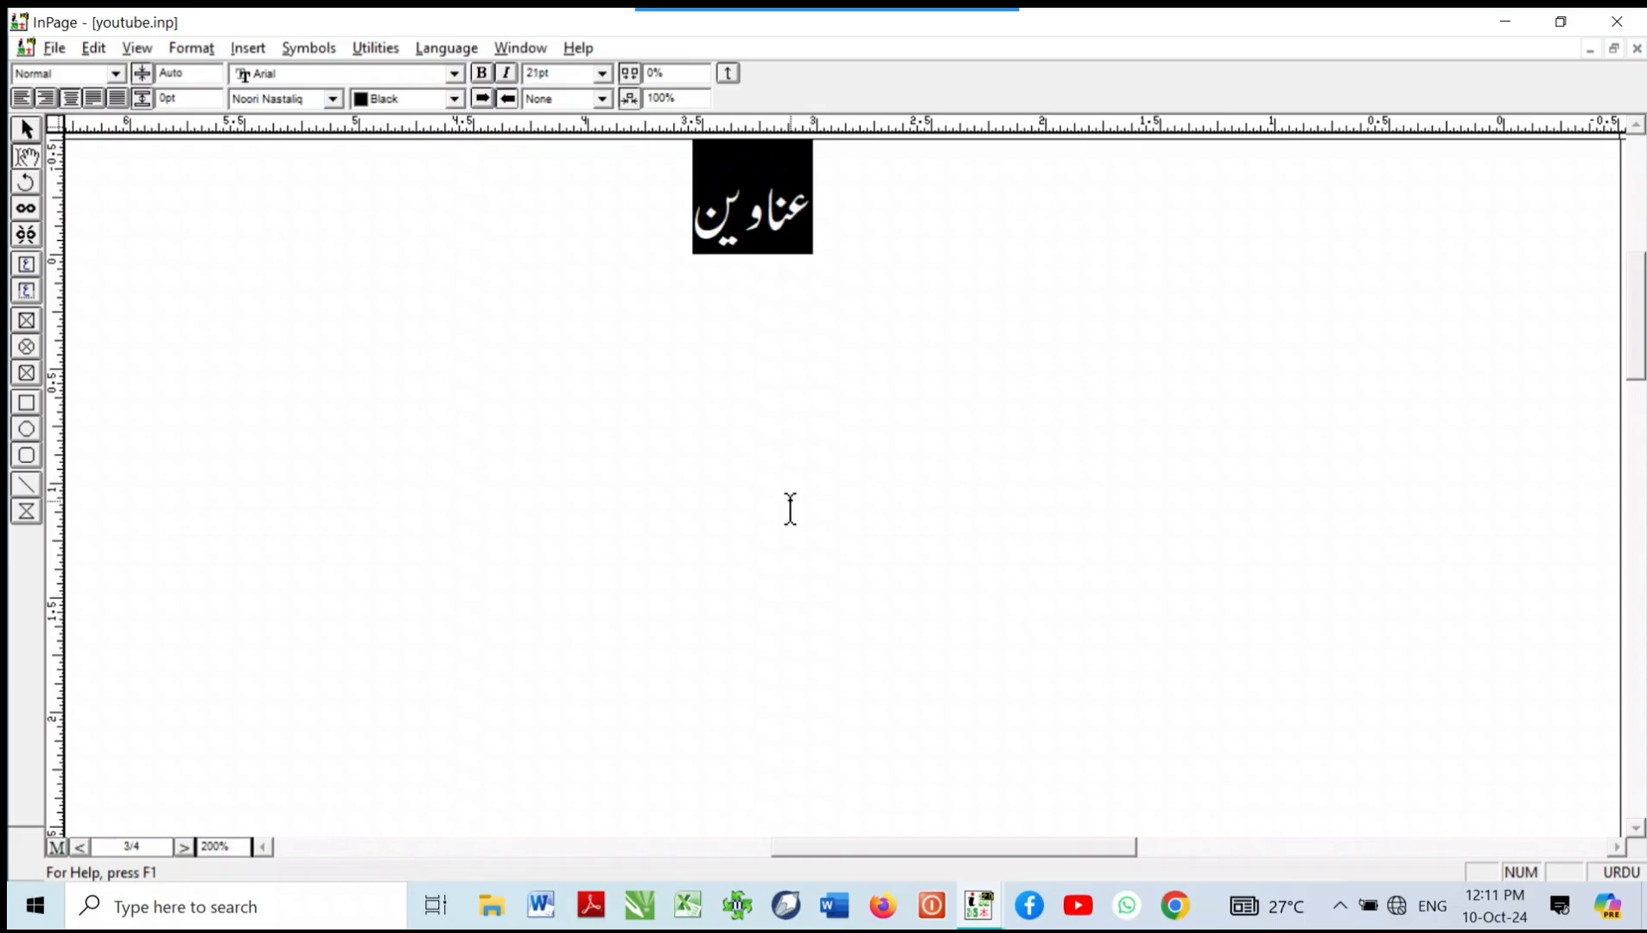
key(ctrl+])
key(ctrl+])
key(ctrl+])
key(Left)
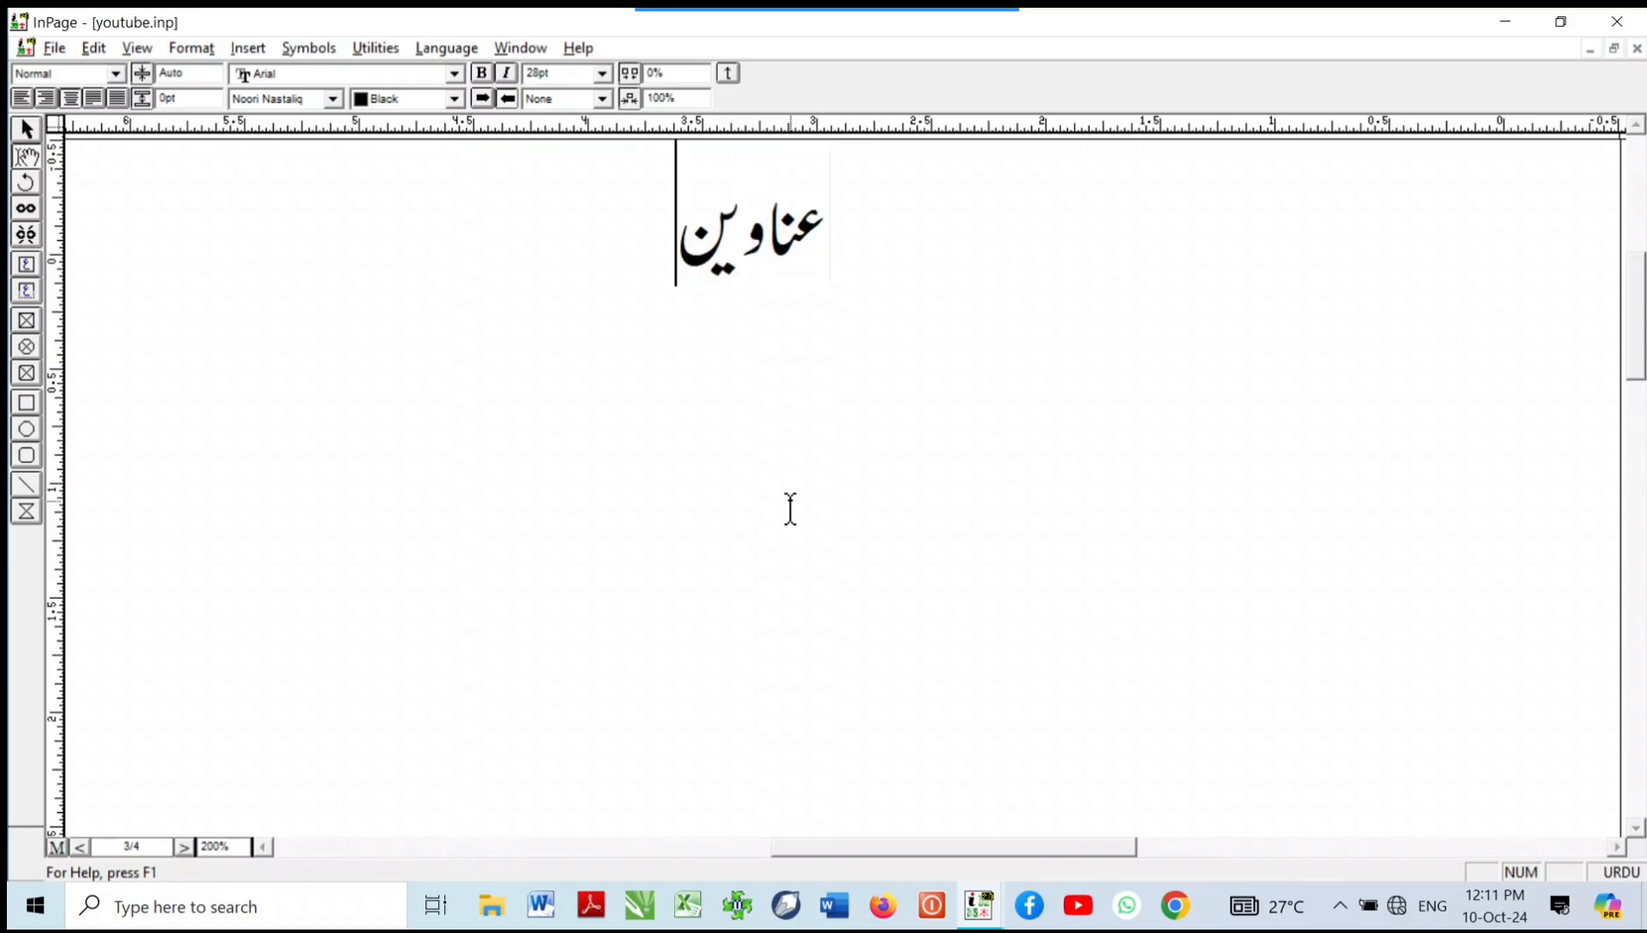
Step: Start a justified paragraph below the heading, leave one blank line, and set the font size to 16 pt
text(۔)
key(Return)
key(BackSpace)
key(BackSpace)
key(Return)
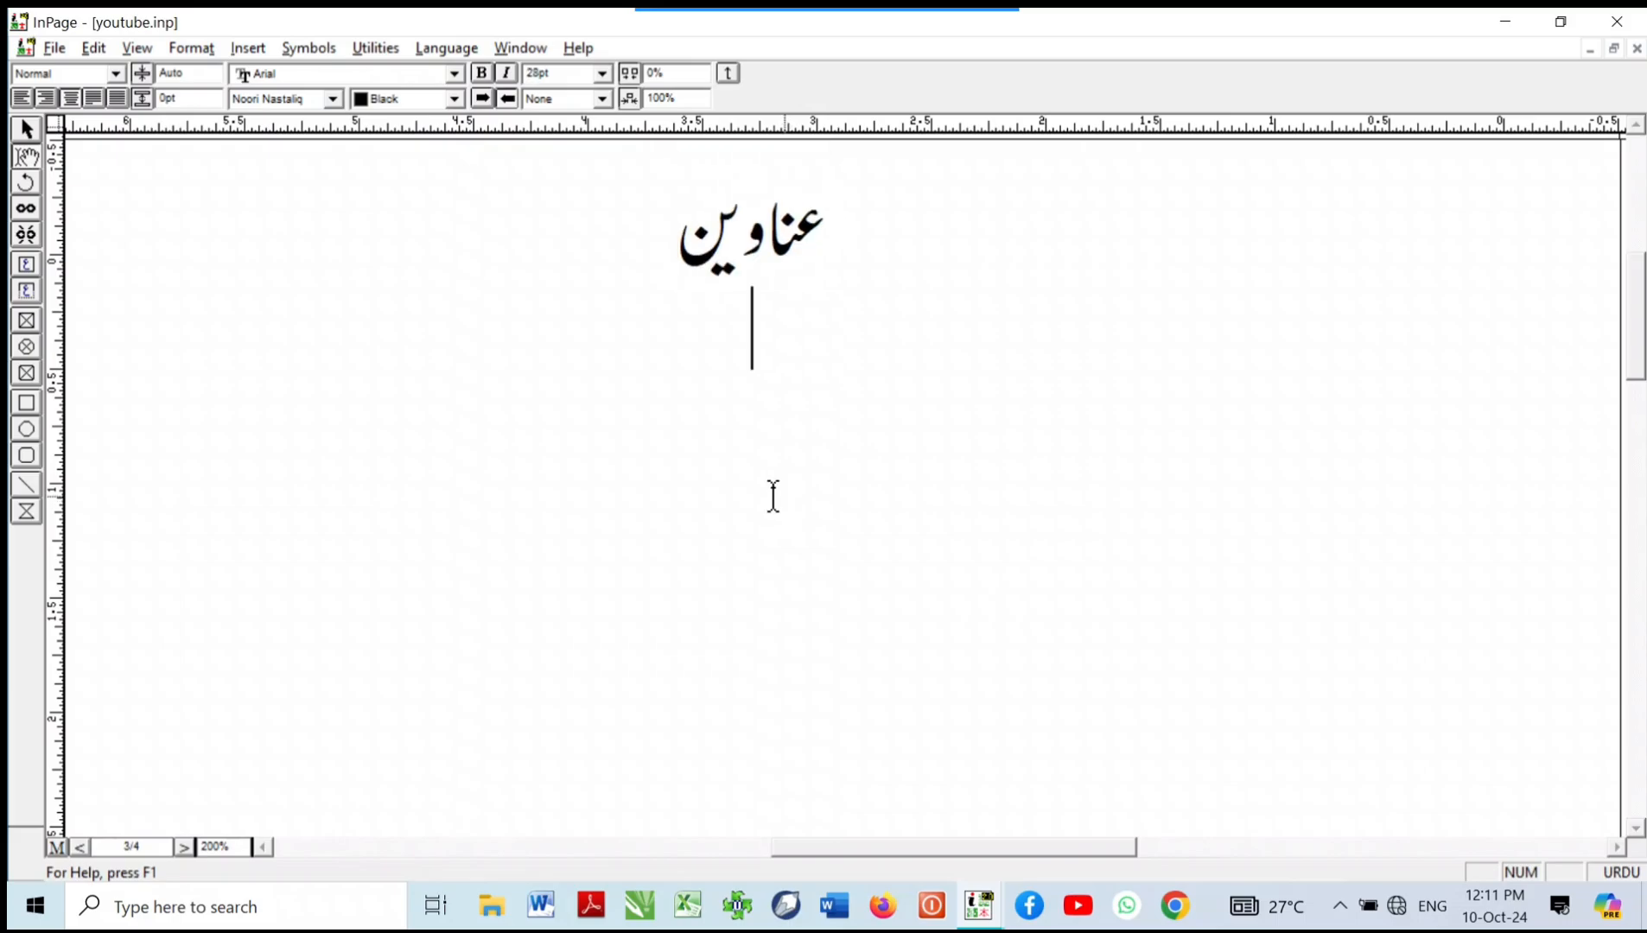
click(95, 99)
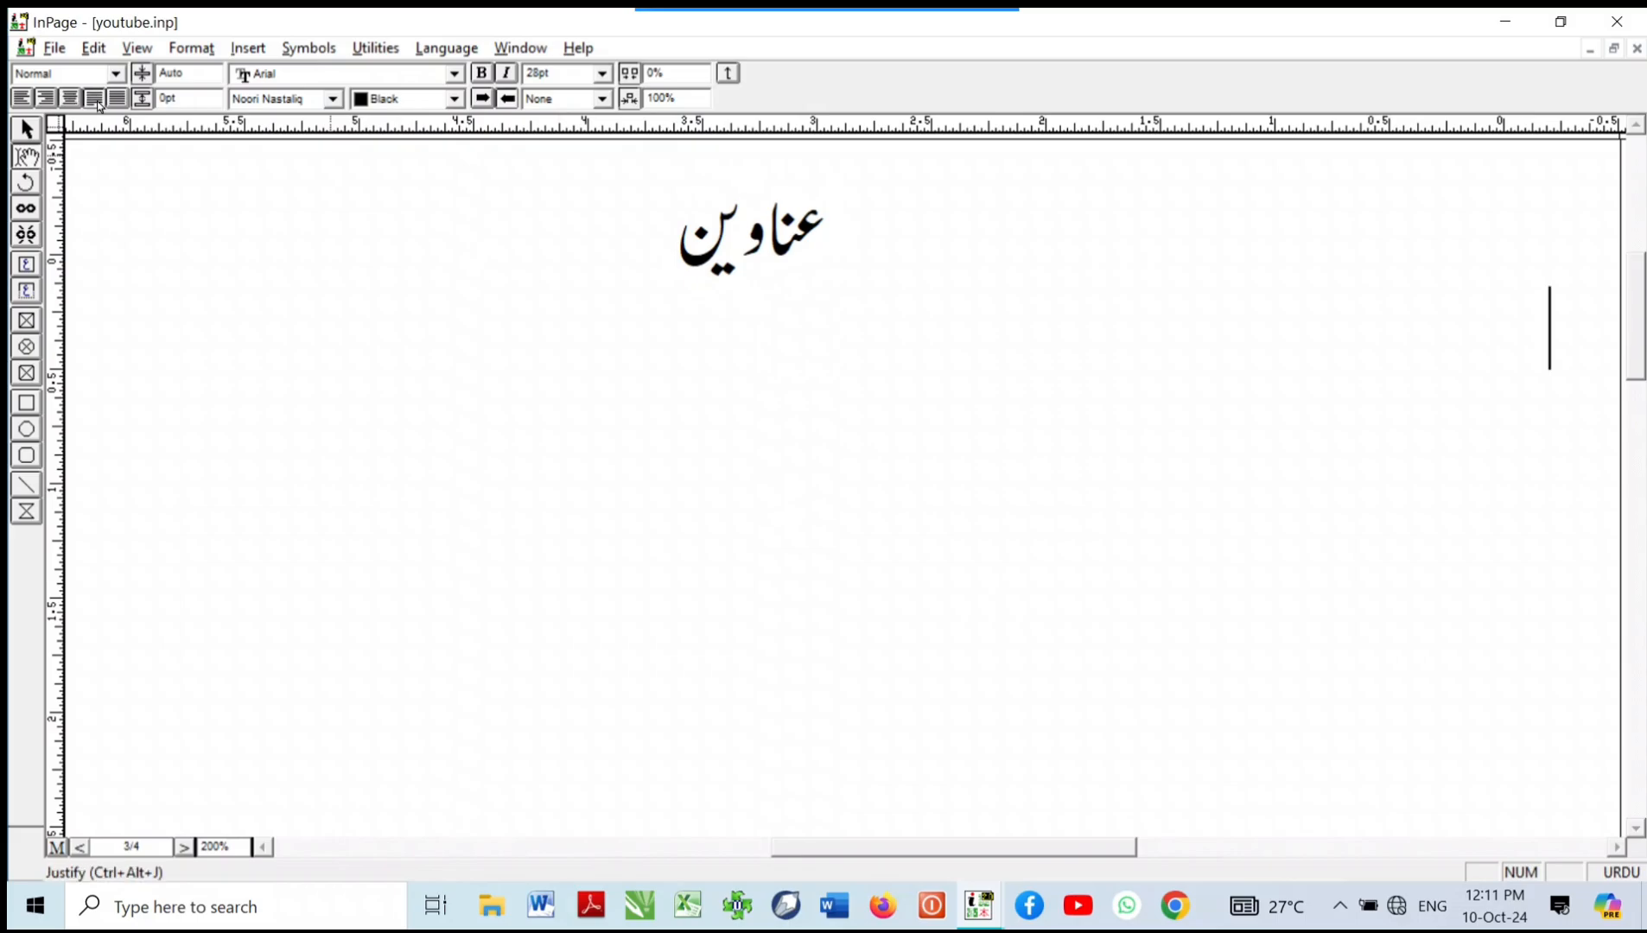
click(529, 74)
text(1)
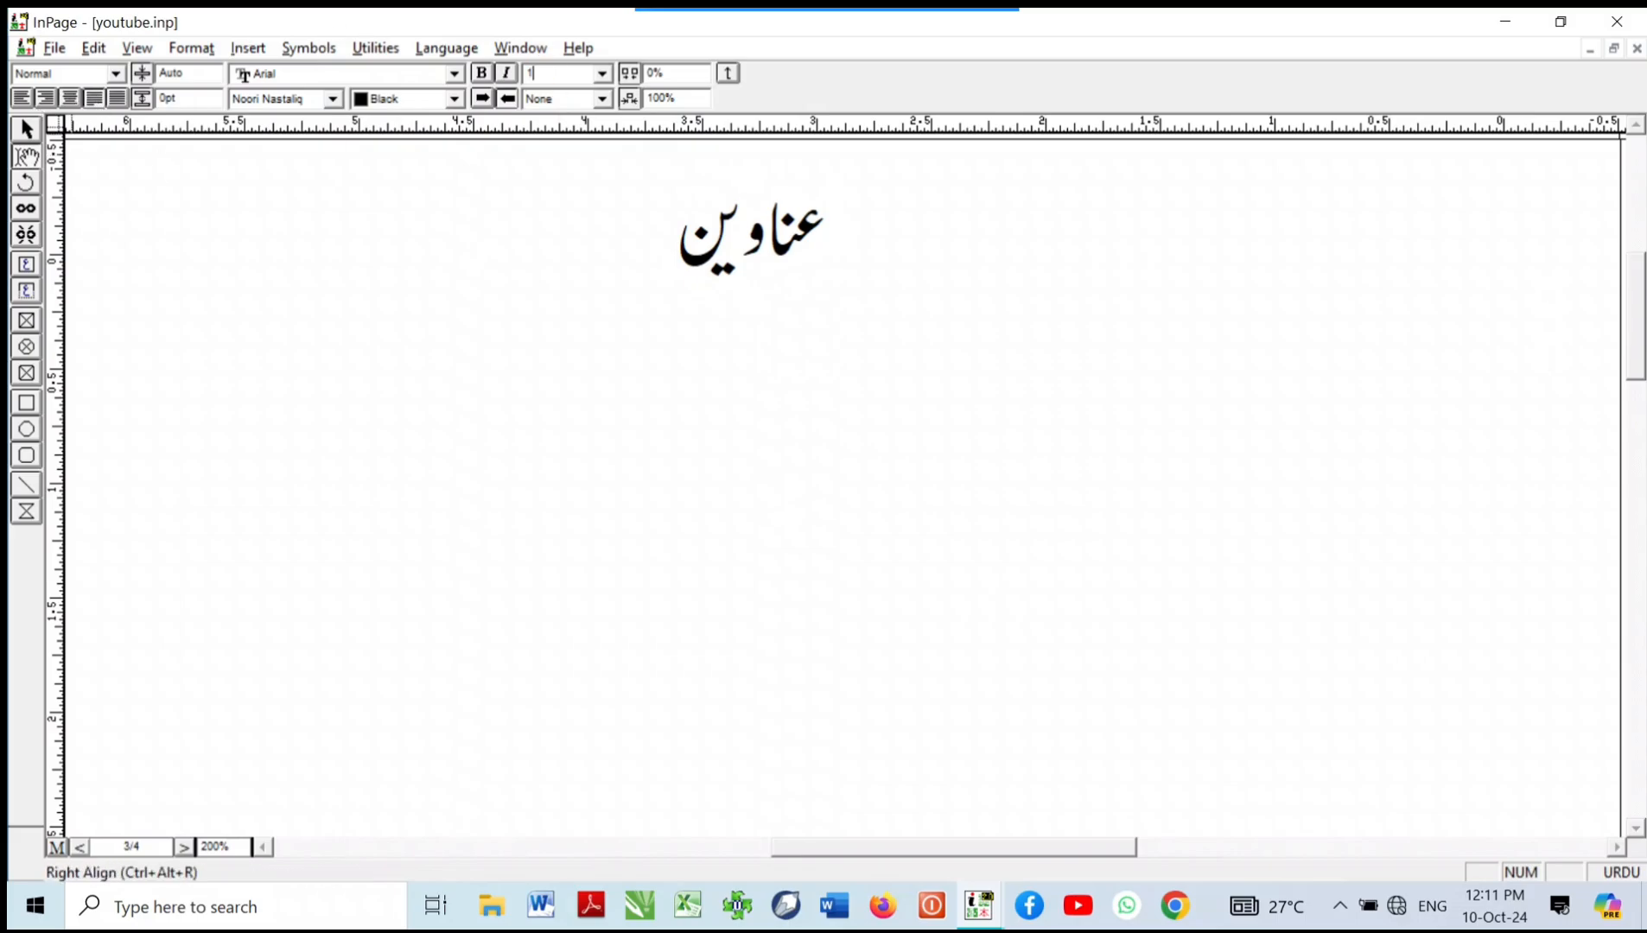
text(6)
key(Return)
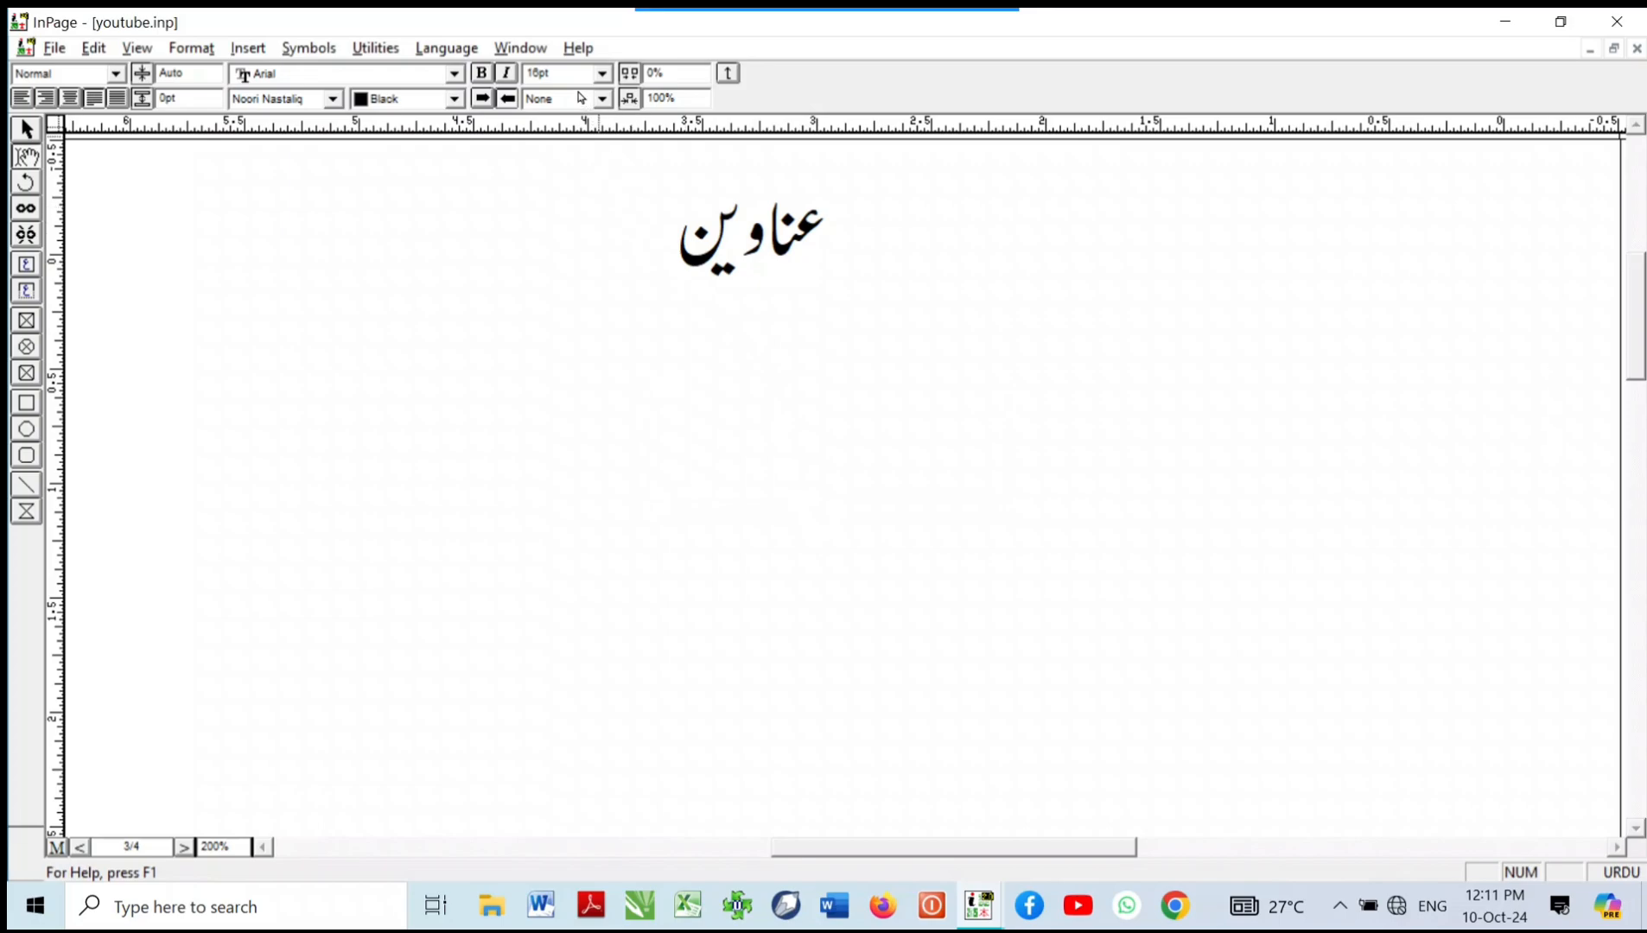
click(554, 72)
text(18)
key(Return)
Step: Place three tab stops on the empty paragraph, the second at about 2.18 in and the third at about 5.96 in, and close the tab settings
click(728, 72)
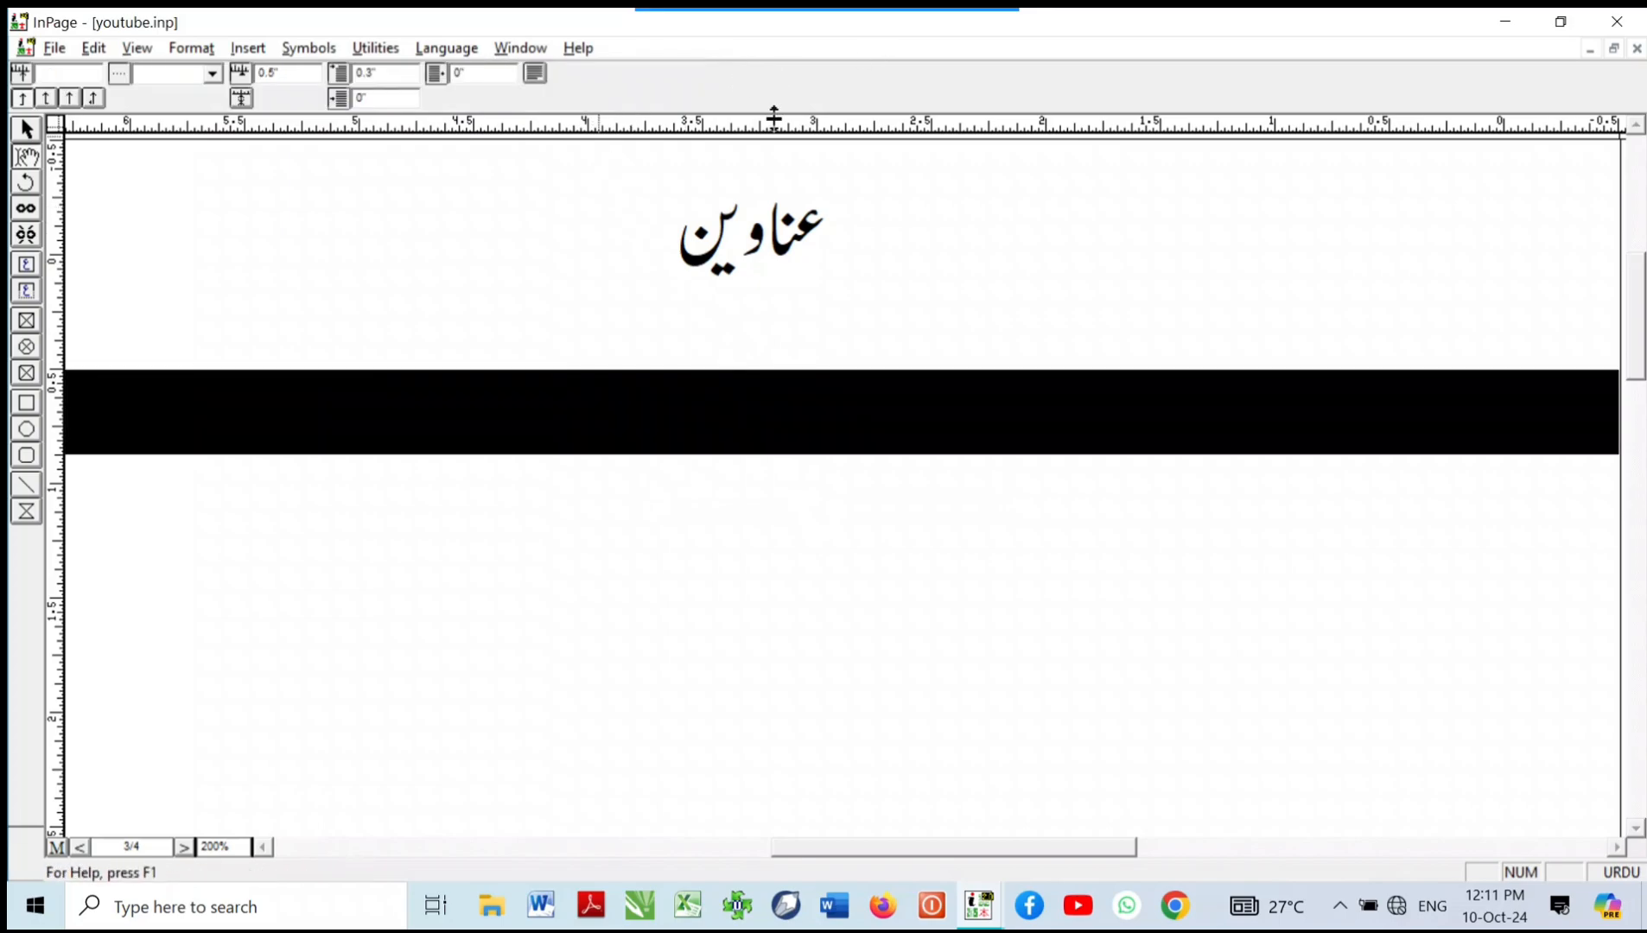
drag(1158, 503, 1152, 476)
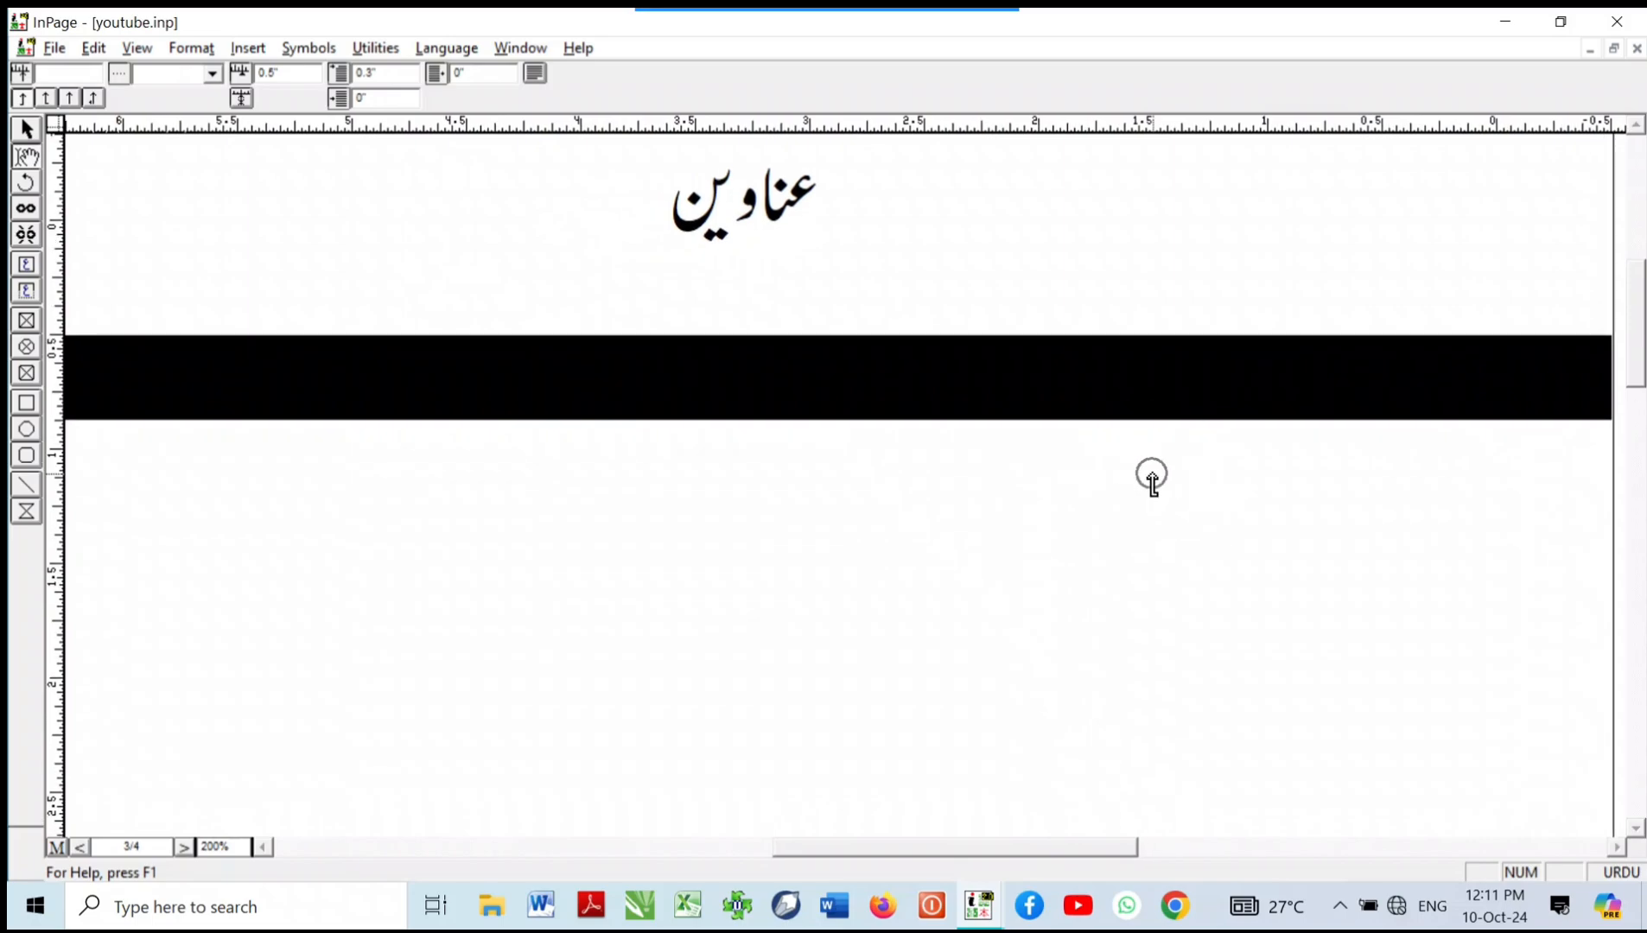
right_click(1125, 456)
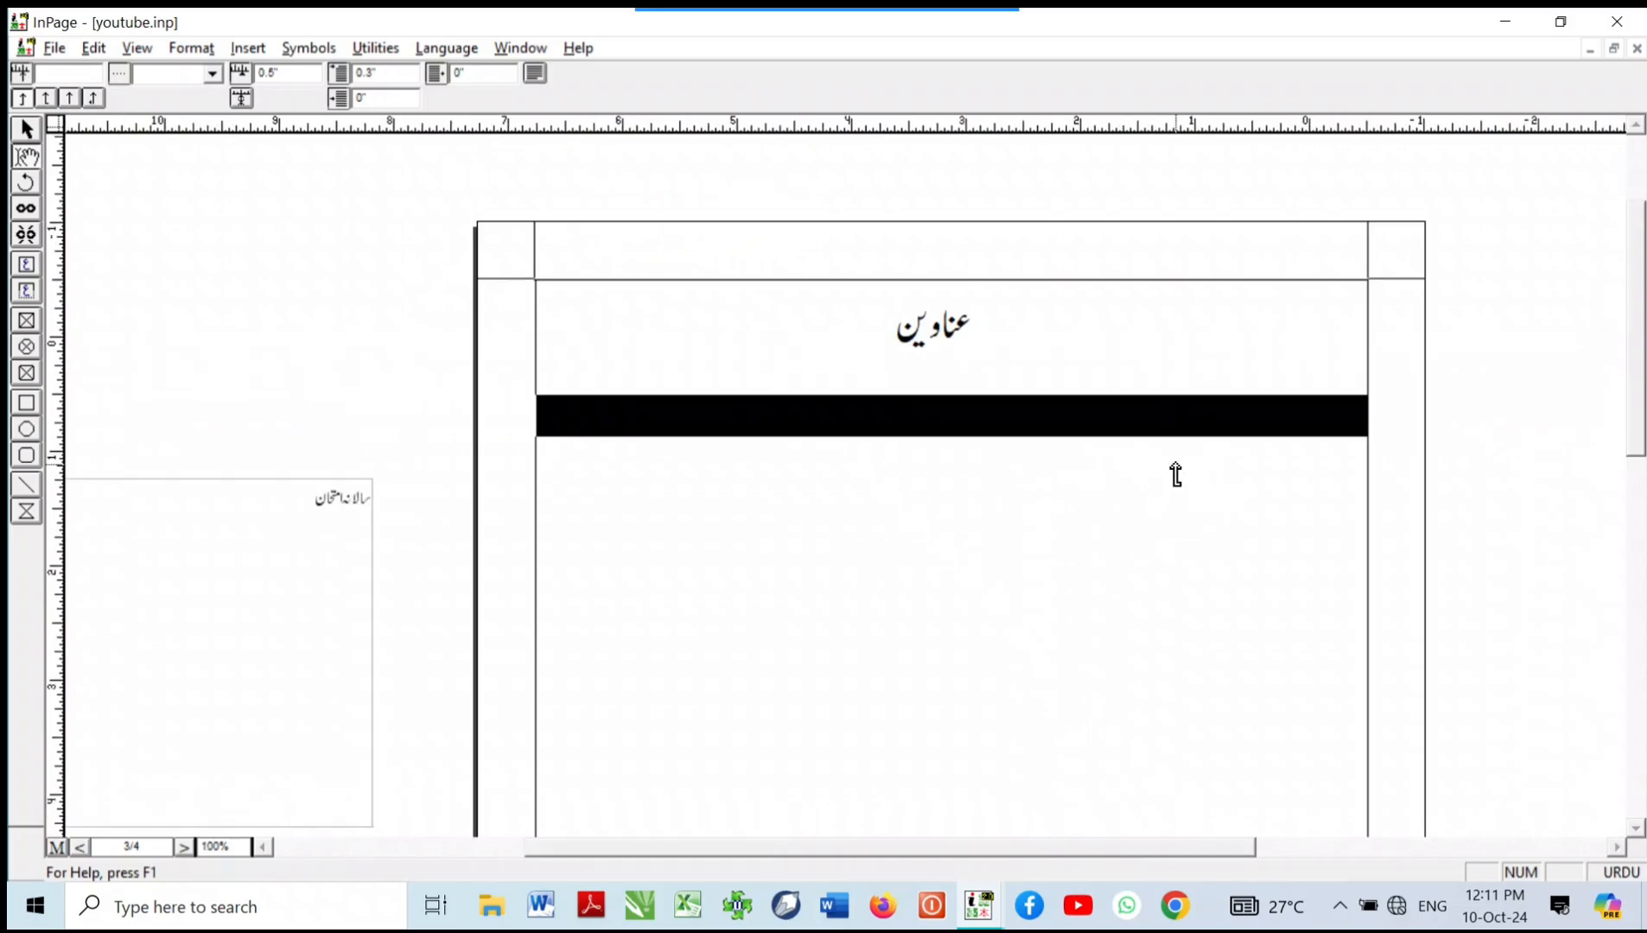
click(1254, 413)
click(1118, 412)
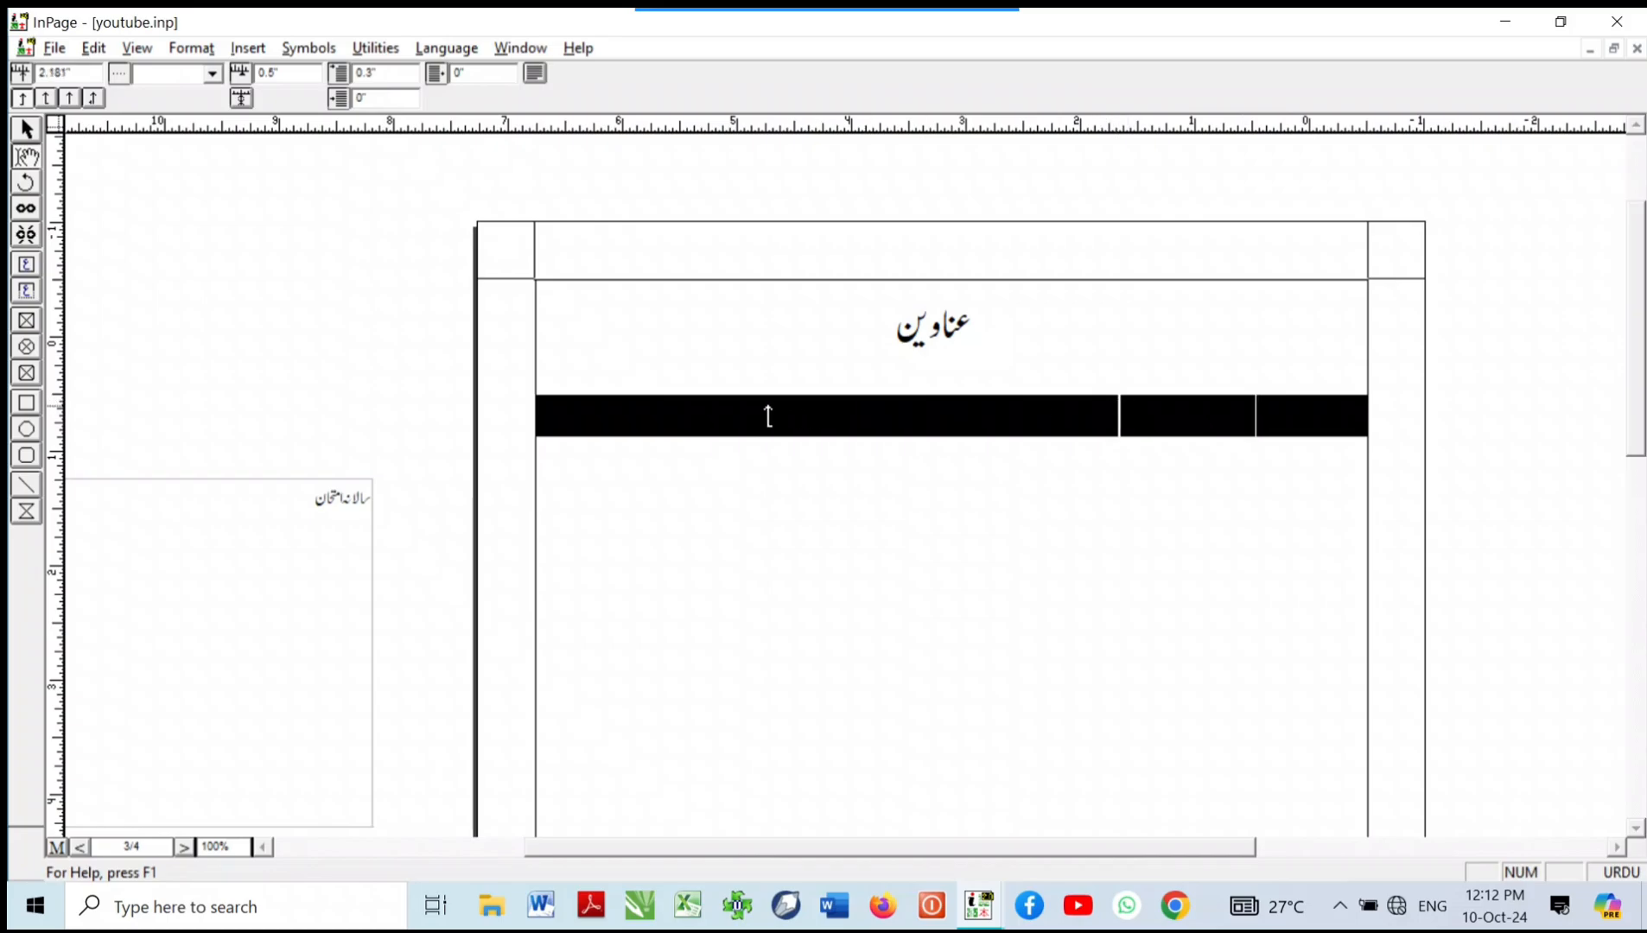
click(687, 412)
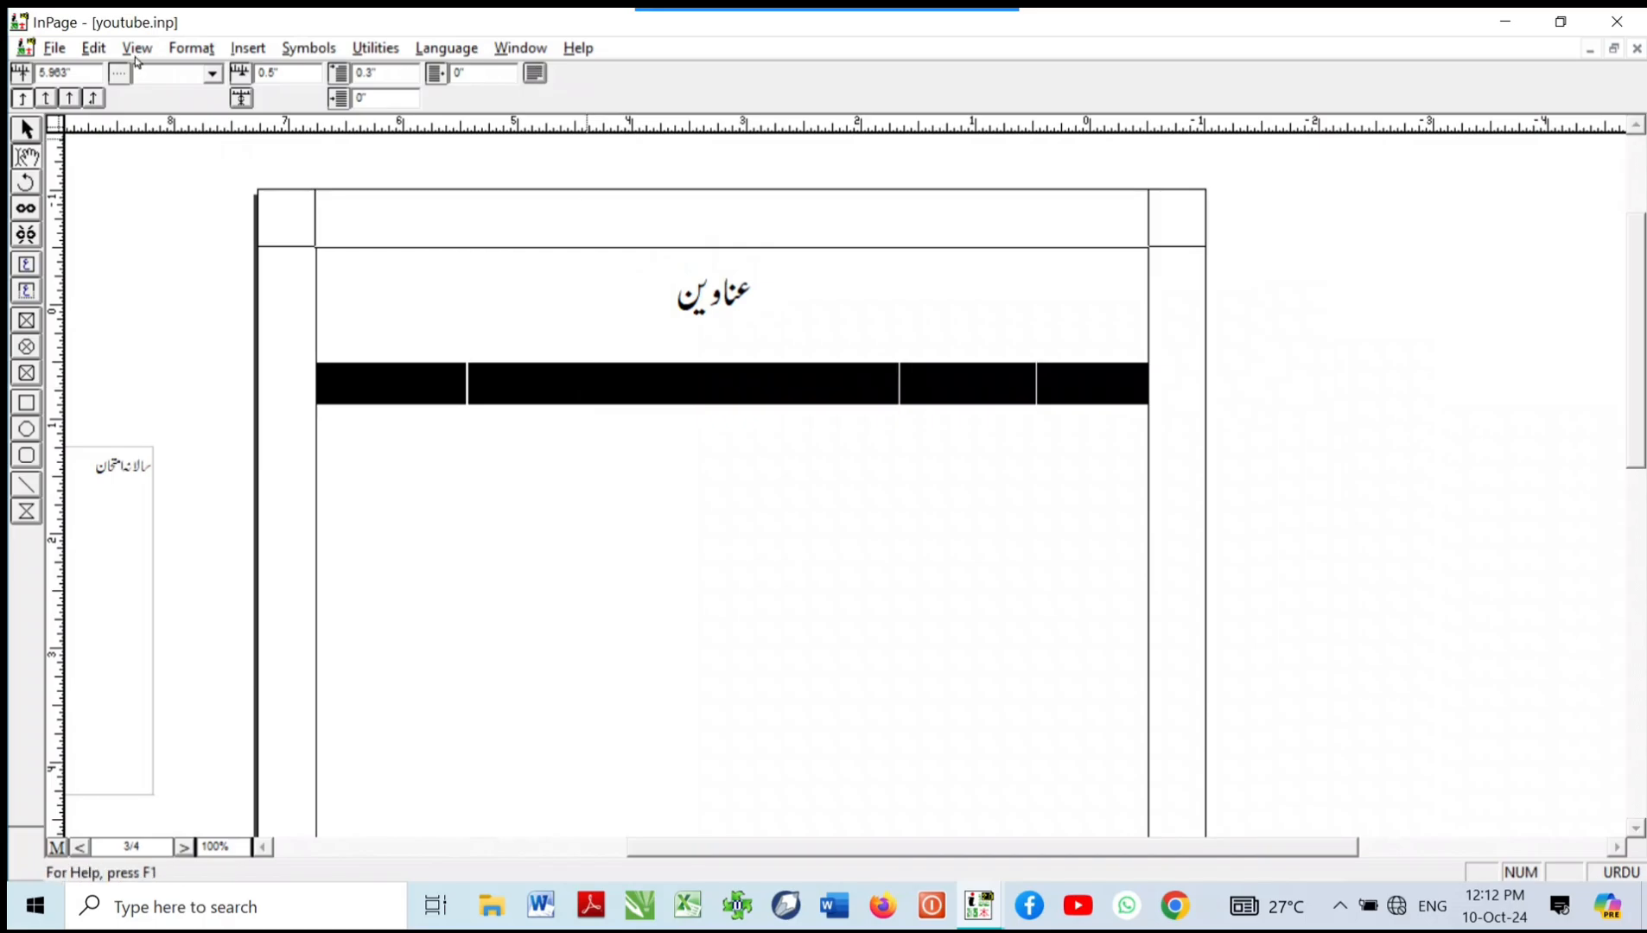
click(190, 48)
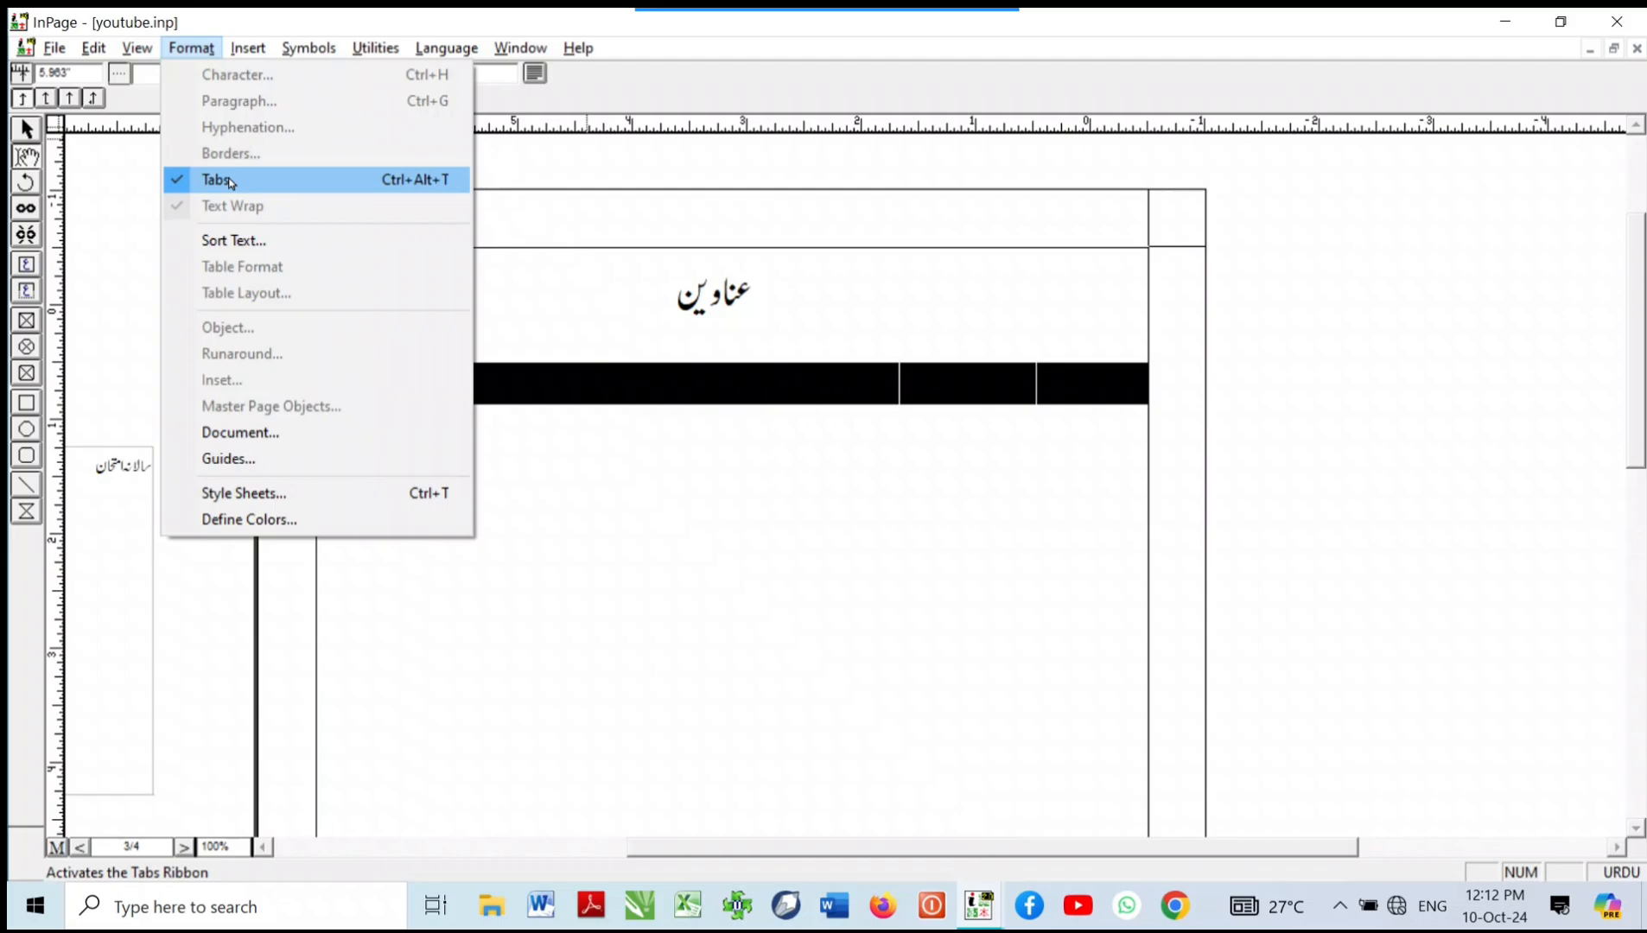
click(230, 181)
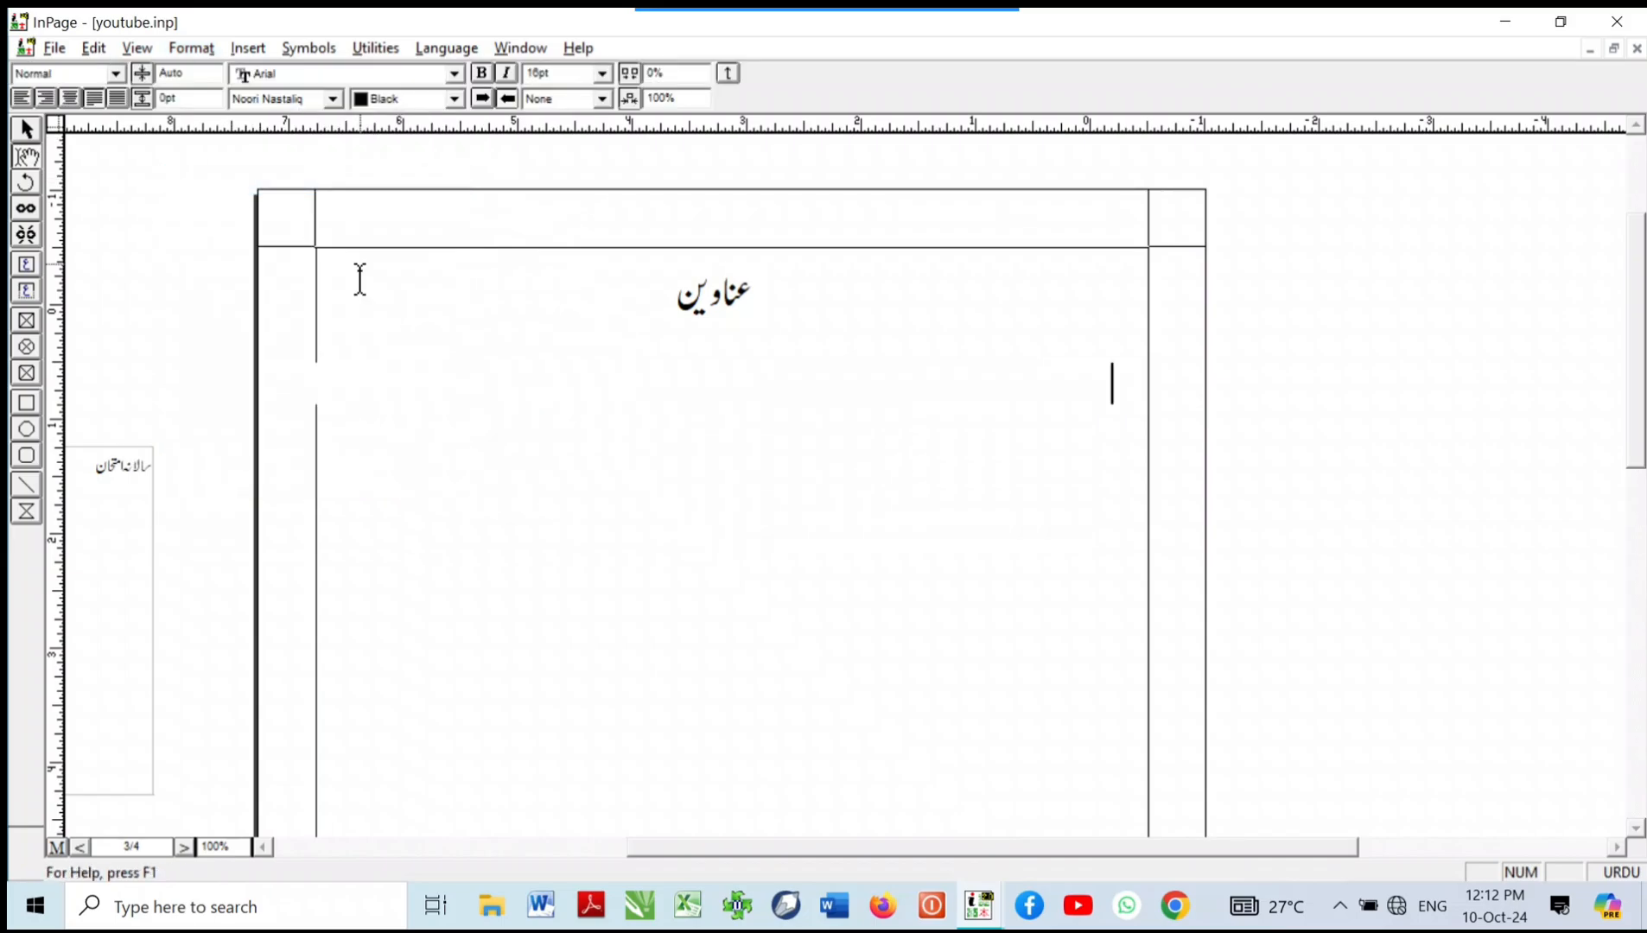
Step: Enter the column heading "شمار نمبر" at the first tab stop and "عنوان" at the second
key(Tab)
key(ctrl+2)
text(شم)
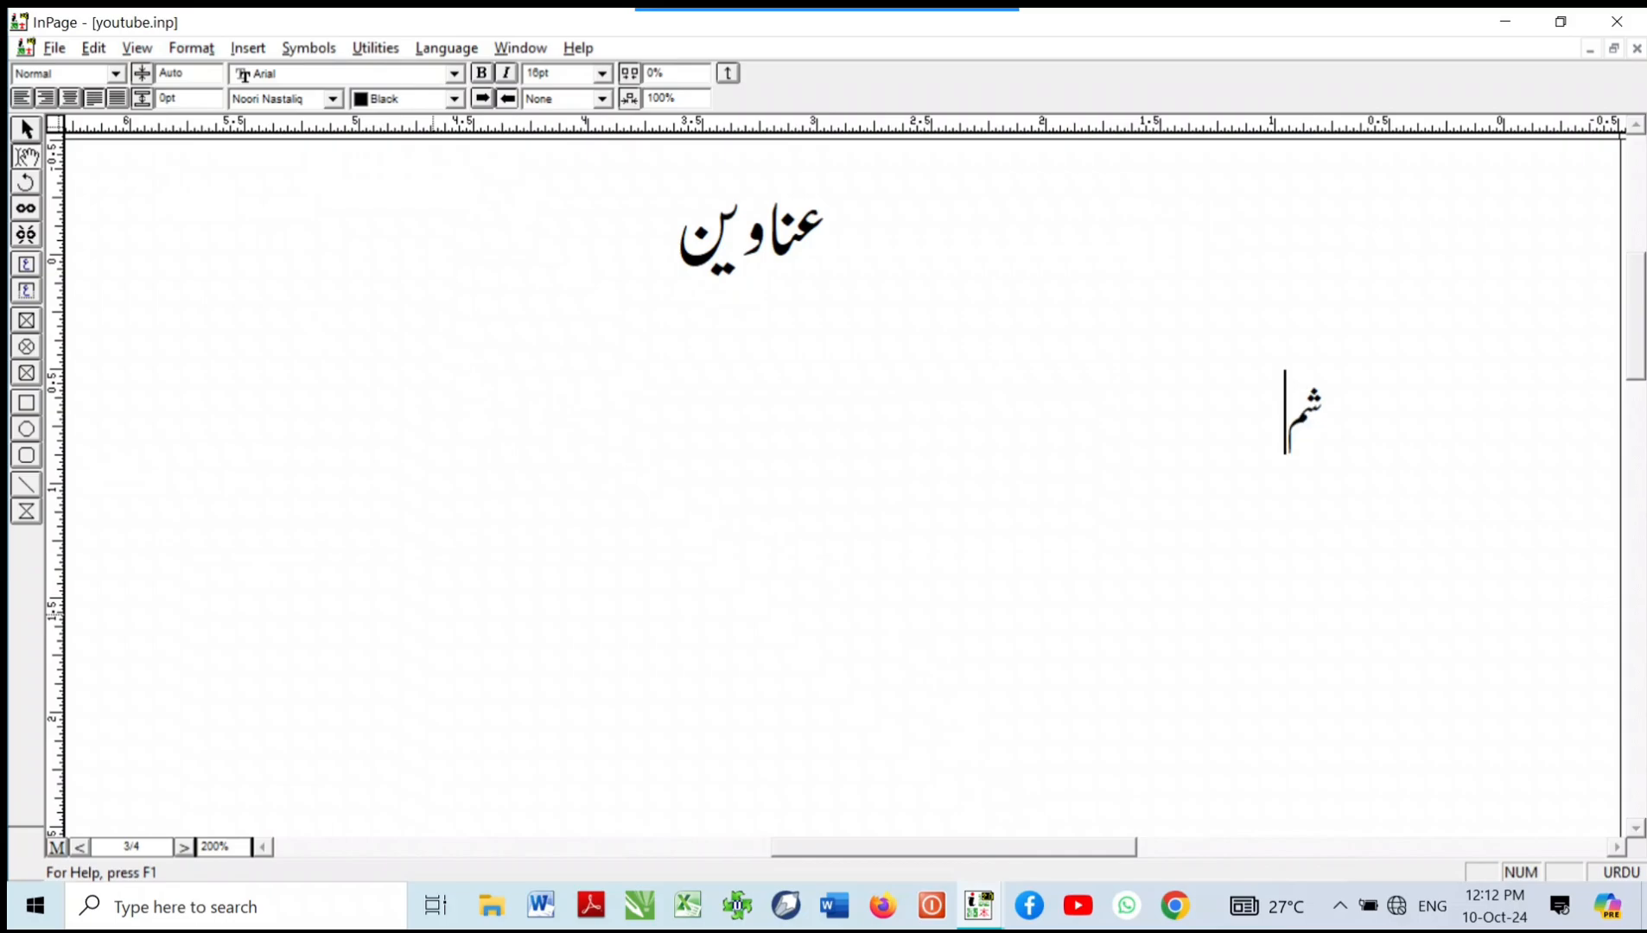
text(ار نمبر)
key(Tab)
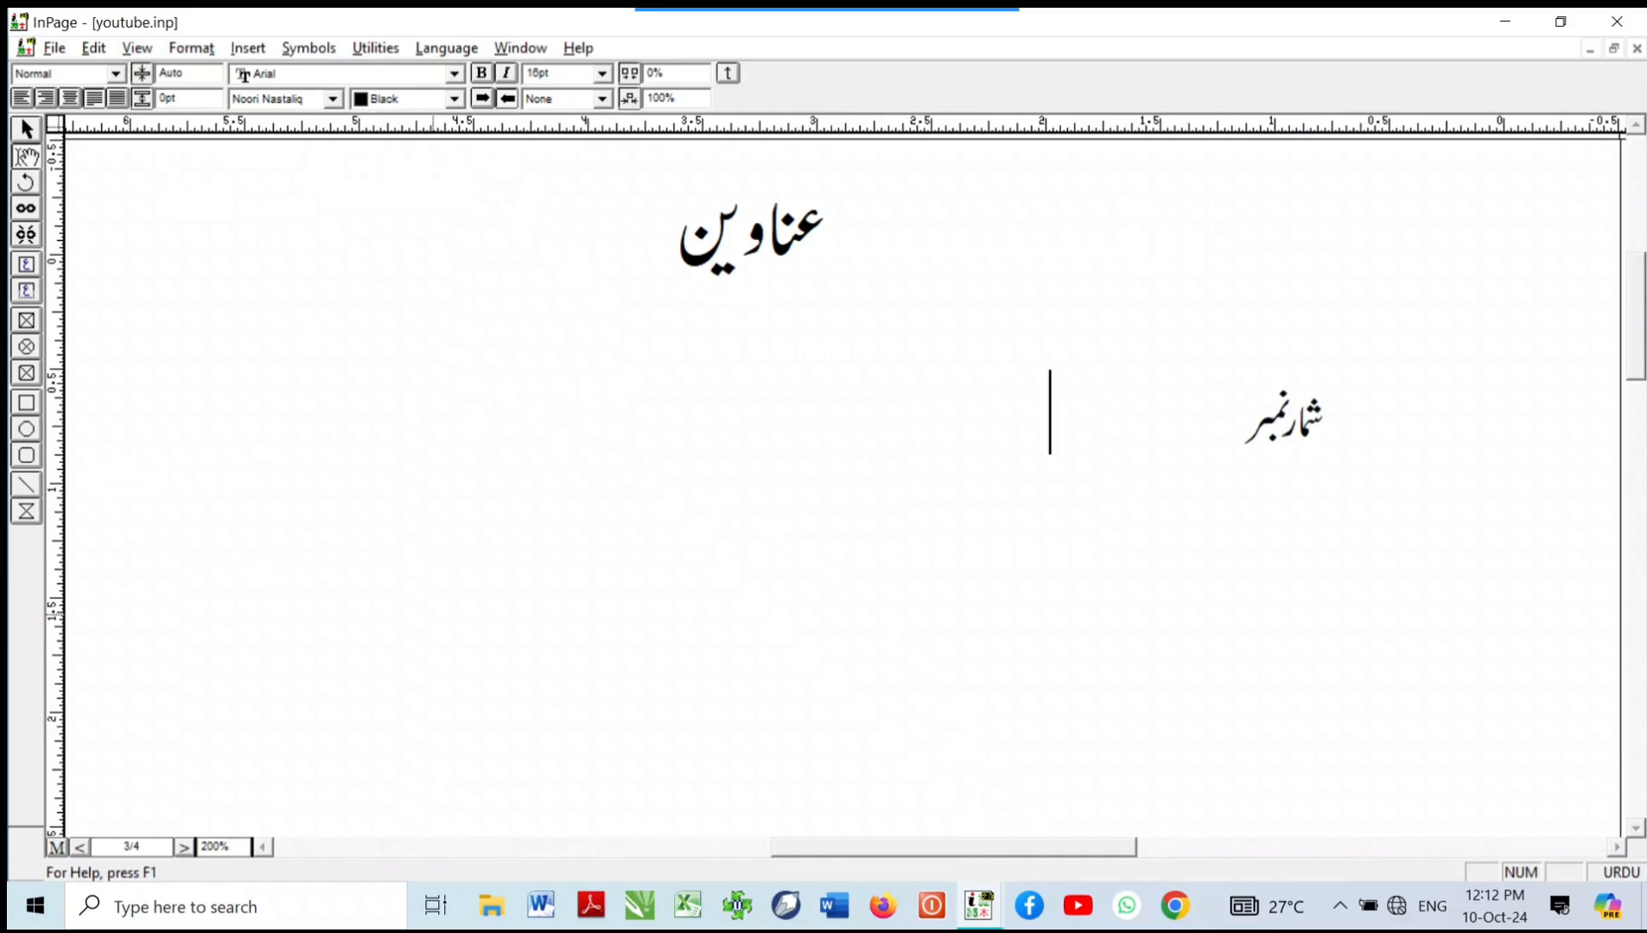
text(عن)
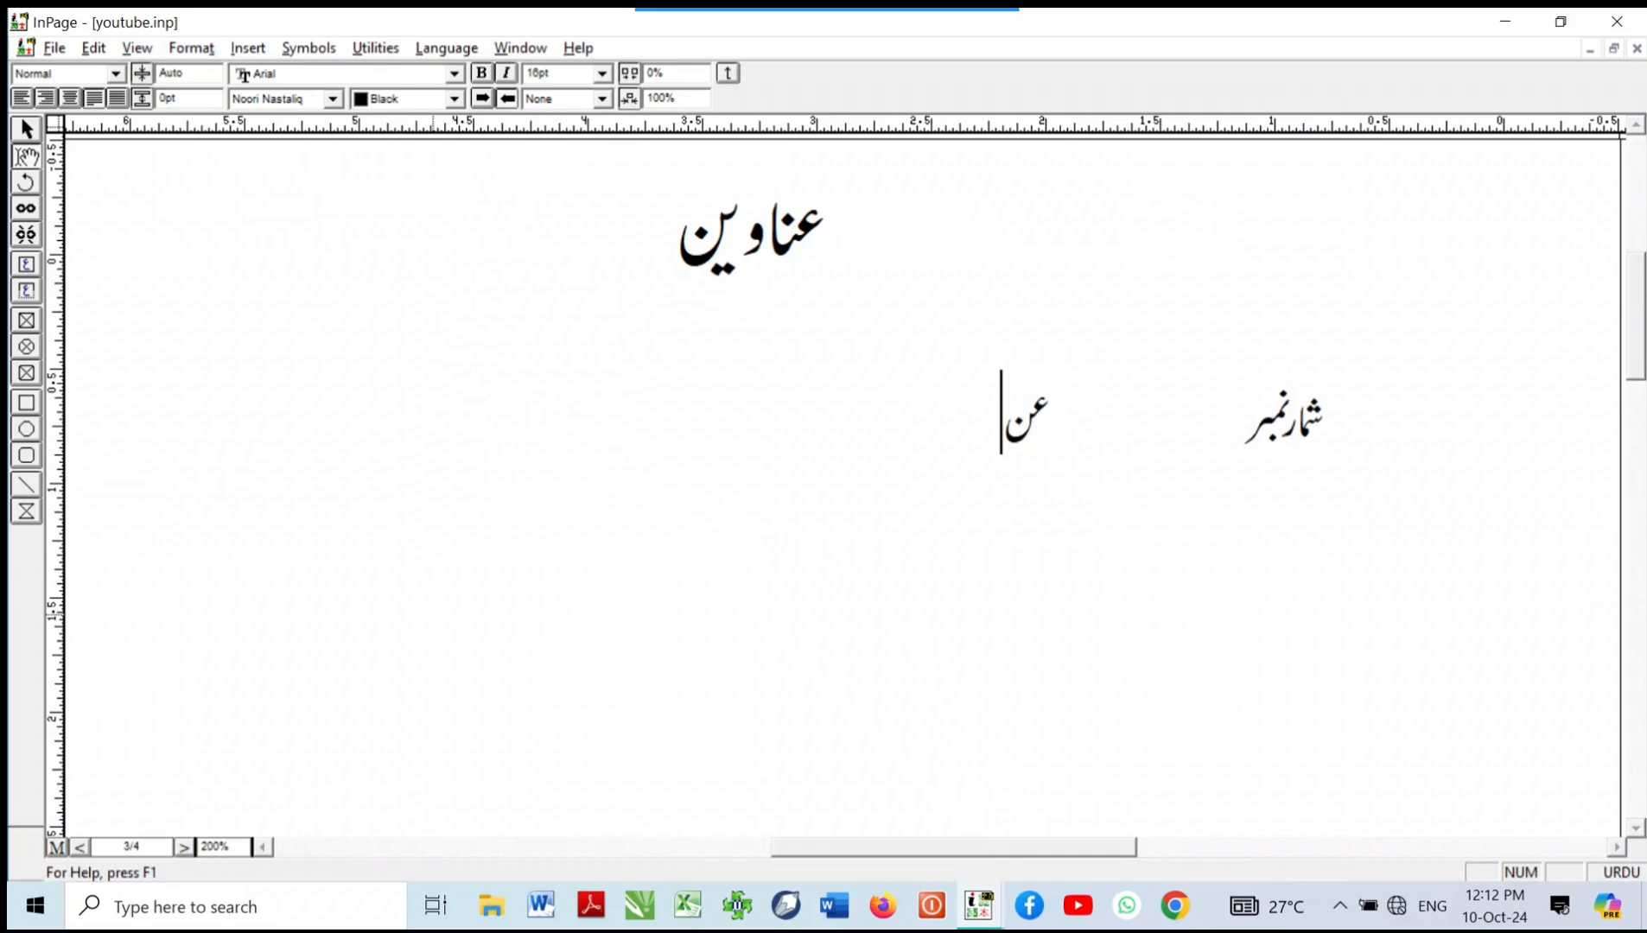
text(وان)
key(Caps_Lock)
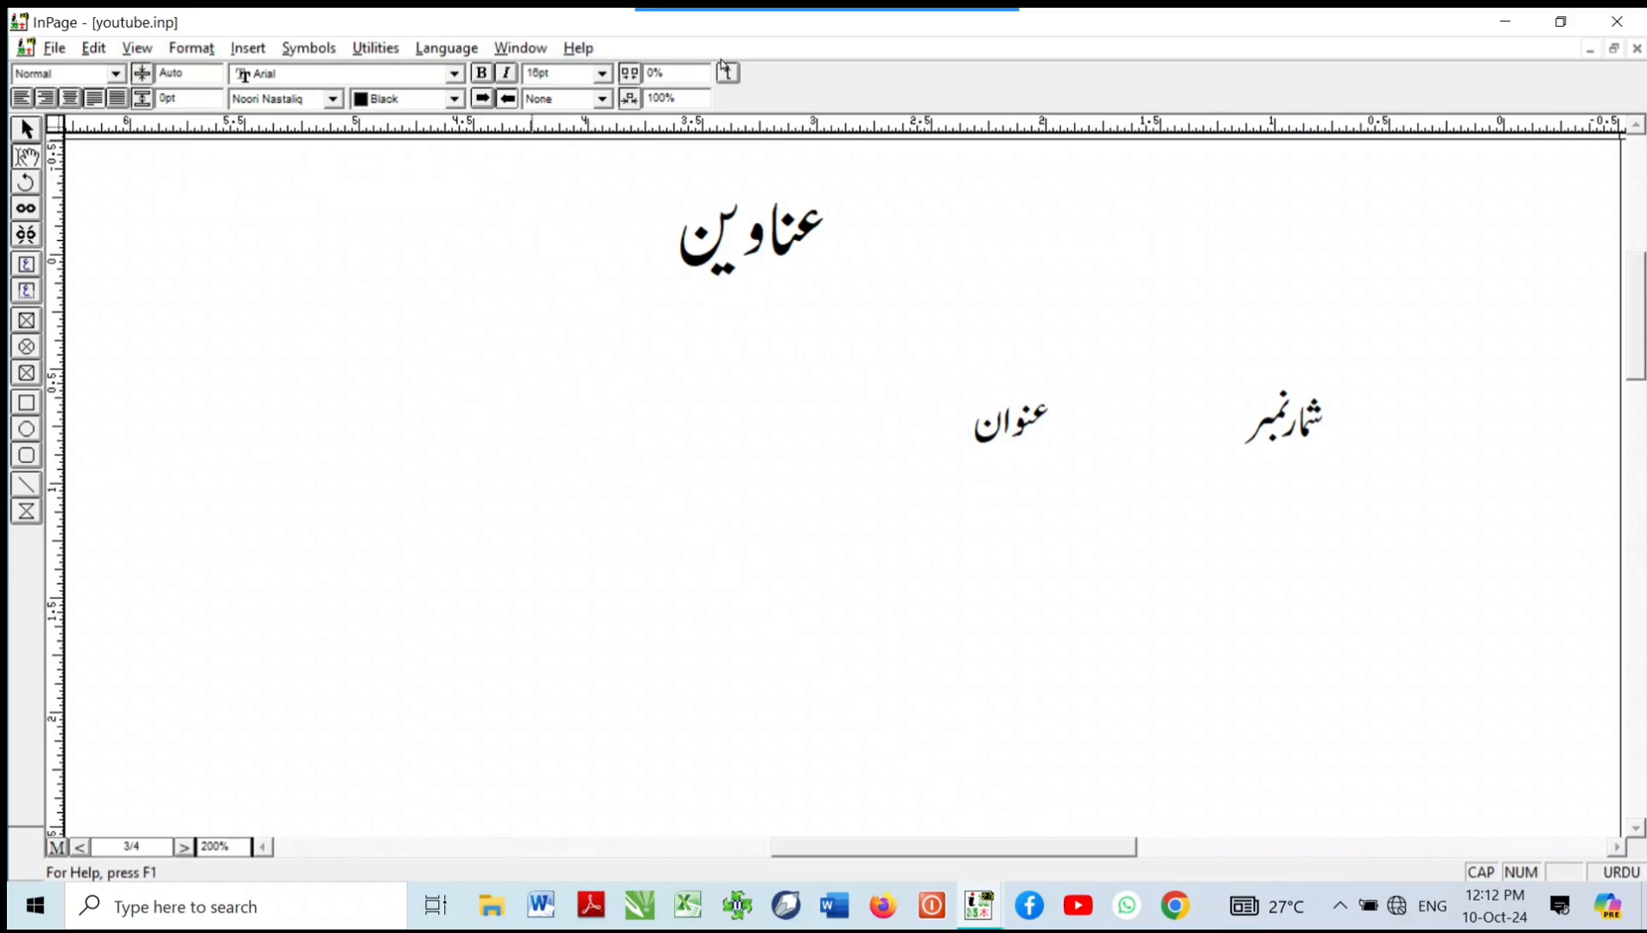
Step: Give the third tab stop of the column heading line a dotted leader and close the tab settings
click(191, 47)
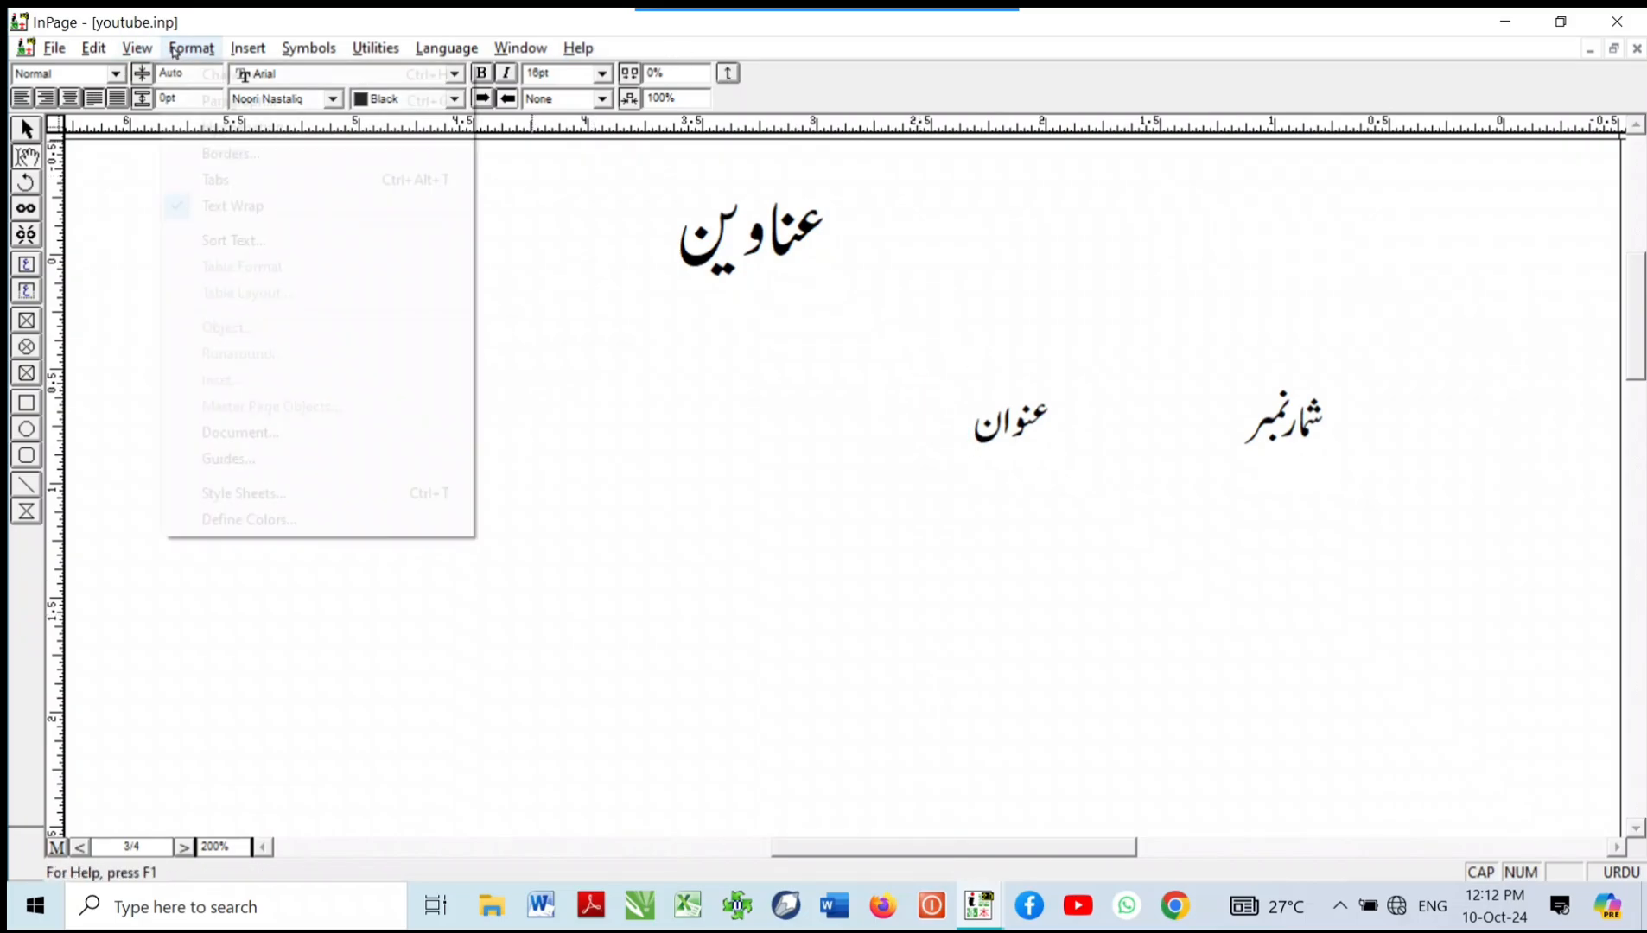
click(223, 177)
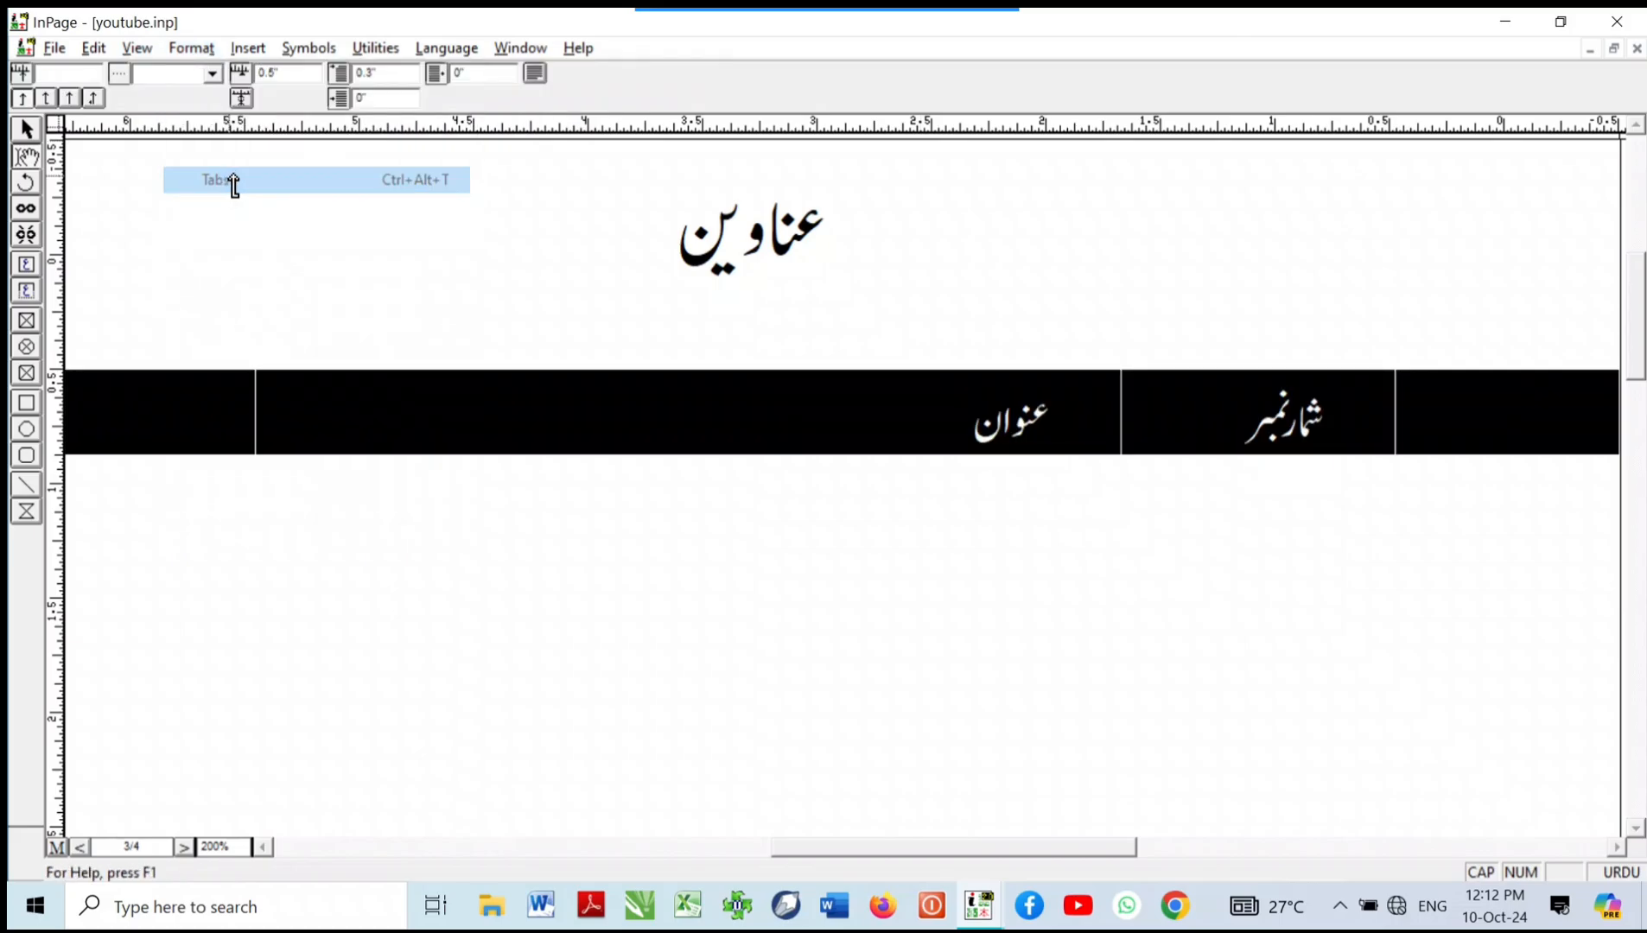
drag(772, 444, 1026, 465)
click(508, 411)
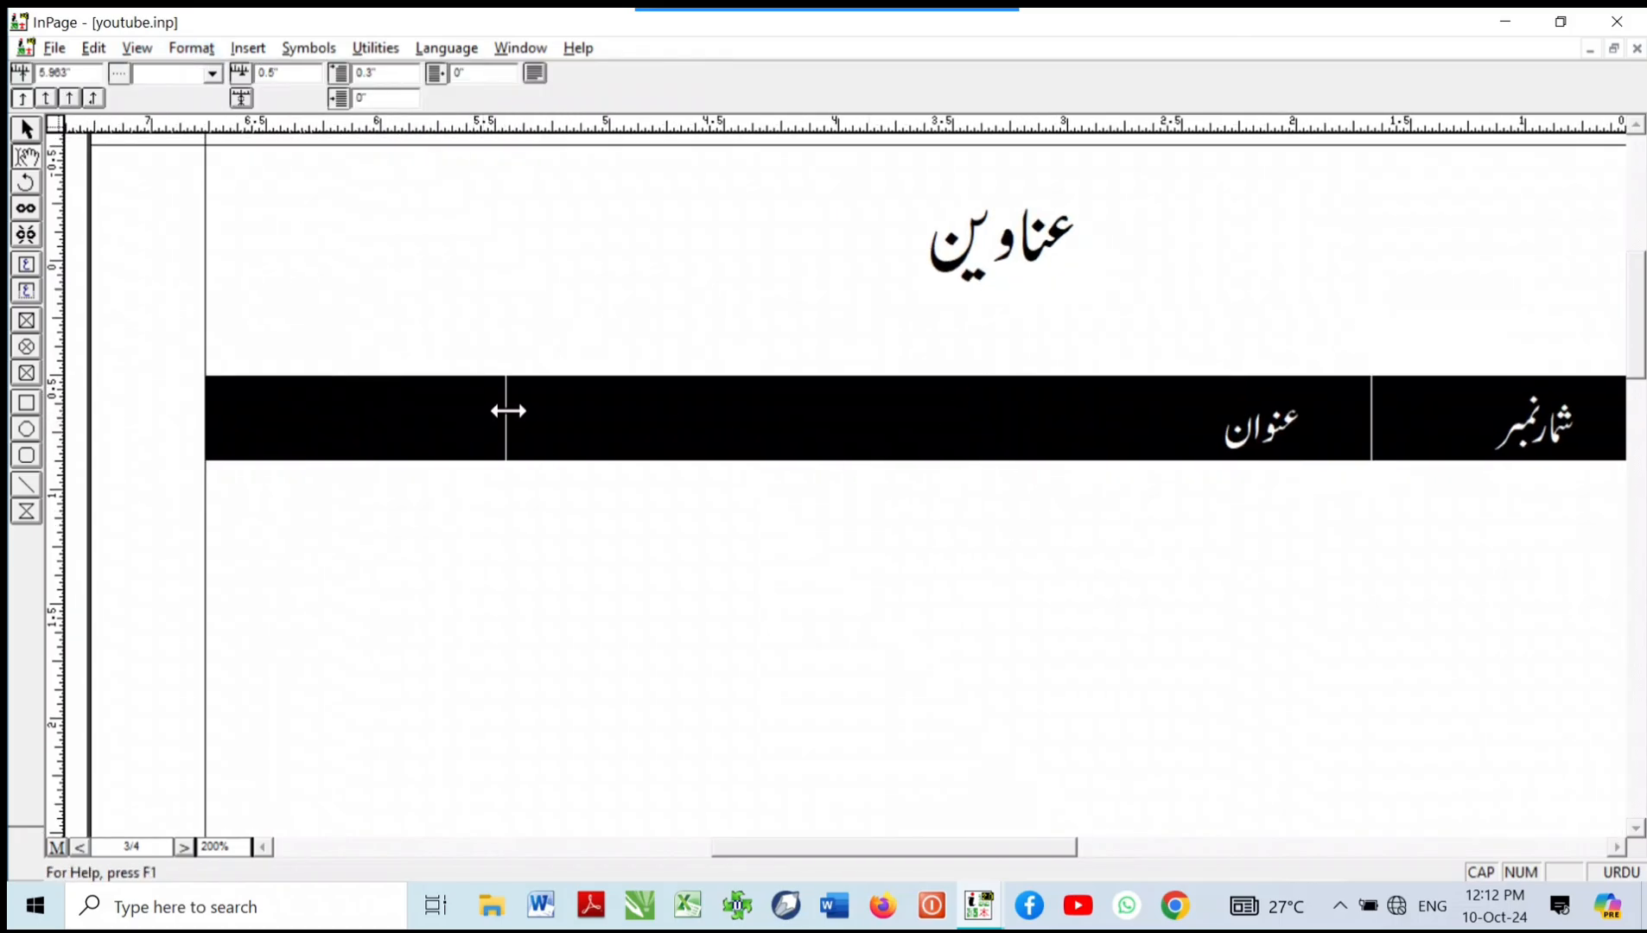
drag(508, 412, 508, 412)
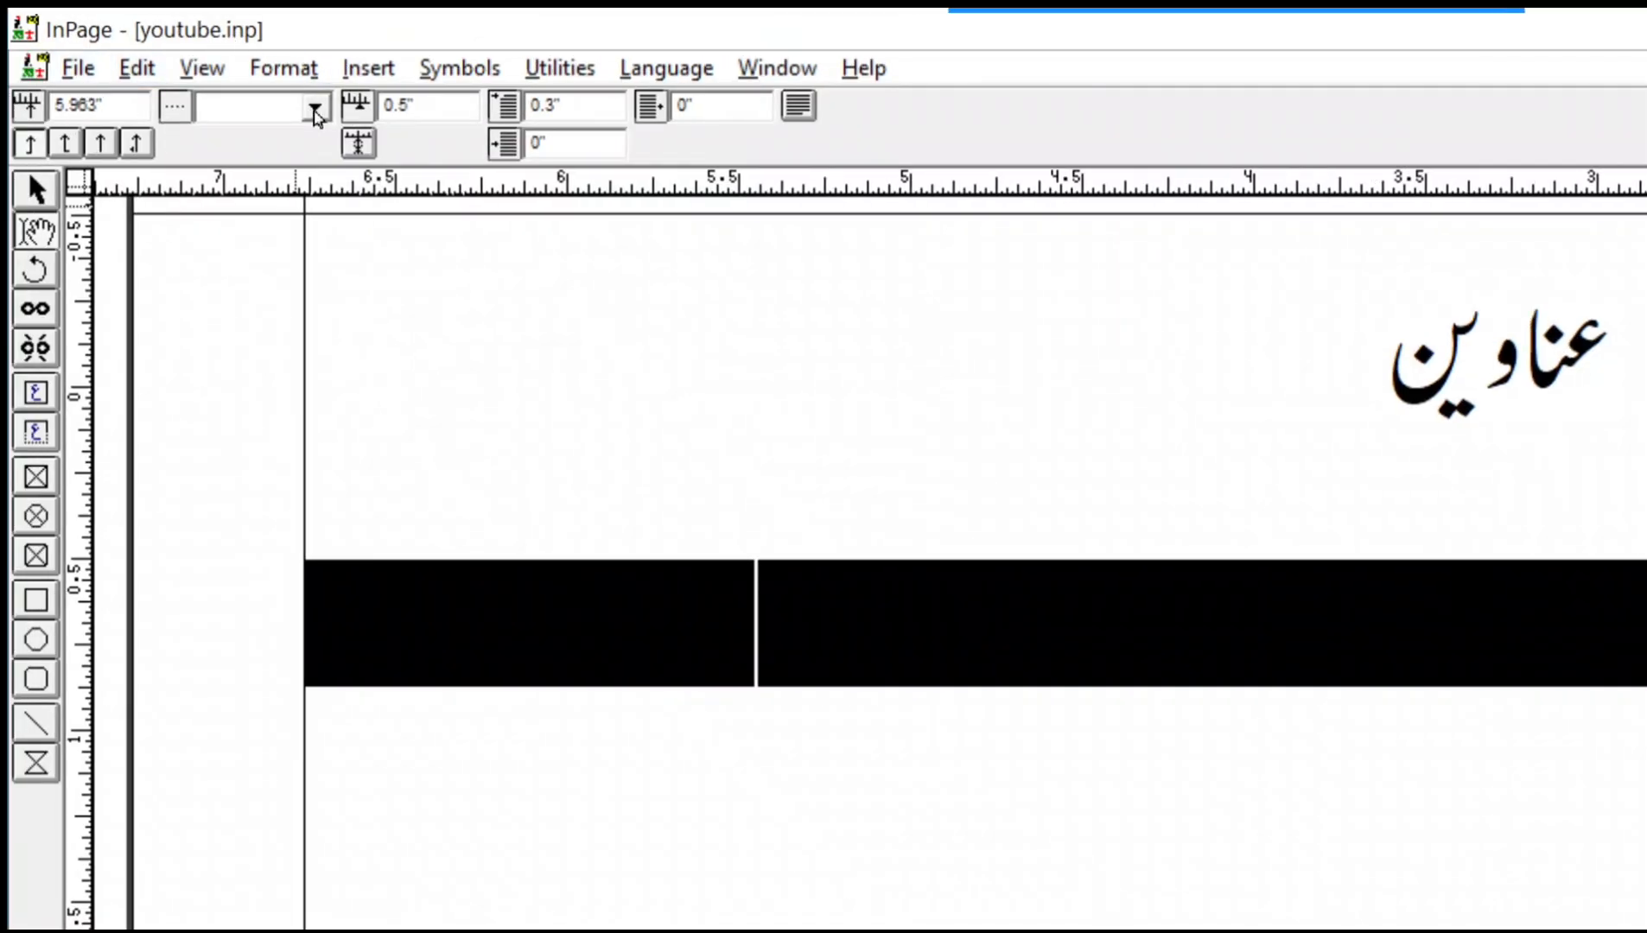
click(314, 107)
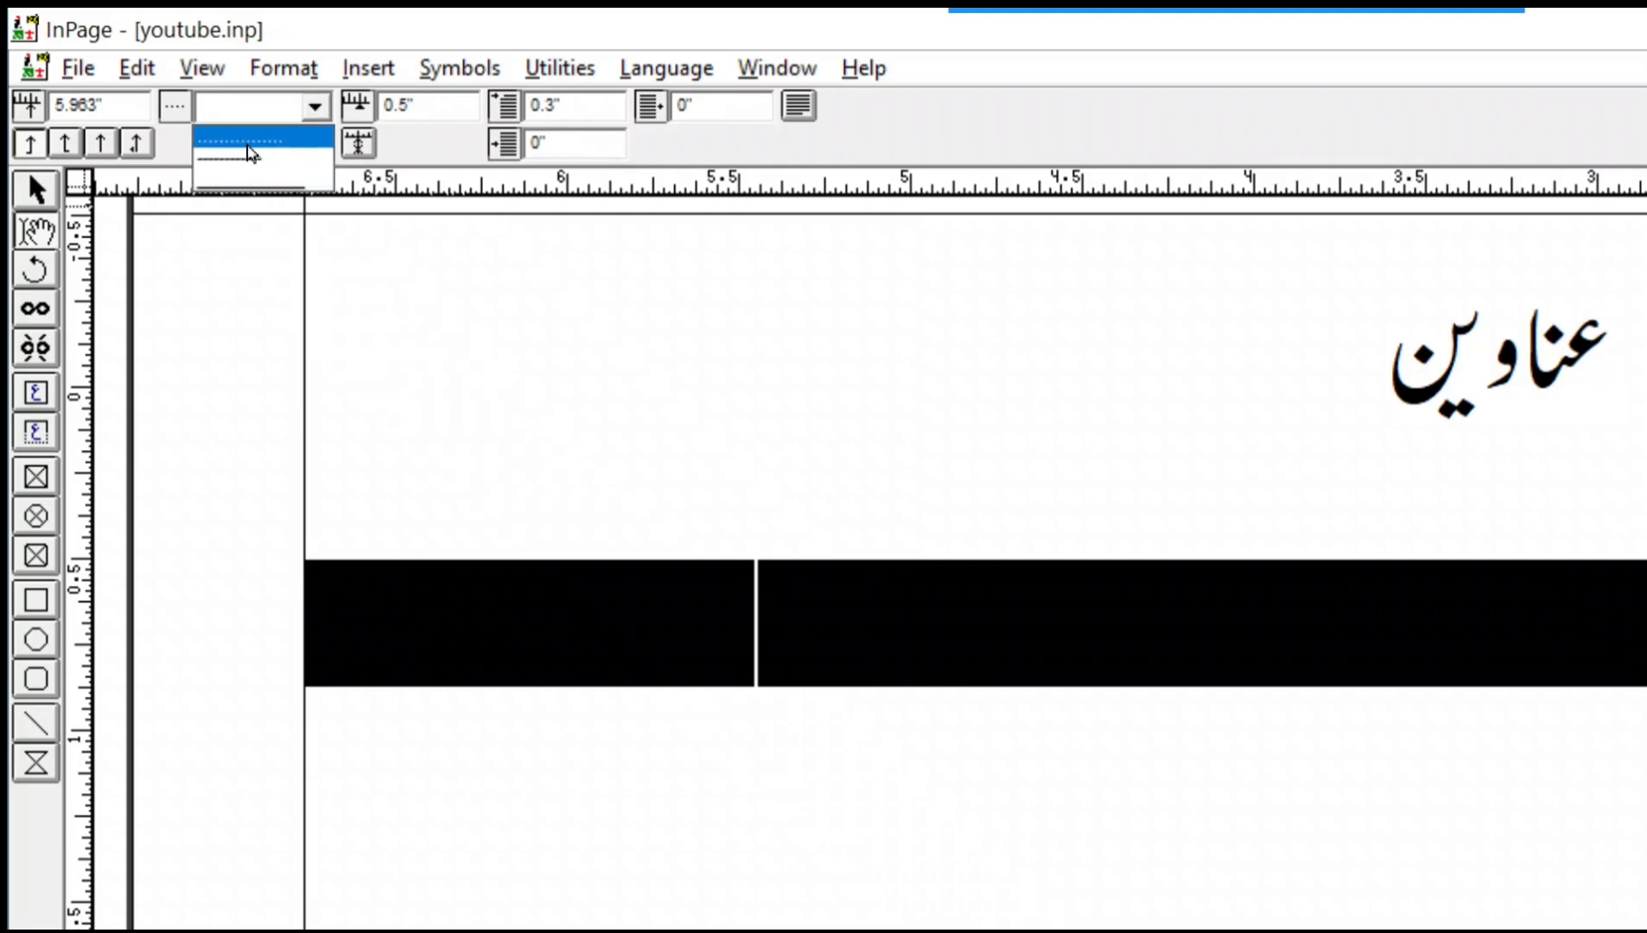
click(249, 140)
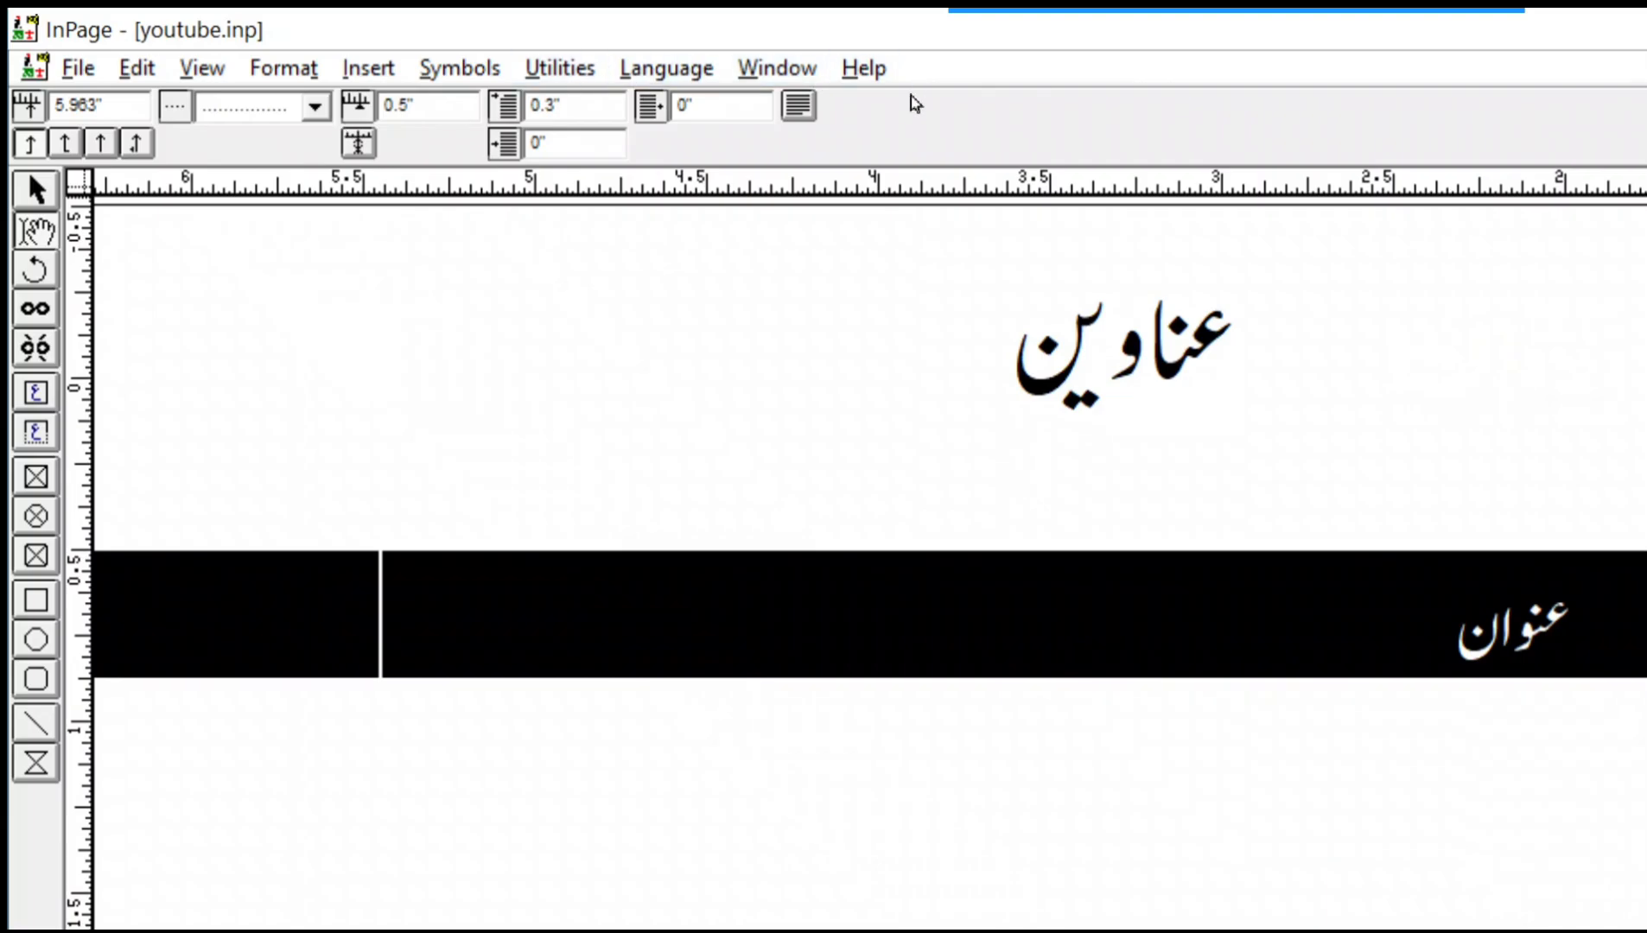
click(799, 110)
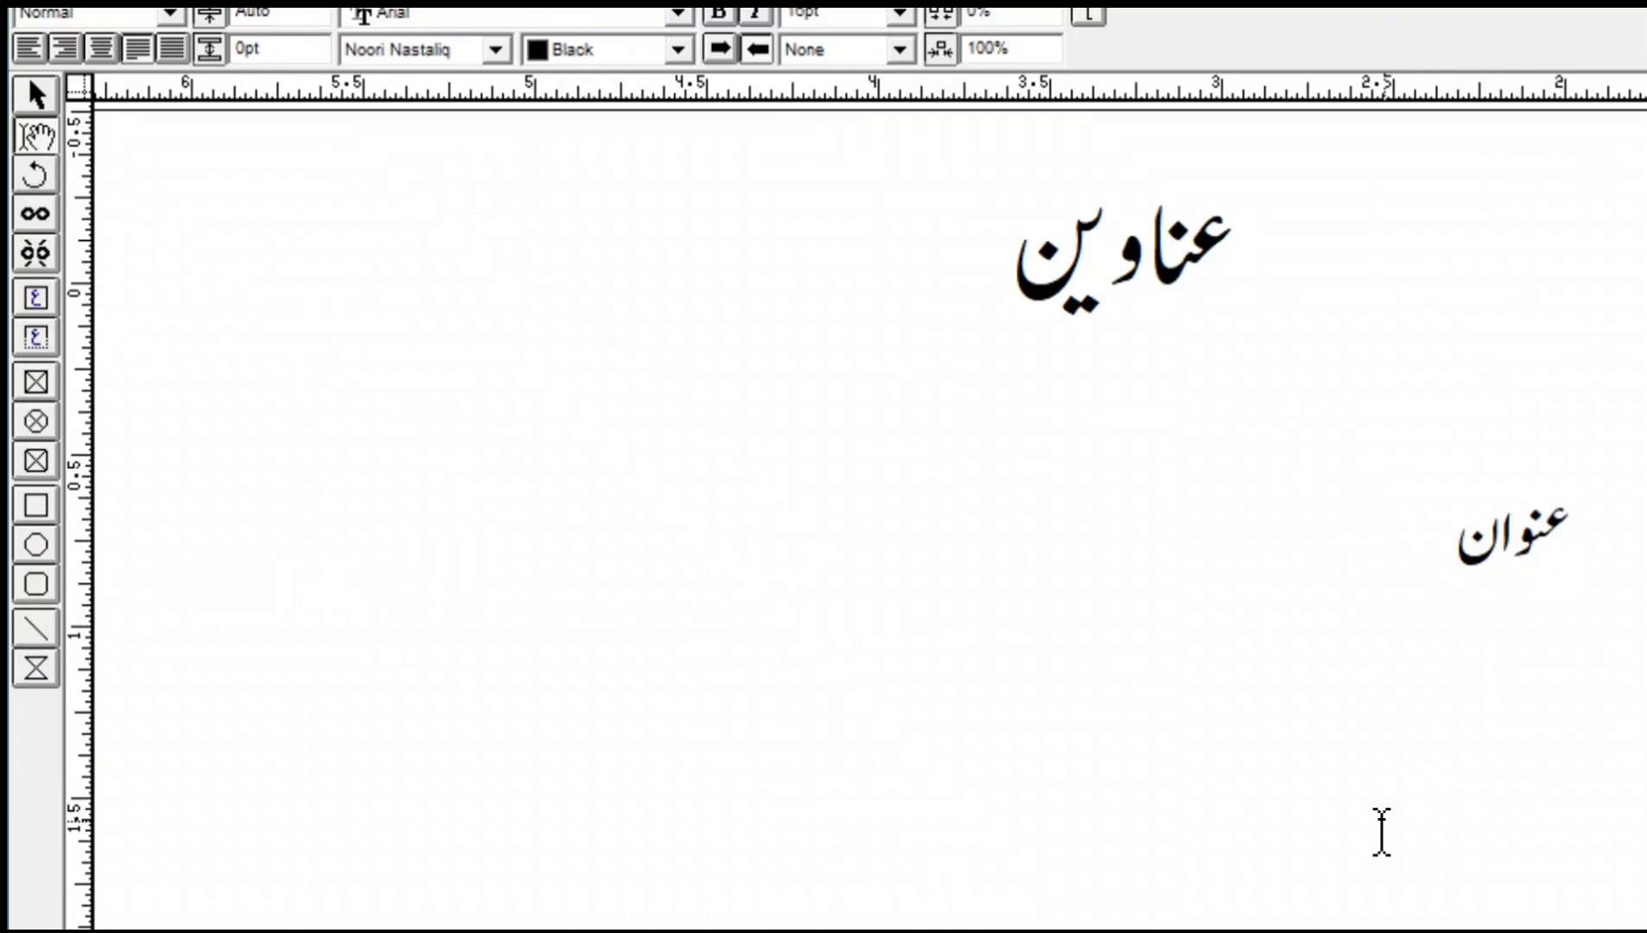
Step: Try the dotted leader by inserting a tab after "عنوان" and removing it again
key(ctrl+0)
right_click(1215, 312)
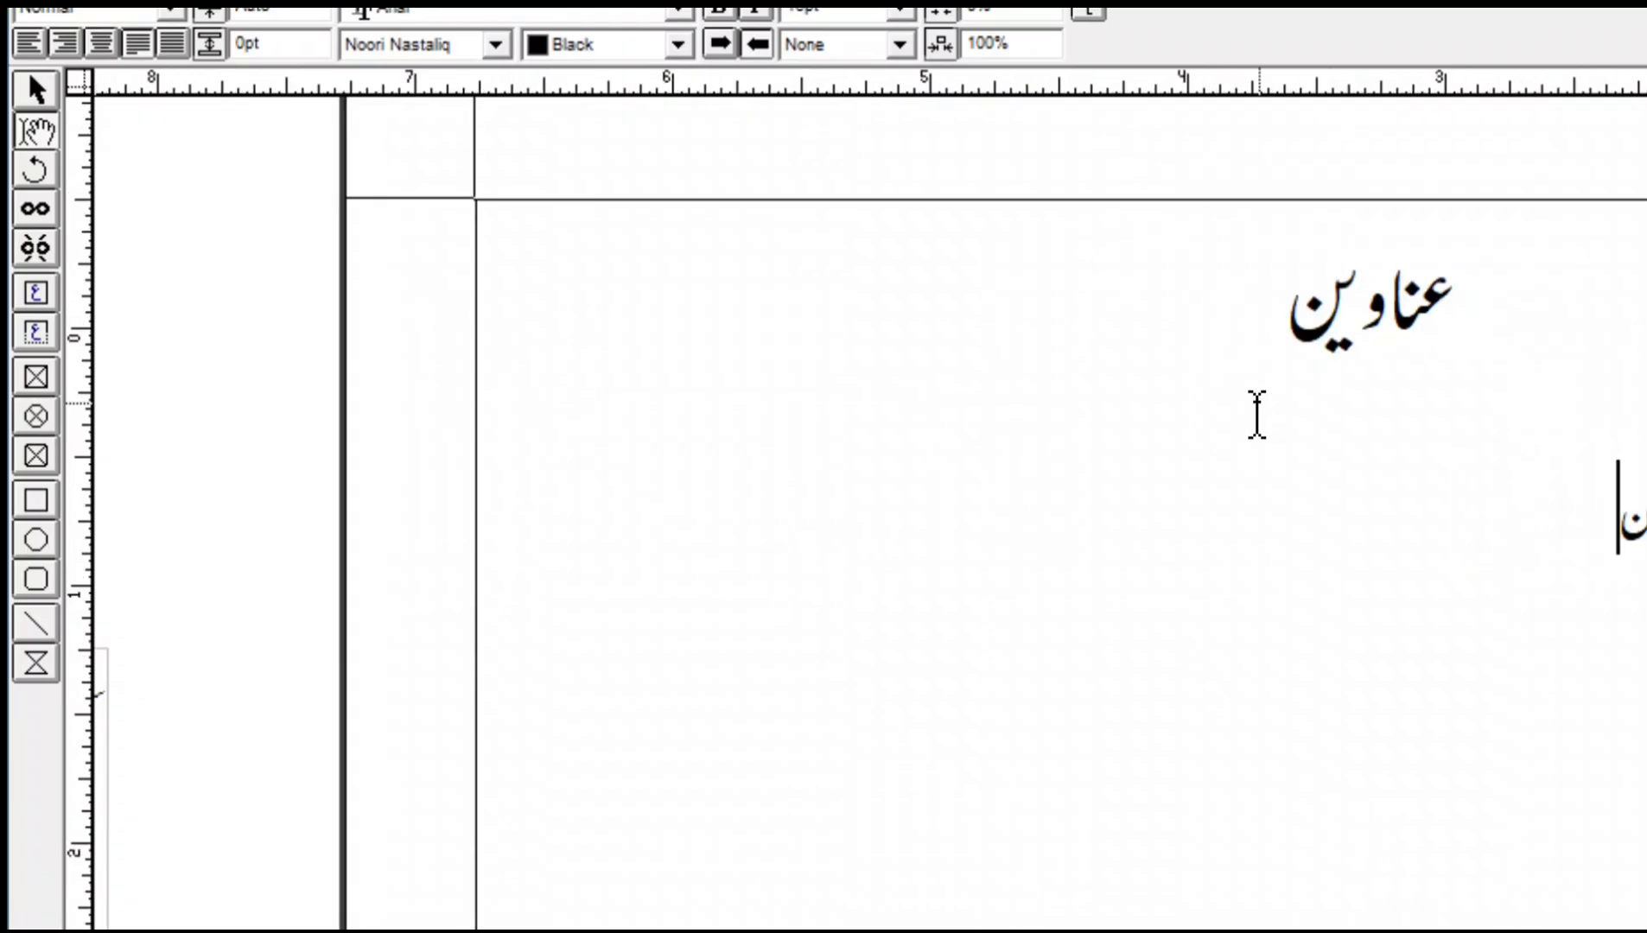
key(Tab)
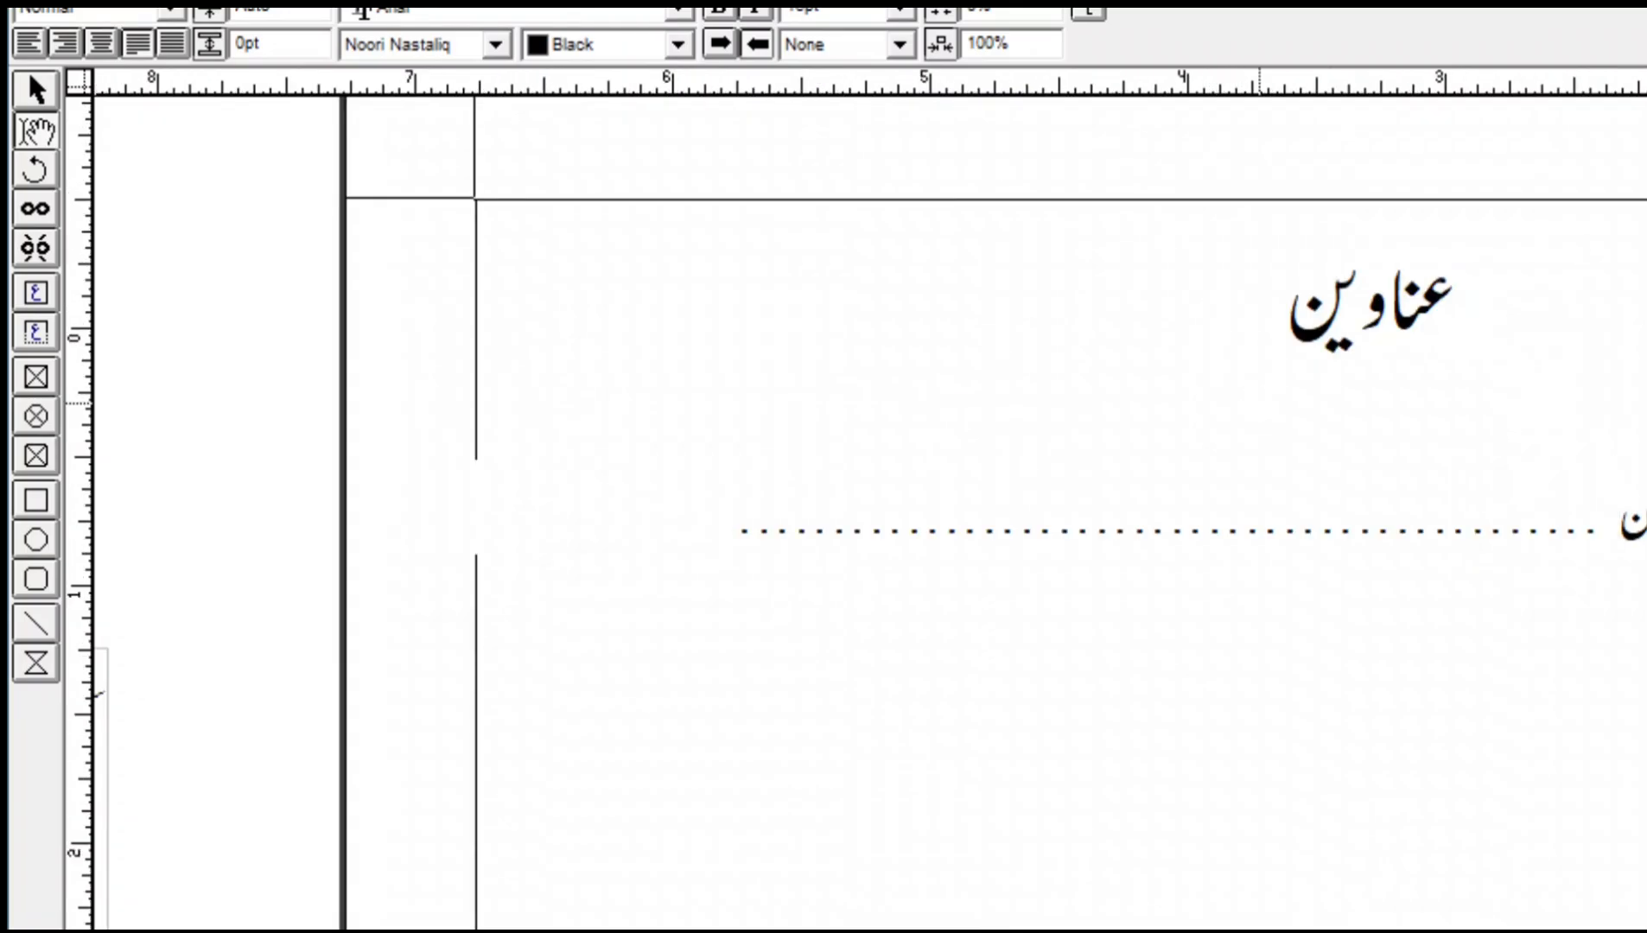
drag(1015, 568, 815, 463)
right_click(499, 439)
key(BackSpace)
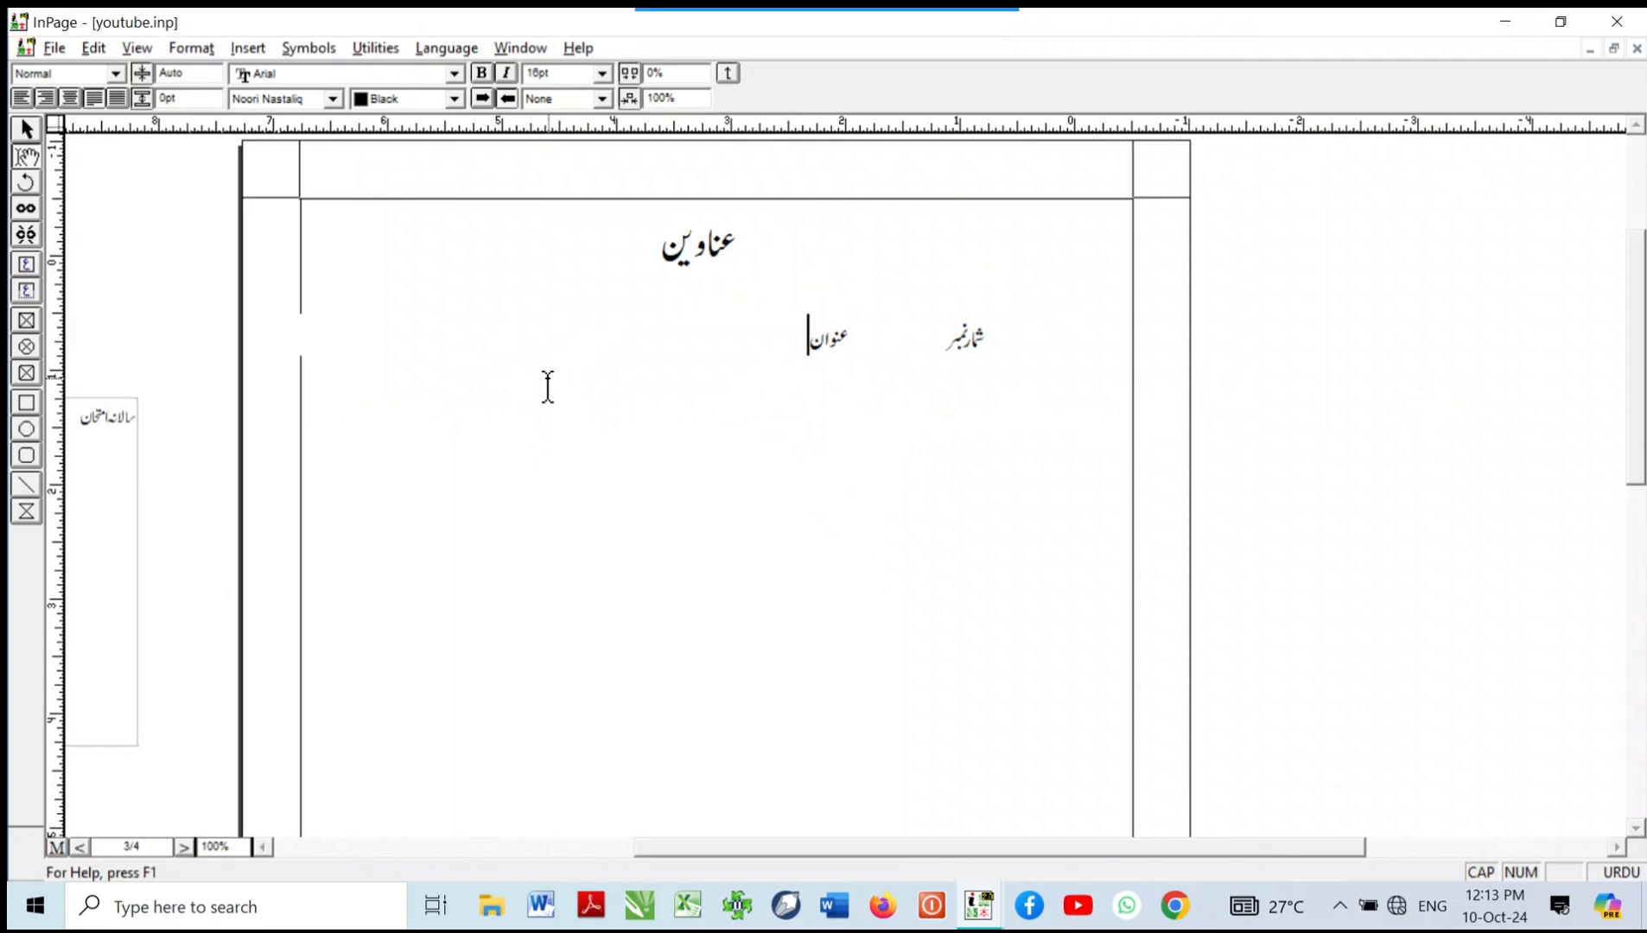
Step: Run the dotted leader from "عنوان" to the third tab stop and enter the heading "صفحہ نمبر" there
key(Tab)
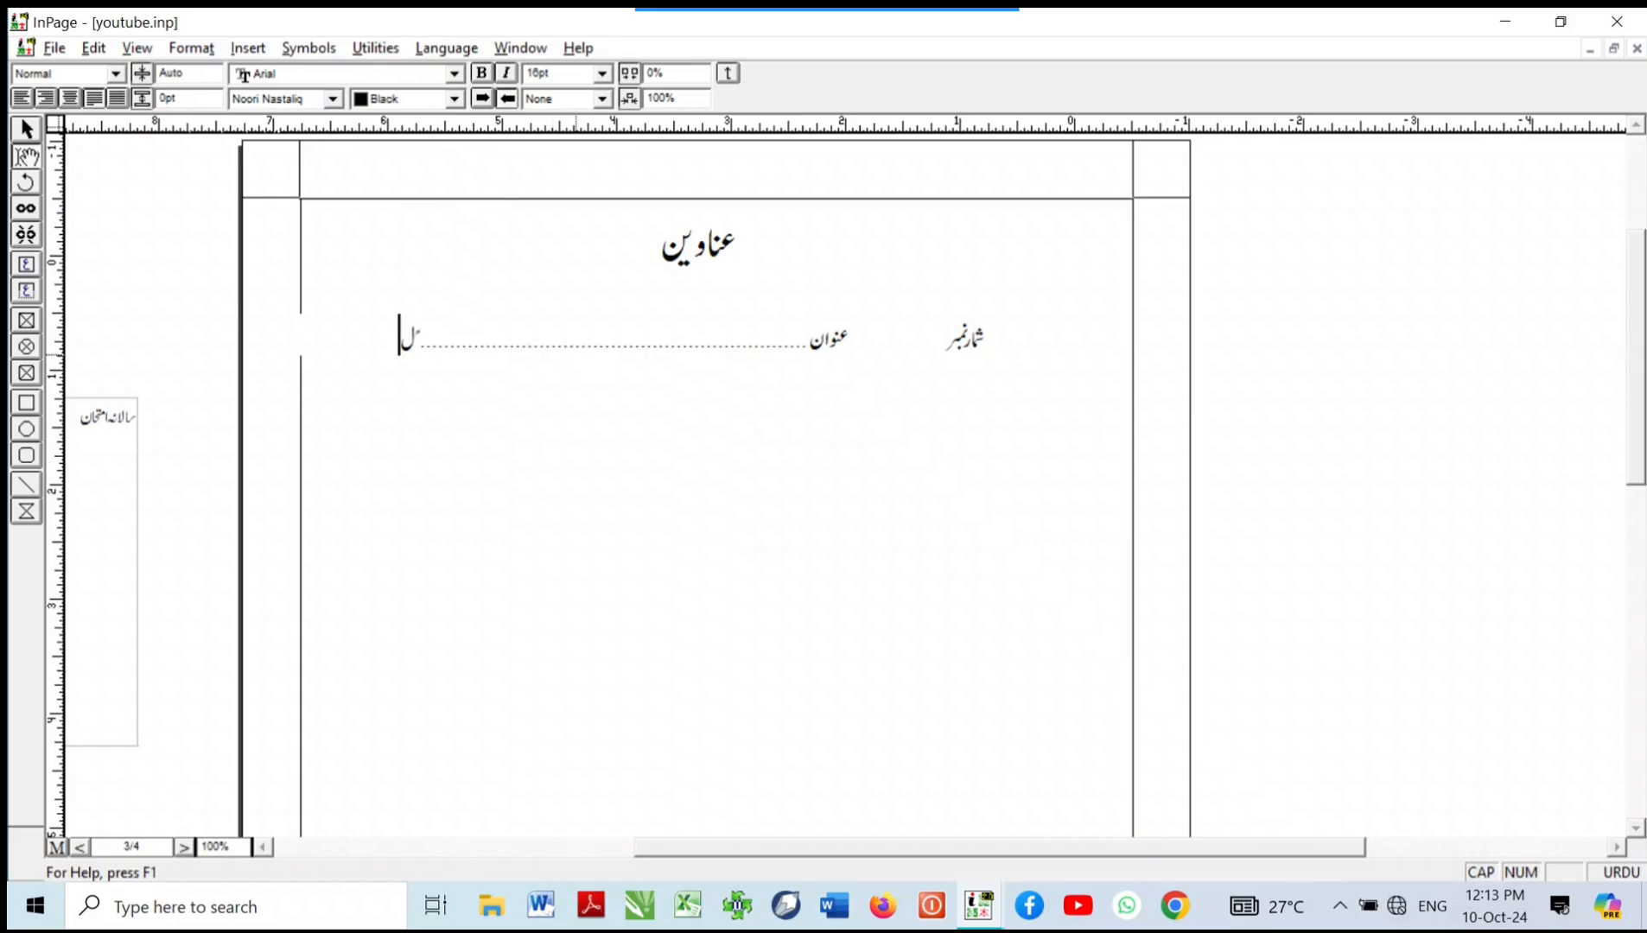
key(Caps_Lock)
key(ctrl+2)
text(صفح)
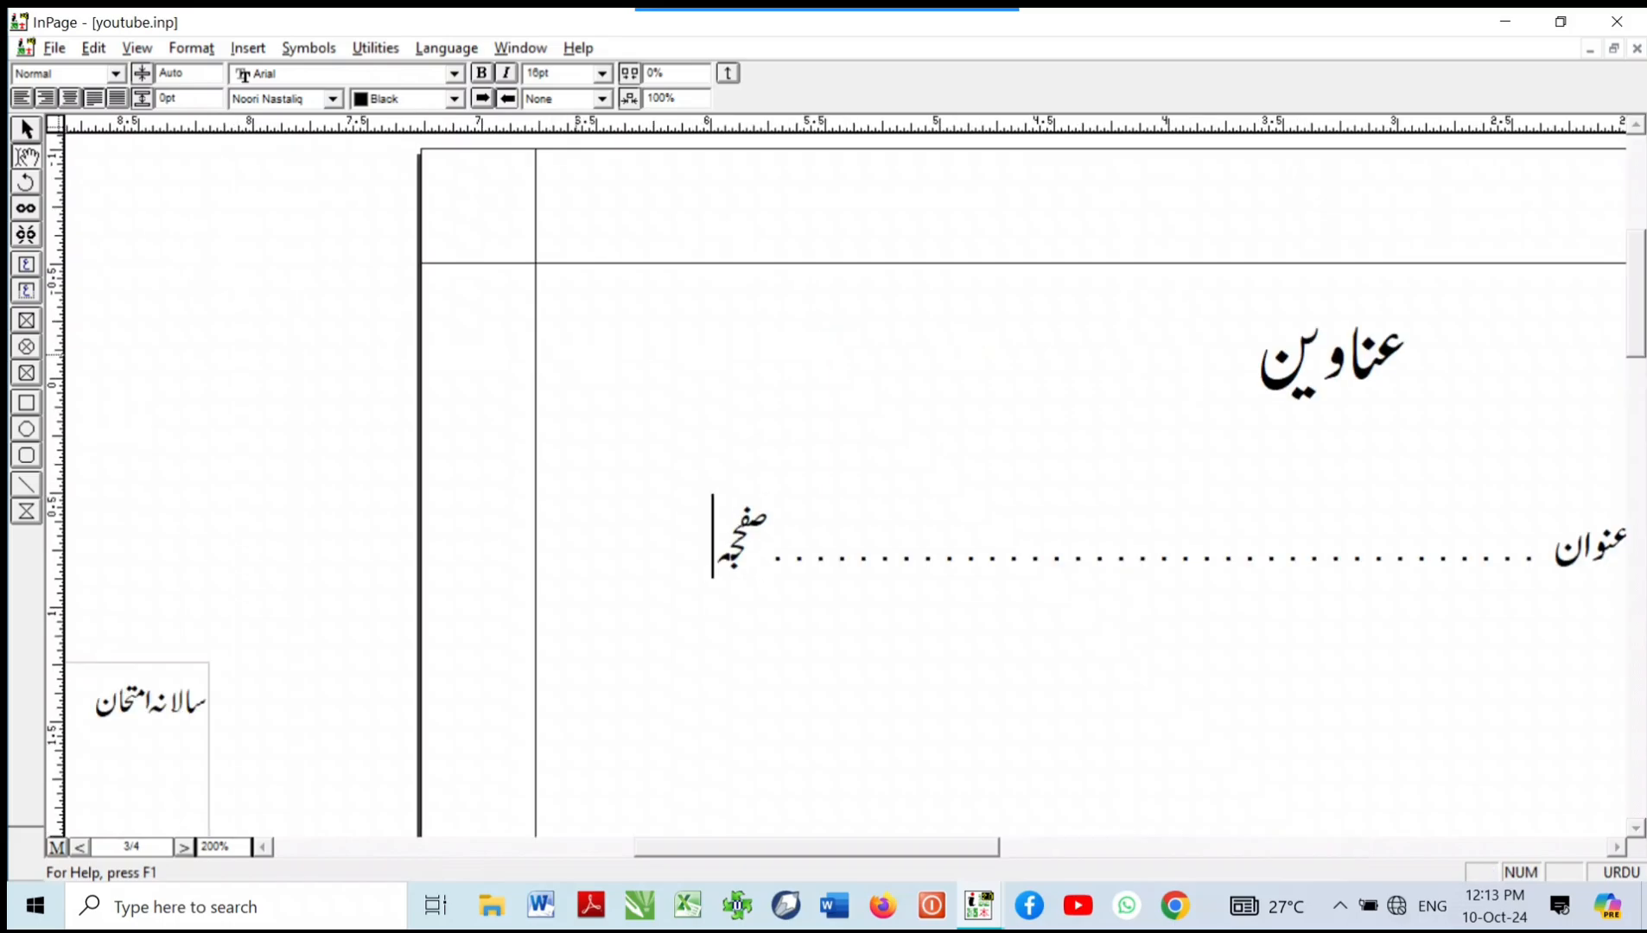
text(ہ نمبر)
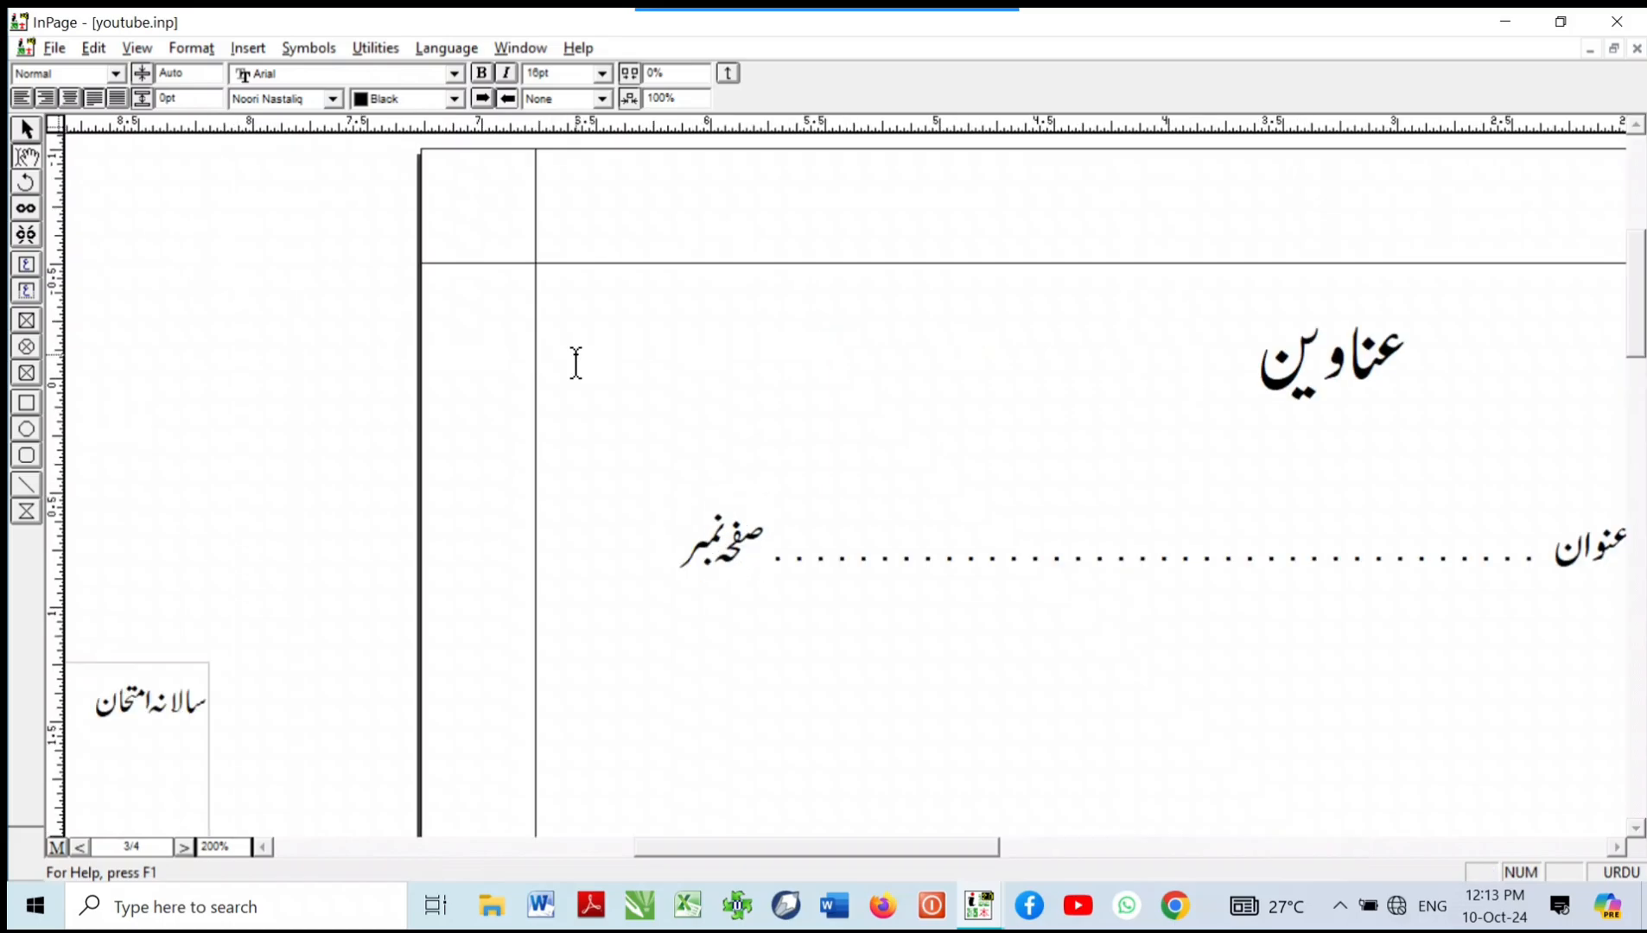
Step: Add contents entry ۱ below the column headings with the title "آثار صحابہ سے استدلال" and page number ۵
key(ctrl+0)
key(ctrl+6)
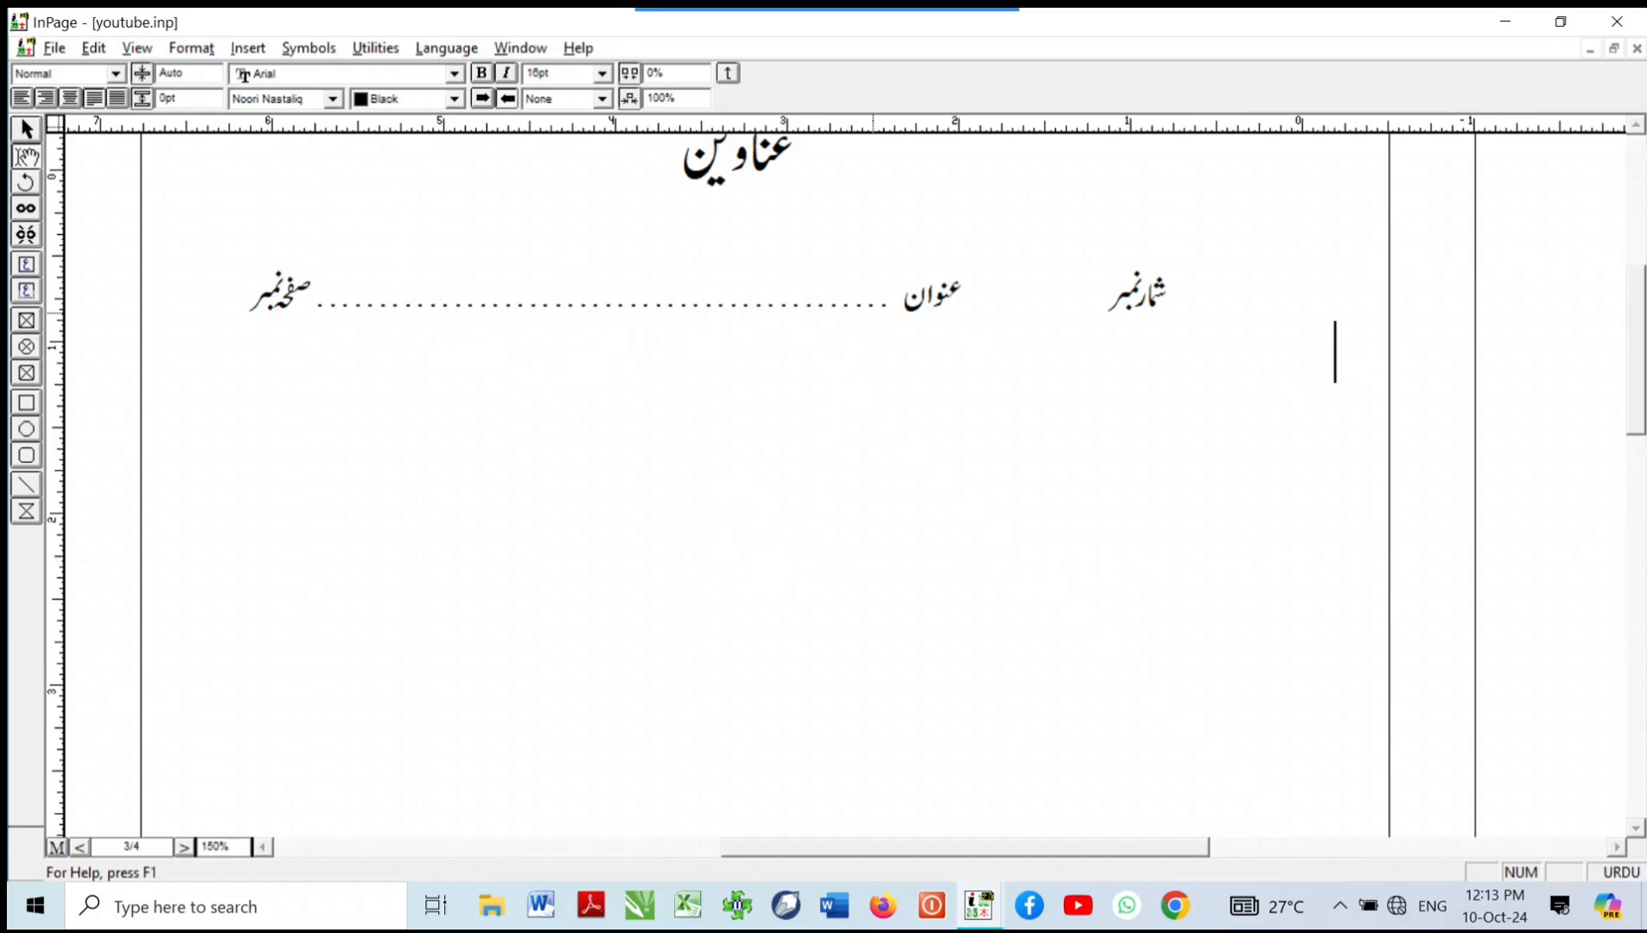
key(Return)
key(Tab)
text(ٹا)
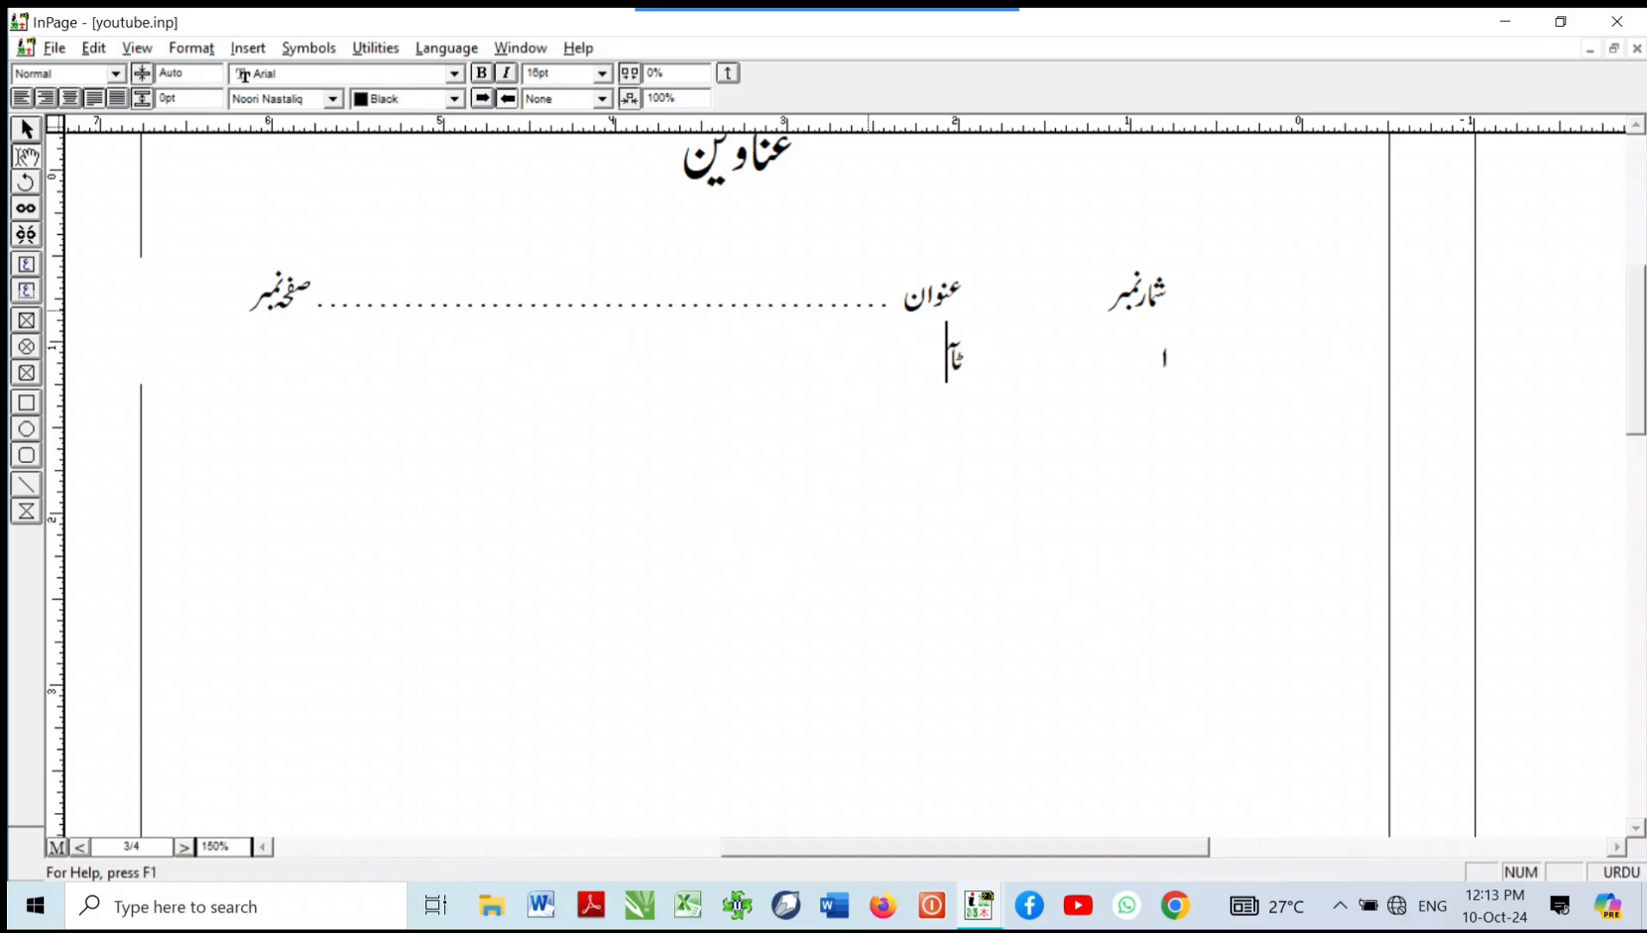
text(ارص)
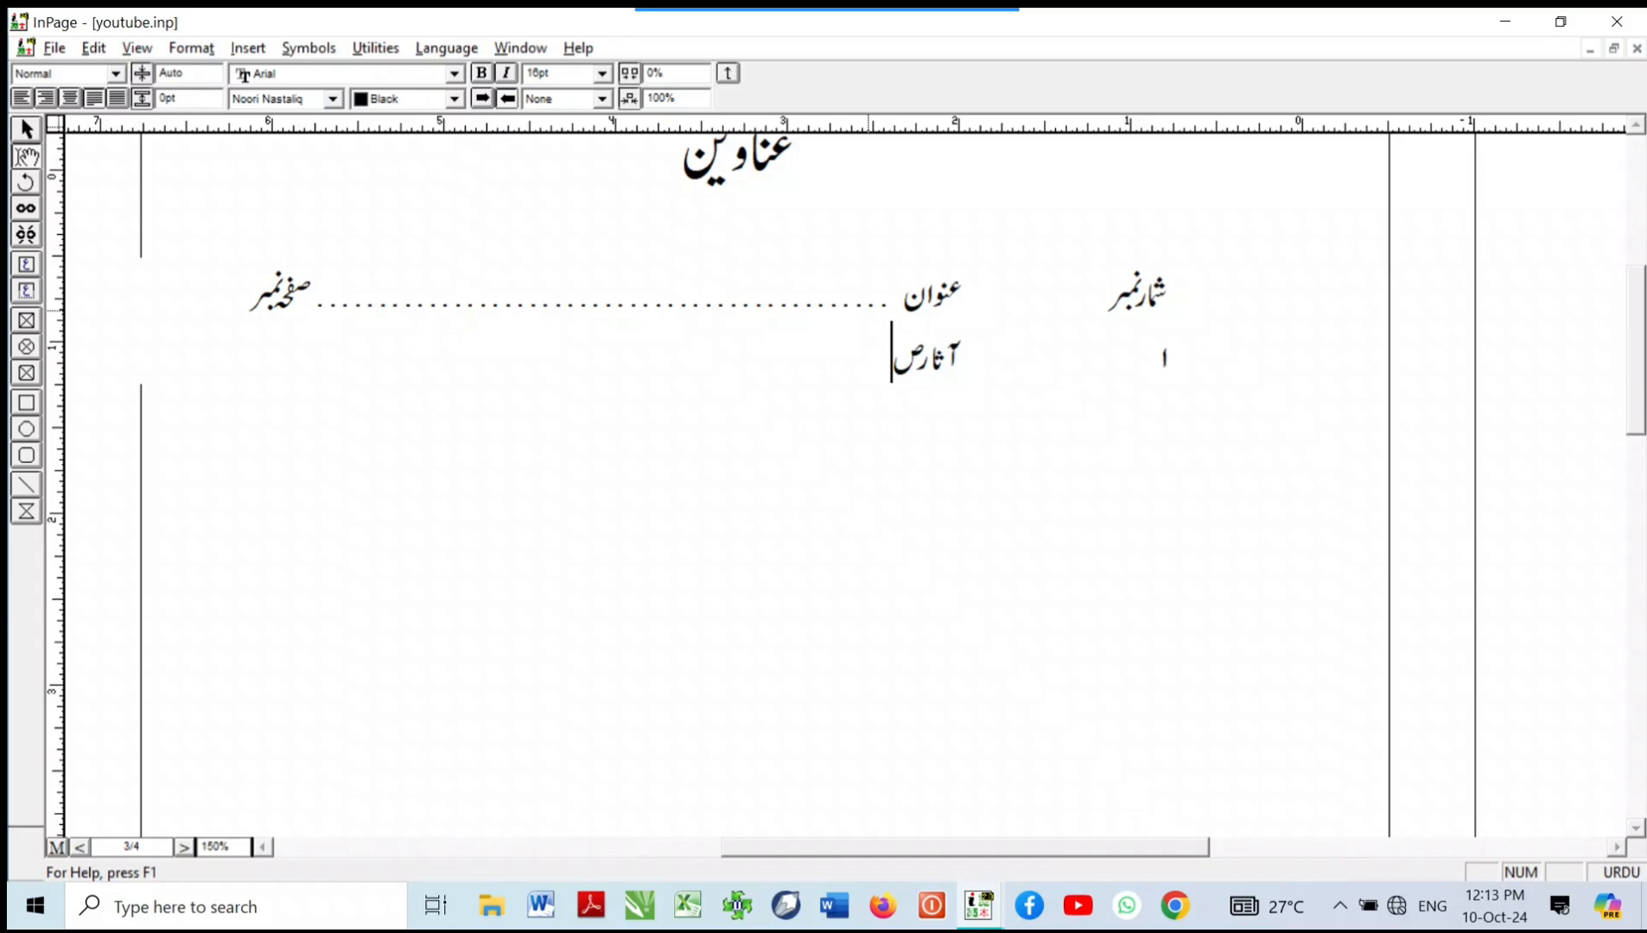
text(حابہ سے استدلال)
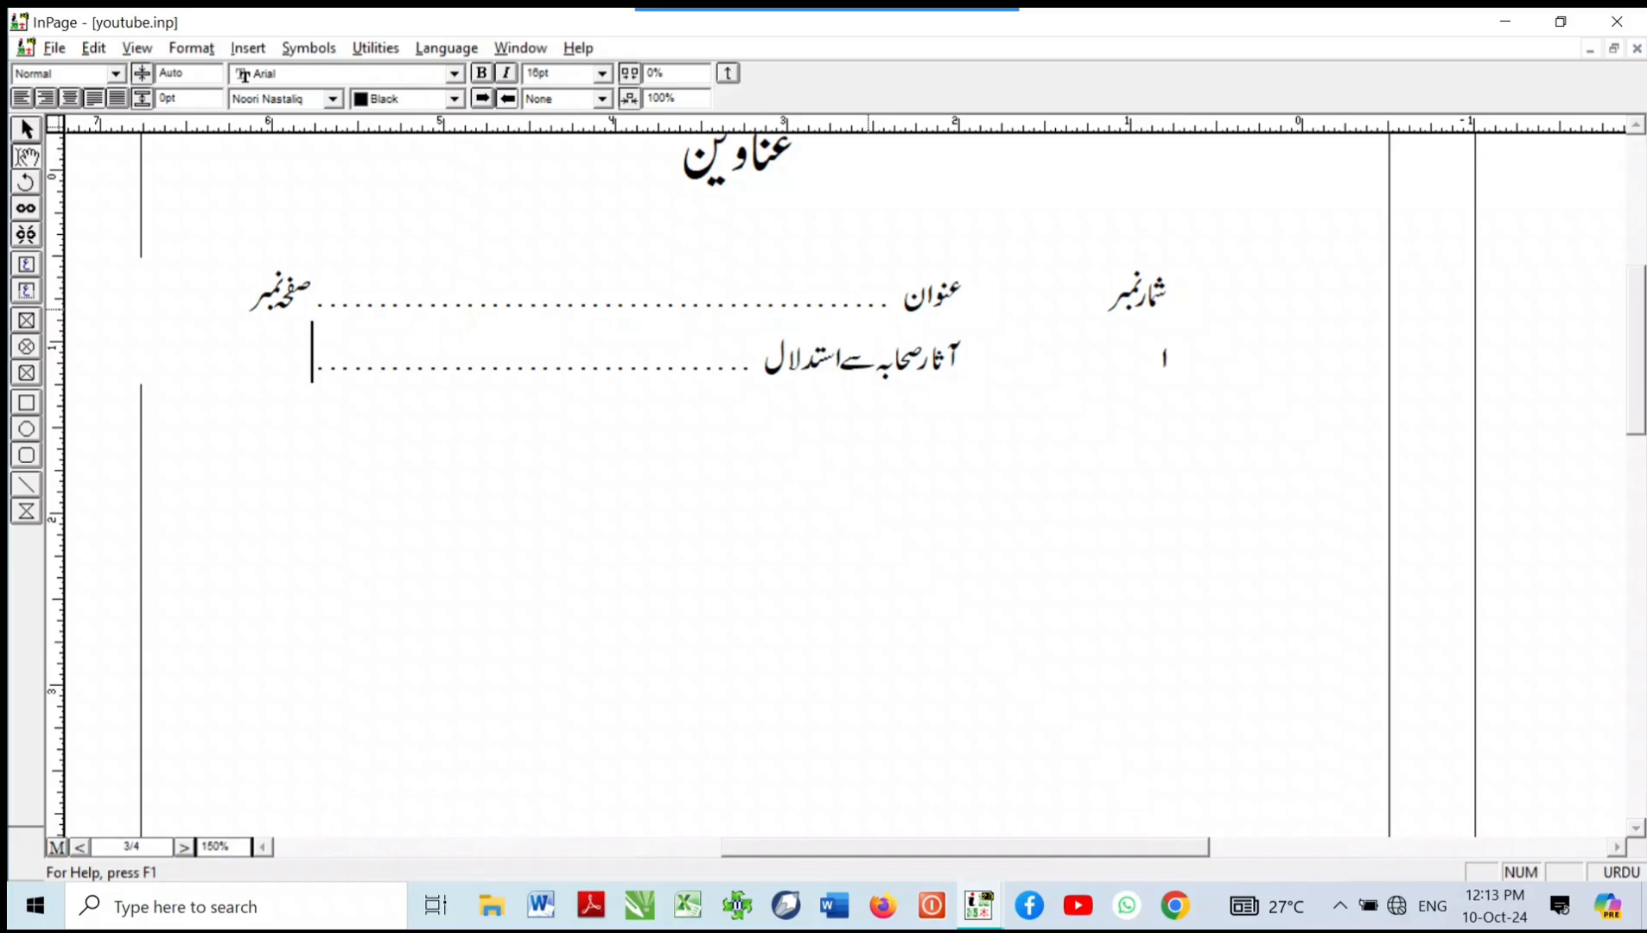
text(۵)
Step: Add contents entry ۲ on a new line with the title "عمومی استدلال" and page number ۷
key(Return)
key(Tab)
text(۲)
key(Tab)
text(عمومی استدل)
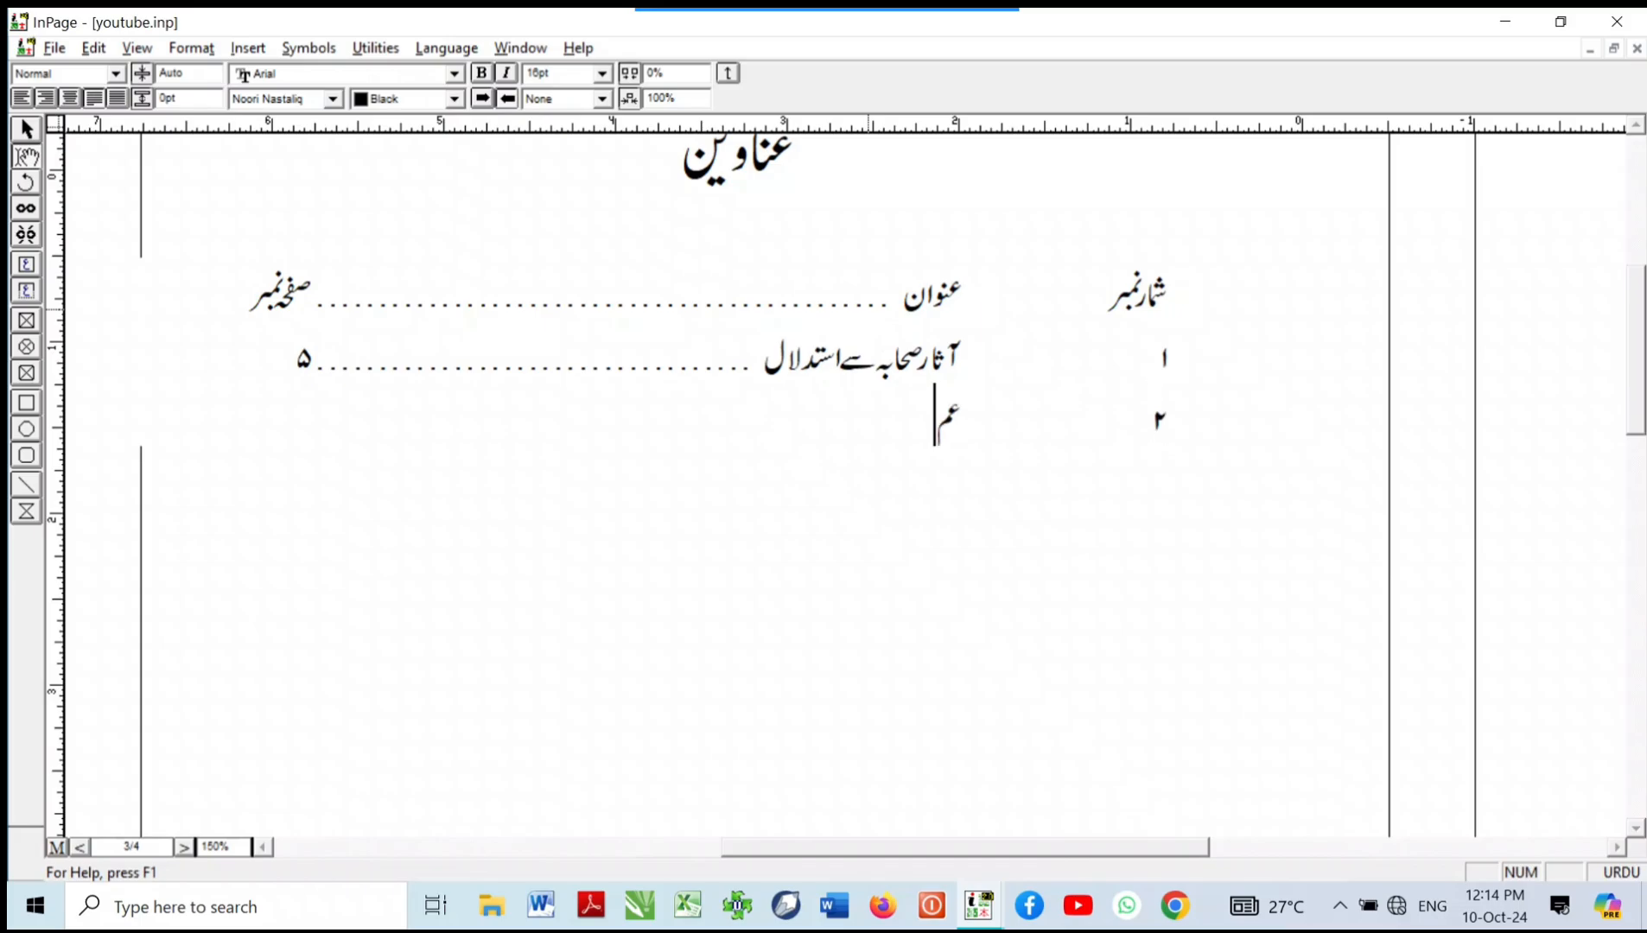
text(ال)
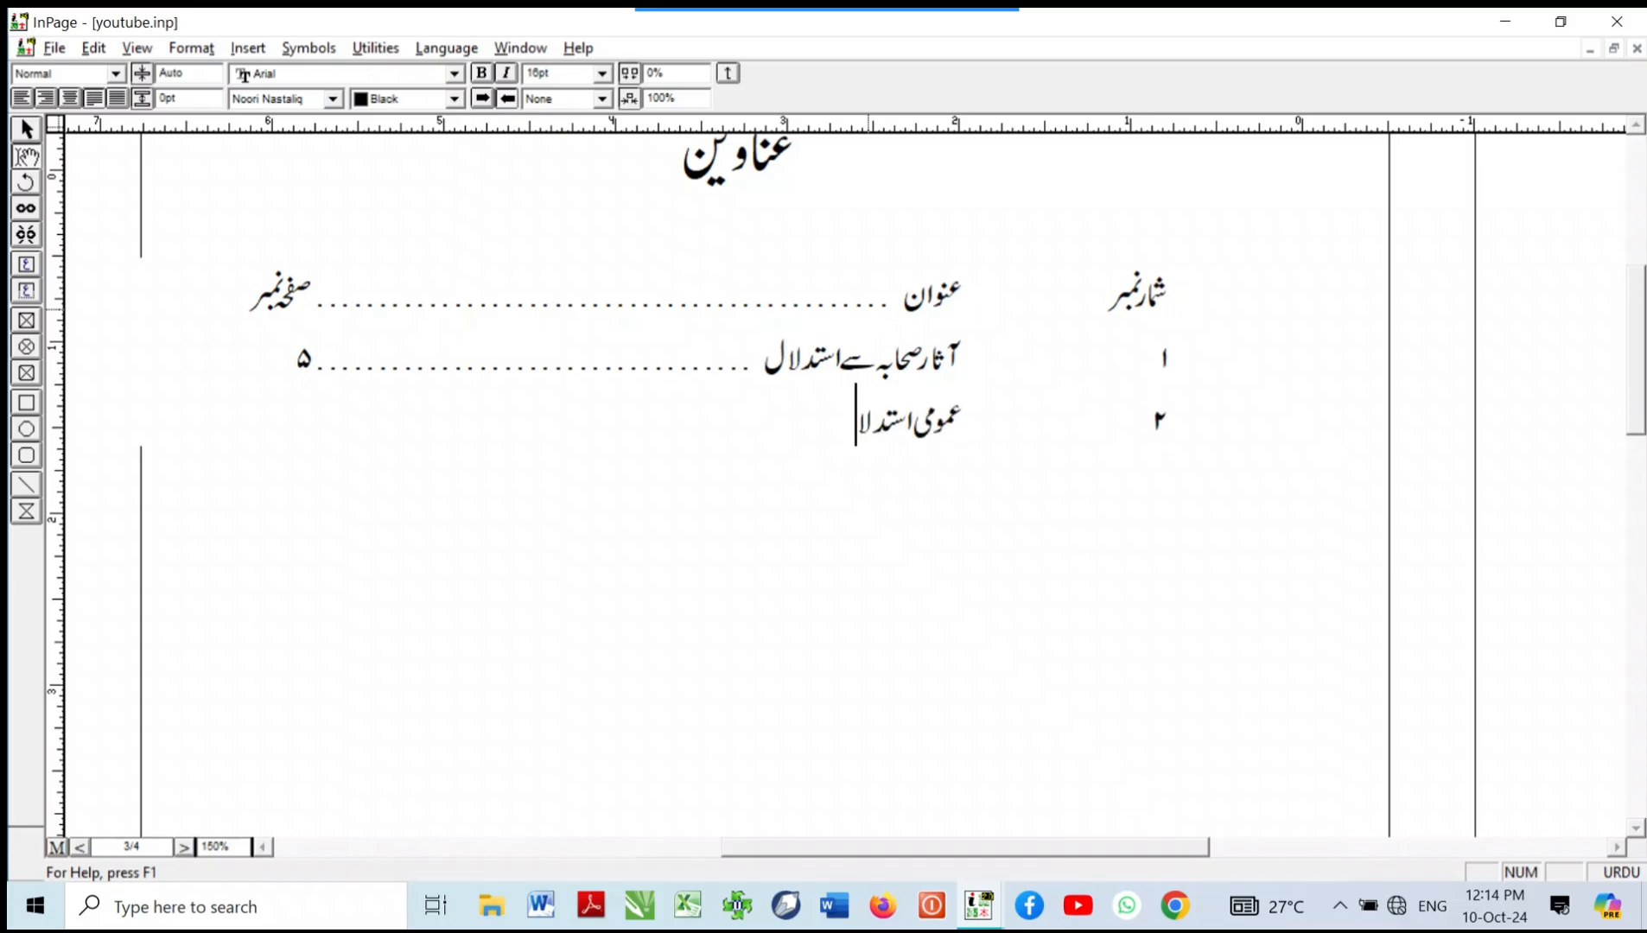
key(Tab)
text(۷)
Step: Add contents entry ۳ on a new line with the title "حضرت معاویہؓ سے متعلق غلط نظریات کا جائزہ" and page number ۹
key(Return)
key(Tab)
text(۳	حض)
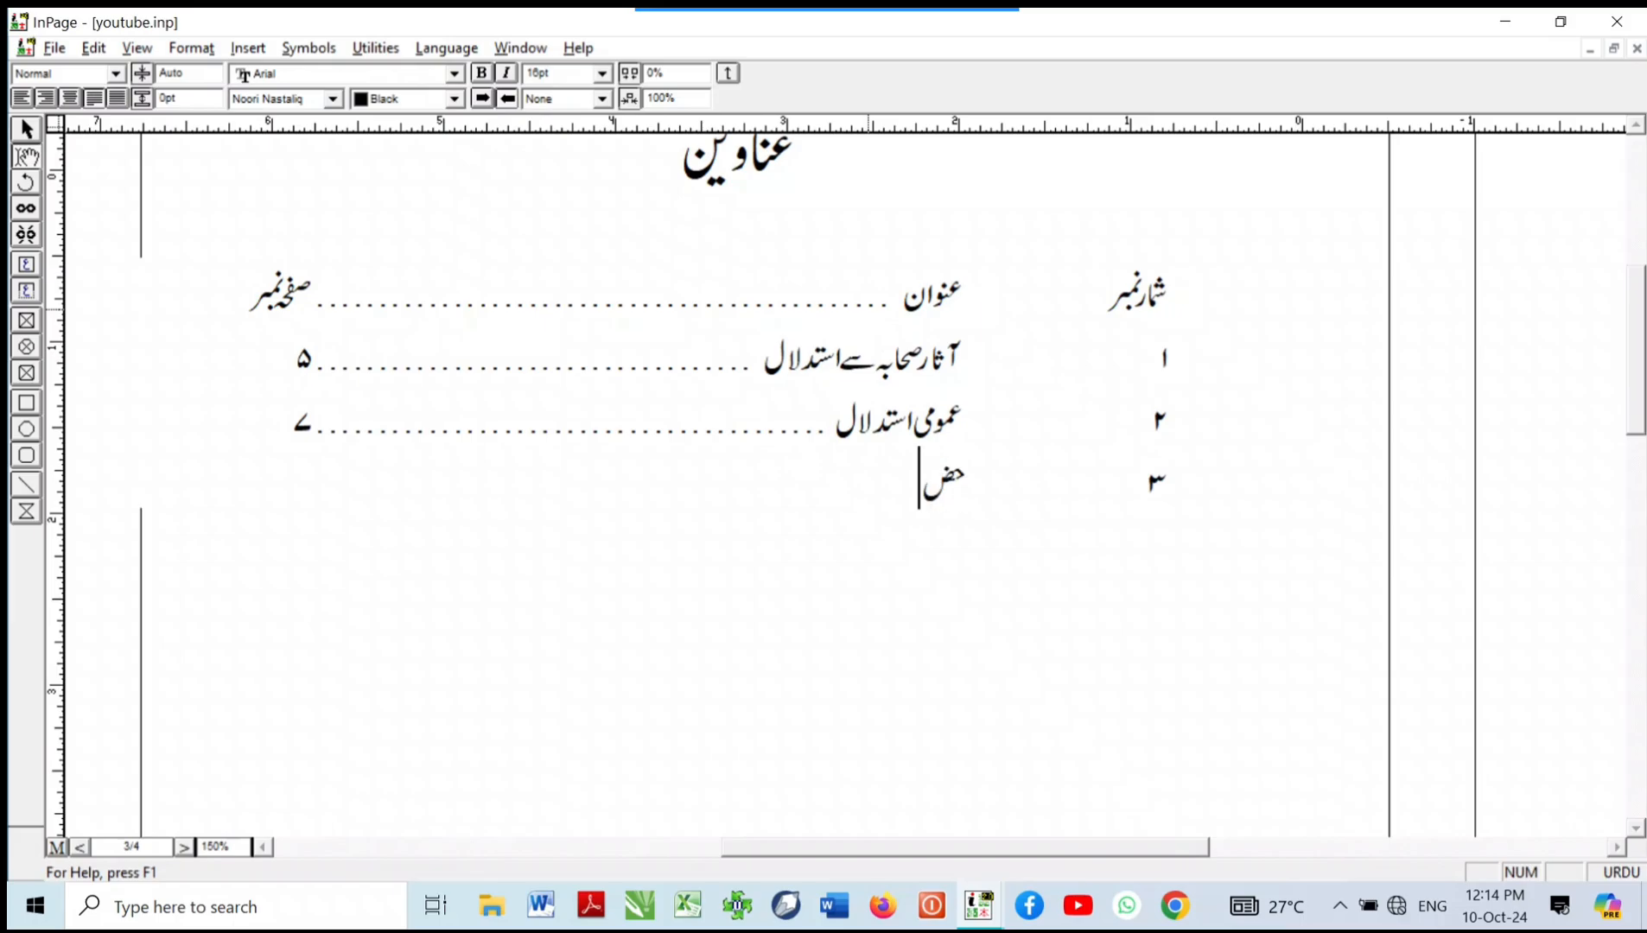
text(رت معاویہ)
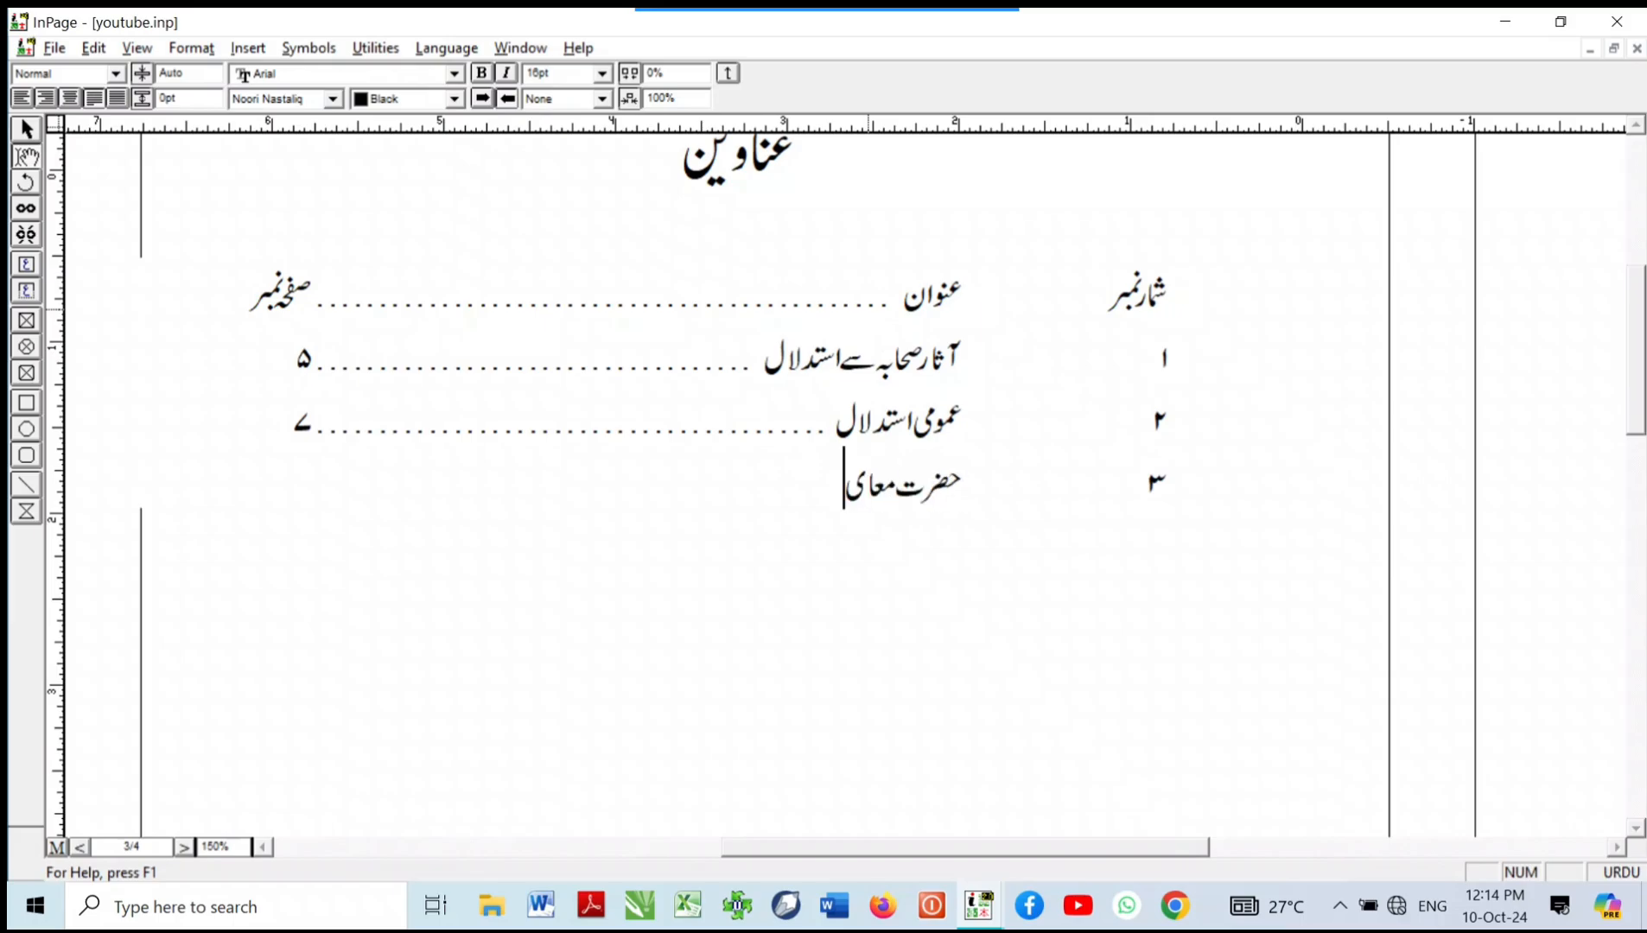
text(ؔ)
key(BackSpace)
text(ؓ سے متعلق)
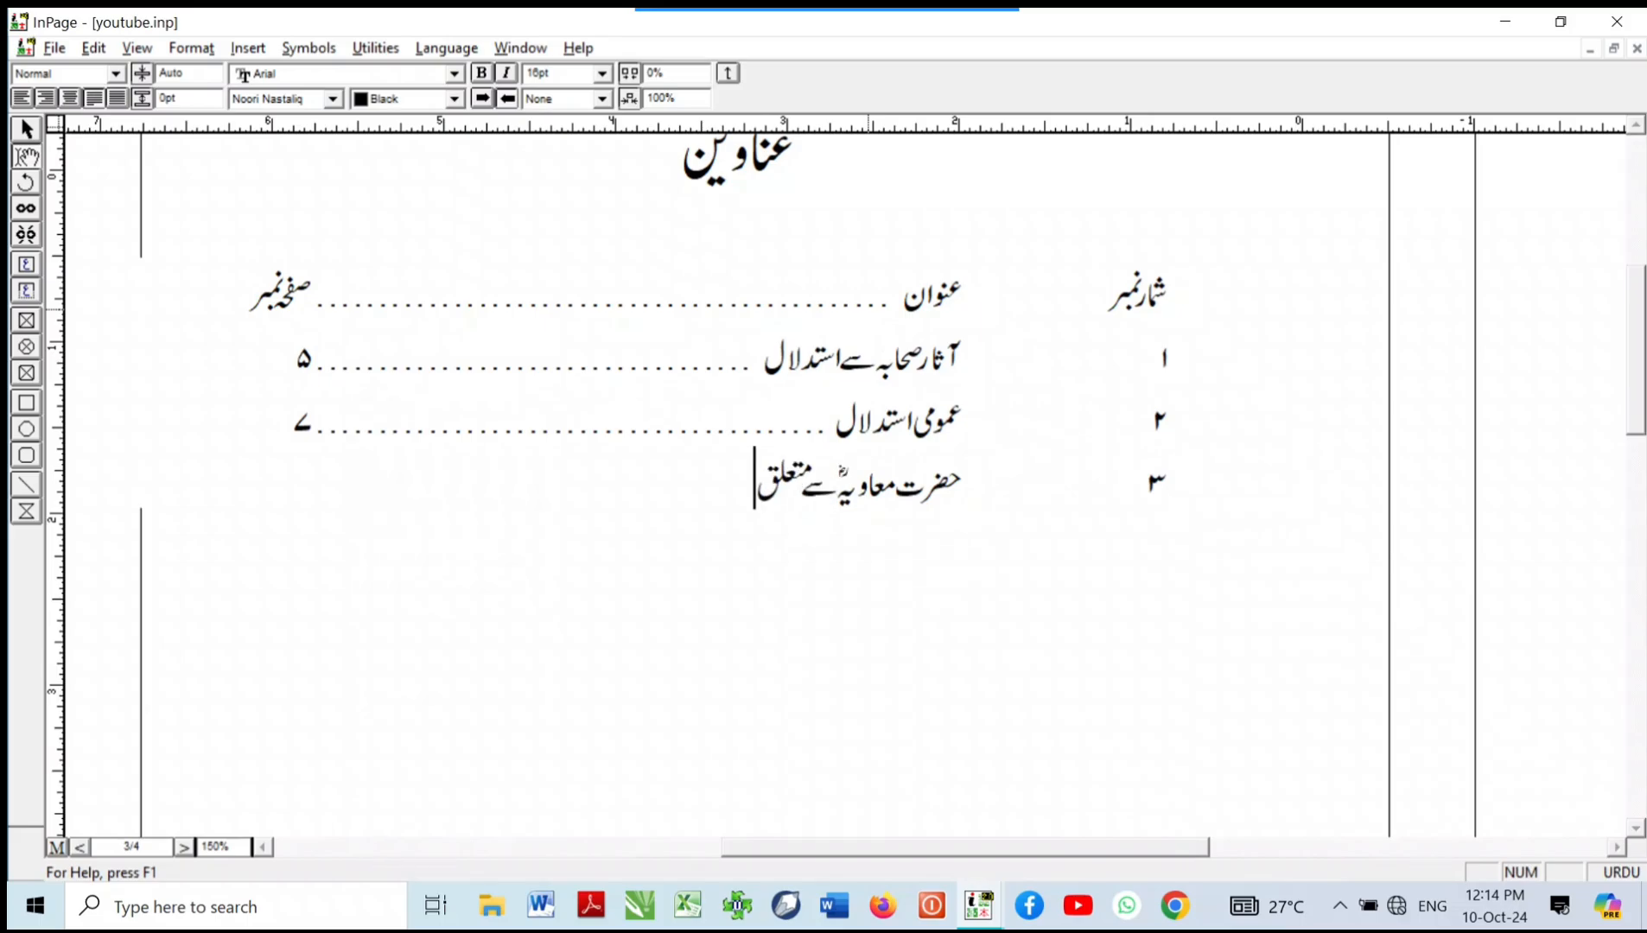
text( غلط فہمی)
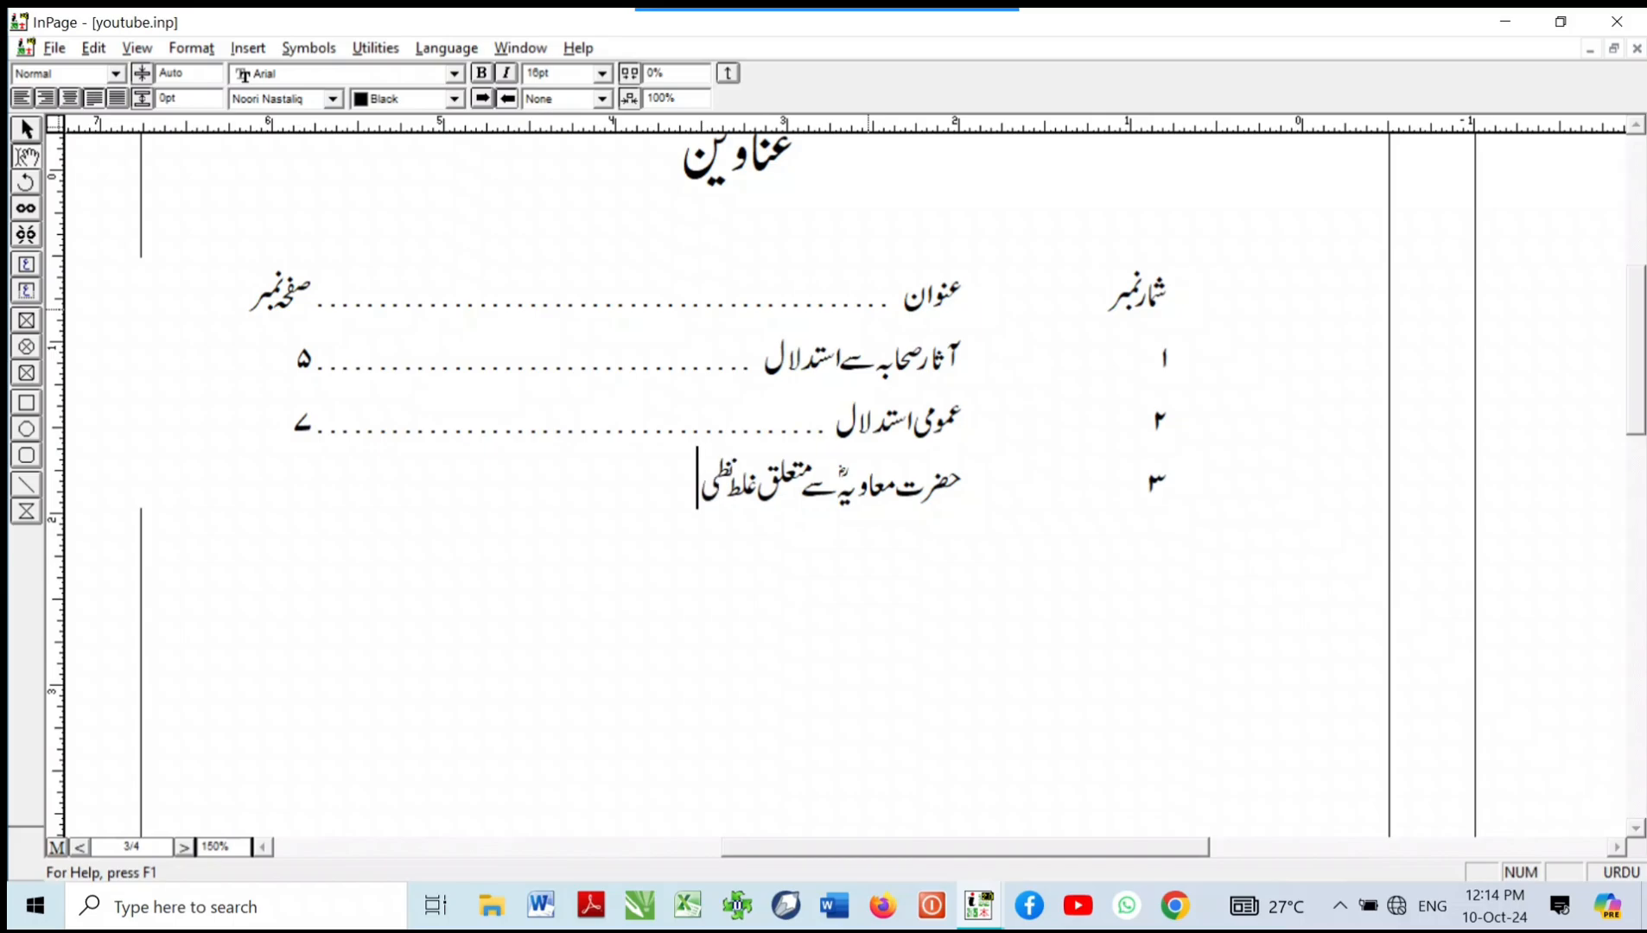
key(BackSpace)
text(ریاک)
key(BackSpace)
text(ت کا جائزہ)
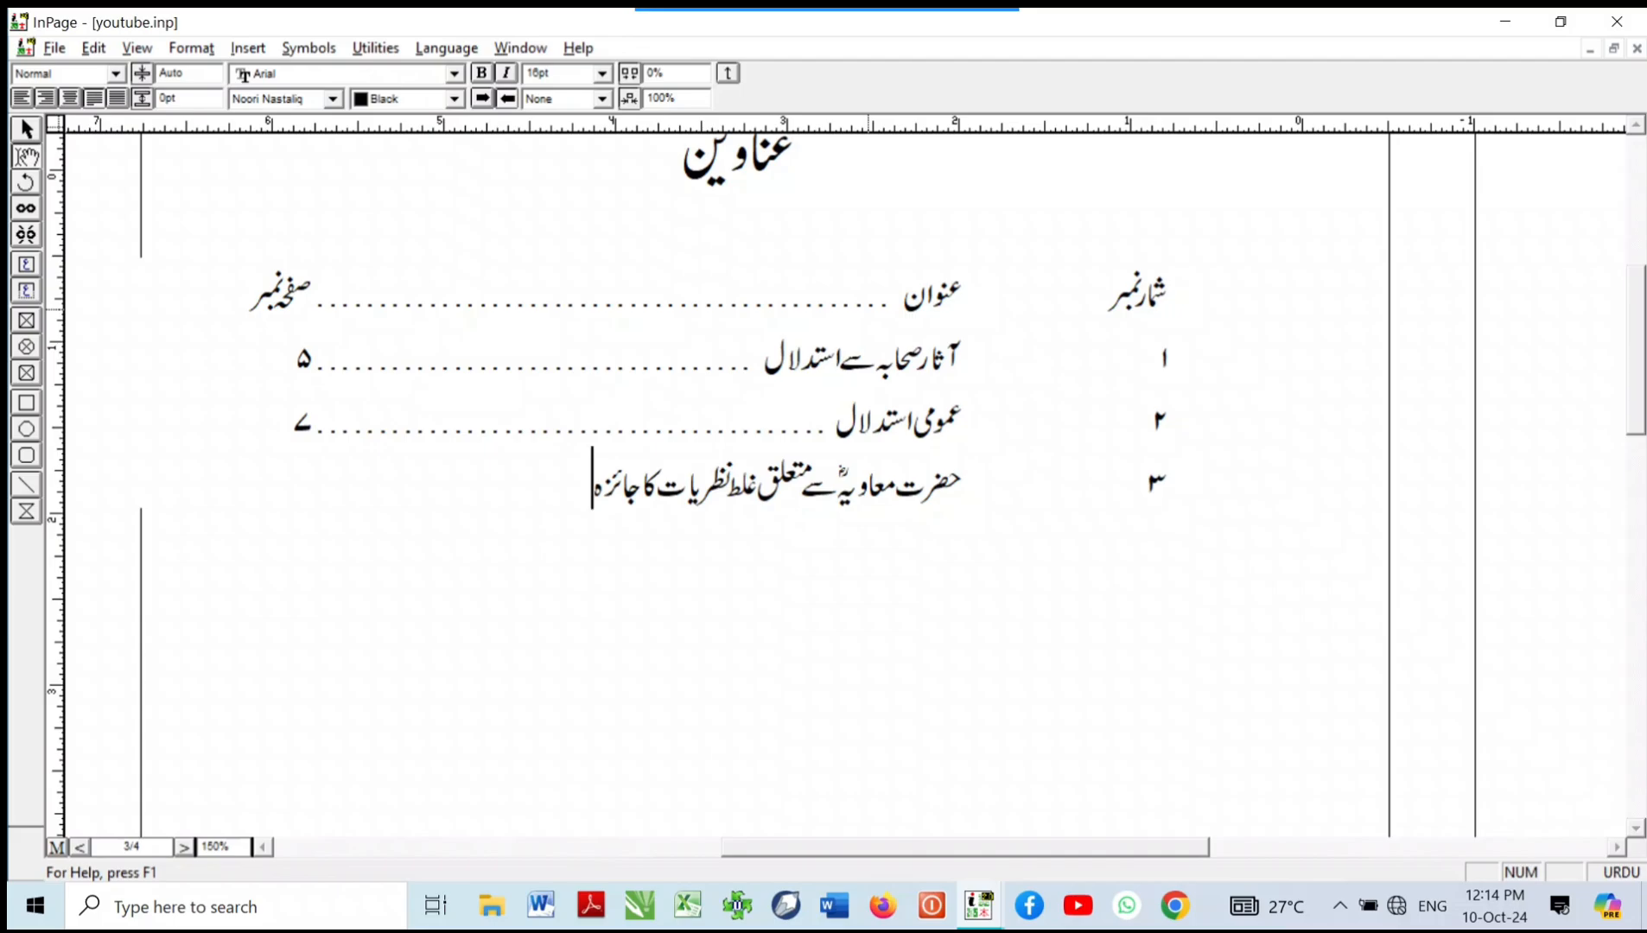
key(Tab)
text(۹)
drag(737, 538, 878, 550)
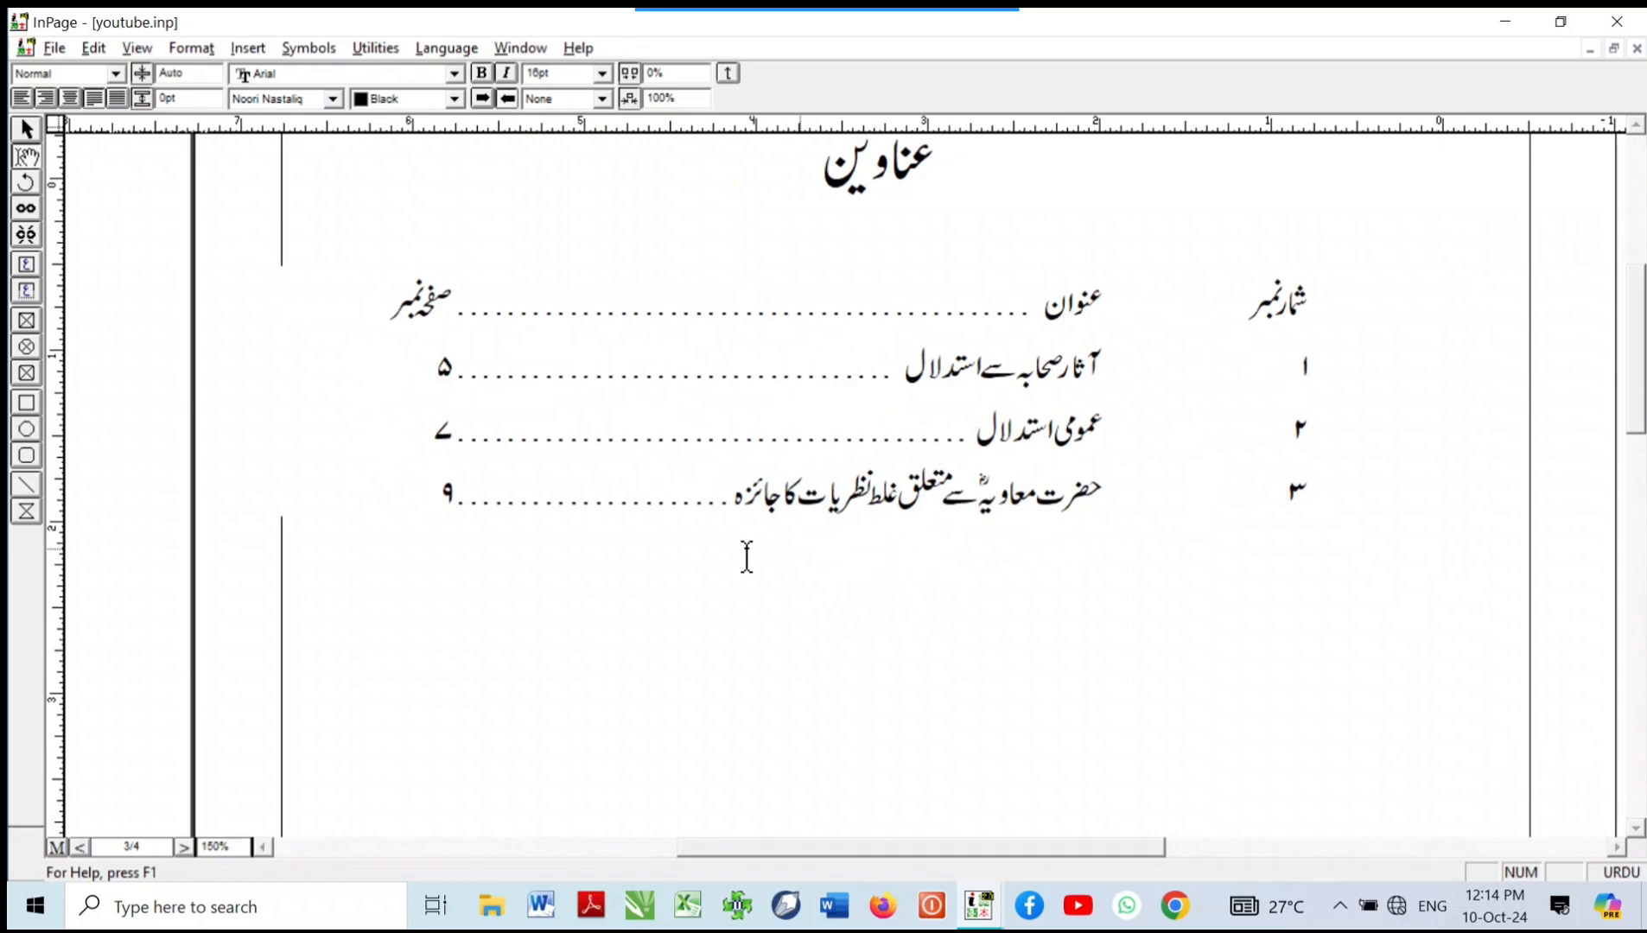
right_click(457, 386)
right_click(457, 386)
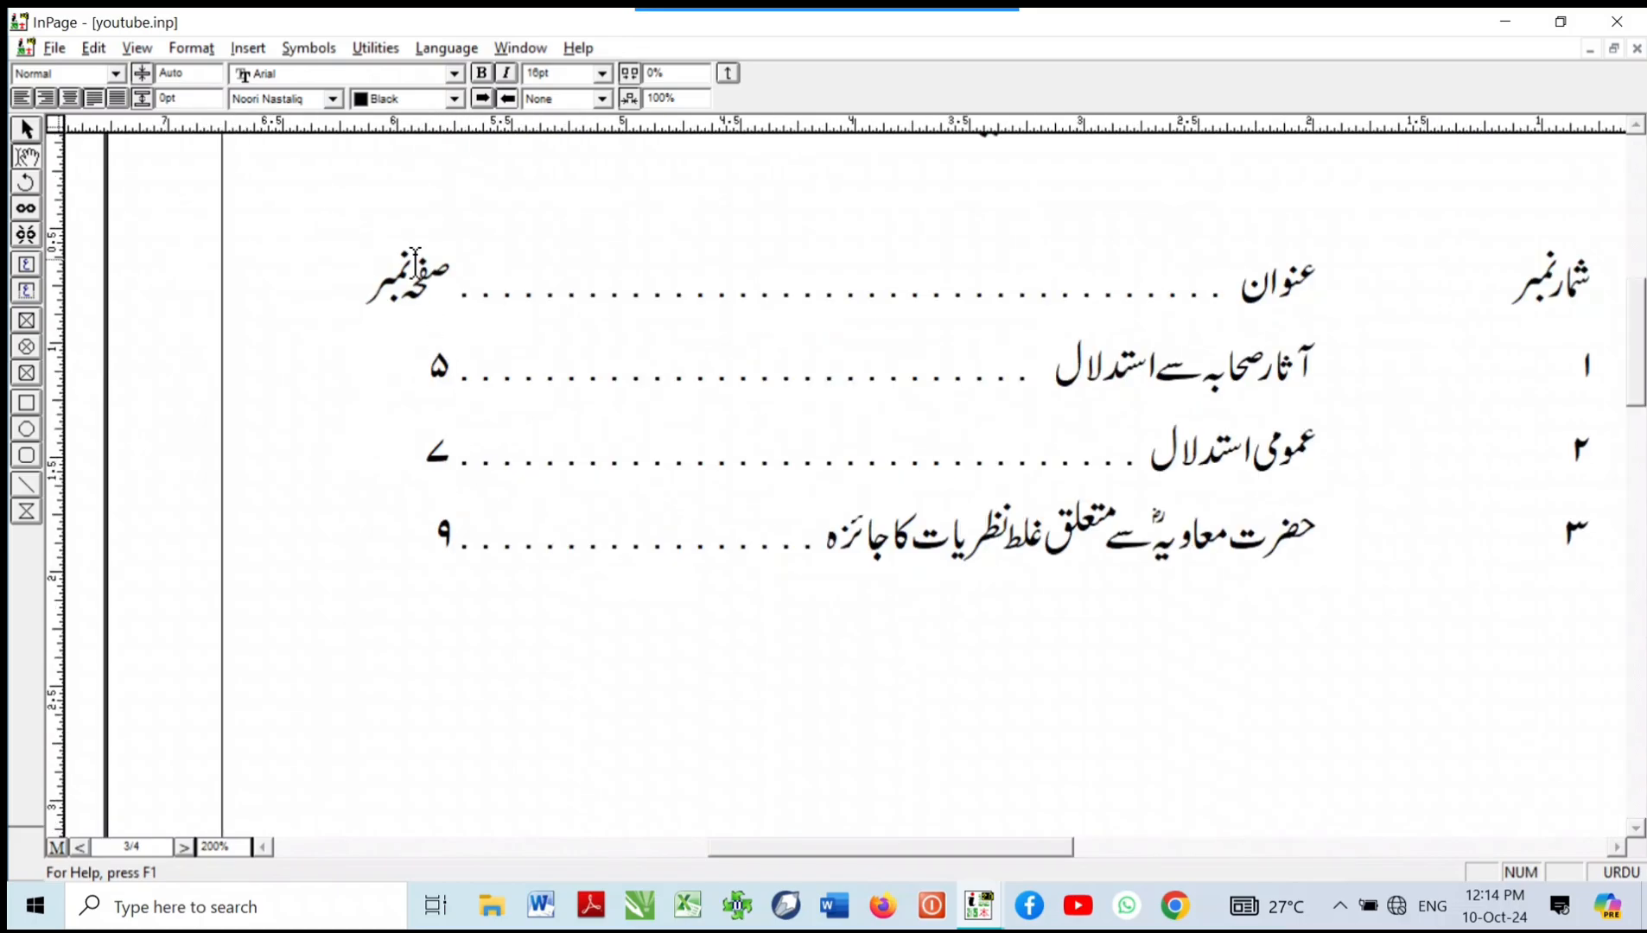
drag(787, 601, 610, 597)
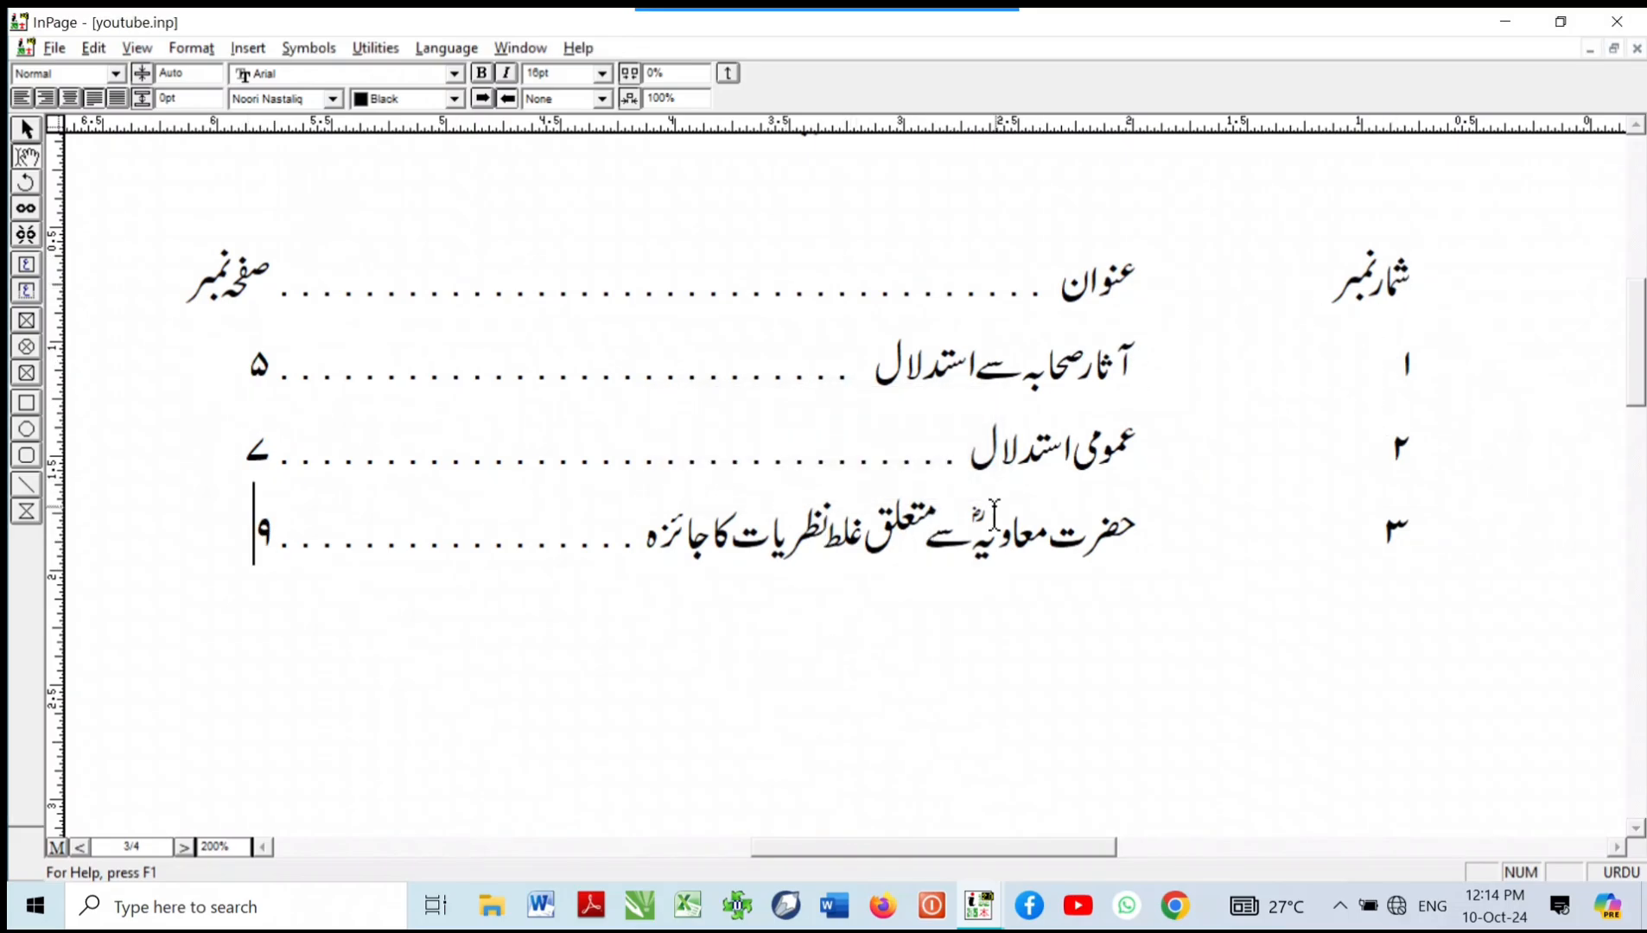
key(ctrl+0)
scroll(805, 316, up, 4)
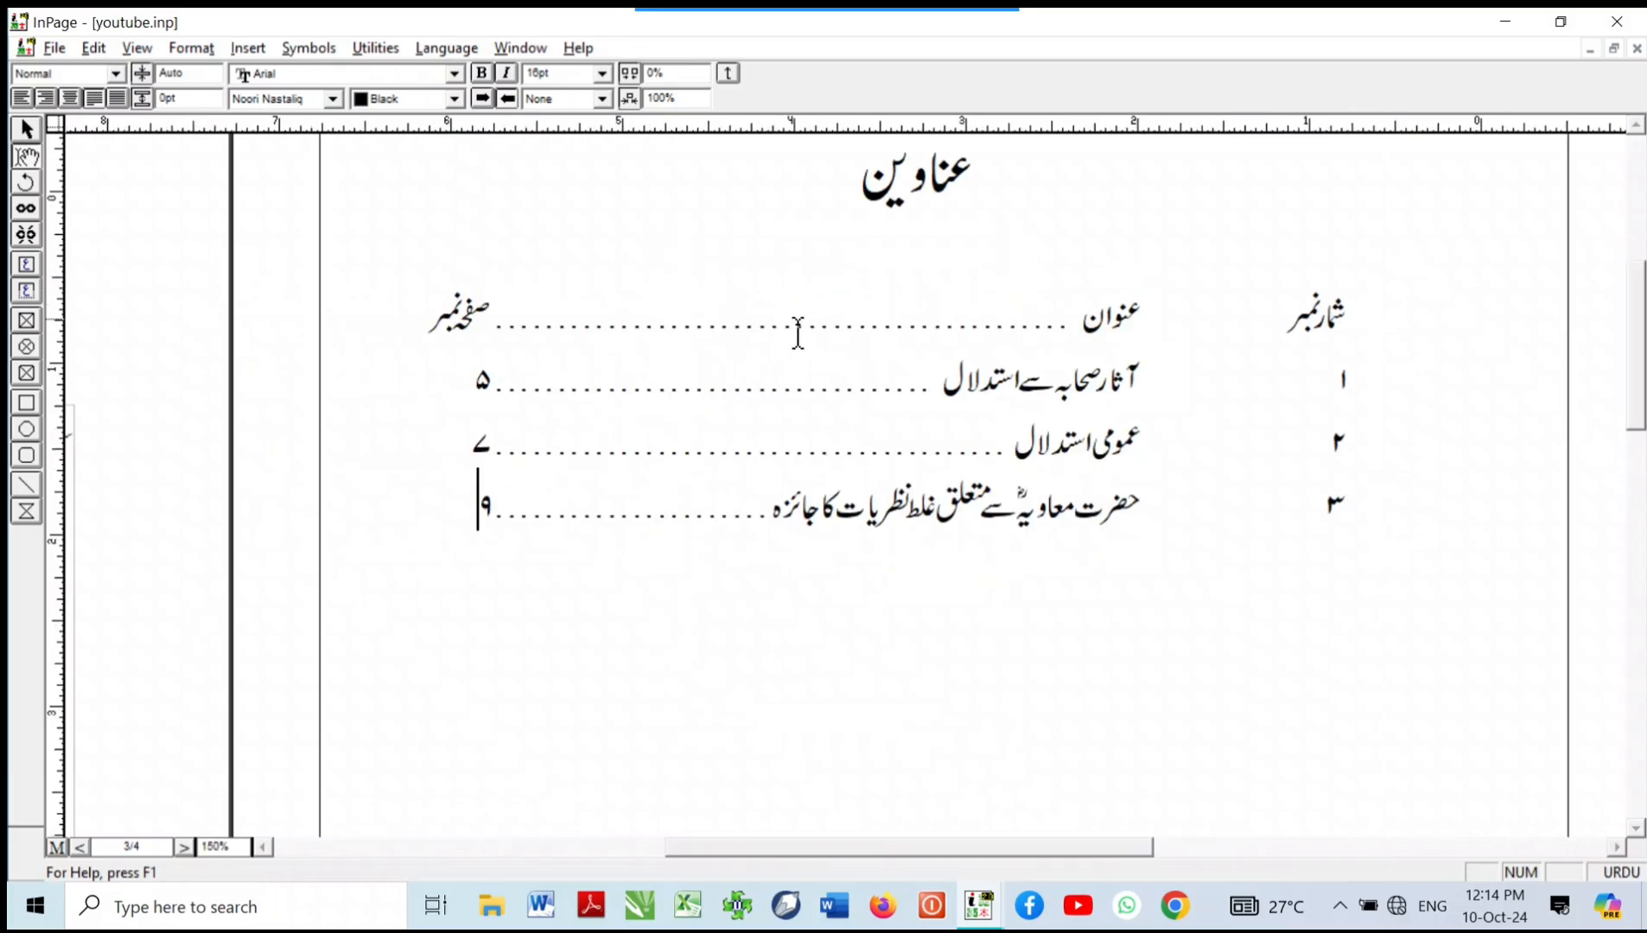
Step: Centre-align the first tab stop, which holds the "شمار نمبر" column, for the heading line and all three contents entries
drag(439, 599, 1309, 411)
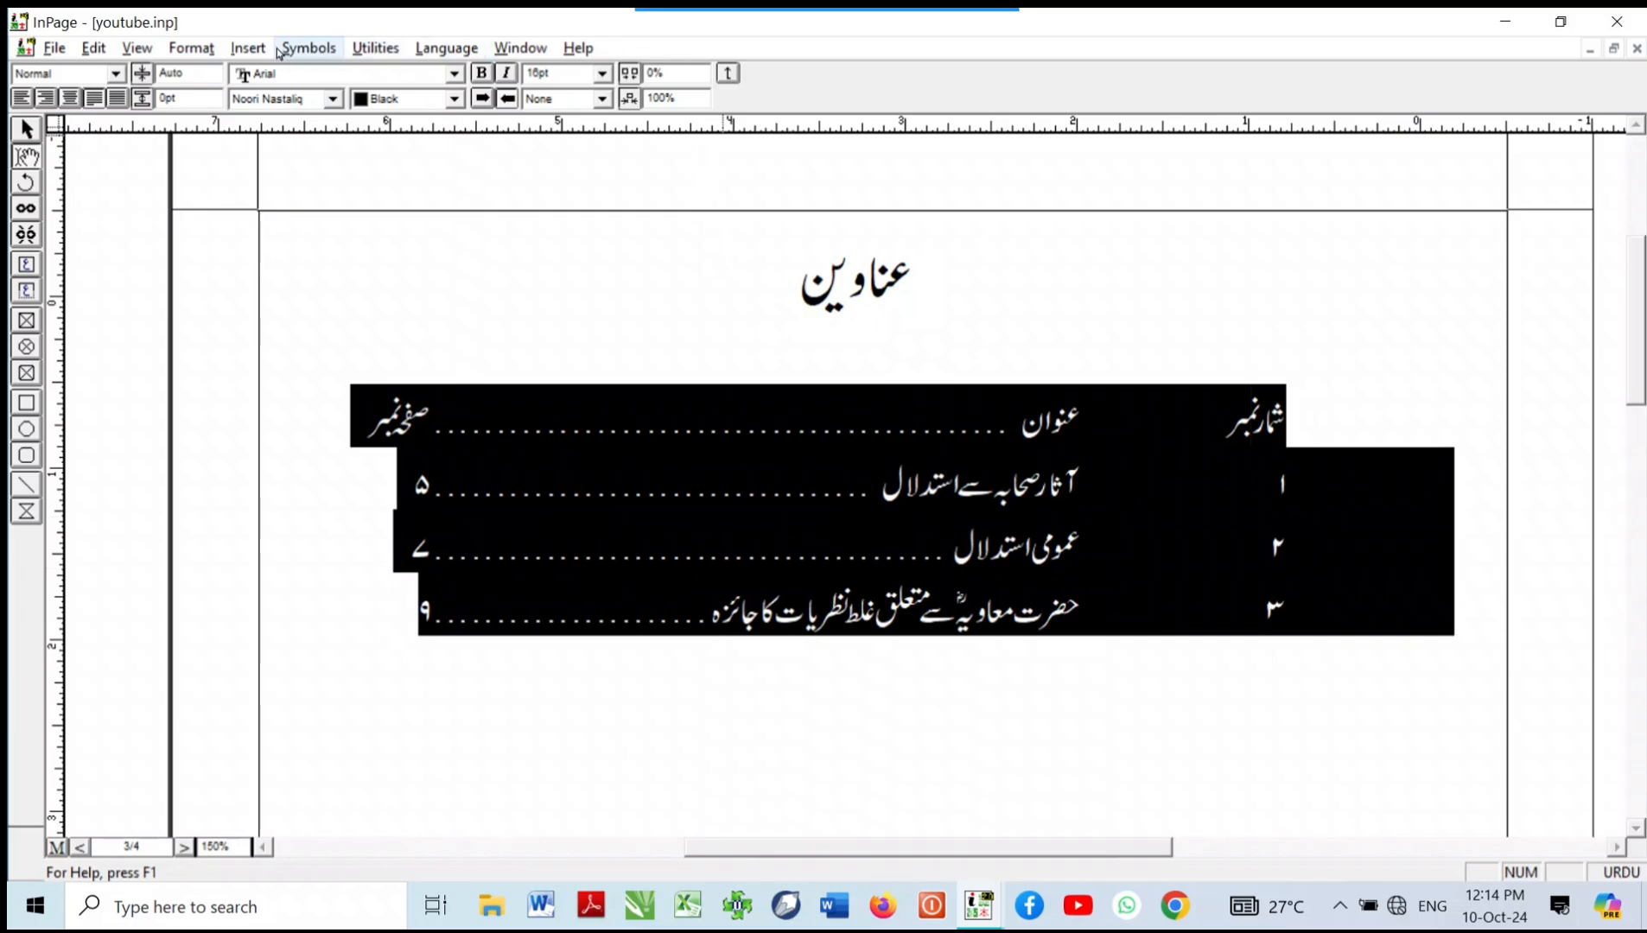
click(191, 48)
click(234, 179)
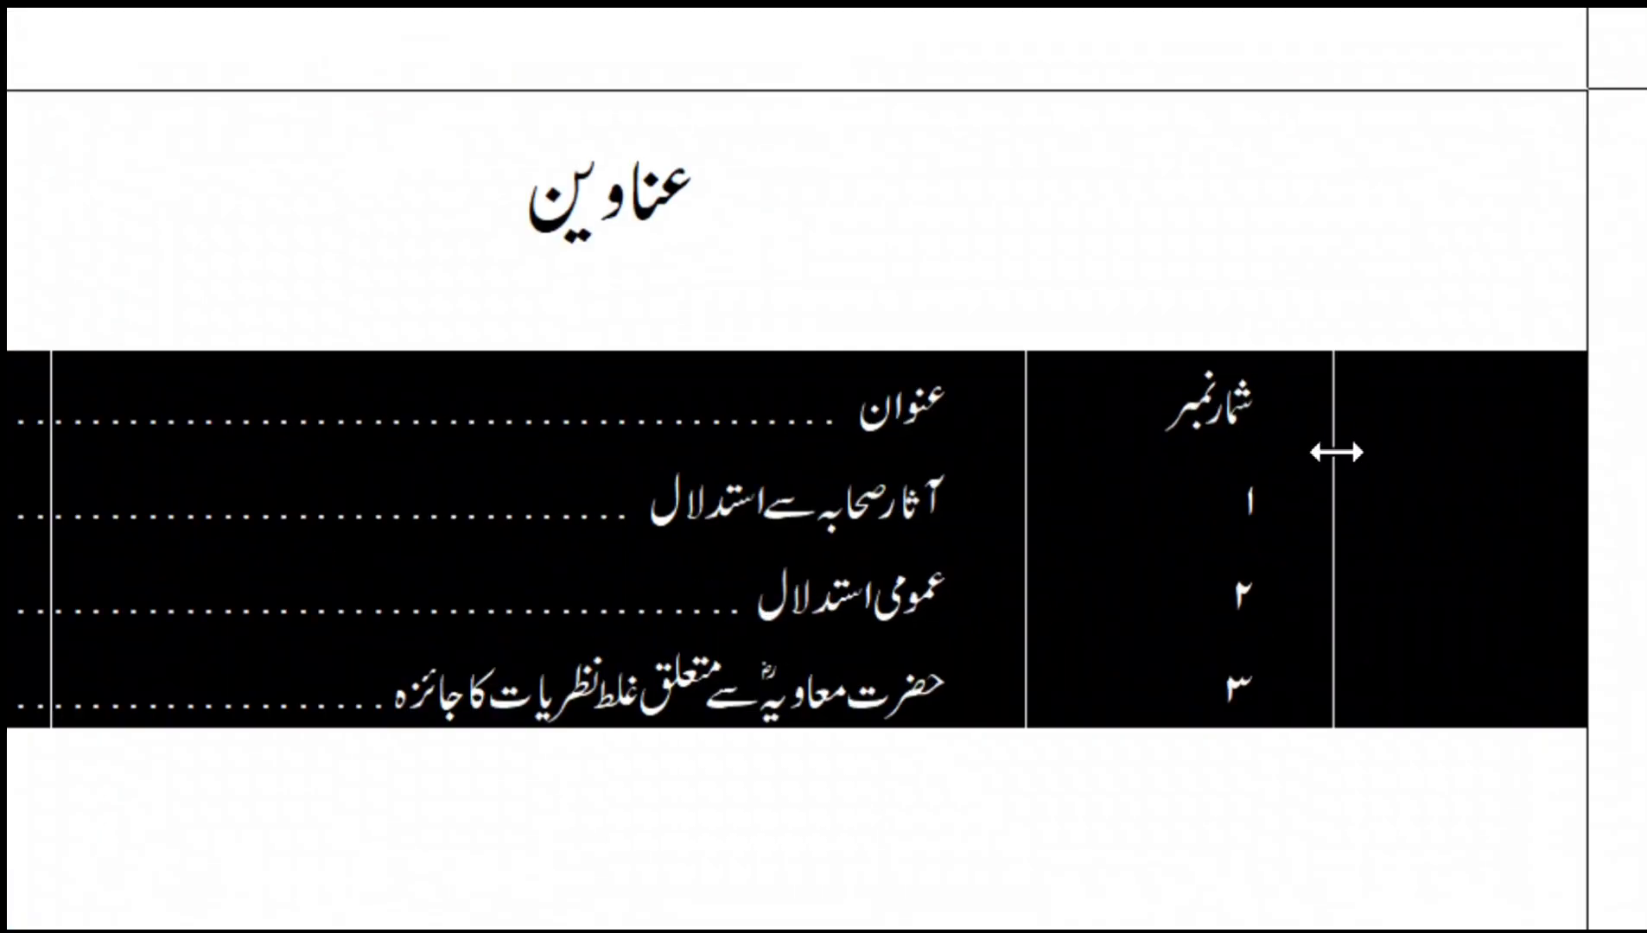
drag(1336, 452, 1336, 452)
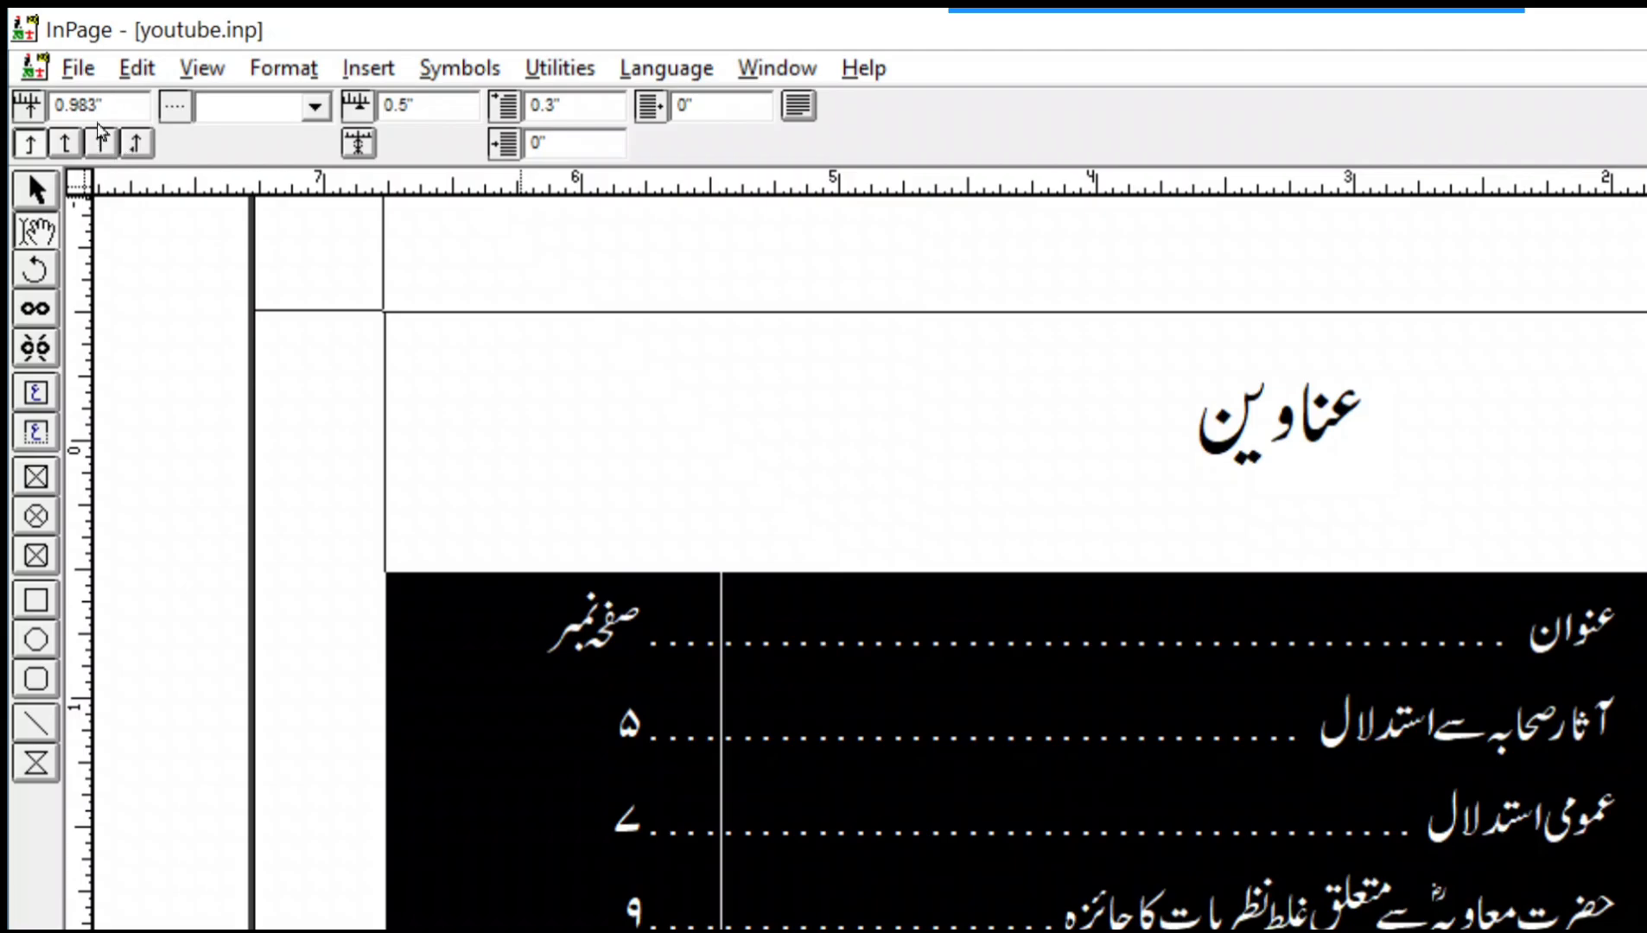
mouse_move(975, 19)
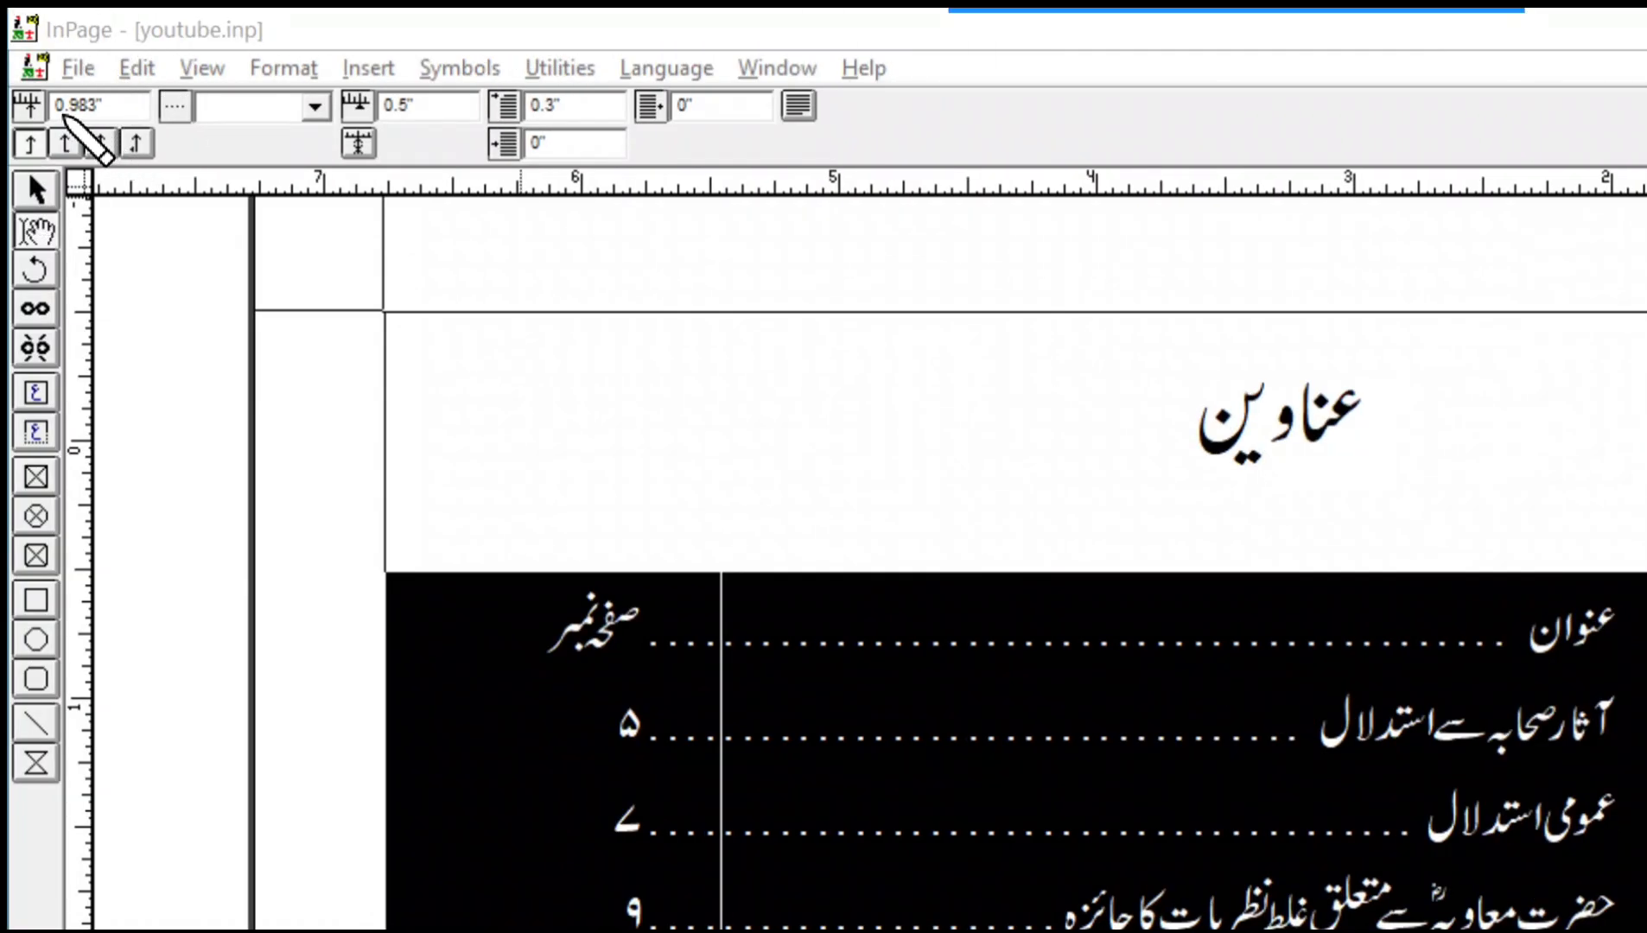
drag(57, 111, 138, 178)
key(Escape)
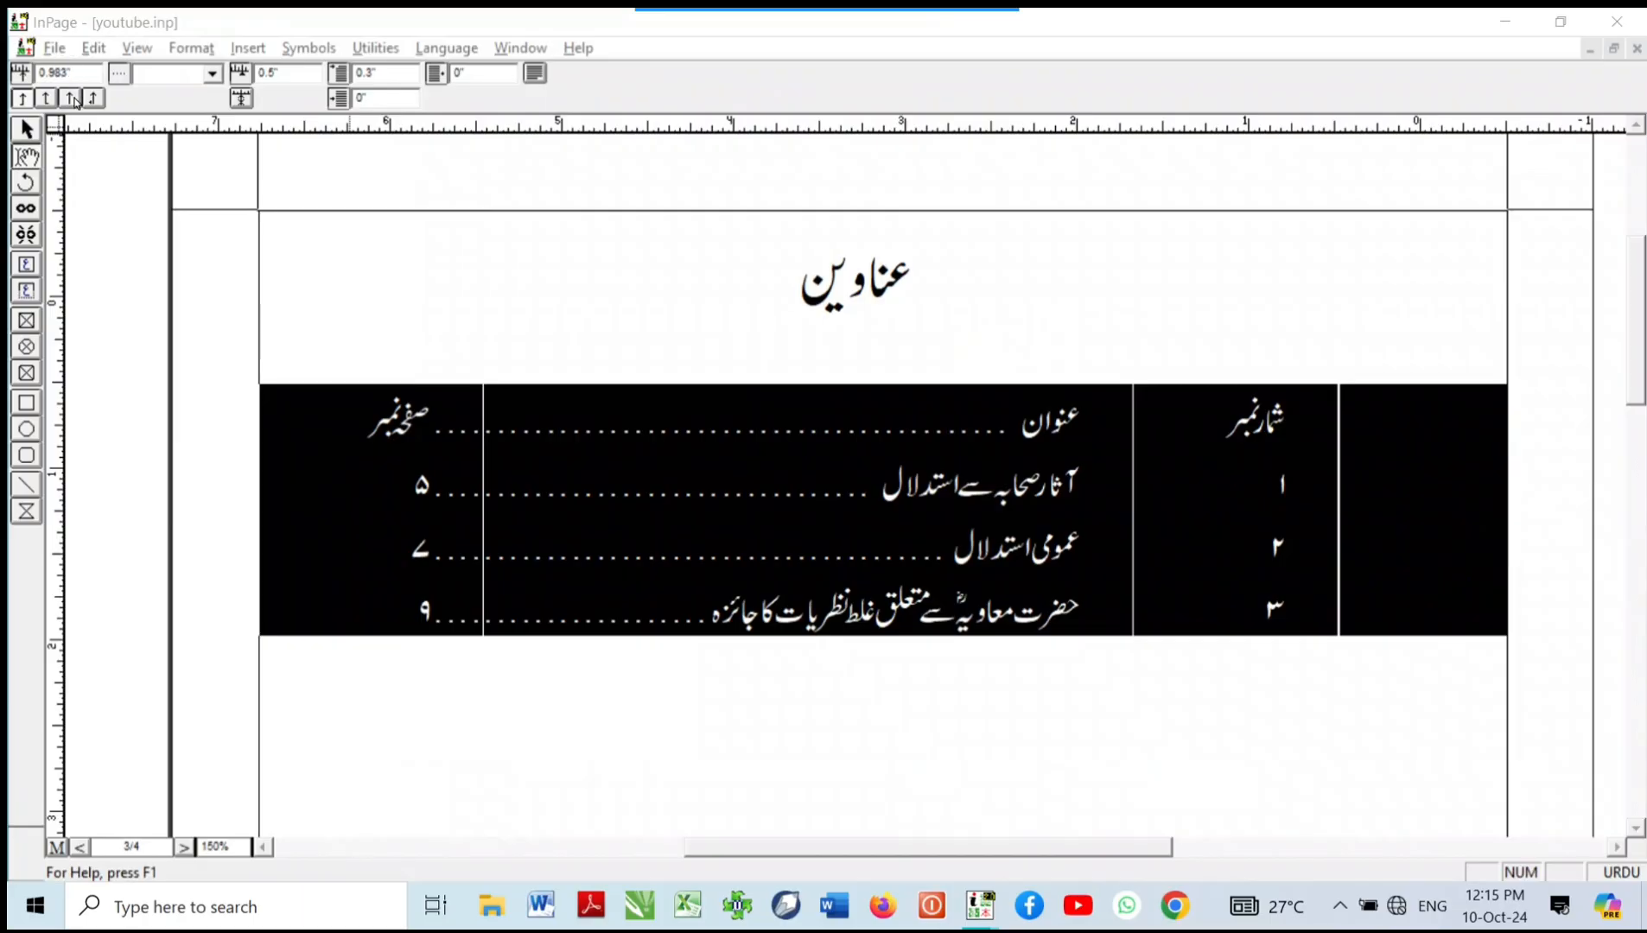
click(72, 98)
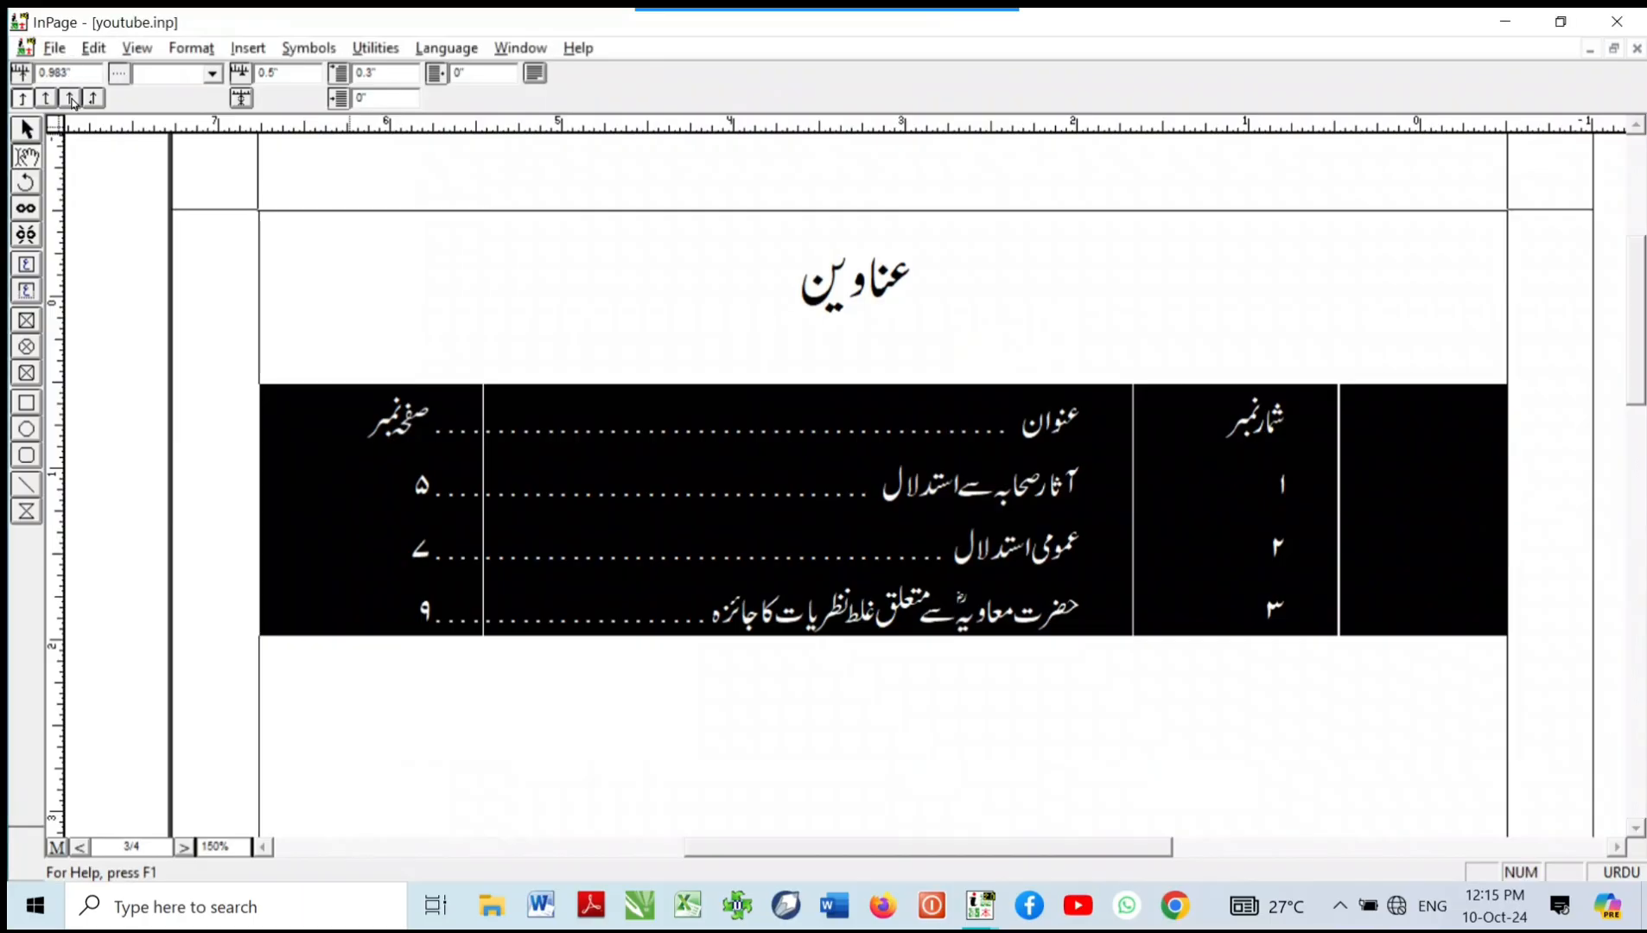
click(71, 99)
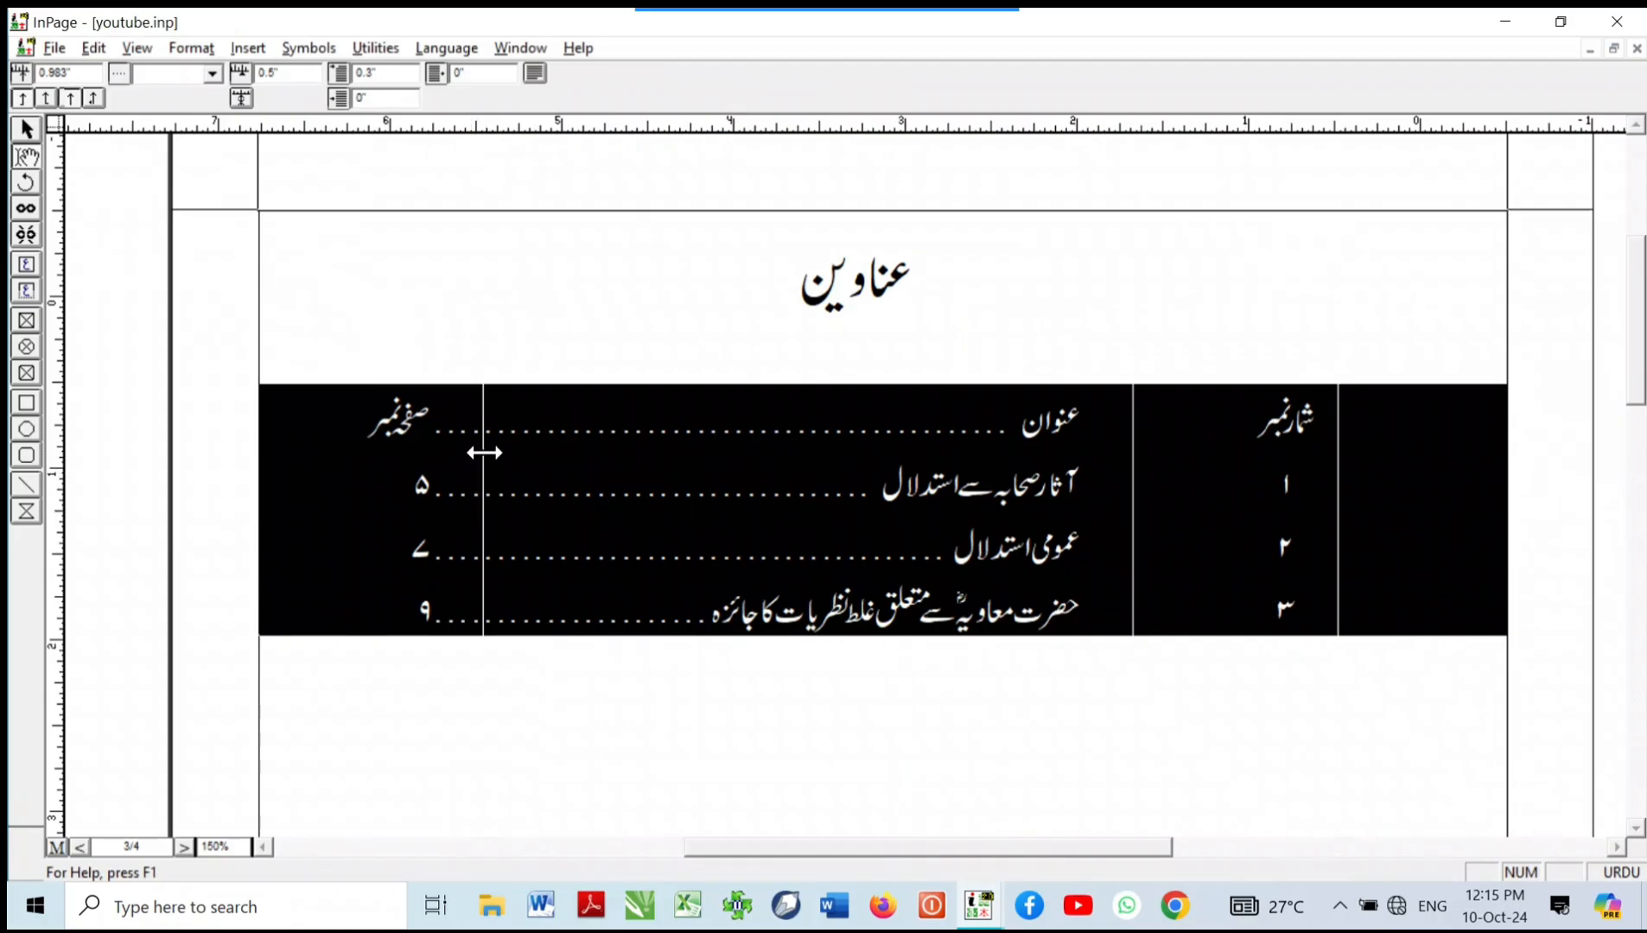
Step: Centre-align the third tab stop, which holds the "صفحہ نمبر" column, and close the tab settings
drag(484, 451, 481, 447)
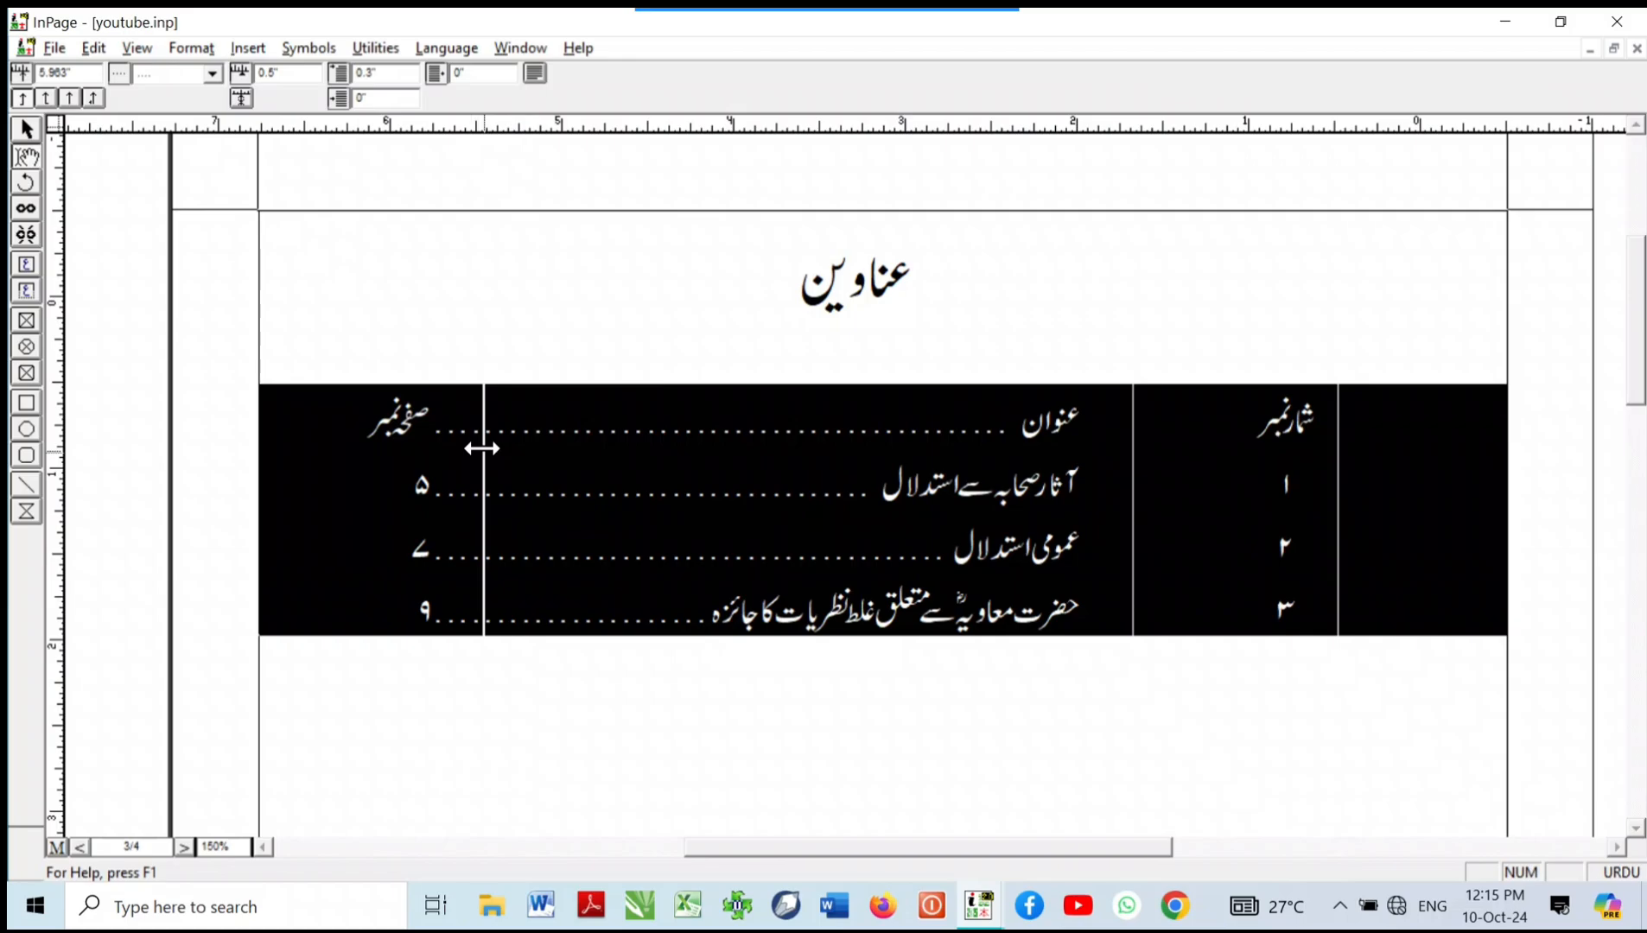
click(71, 99)
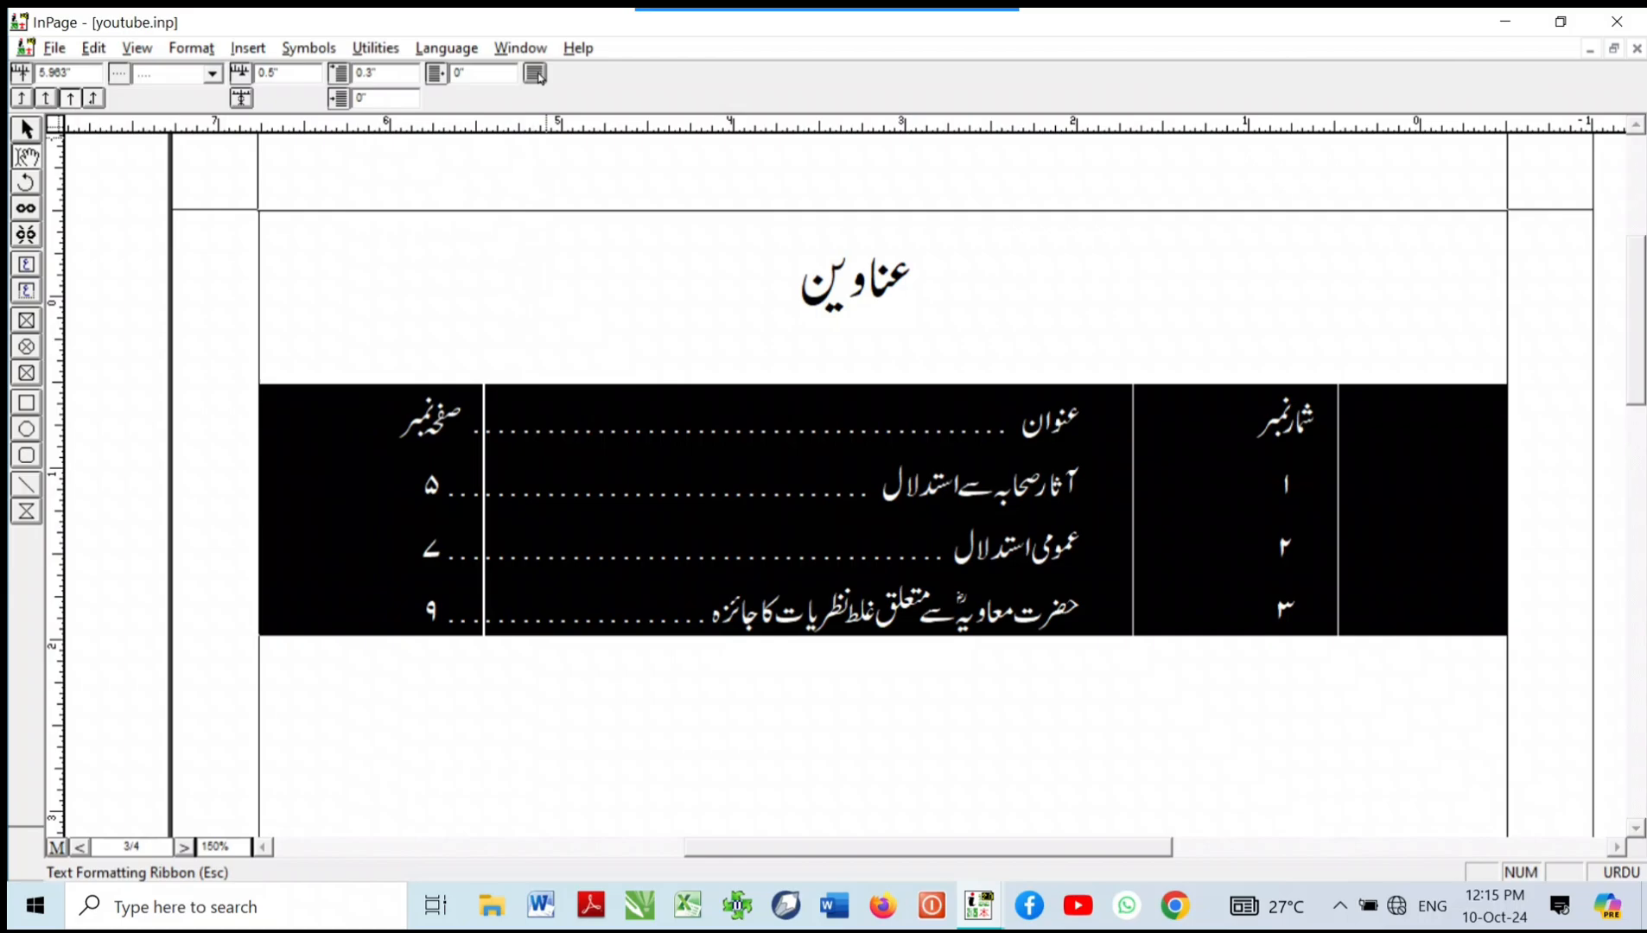
click(191, 48)
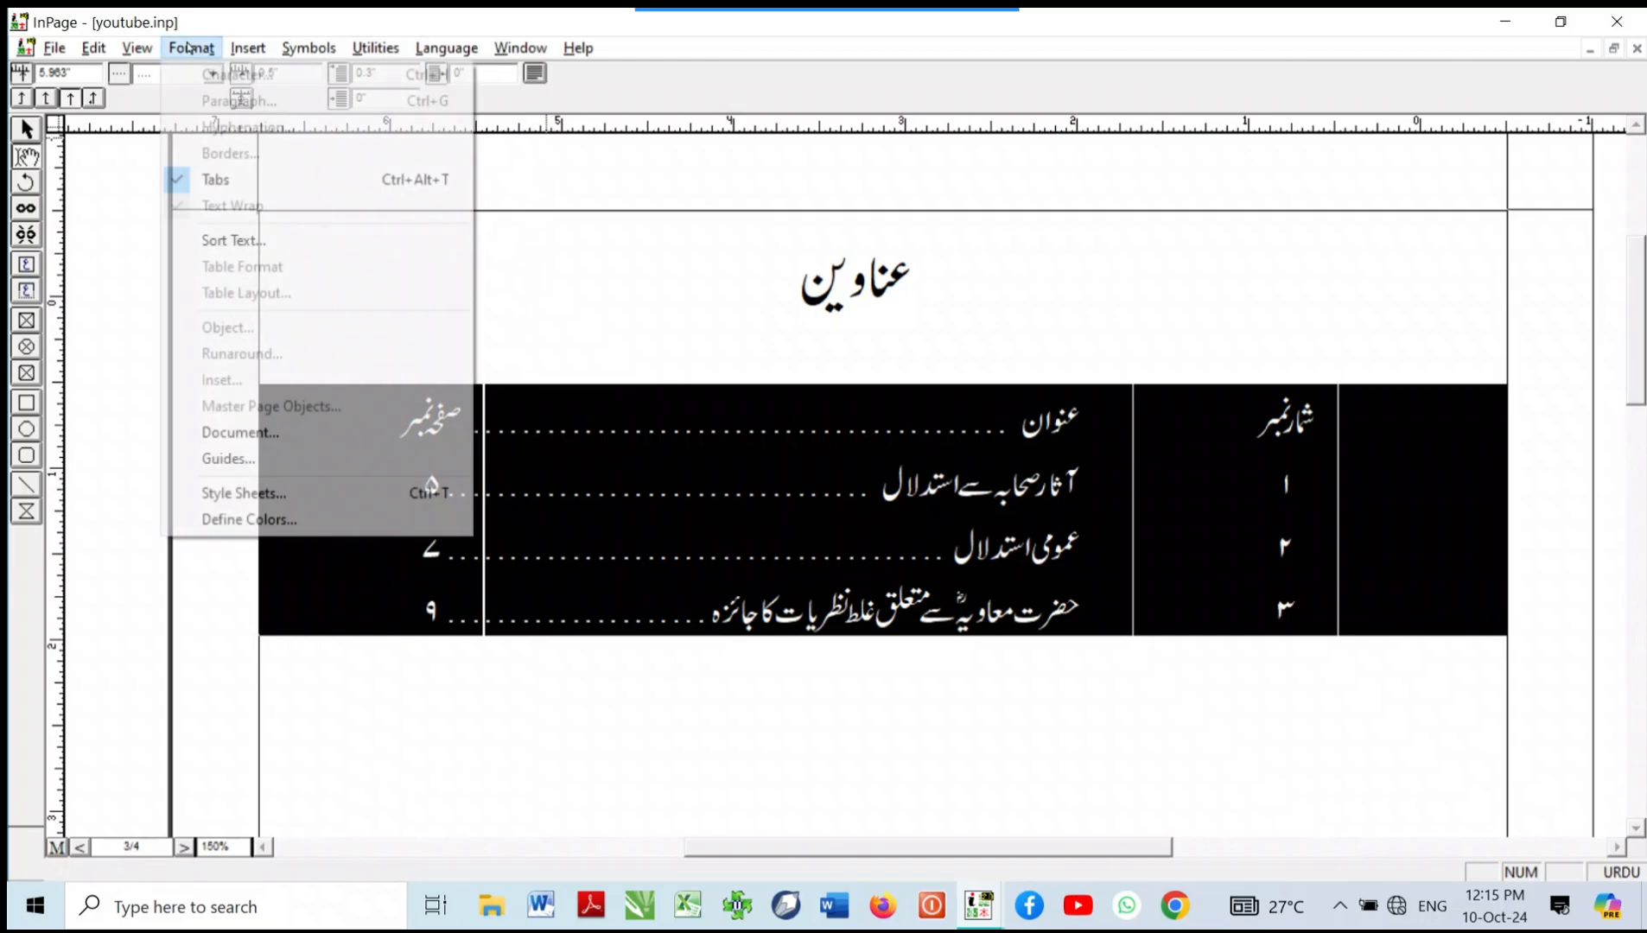
click(200, 180)
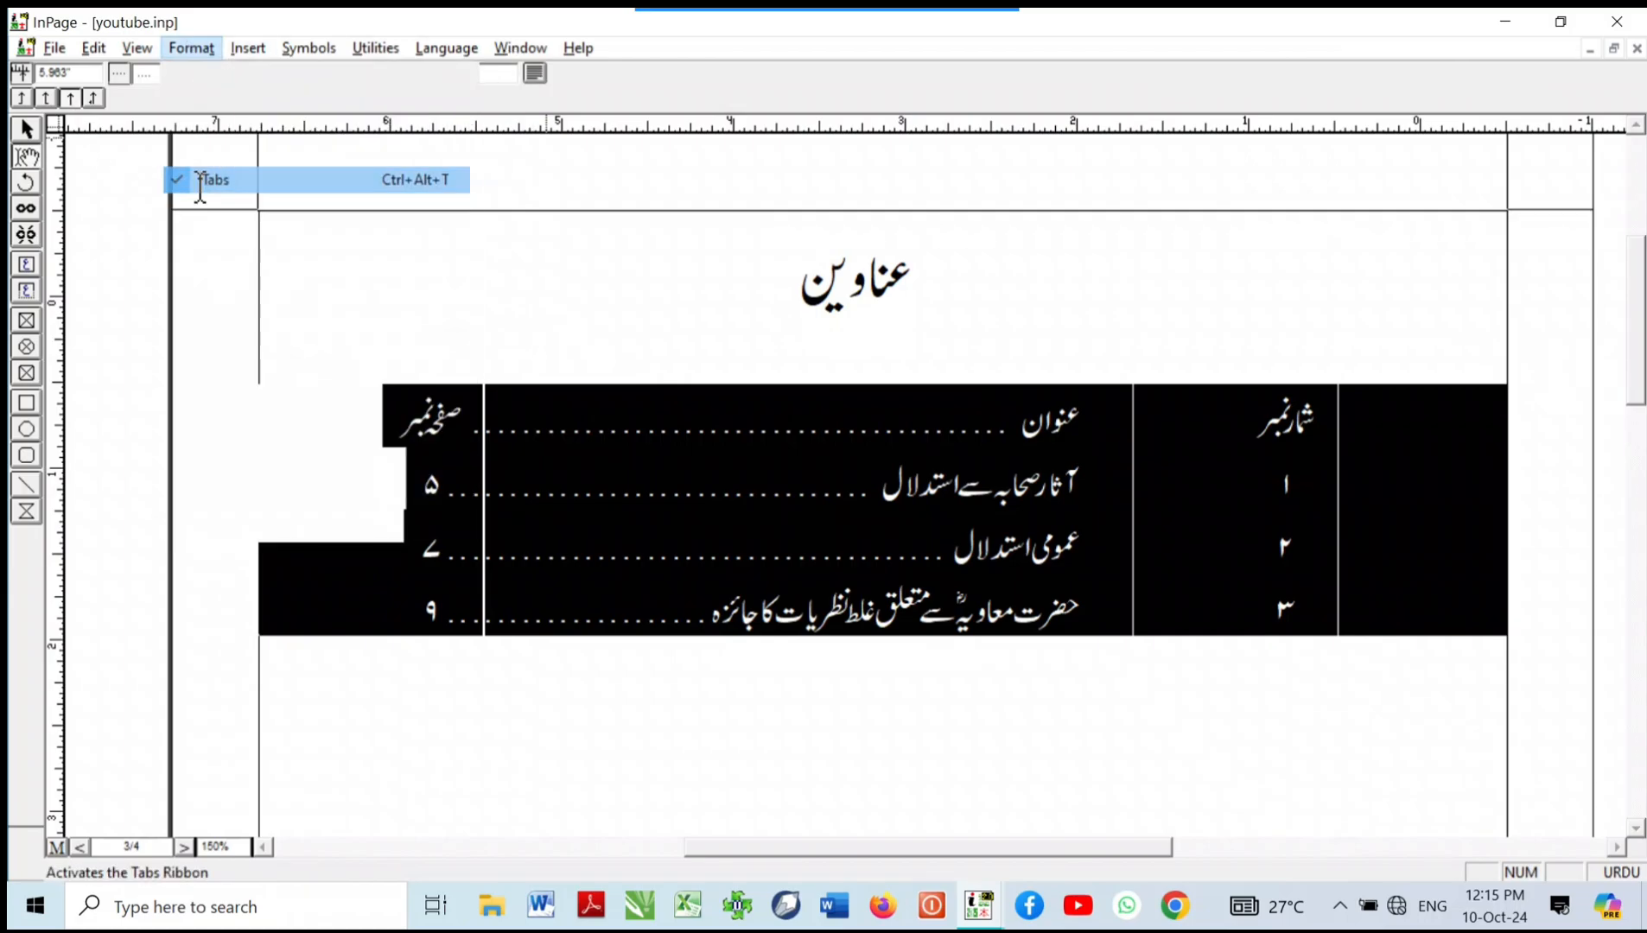
click(356, 648)
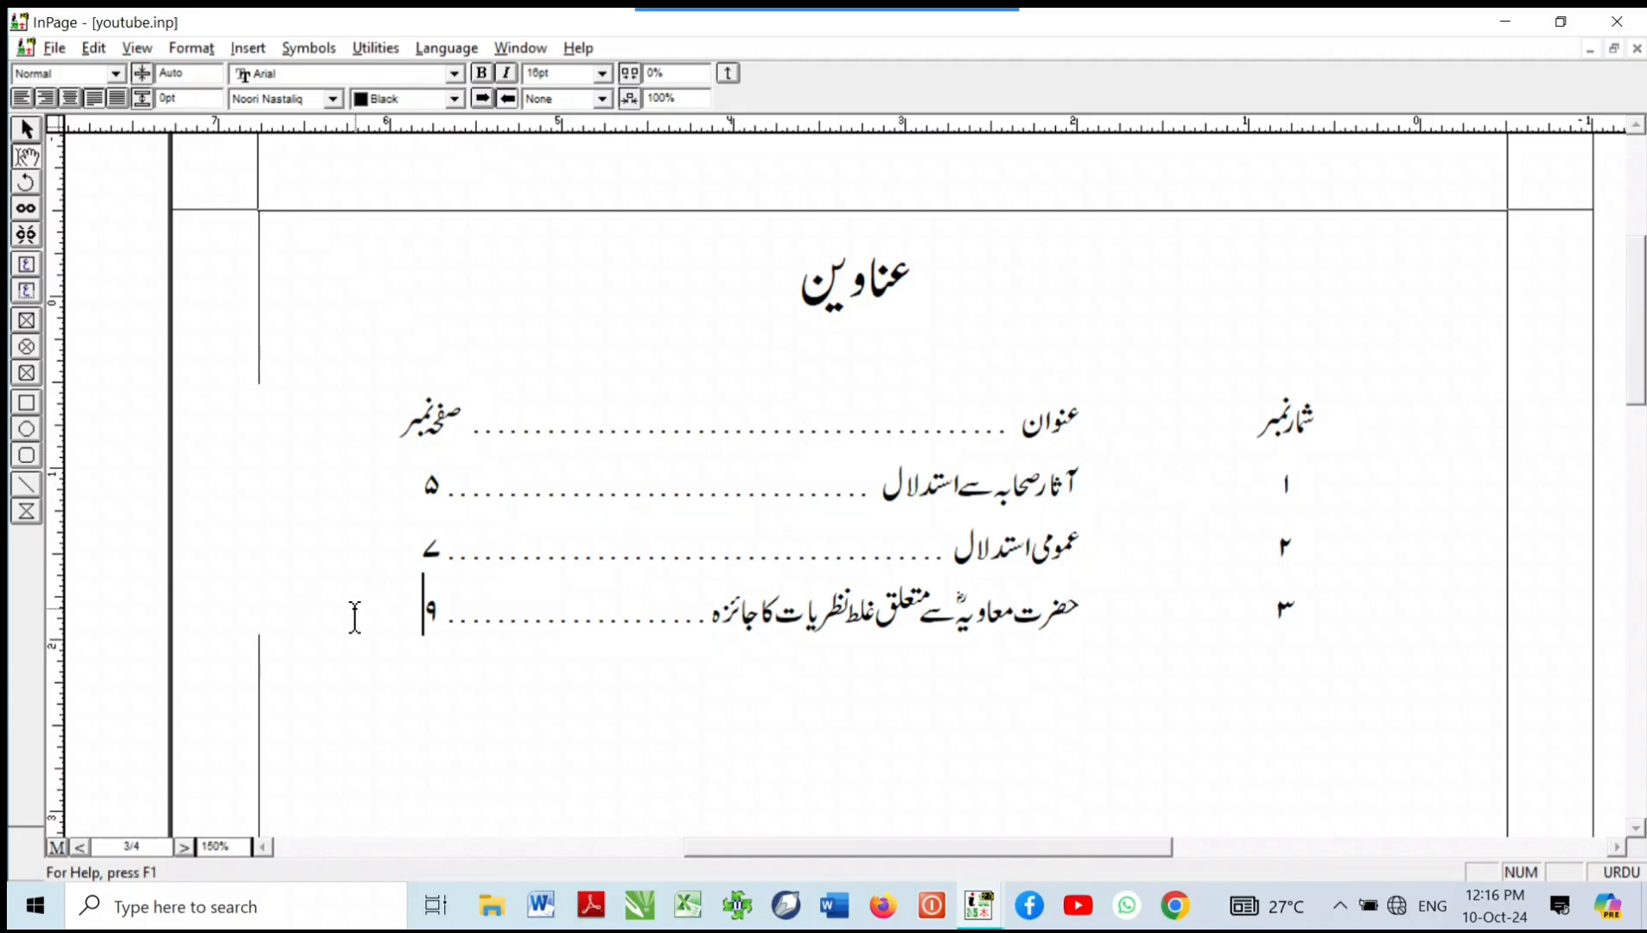
Step: Move the second tab stop of all four contents lines about 0.4 inches closer to the "شمار نمبر" column and close the tab settings
drag(372, 618, 1292, 391)
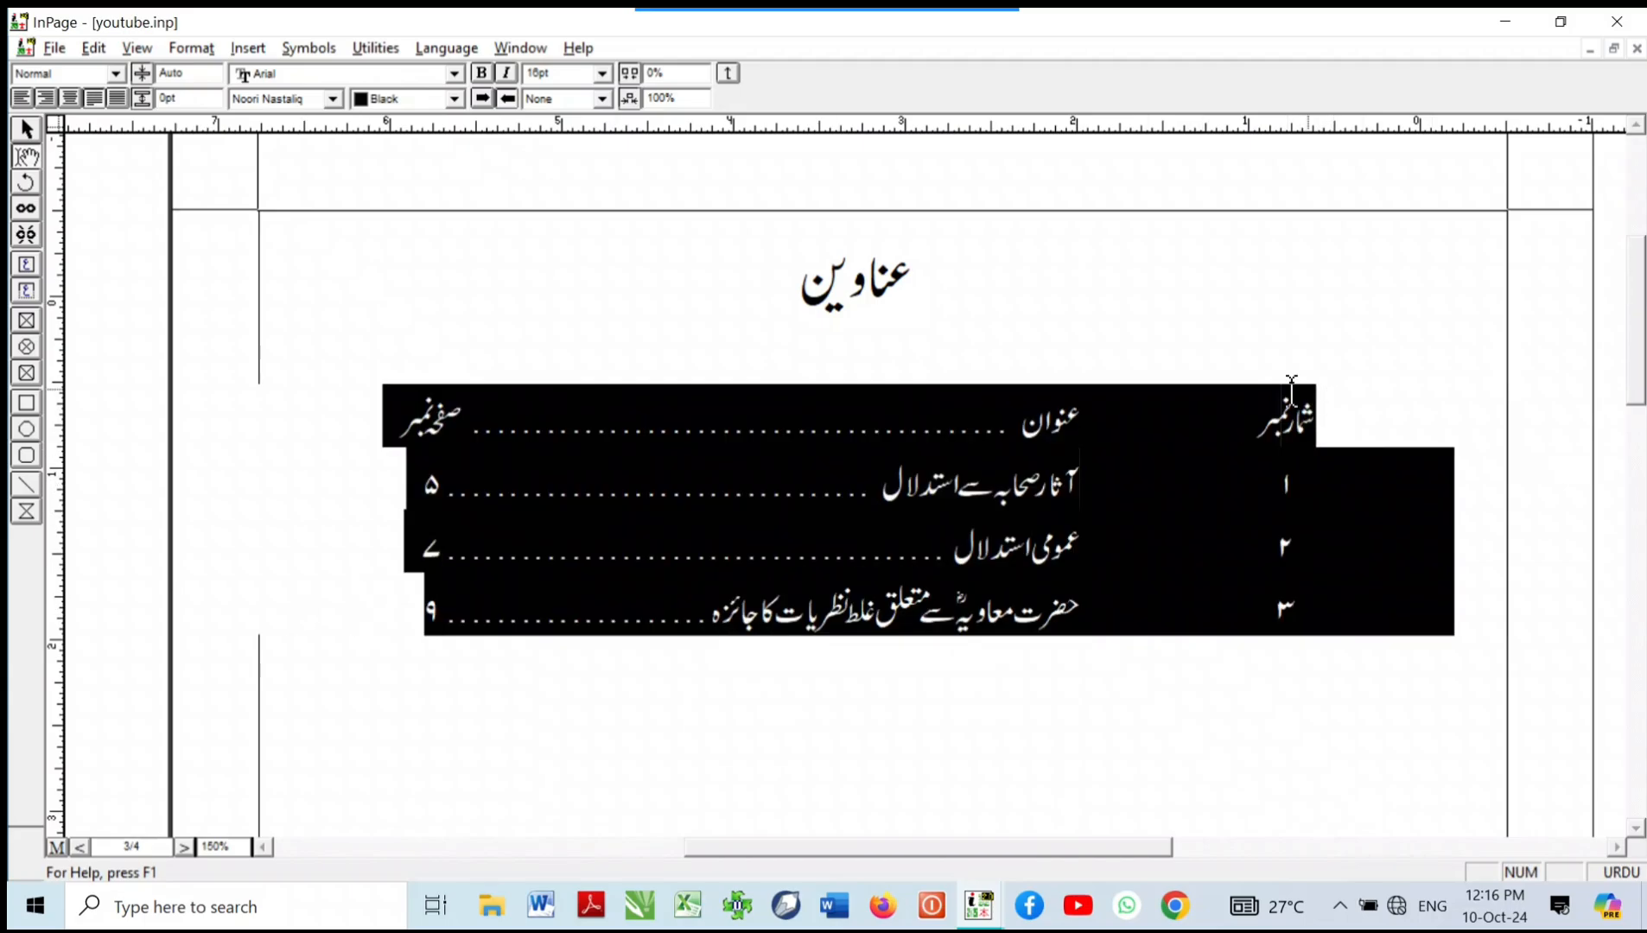
click(191, 47)
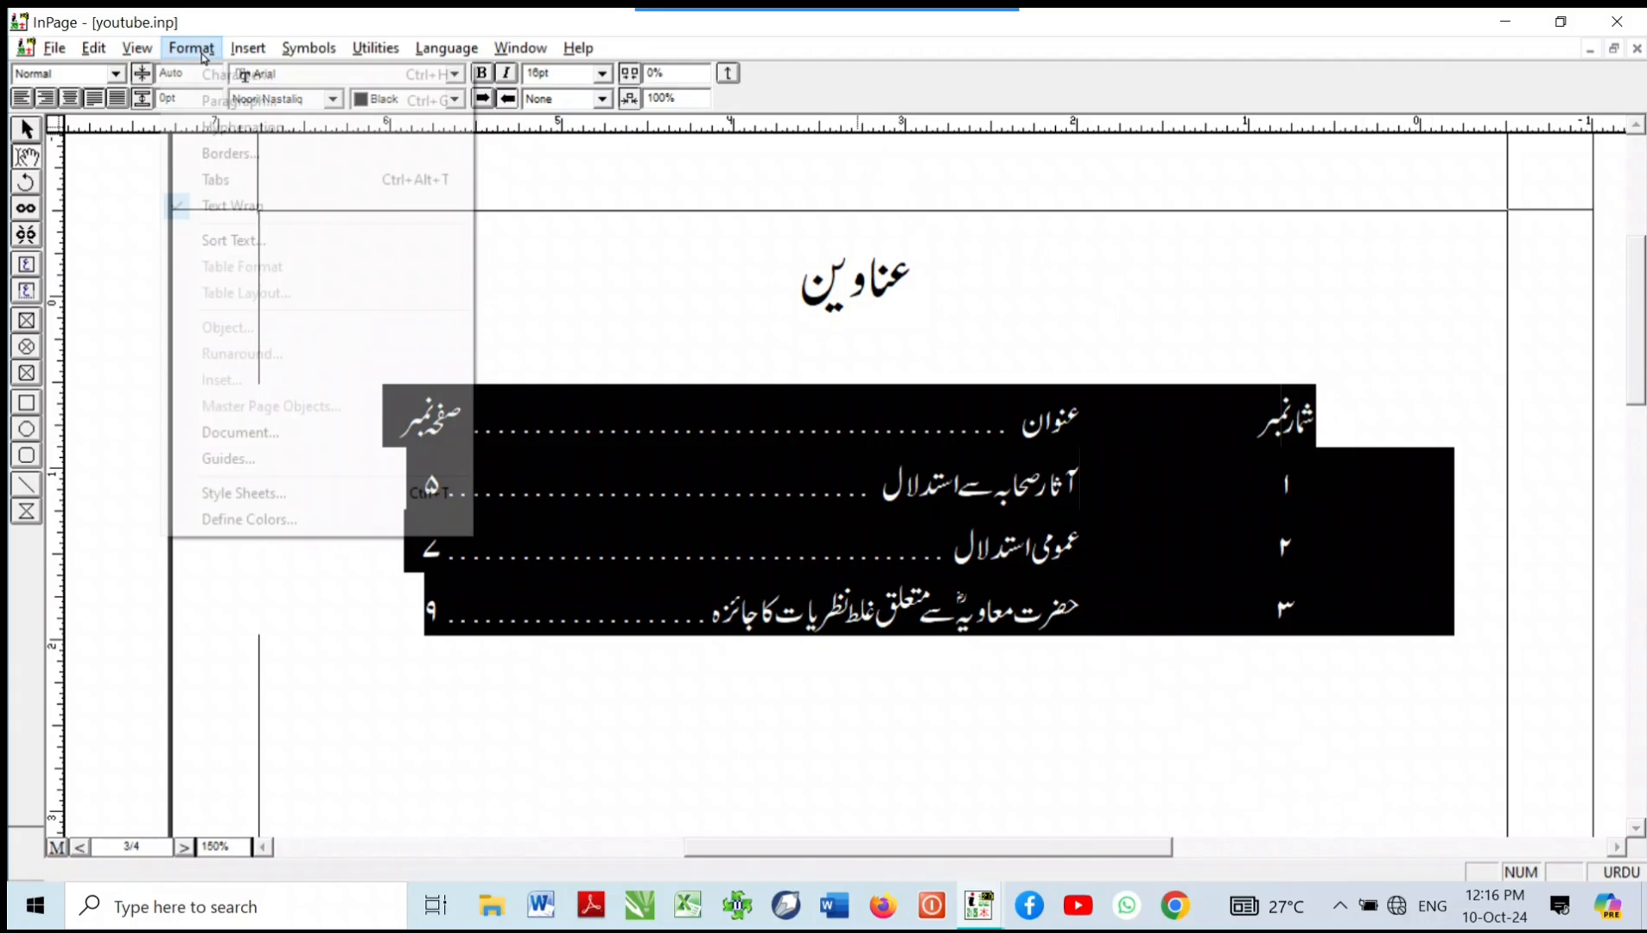
click(223, 182)
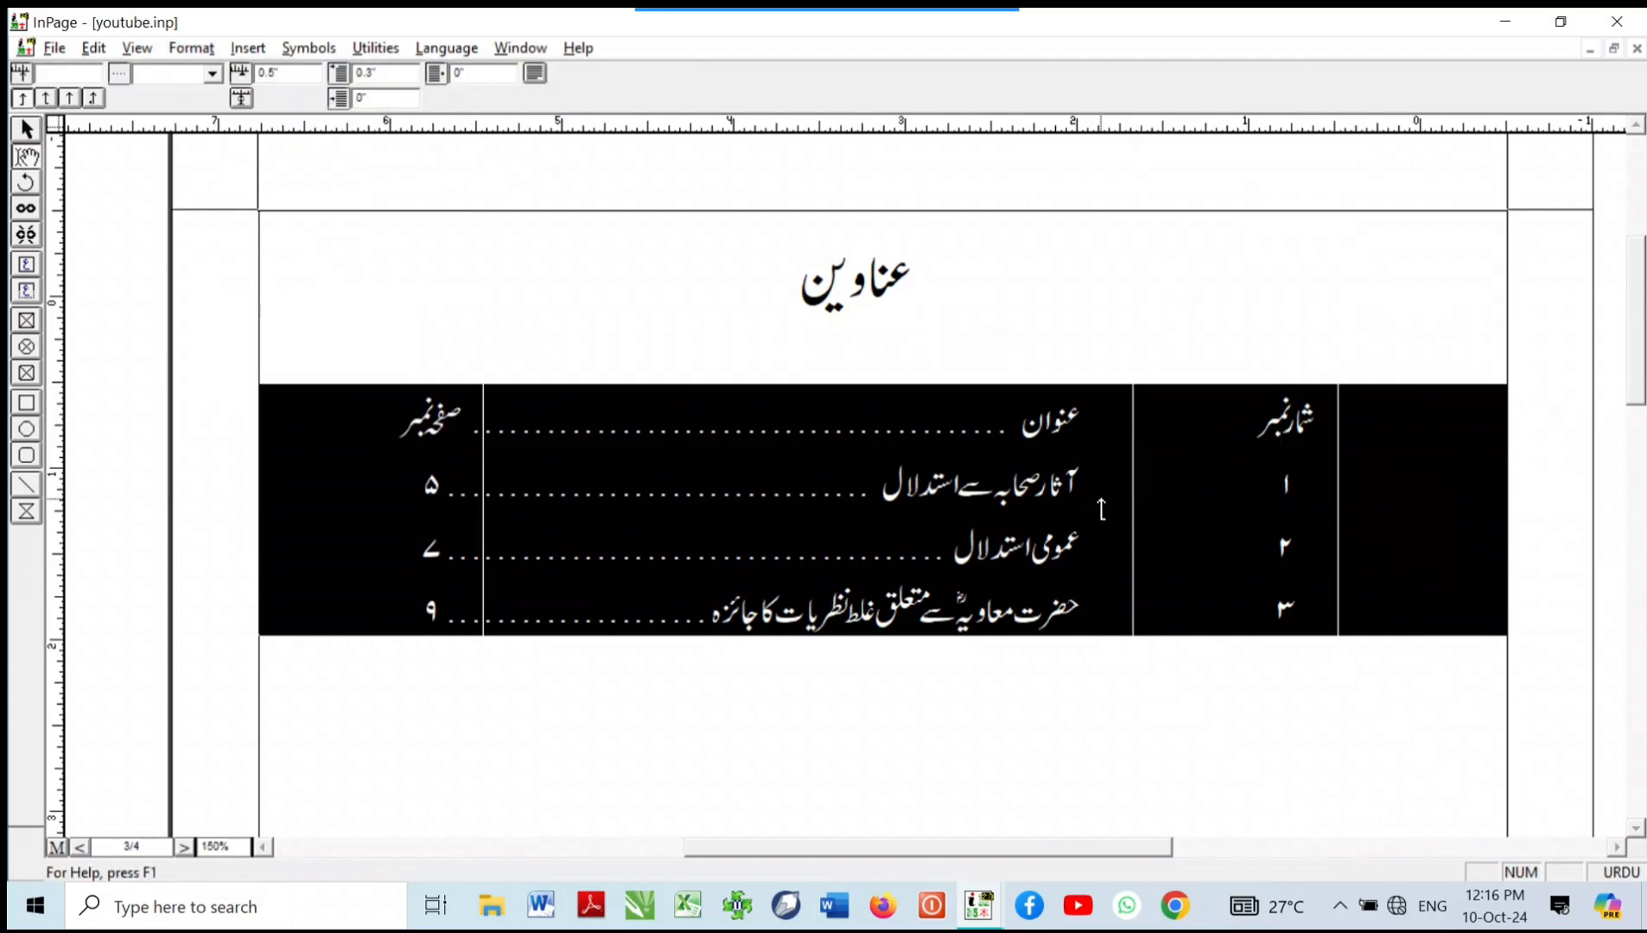
click(1133, 508)
drag(1133, 508, 1201, 510)
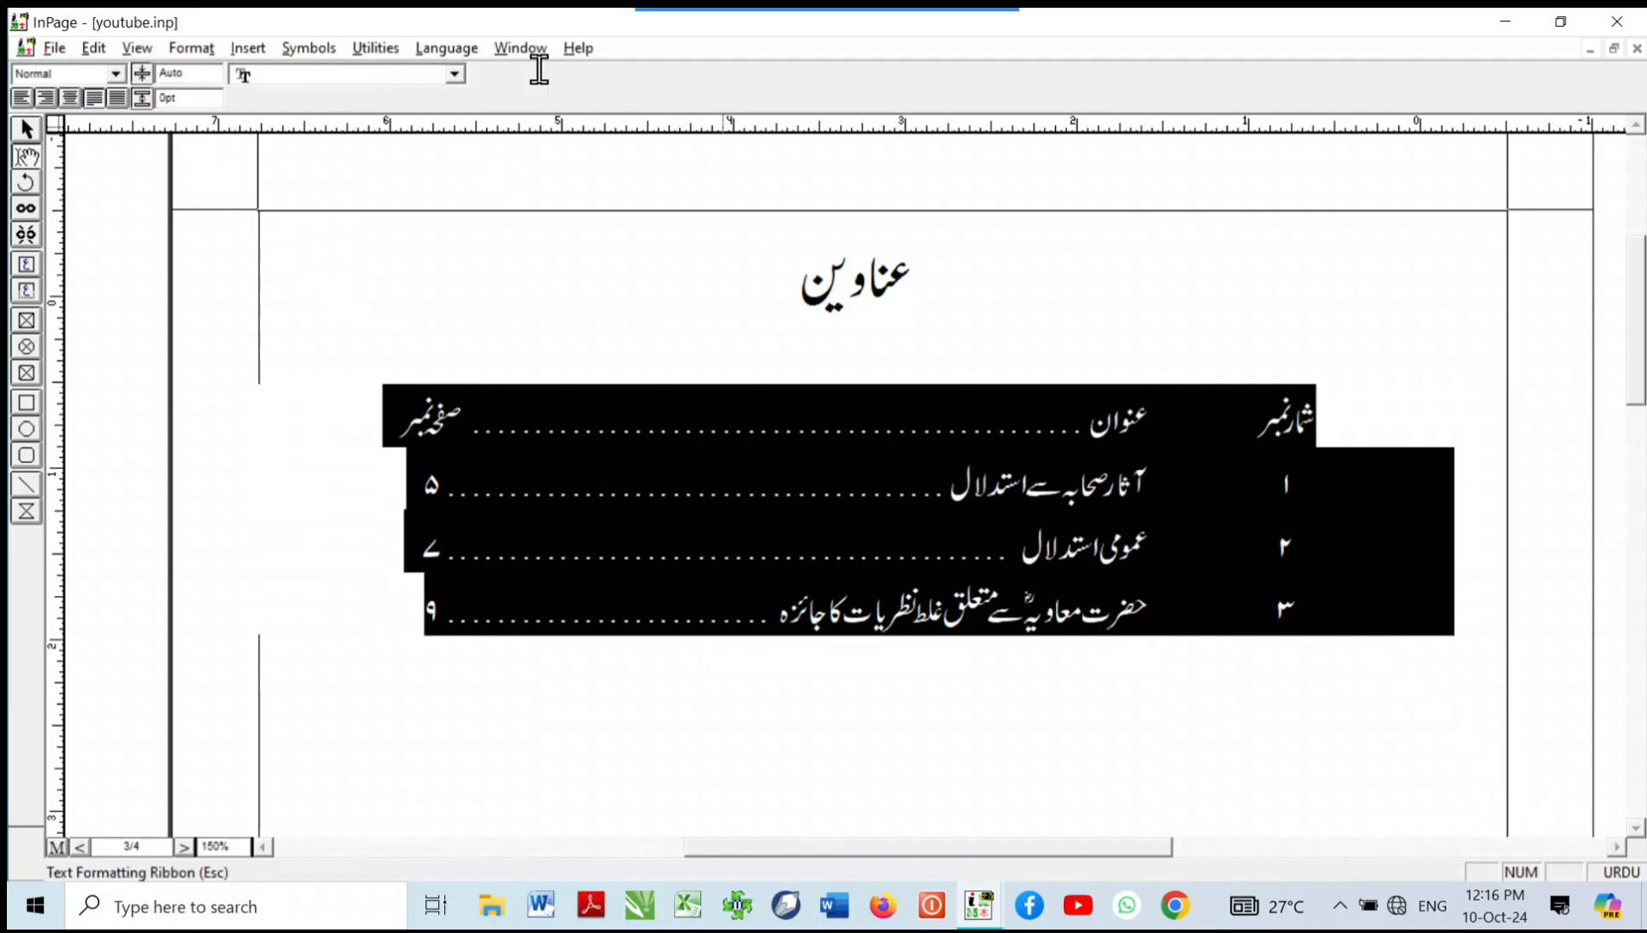
click(533, 71)
click(829, 311)
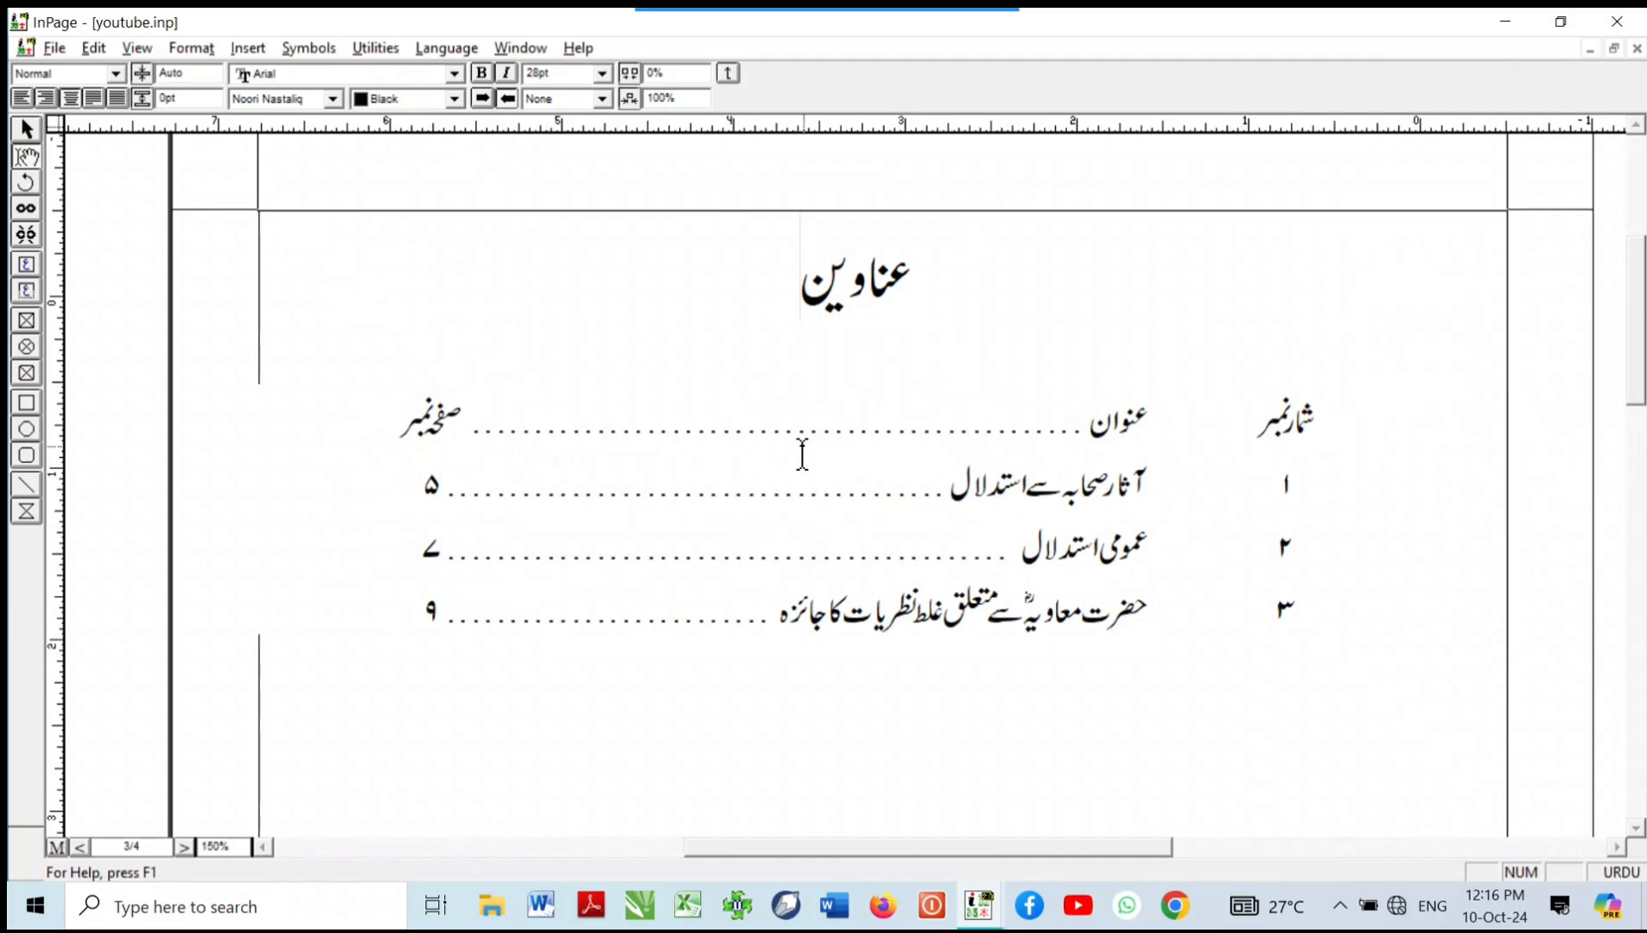
Step: Try inserting several tabs after the heading "عناوین" and remove them again
right_click(802, 448)
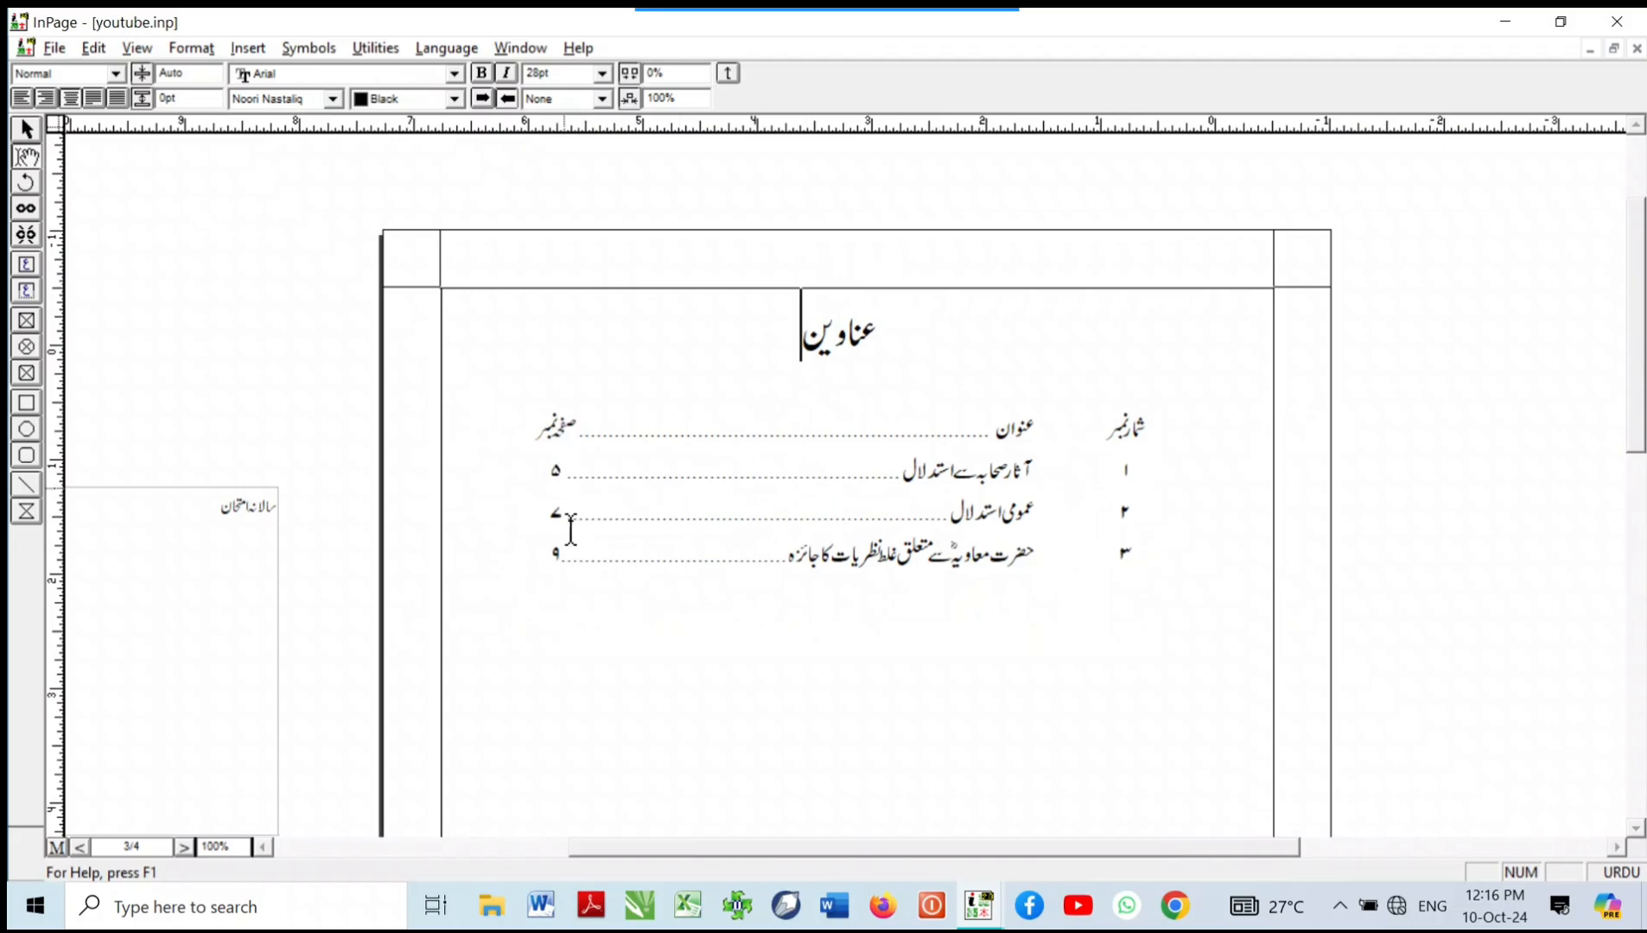
right_click(842, 386)
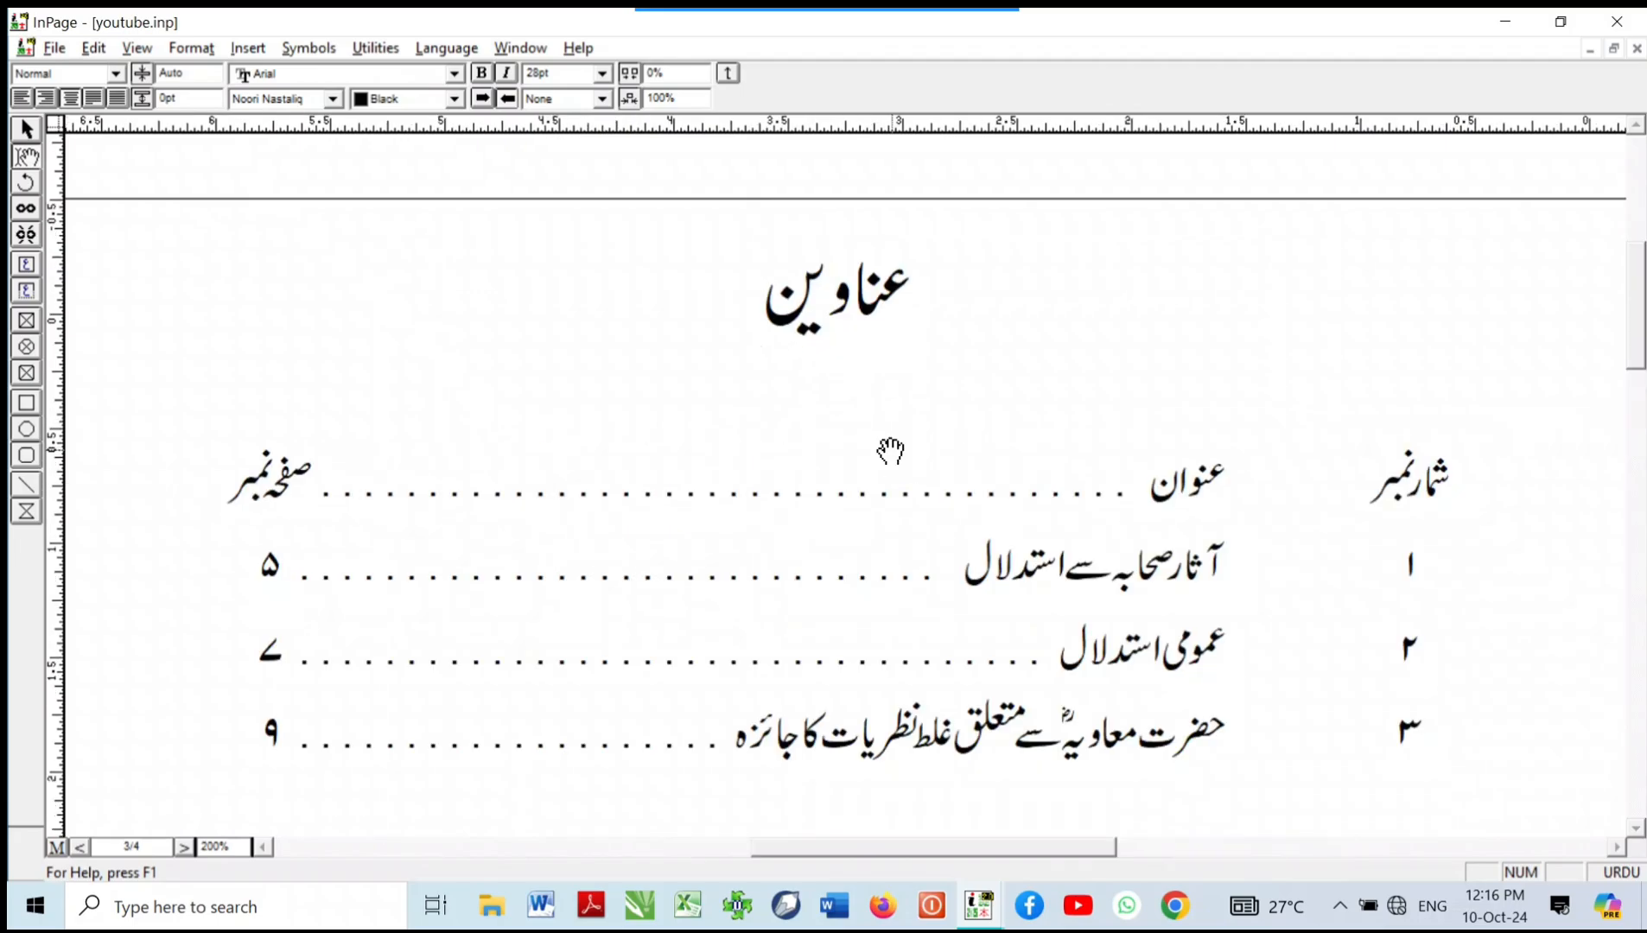
drag(889, 452, 886, 470)
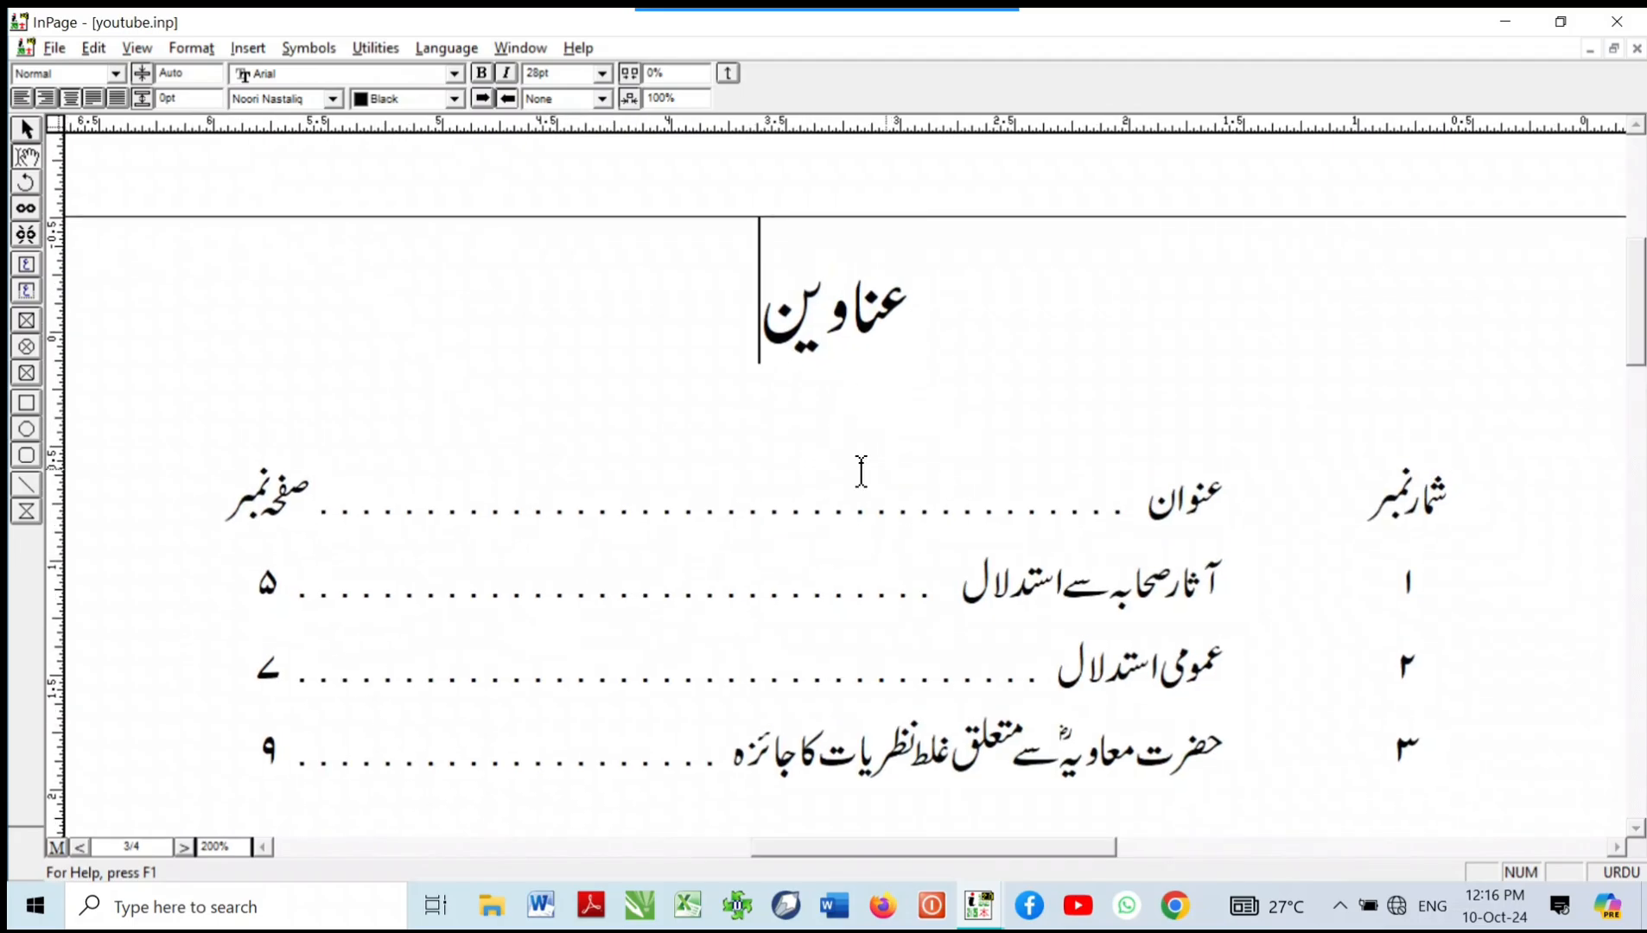
click(190, 49)
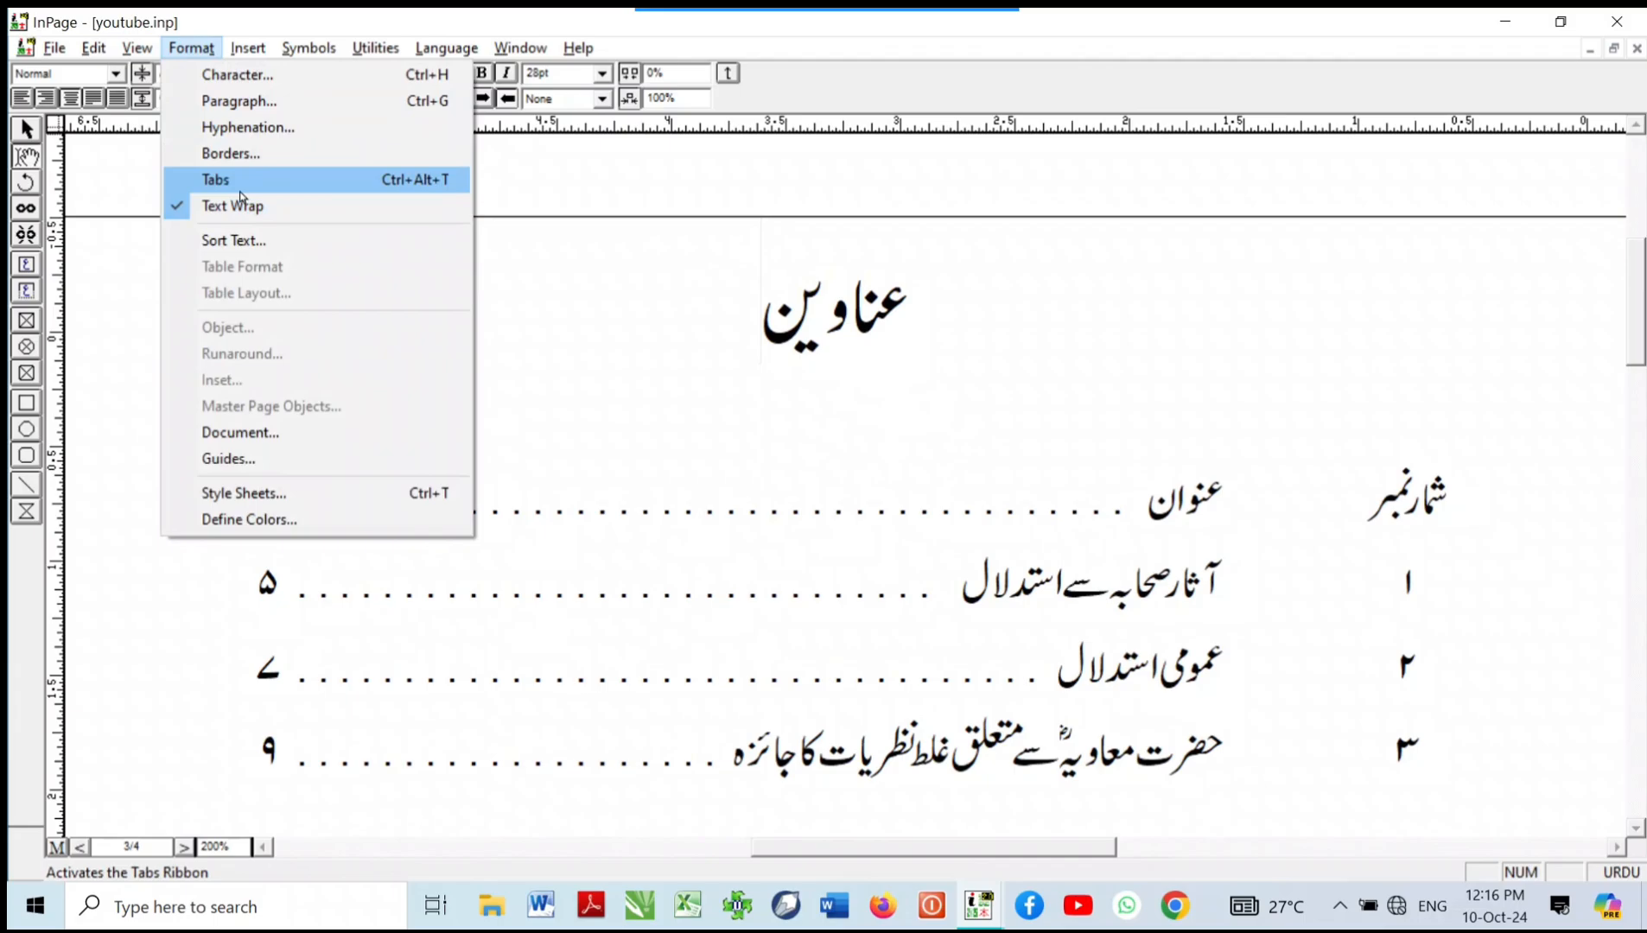
click(717, 342)
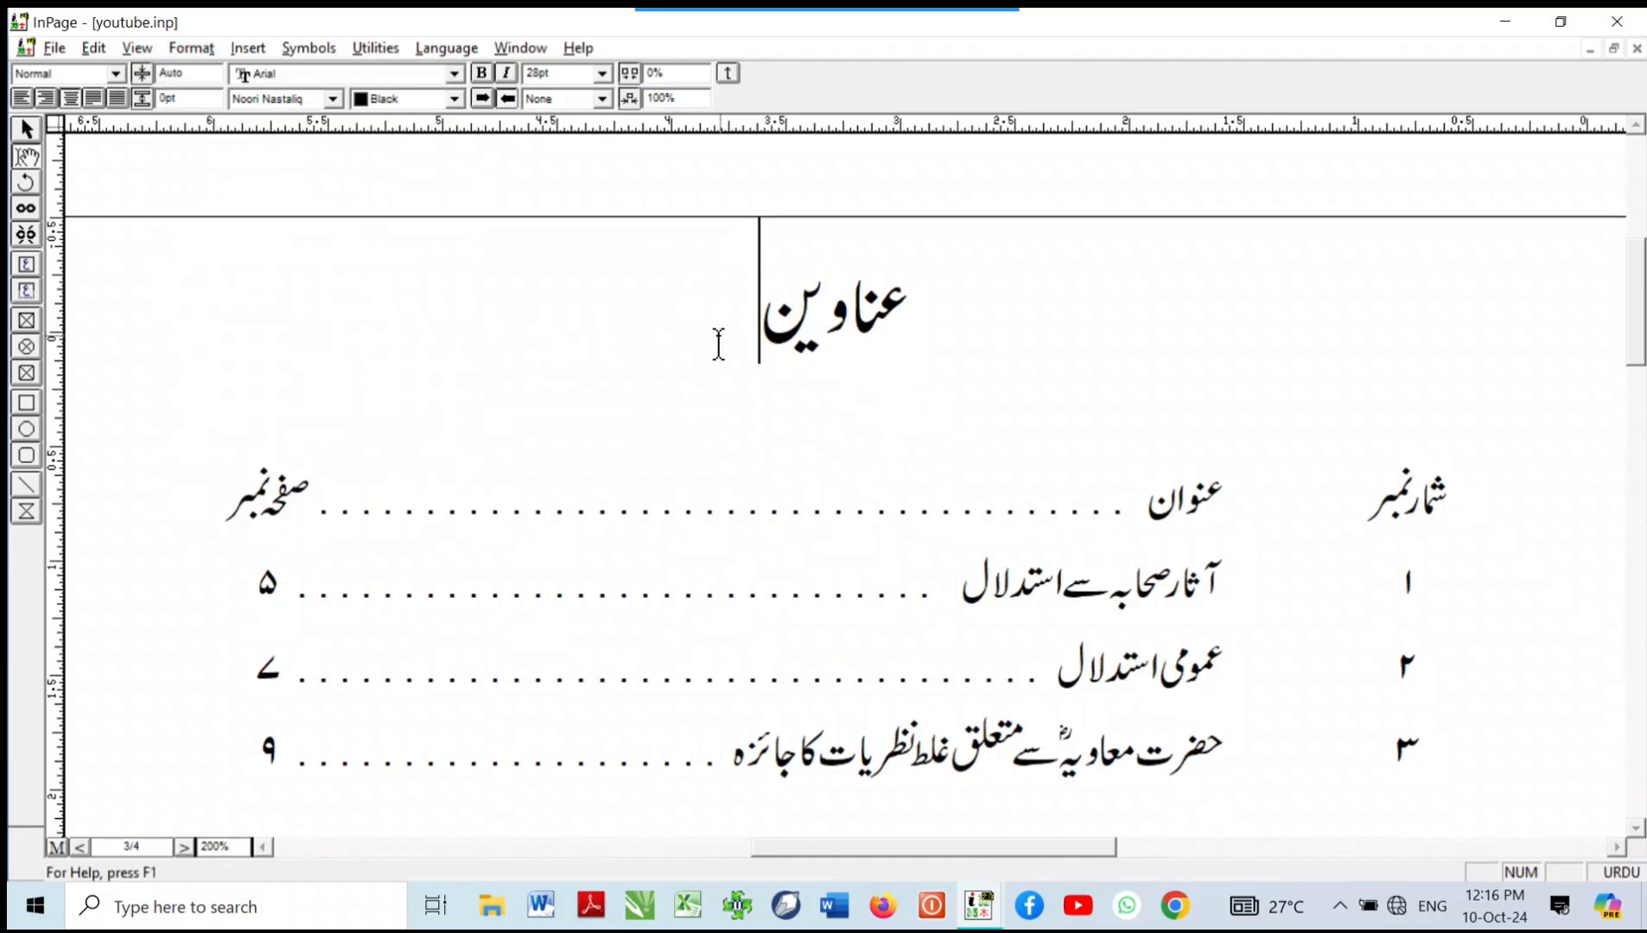
key(Tab)
key(Tab)
key(Tab)
key(Tab)
key(Tab)
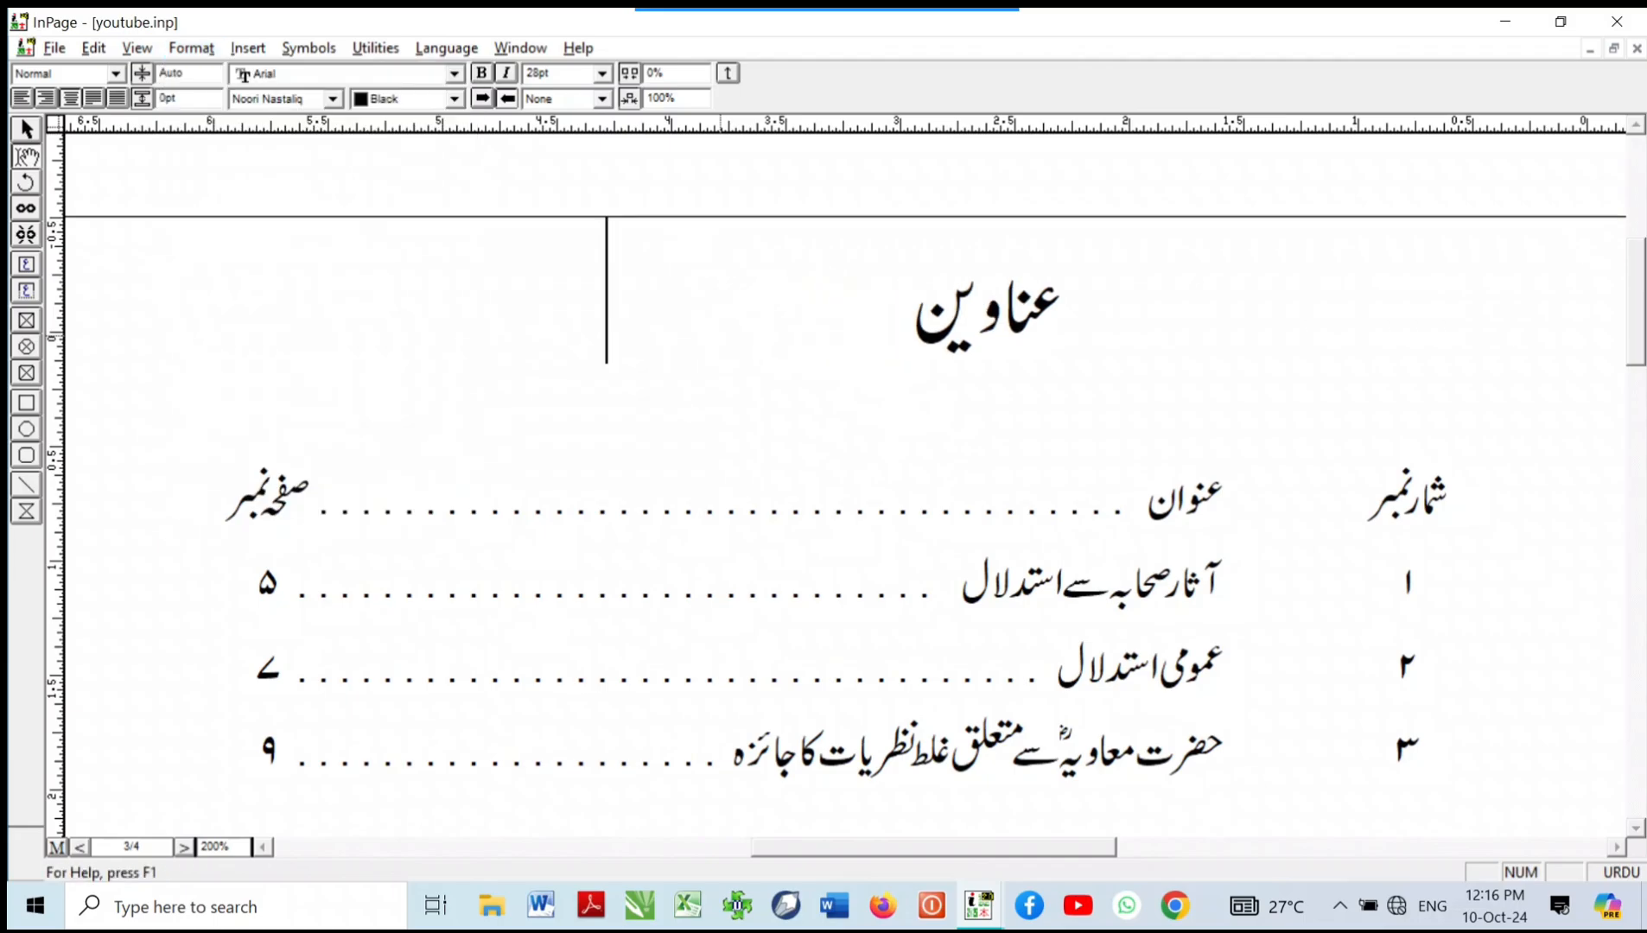
key(BackSpace)
key(BackSpace)
key(BackSpace)
key(BackSpace)
key(BackSpace)
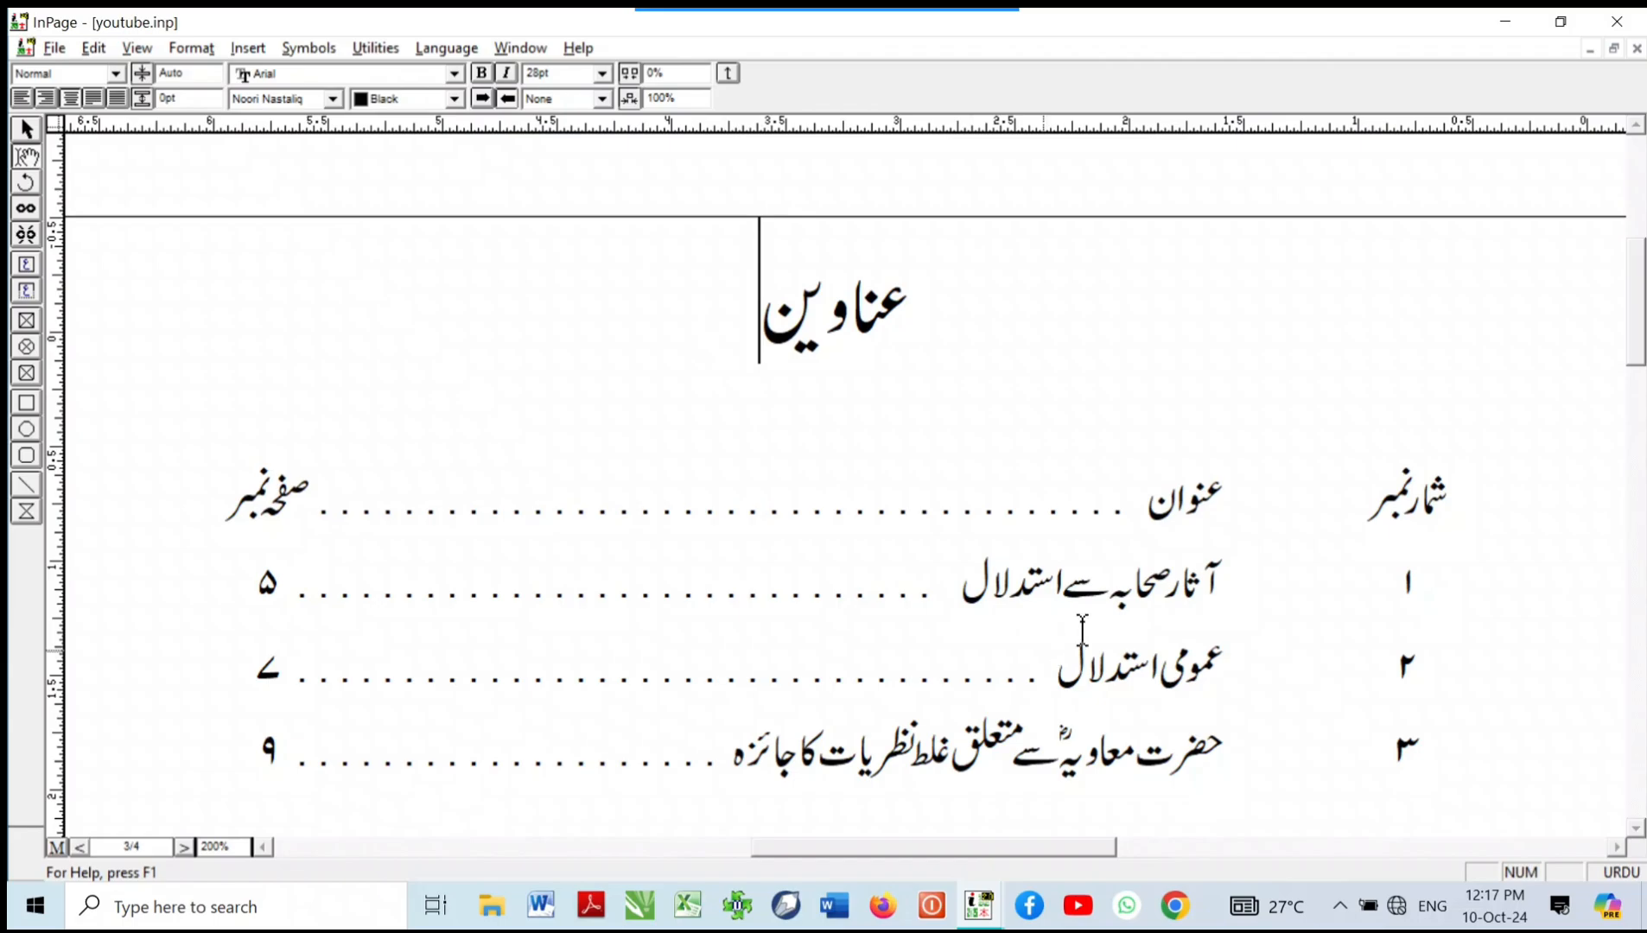
Step: Display the tab stops of the column-heading line at "عنوان" and return to the text formatting settings
click(1404, 509)
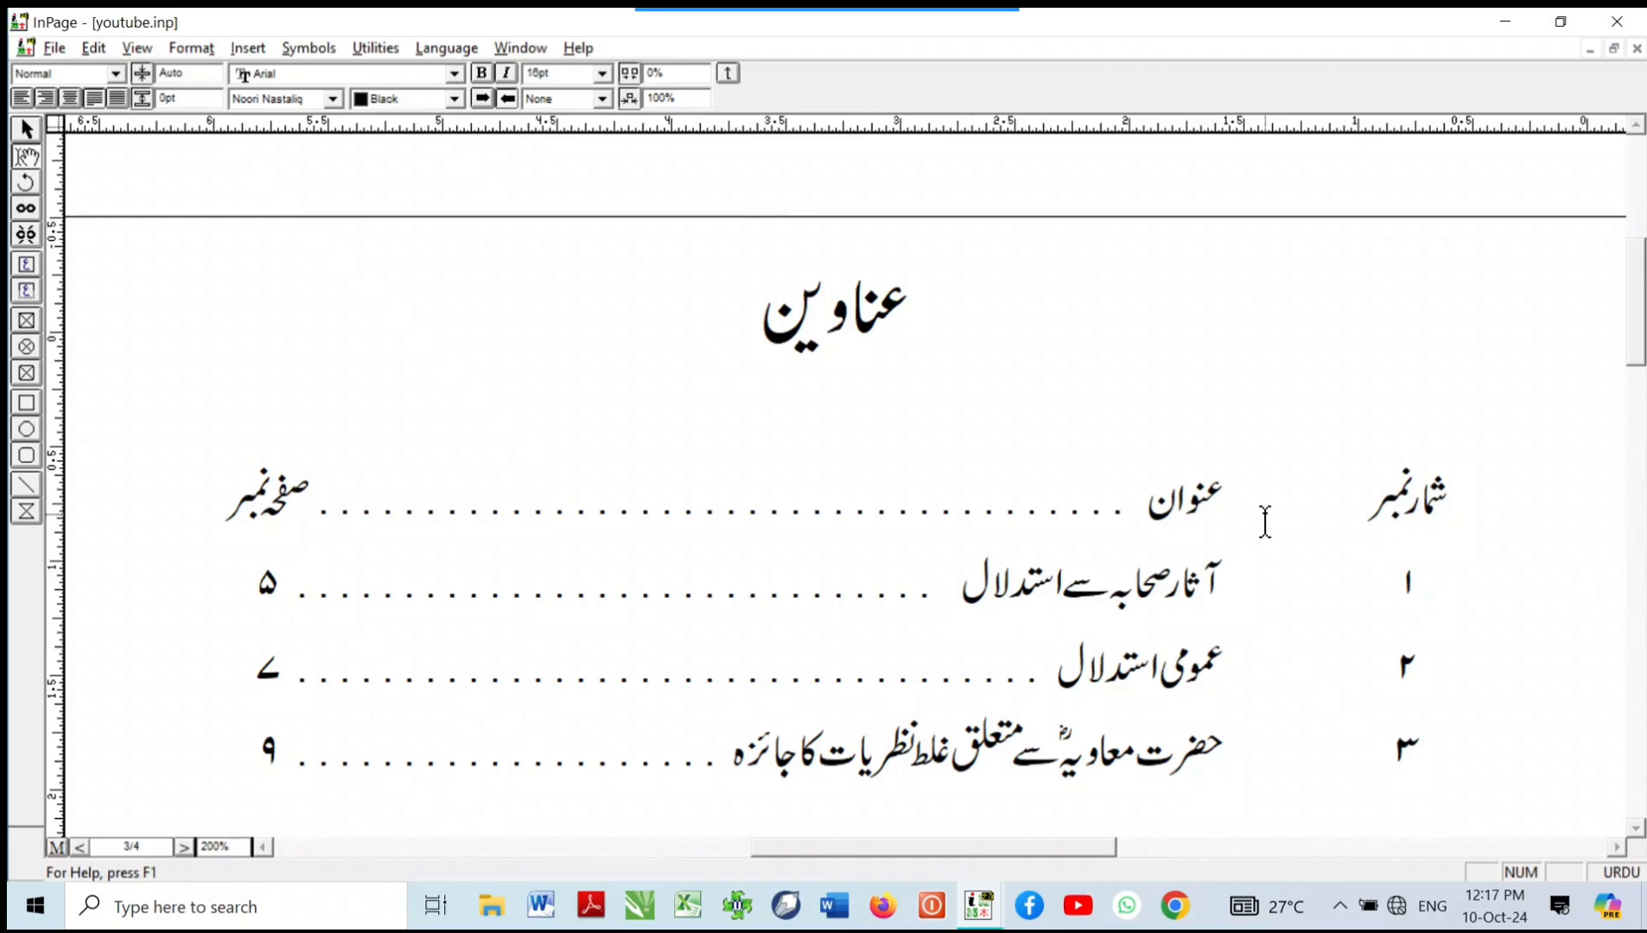
click(1222, 506)
click(731, 75)
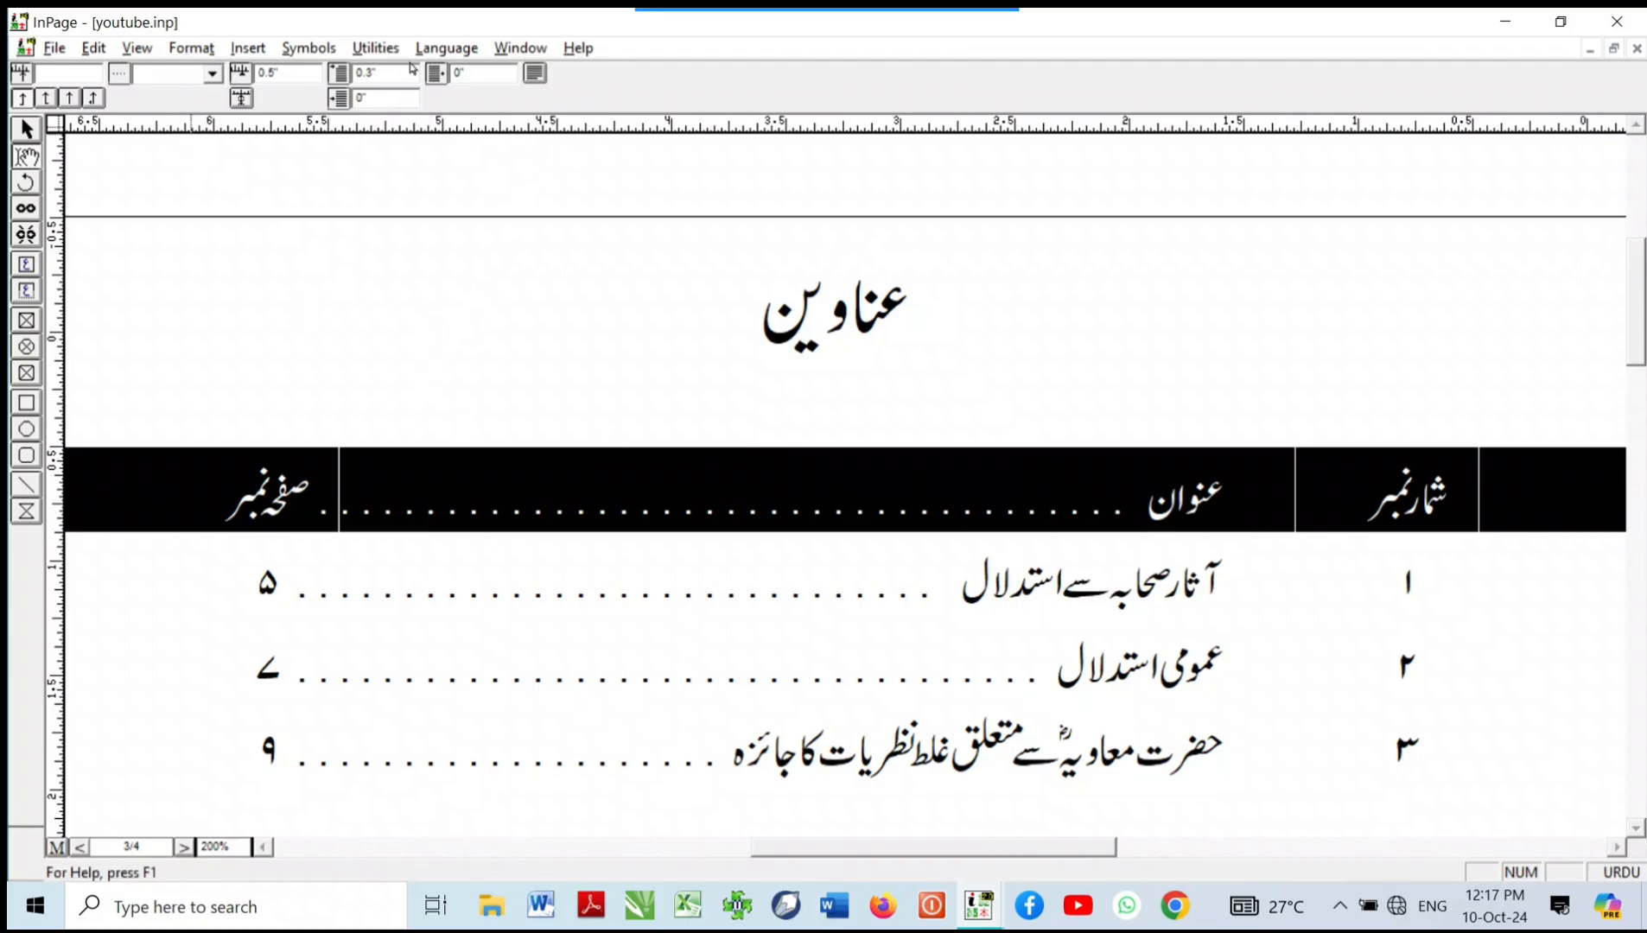
click(535, 73)
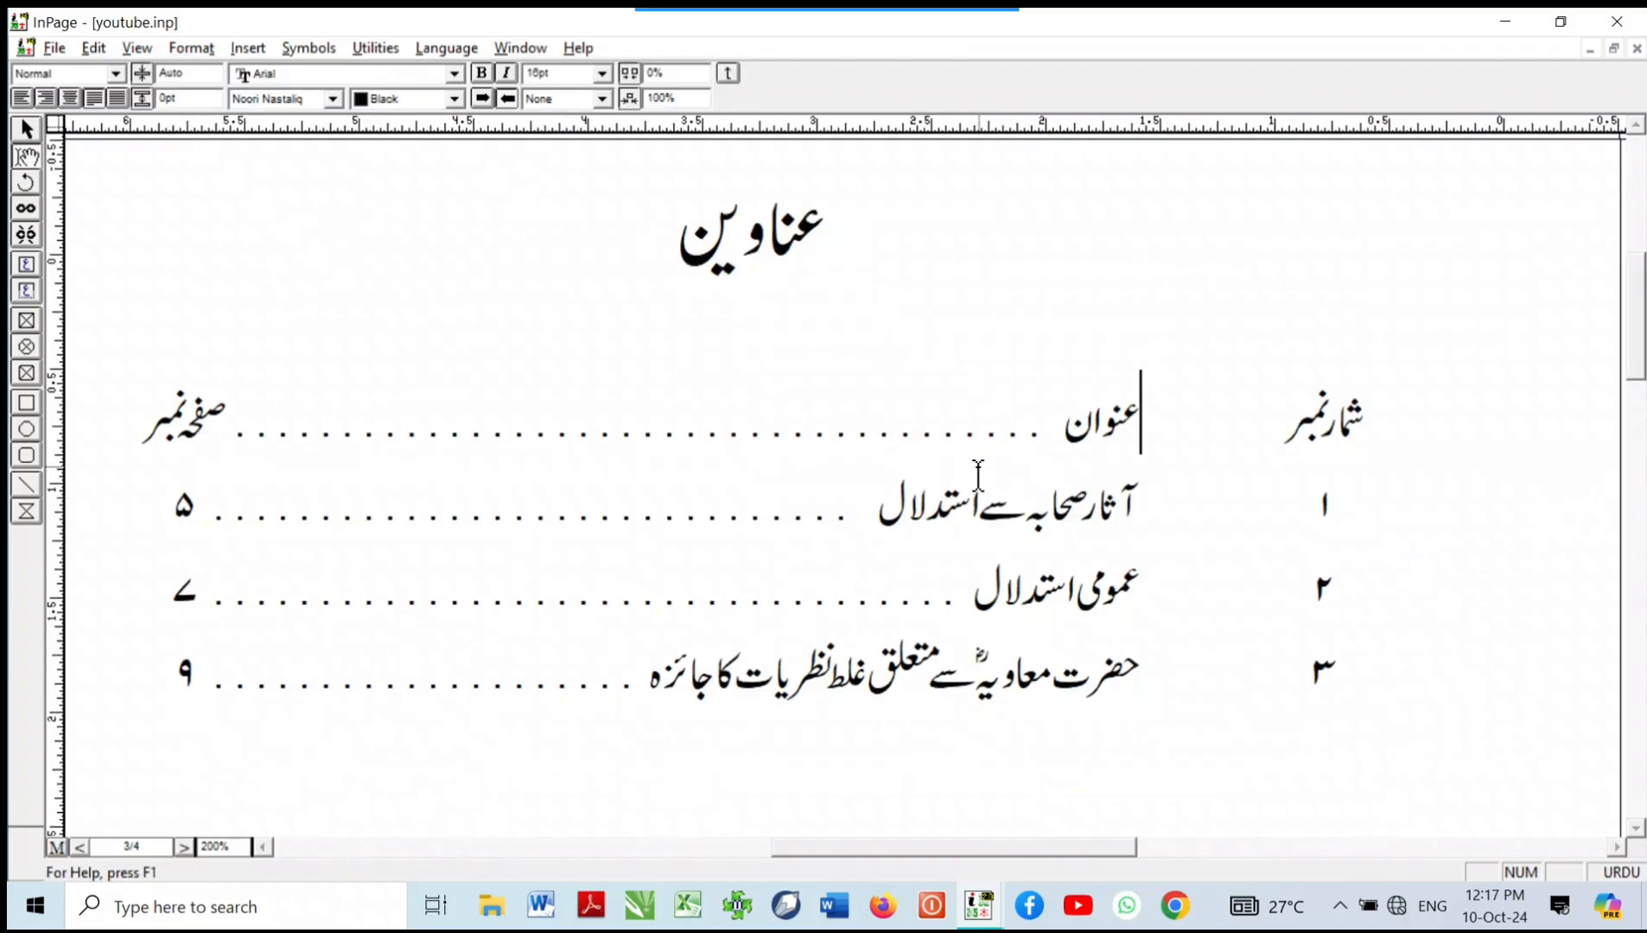
drag(806, 435, 838, 437)
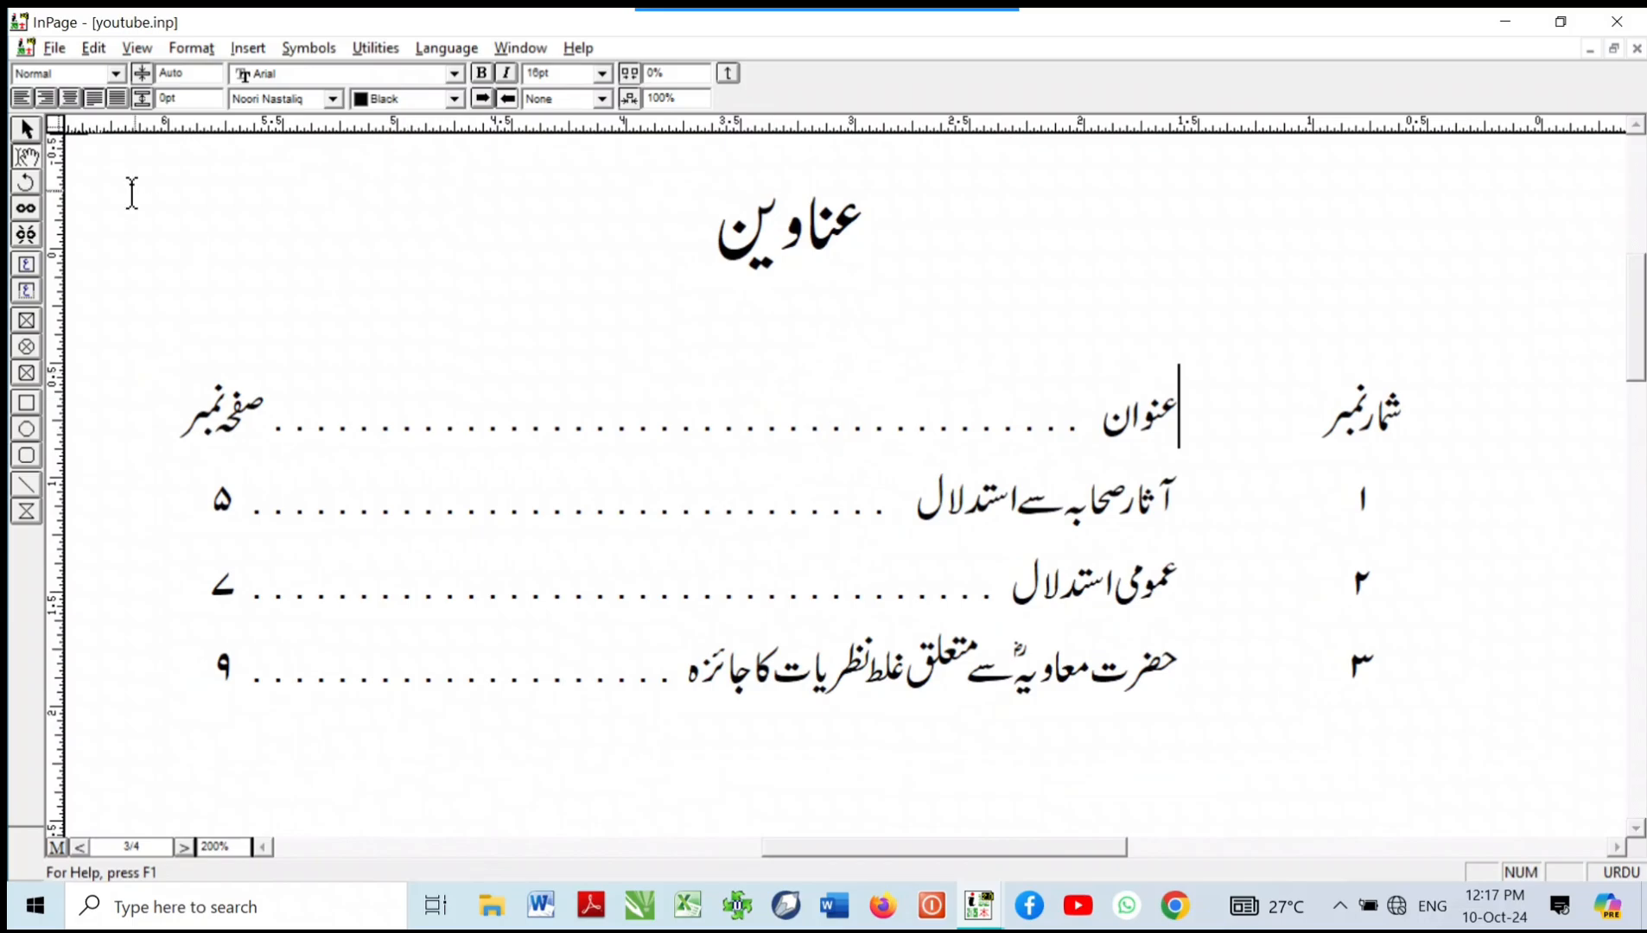
mouse_move(733, 29)
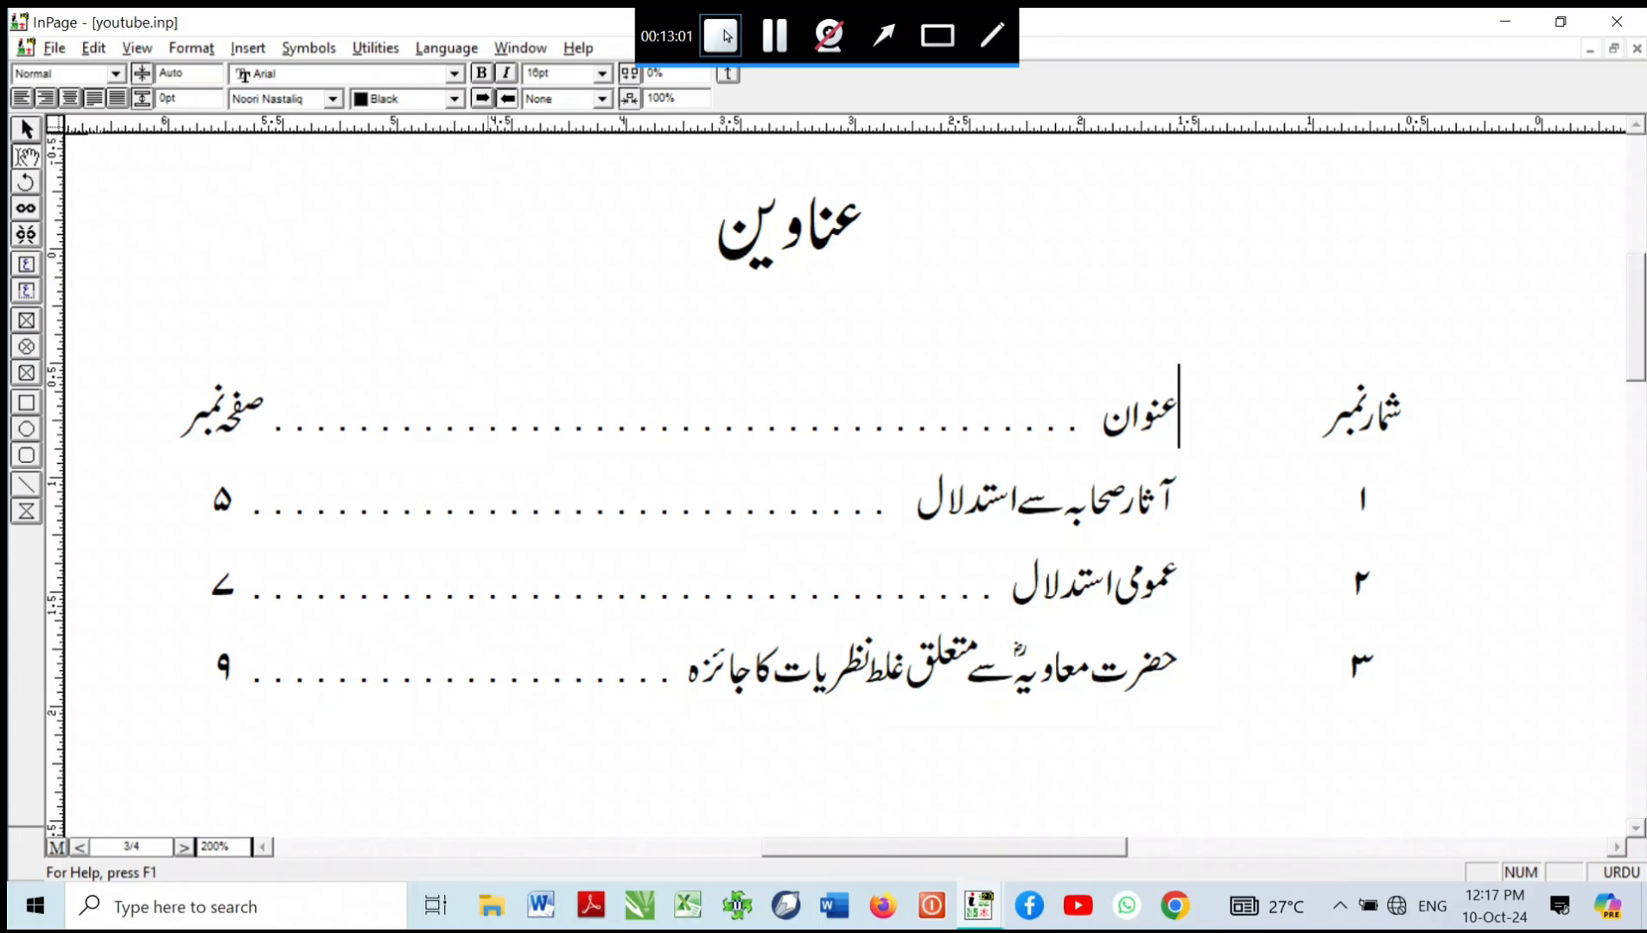
click(724, 35)
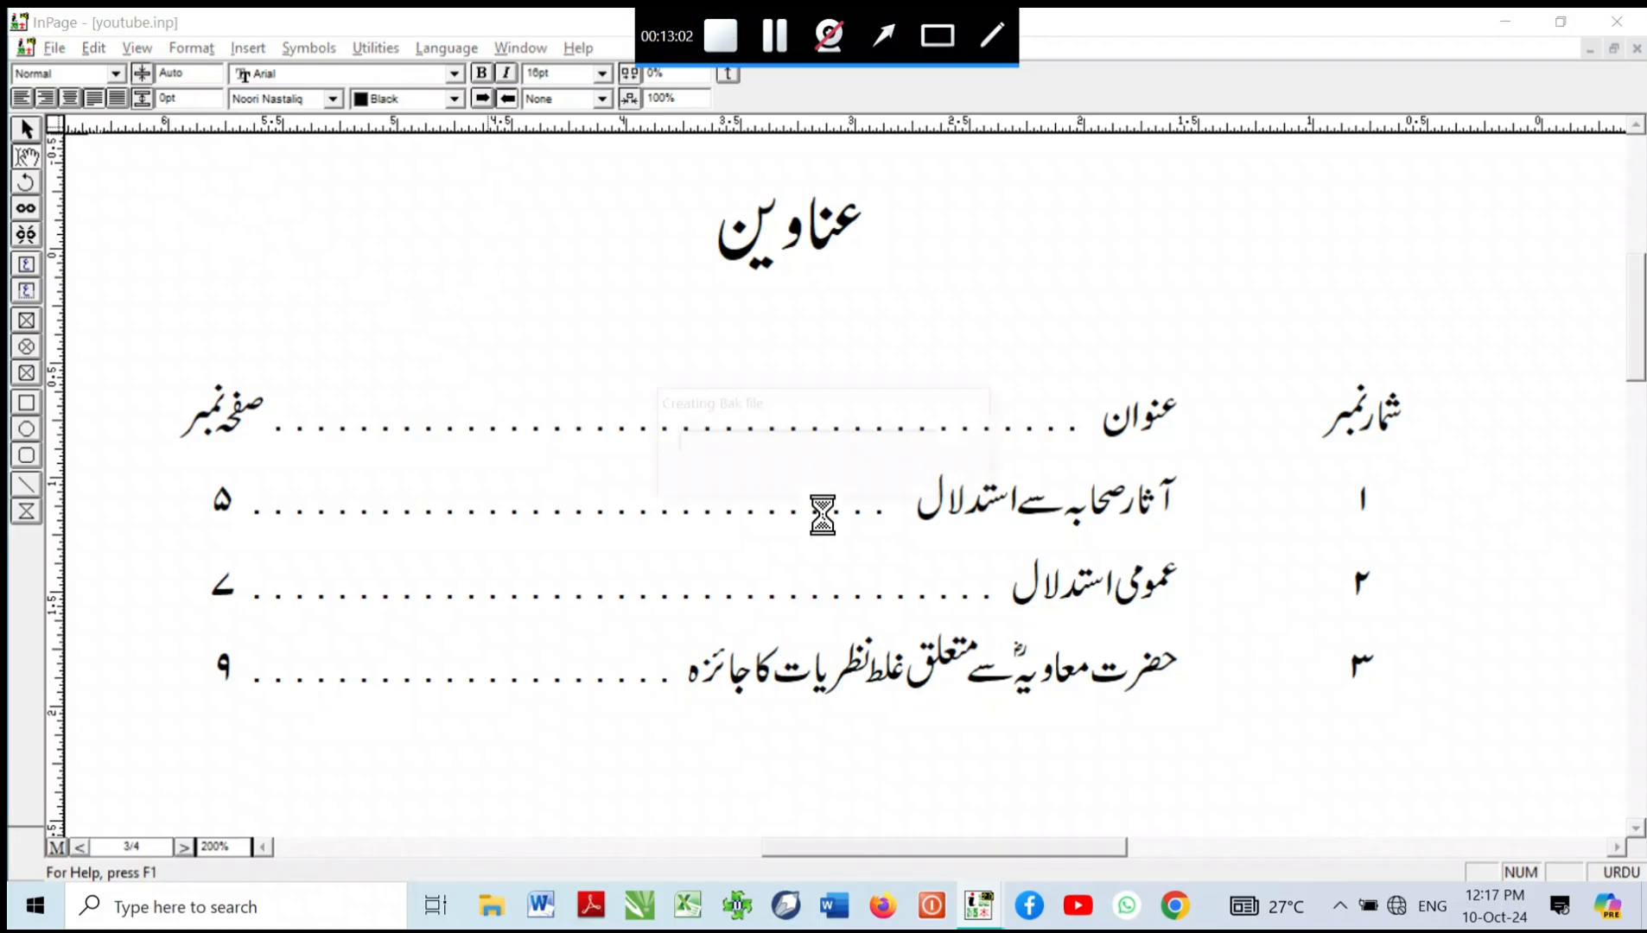